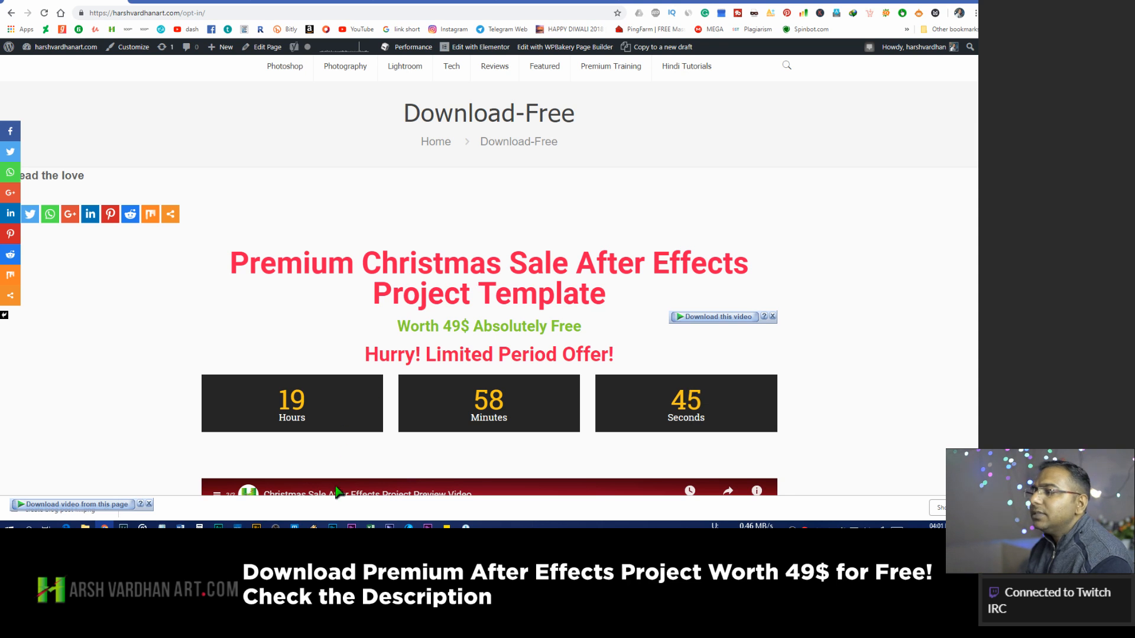
# Switch to OBS and mute the Mic/Aux audio source.
pyautogui.click(332, 525)
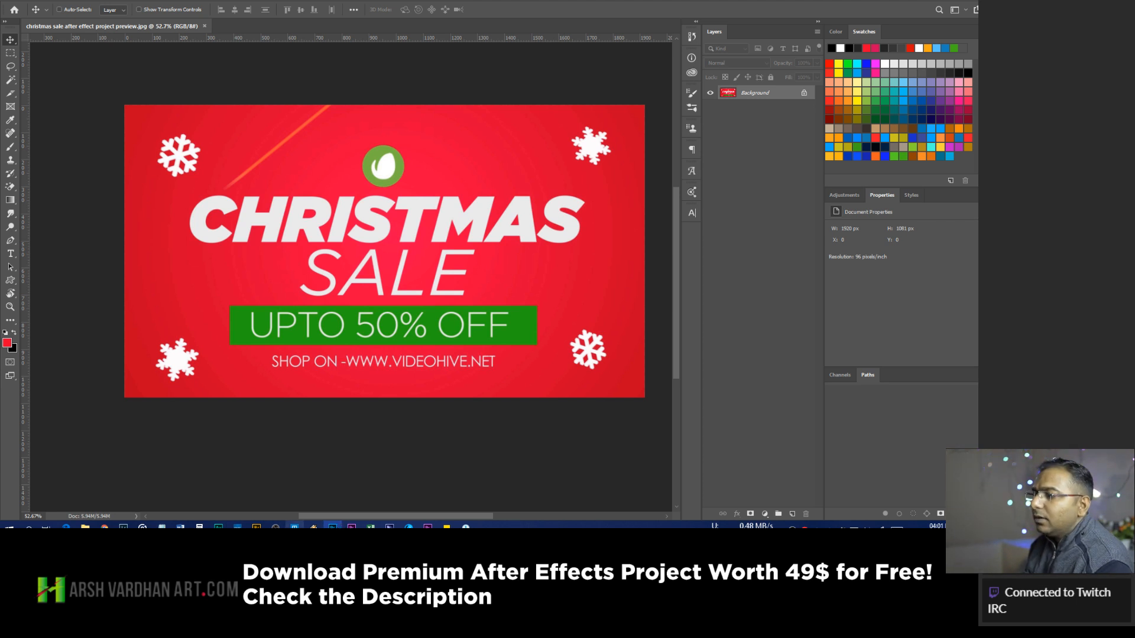
pyautogui.click(276, 527)
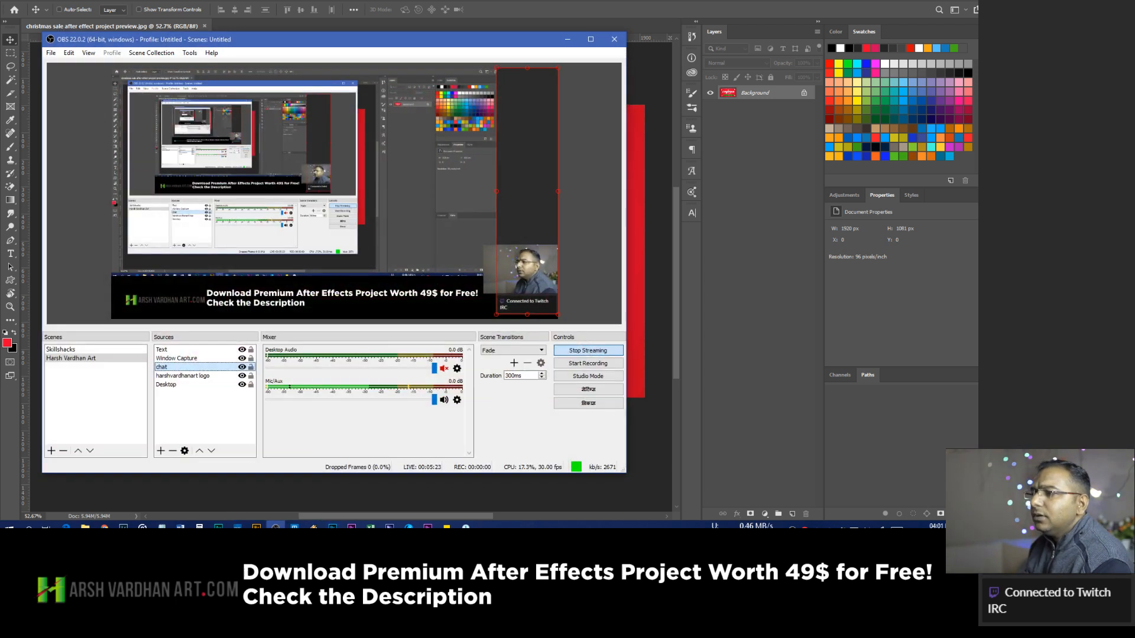
pyautogui.click(445, 400)
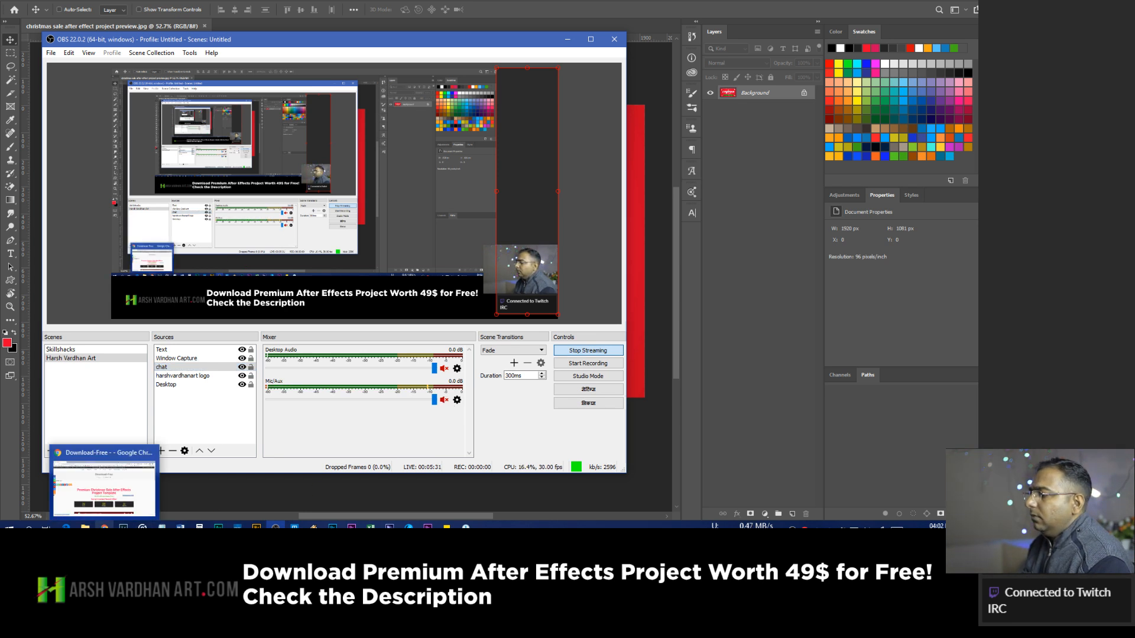
# Check the running live stream on the Facebook live page, in OBS and on the YouTube live dashboard.
pyautogui.click(105, 526)
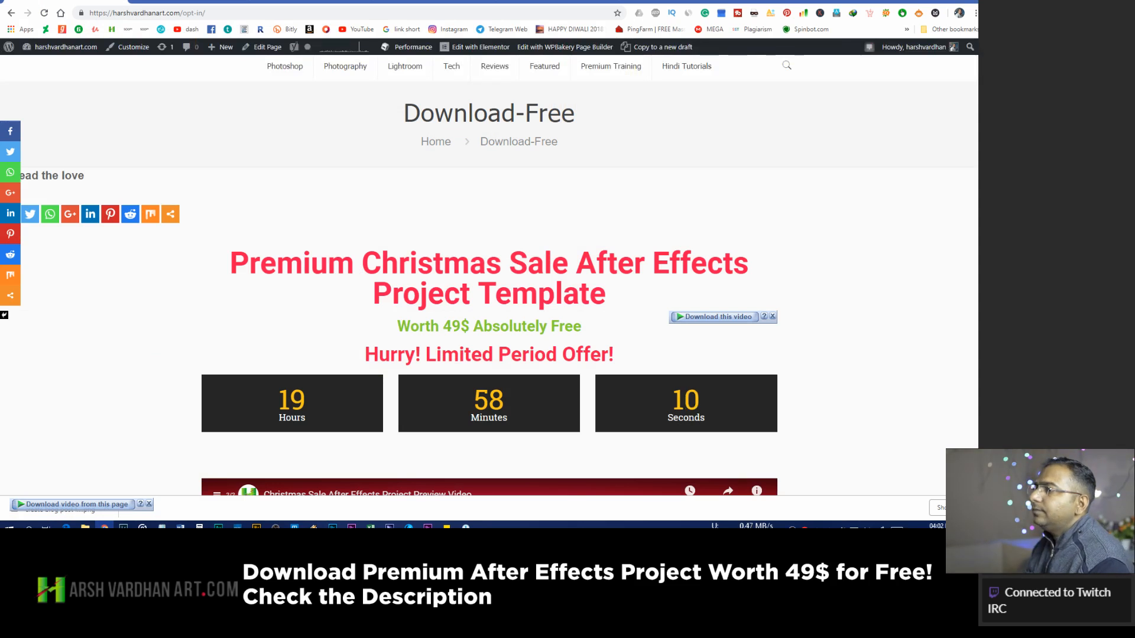
pyautogui.click(558, 2)
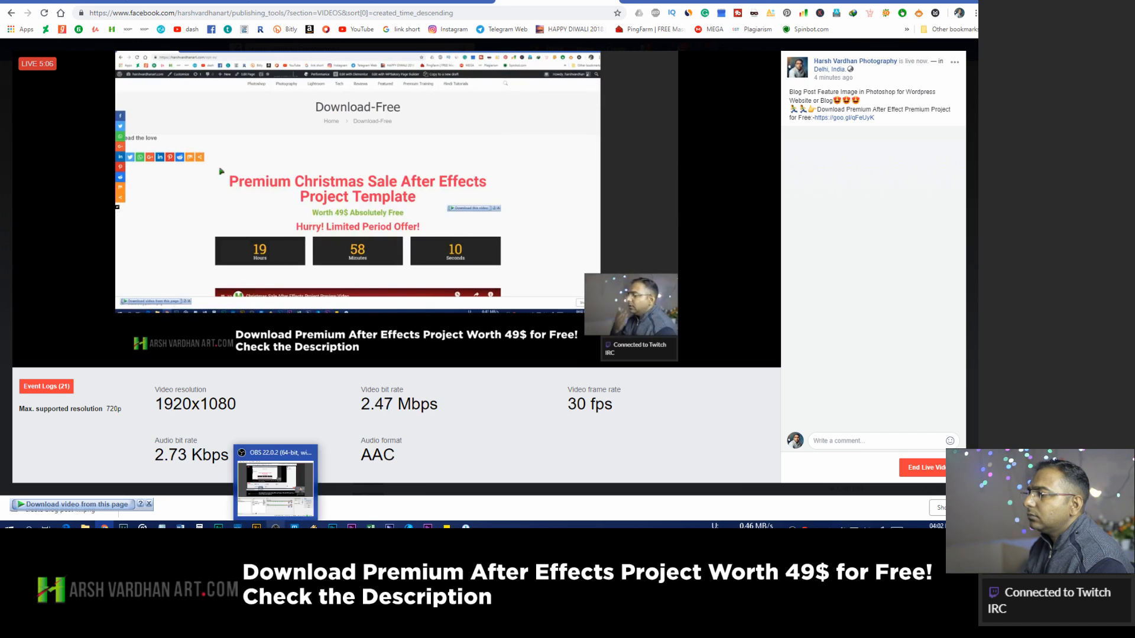
pyautogui.click(275, 526)
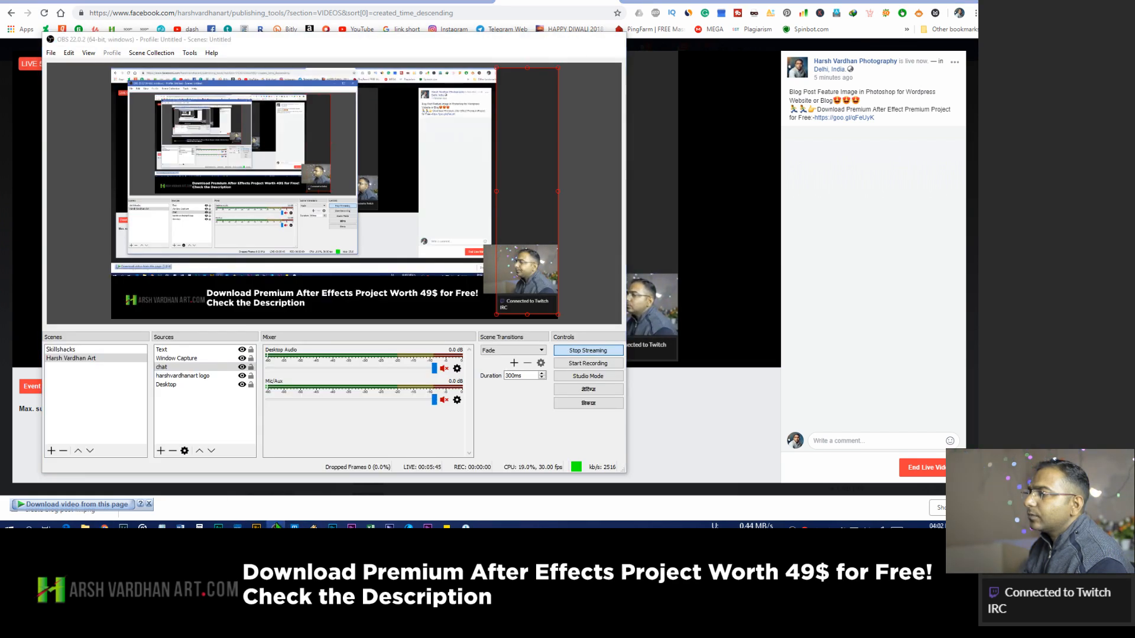
pyautogui.click(276, 525)
pyautogui.click(452, 1)
pyautogui.click(348, 1)
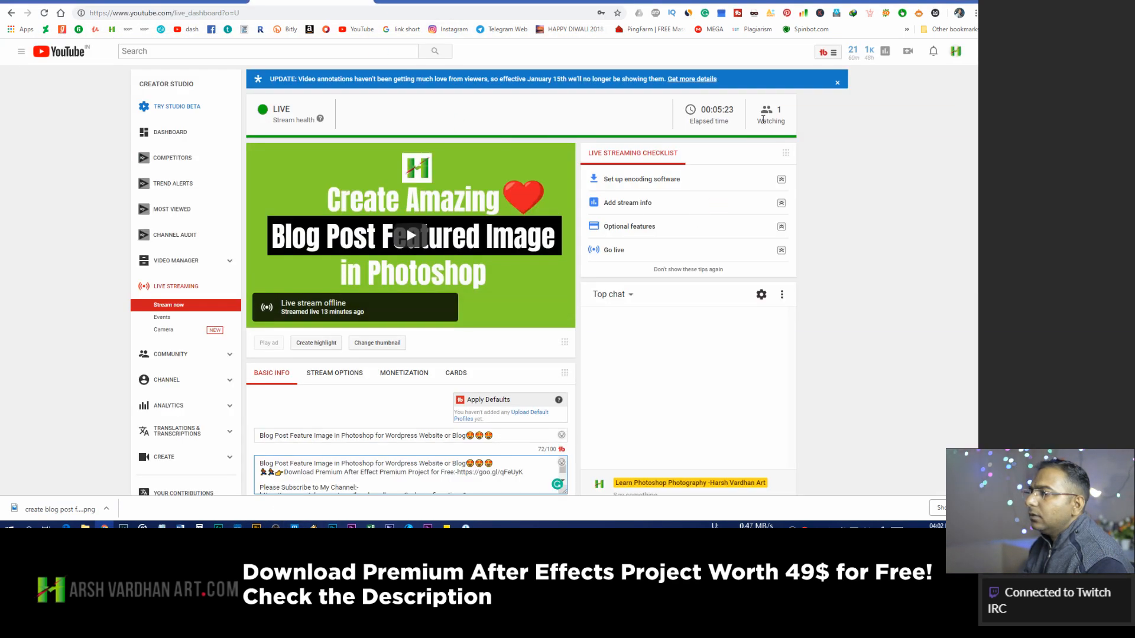
pyautogui.scroll(-4, 731, 274)
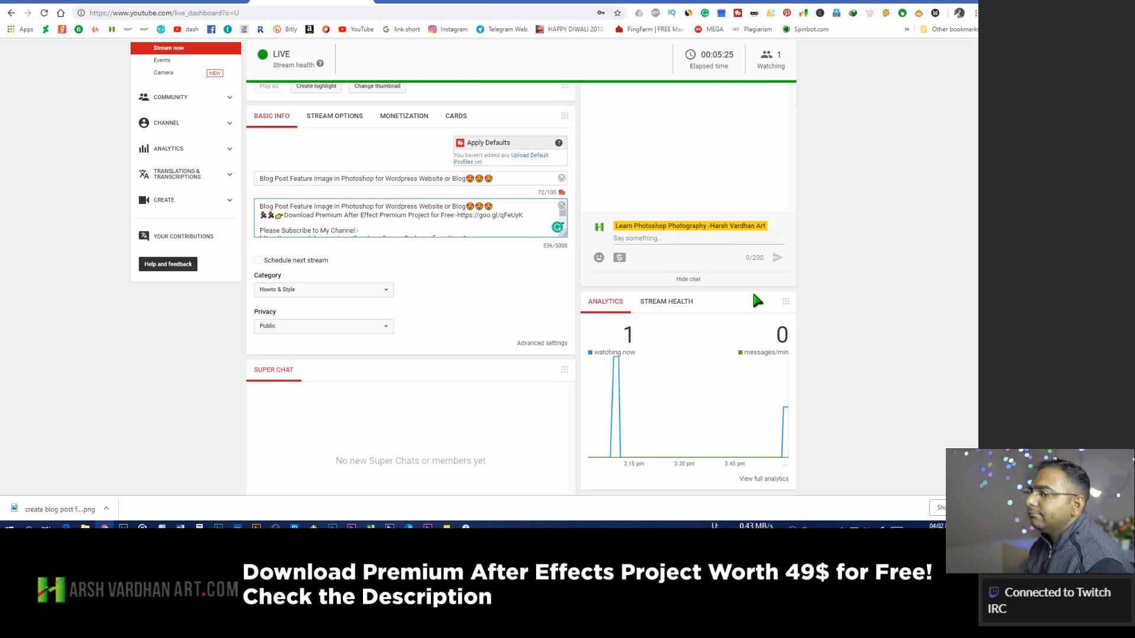
pyautogui.scroll(4, 752, 289)
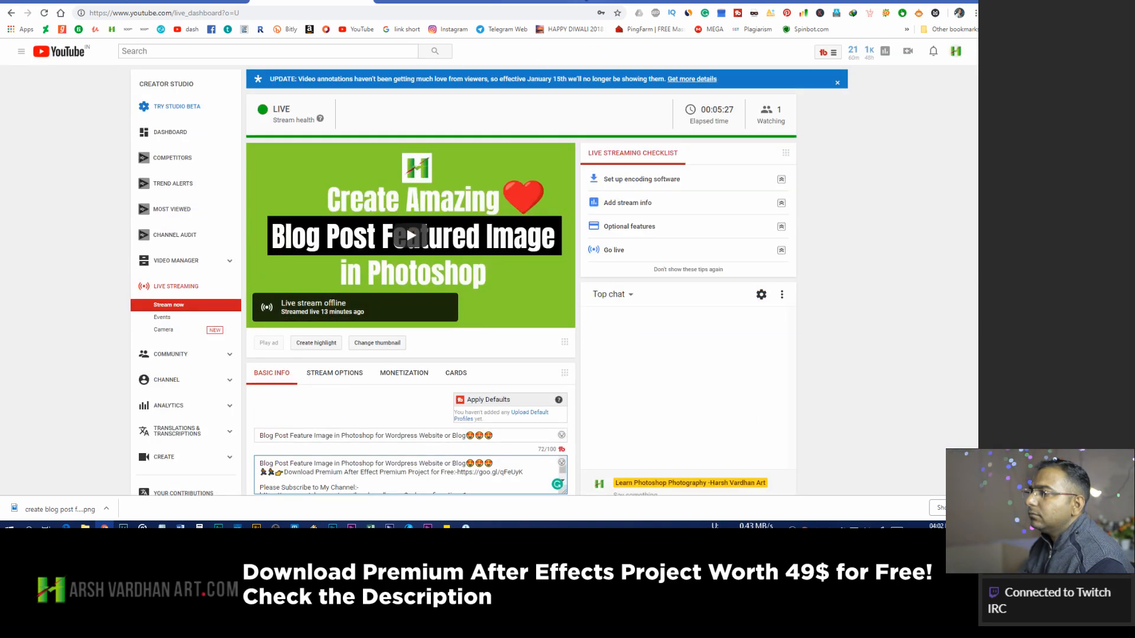
# Reload the Facebook publishing tools page and view the performance details of the live blog post feature image video.
pyautogui.click(566, 1)
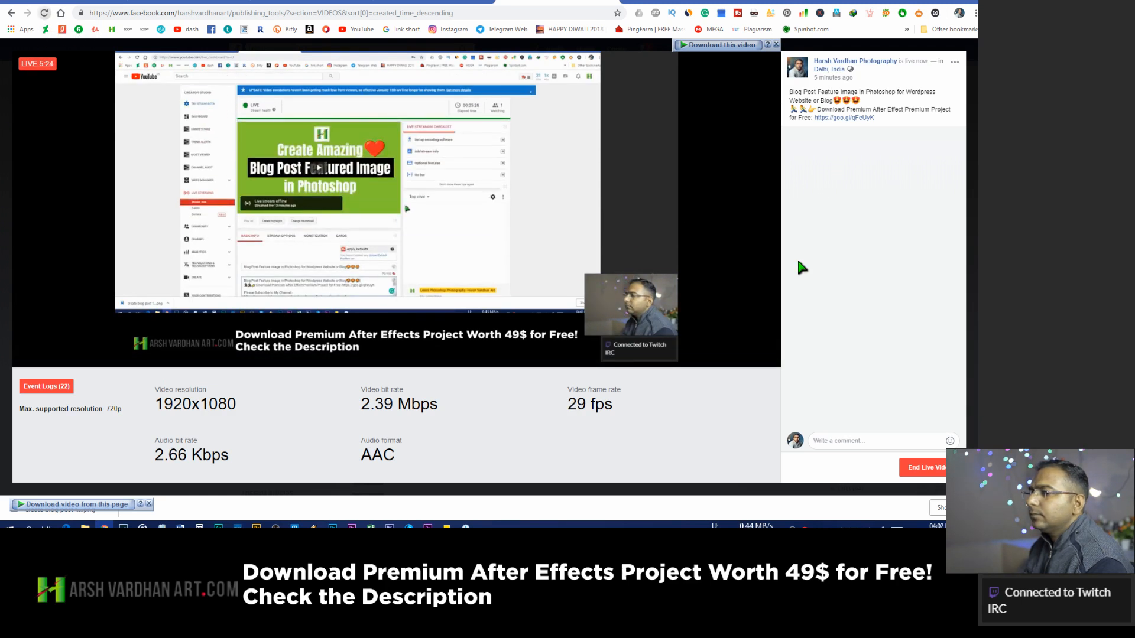
pyautogui.press('F5')
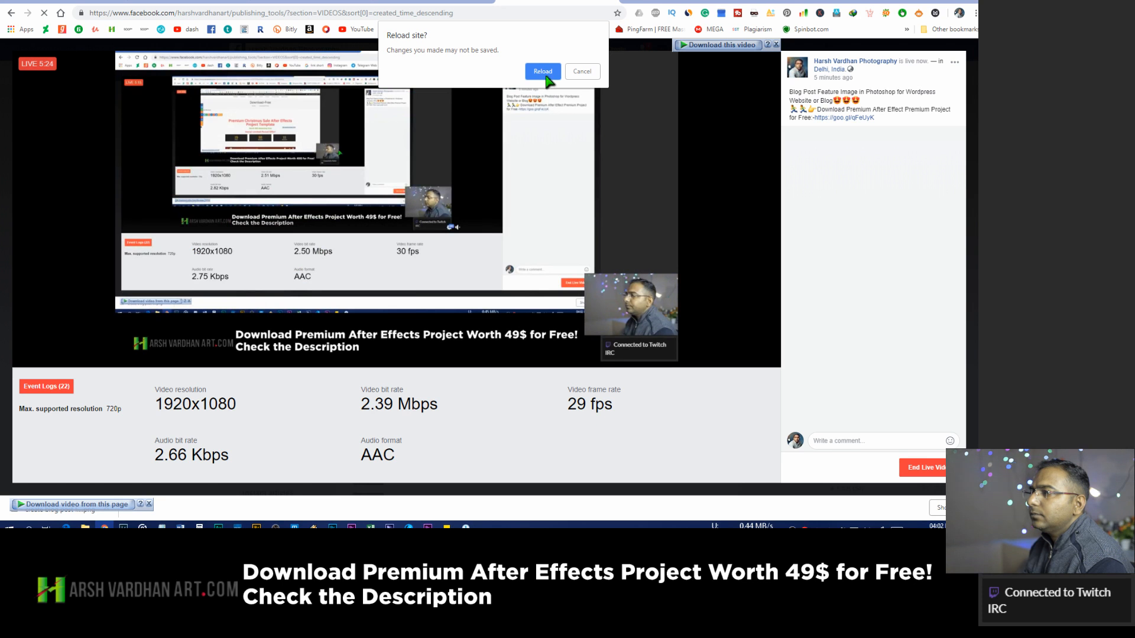
pyautogui.click(546, 77)
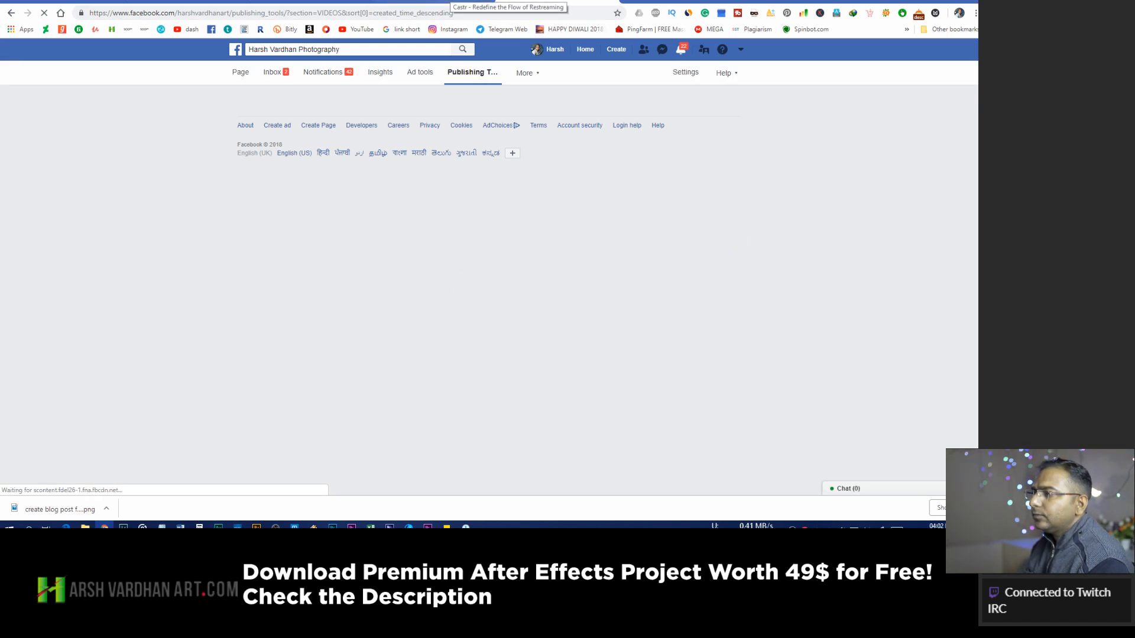
pyautogui.click(449, 0)
pyautogui.click(548, 0)
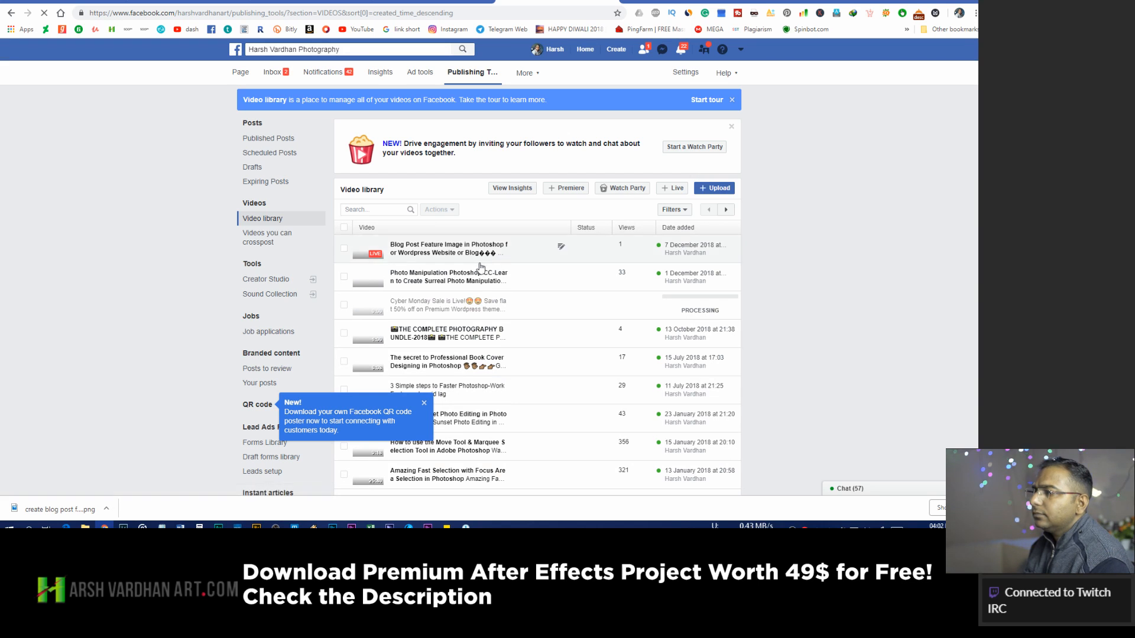
pyautogui.click(458, 255)
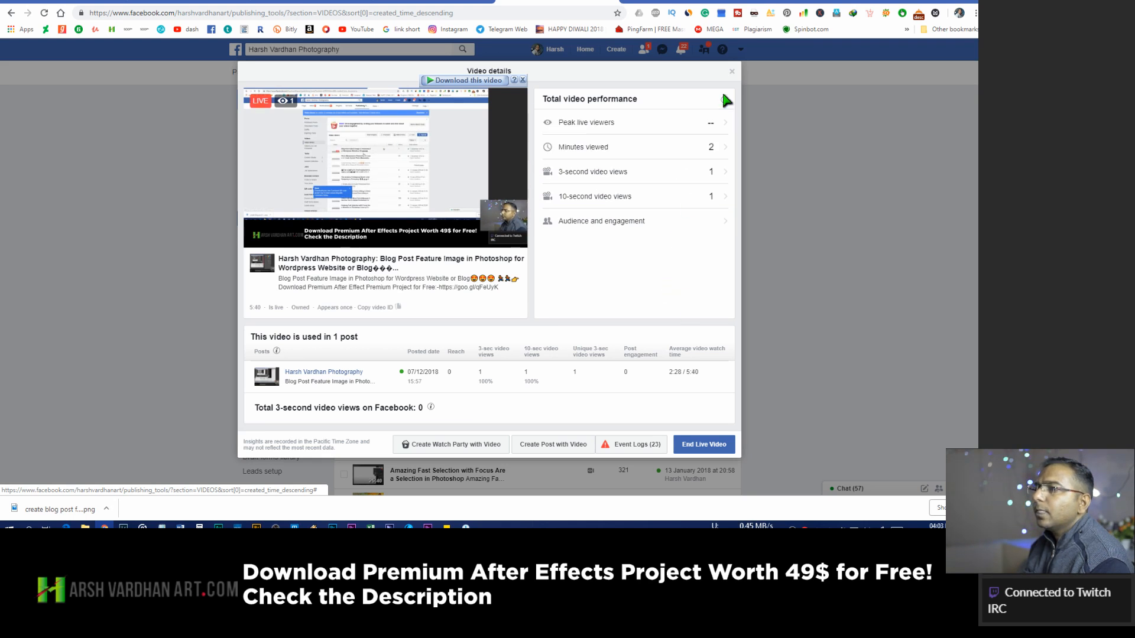
pyautogui.click(733, 75)
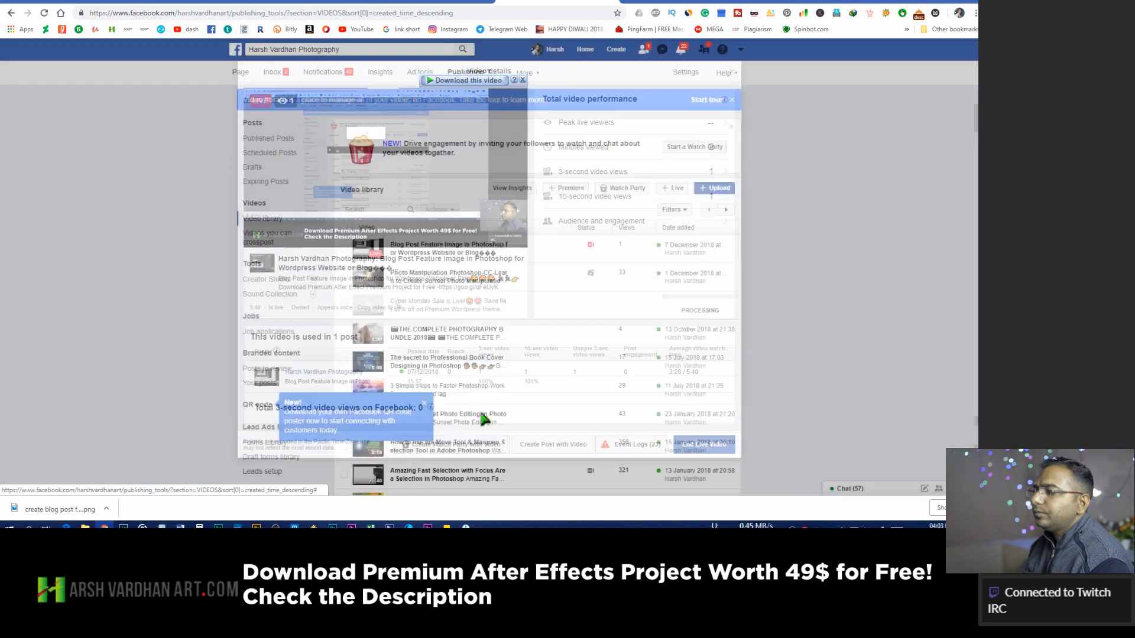
# Unmute the Mic/Aux audio source in OBS and minimize its window.
pyautogui.click(277, 525)
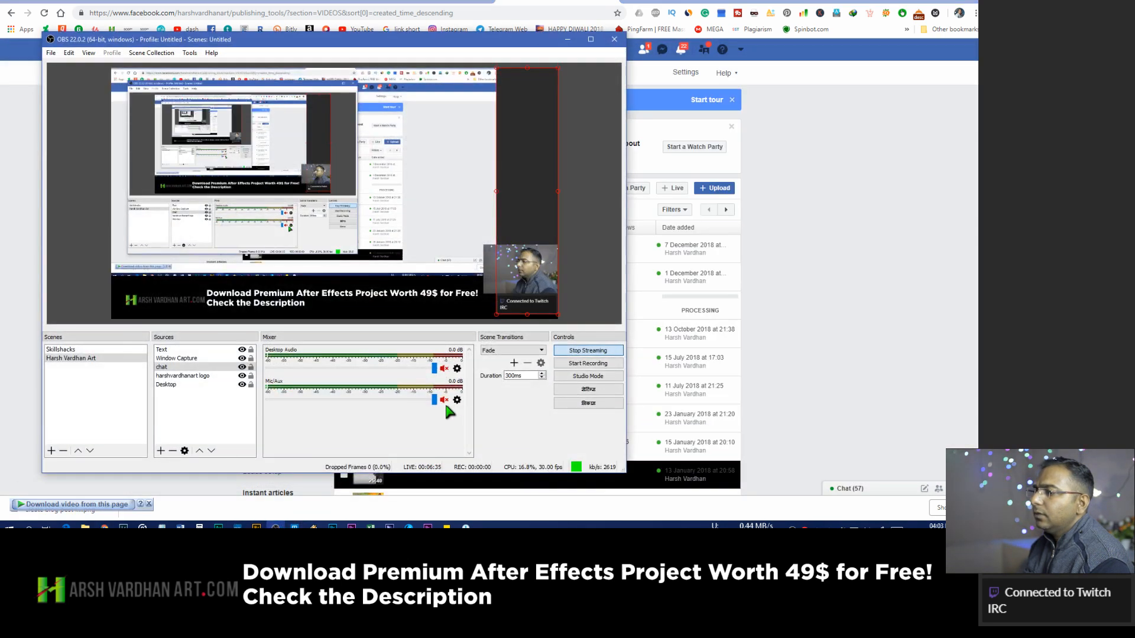
pyautogui.click(444, 400)
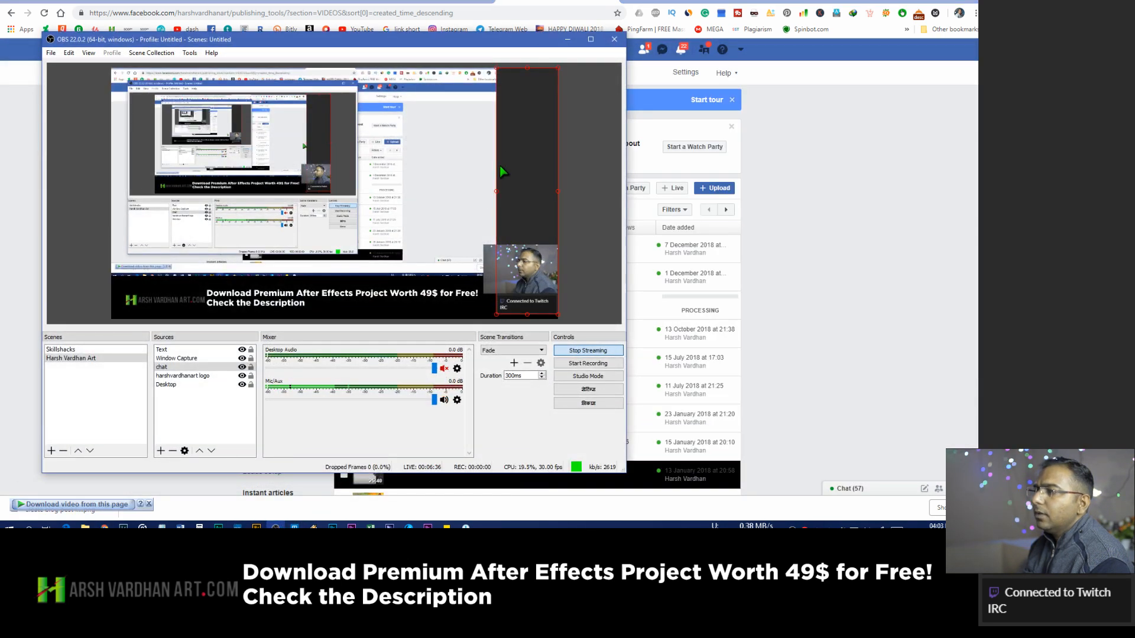
pyautogui.click(567, 40)
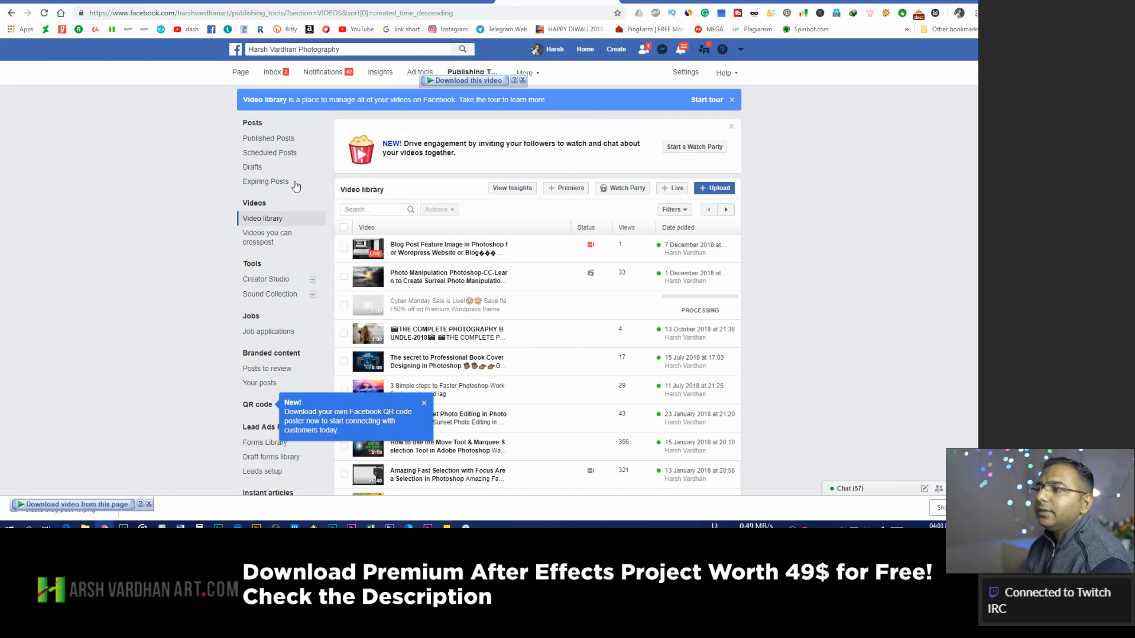
# Open the Facebook page and share its live video post on the personal timeline.
pyautogui.click(242, 75)
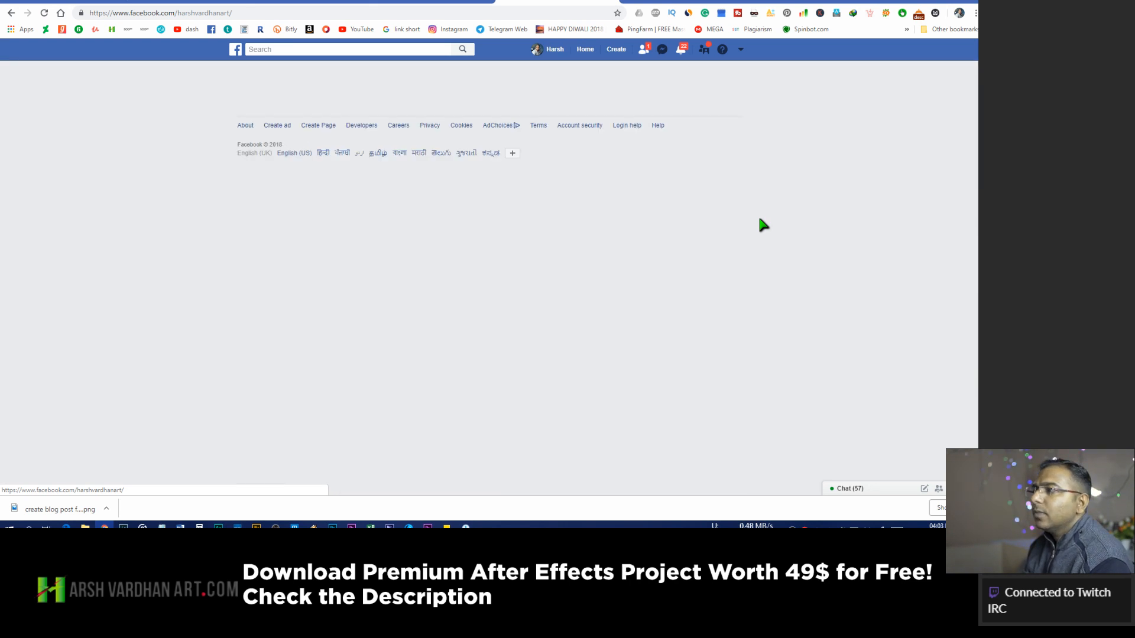
pyautogui.scroll(-1, 761, 220)
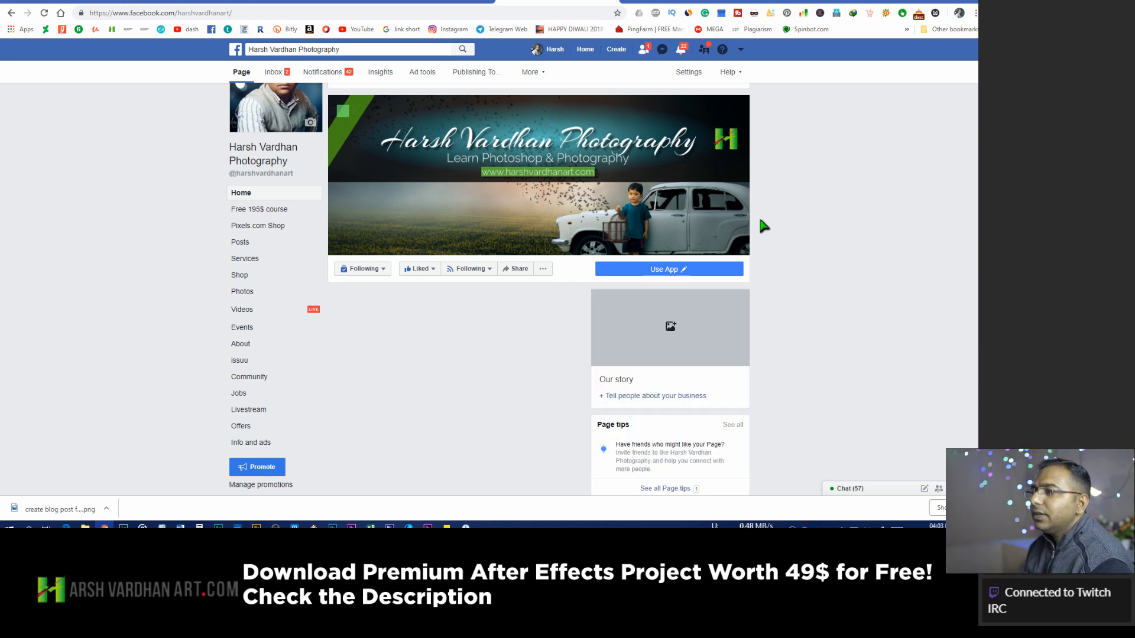
pyautogui.scroll(-3, 762, 224)
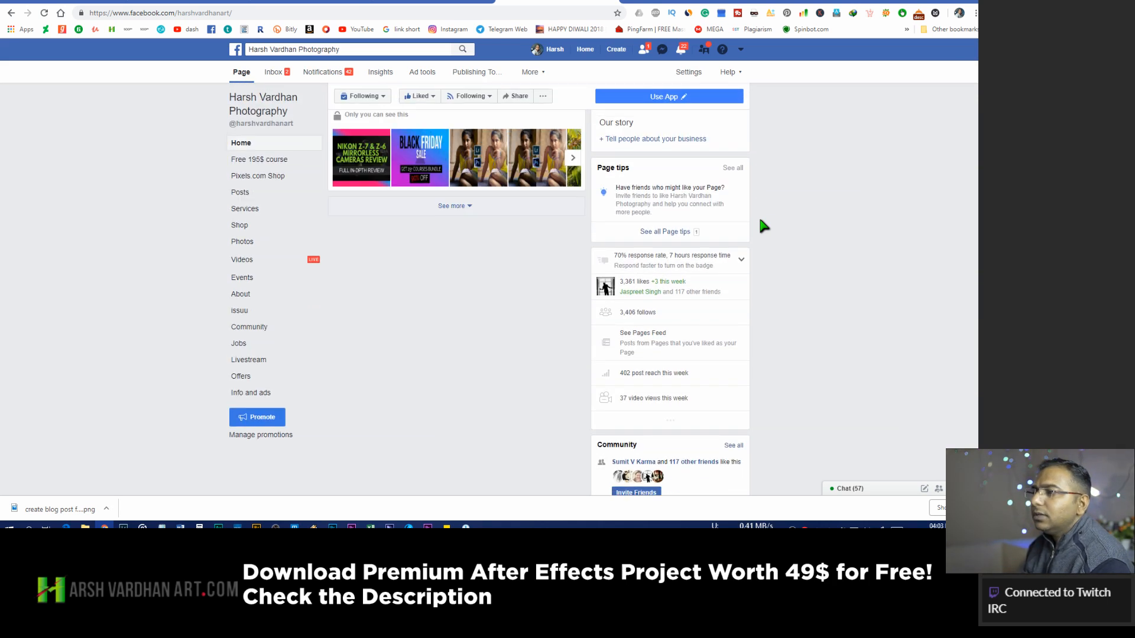
pyautogui.scroll(-3, 763, 224)
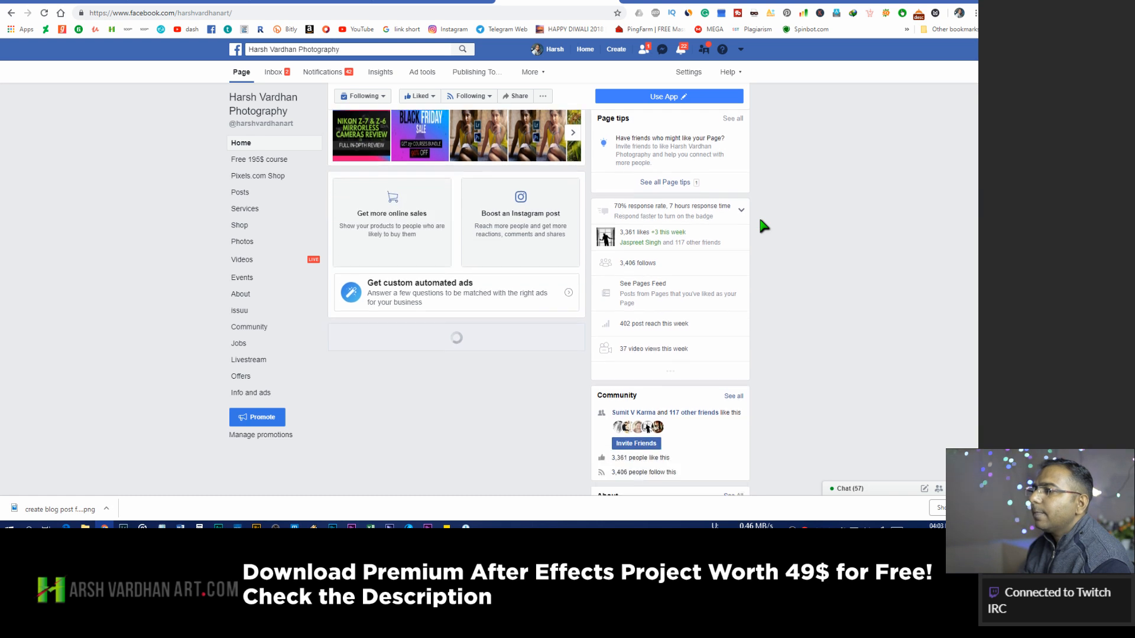
pyautogui.scroll(-3, 762, 224)
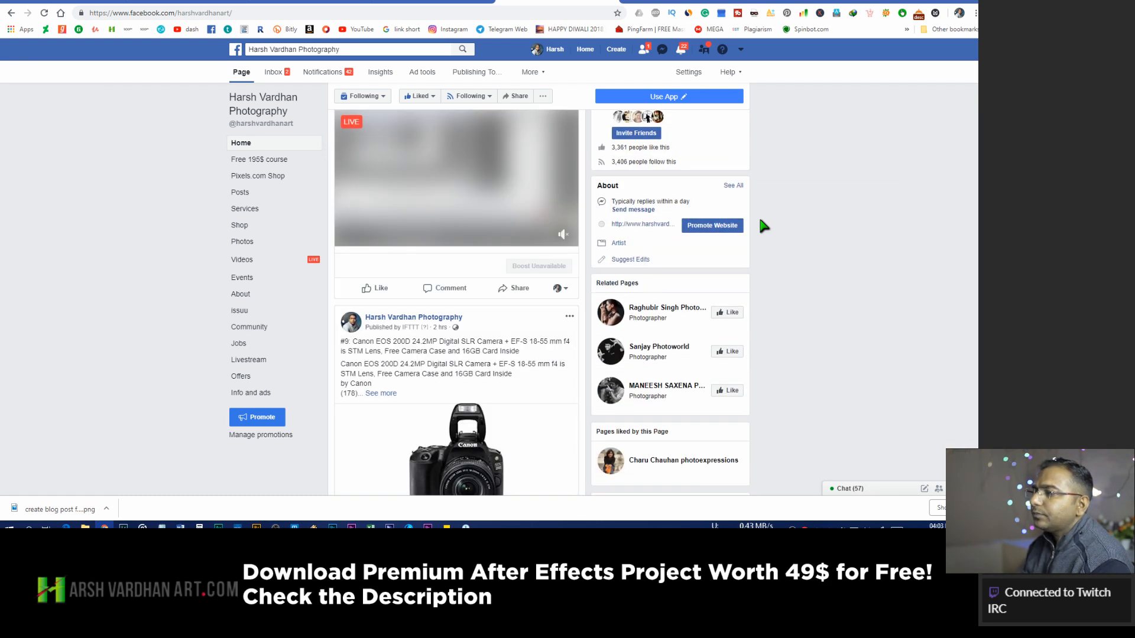
pyautogui.click(523, 289)
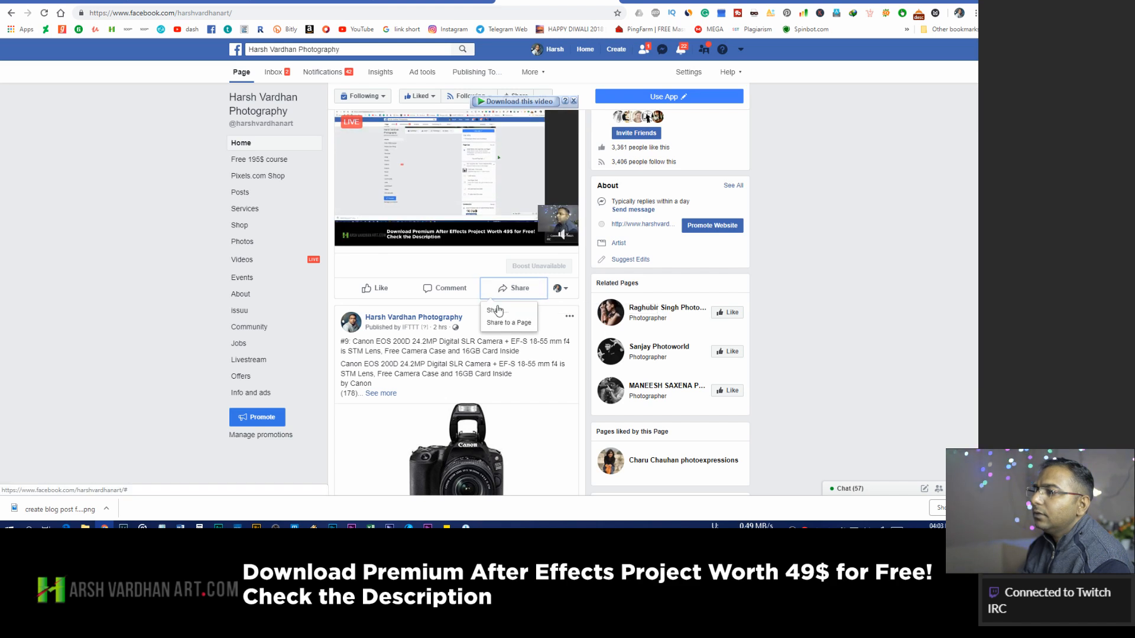
pyautogui.click(502, 313)
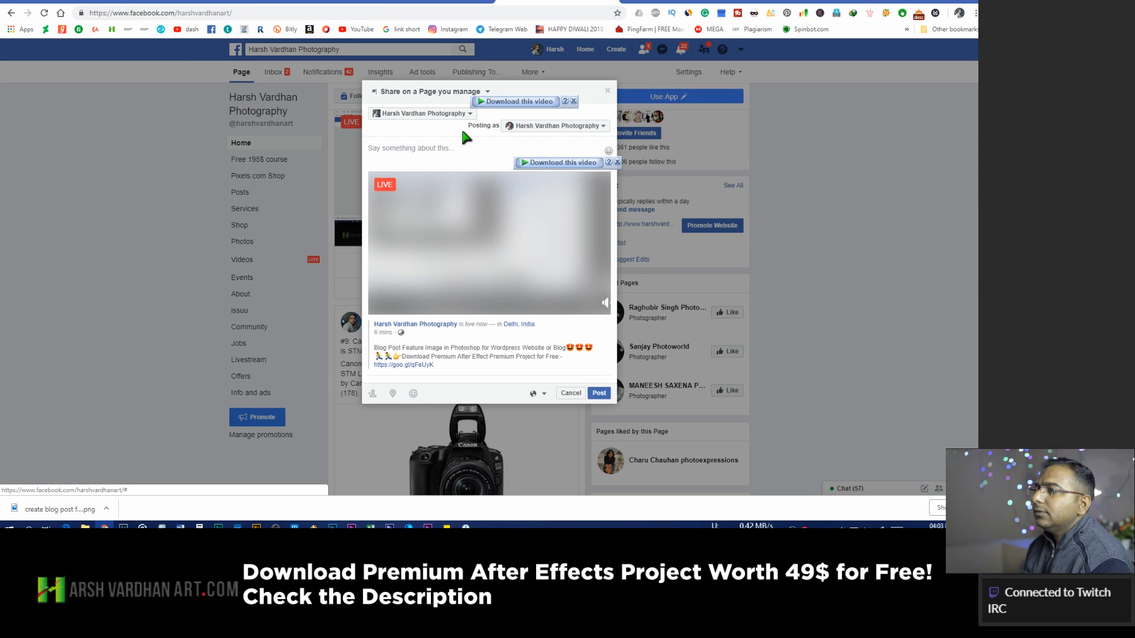
pyautogui.click(434, 91)
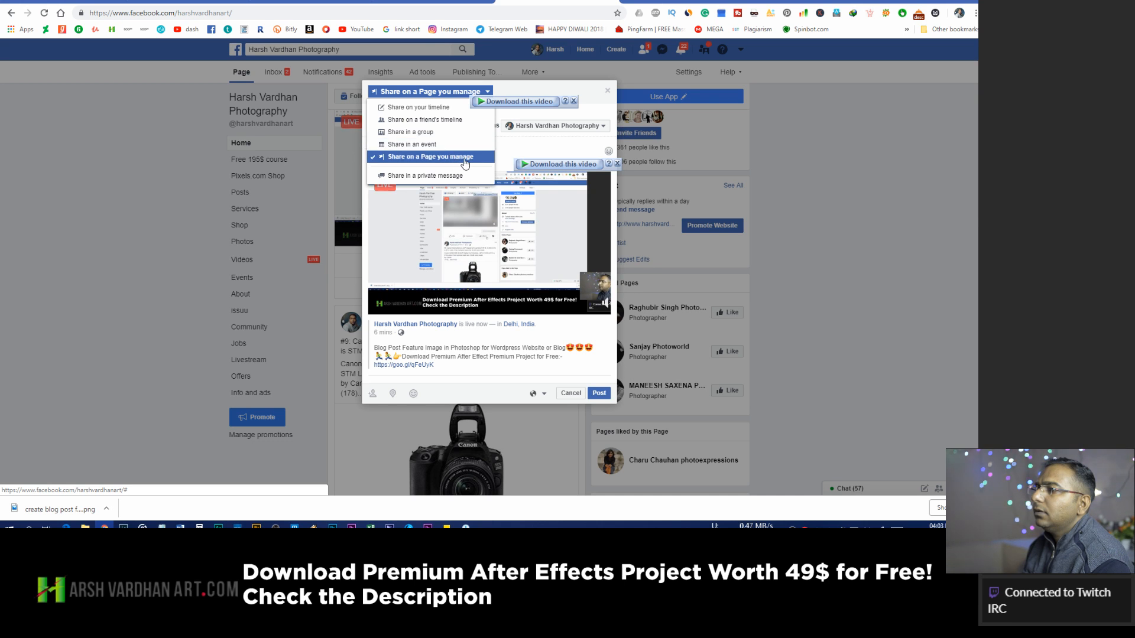
pyautogui.click(418, 107)
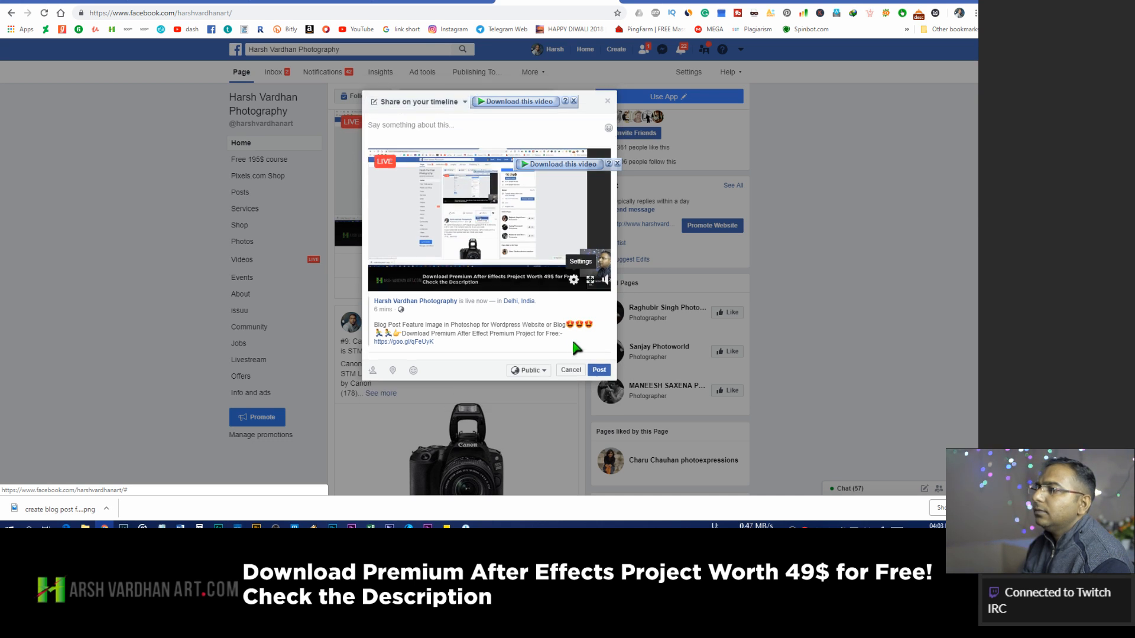
pyautogui.click(598, 370)
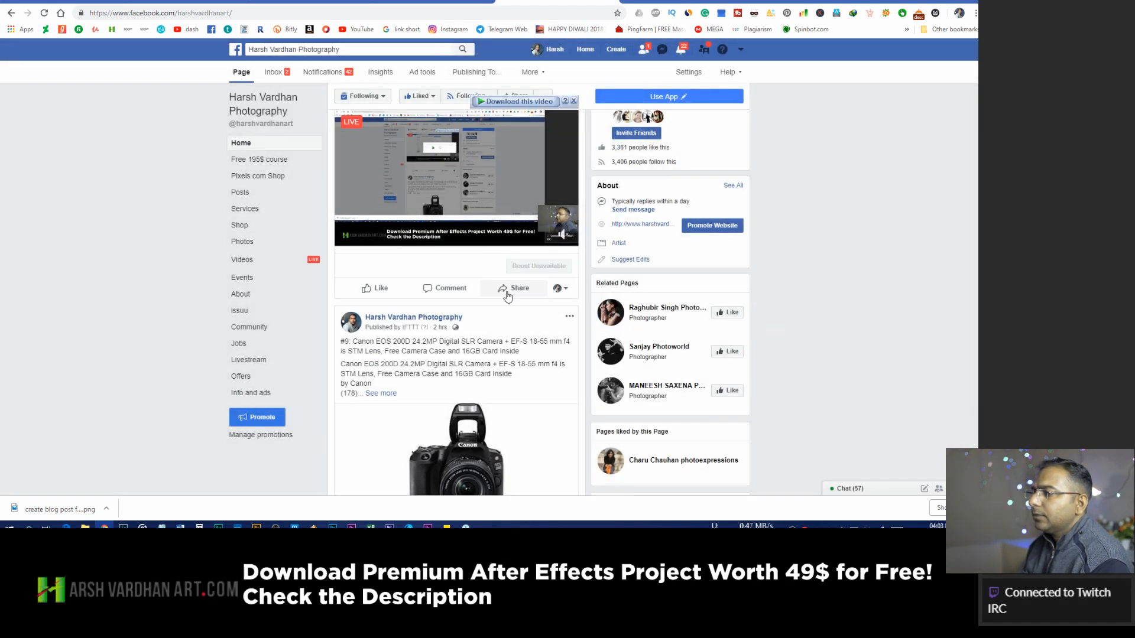
# Share the live video in the group Photography-Photoshop-Lightroom-Art-DSLR-Lens of View, found by searching for "lens".
pyautogui.click(512, 290)
pyautogui.click(508, 323)
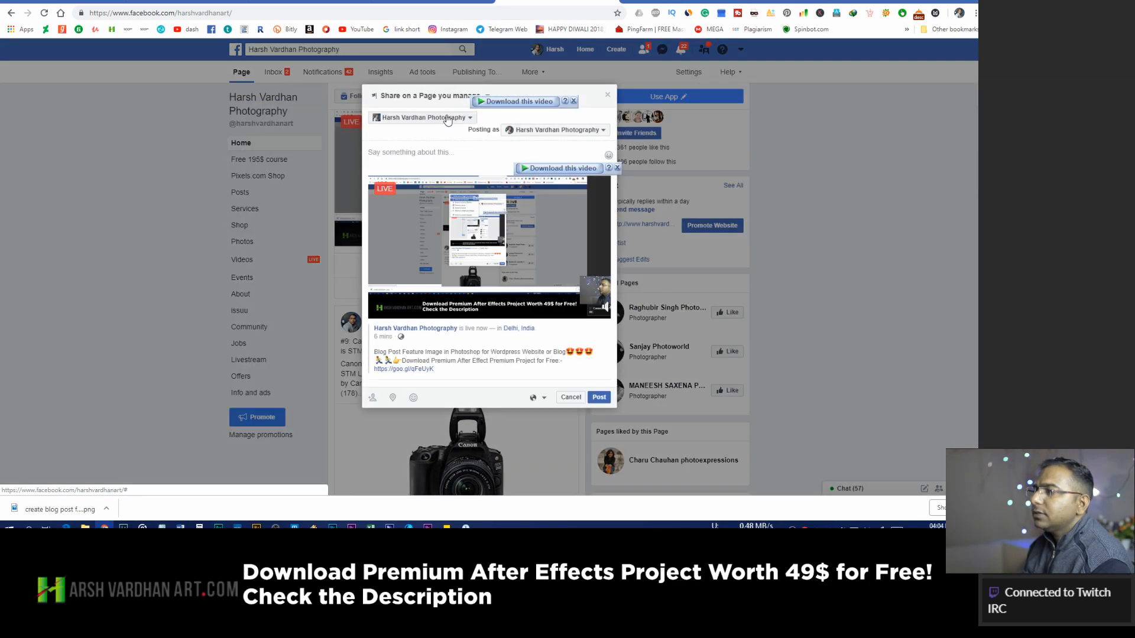
pyautogui.click(451, 102)
pyautogui.click(441, 134)
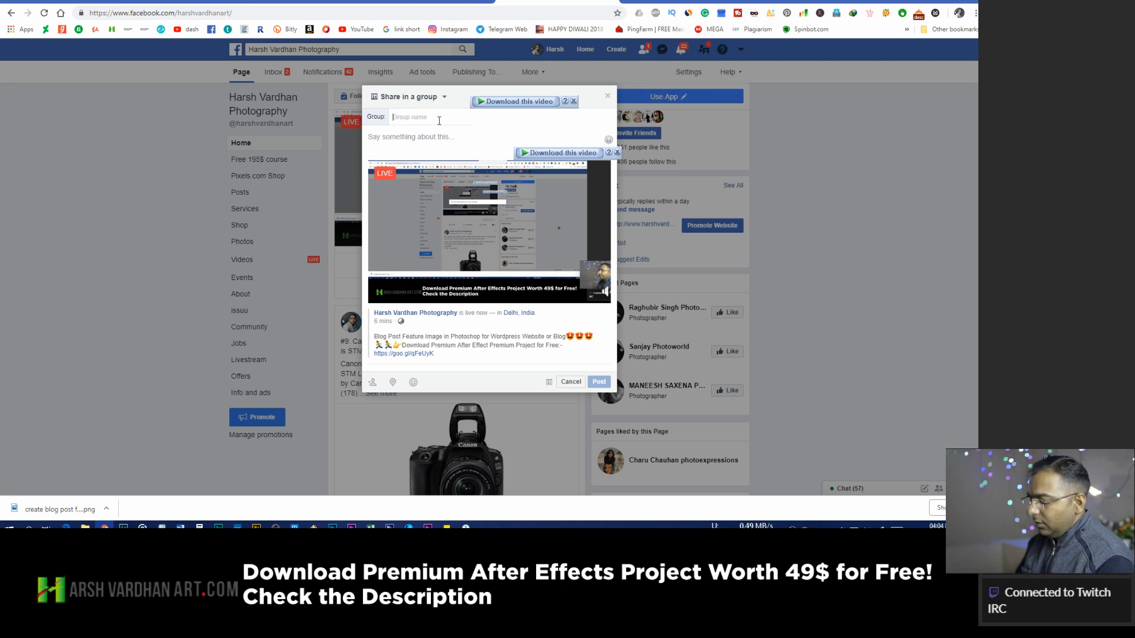
pyautogui.write('photo')
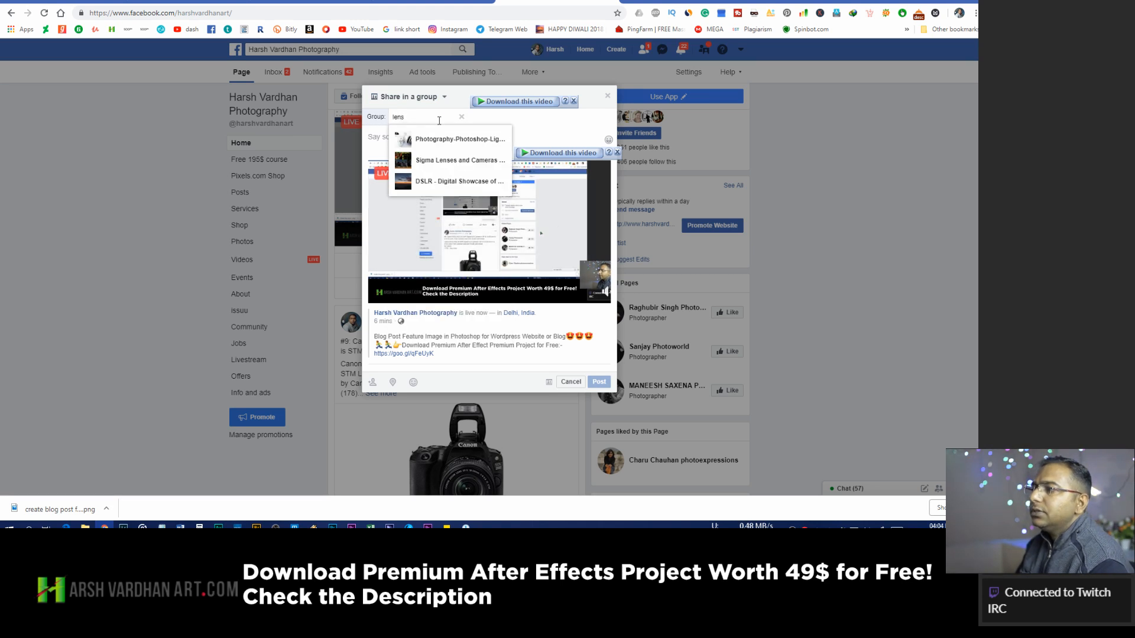
pyautogui.click(440, 133)
pyautogui.click(599, 382)
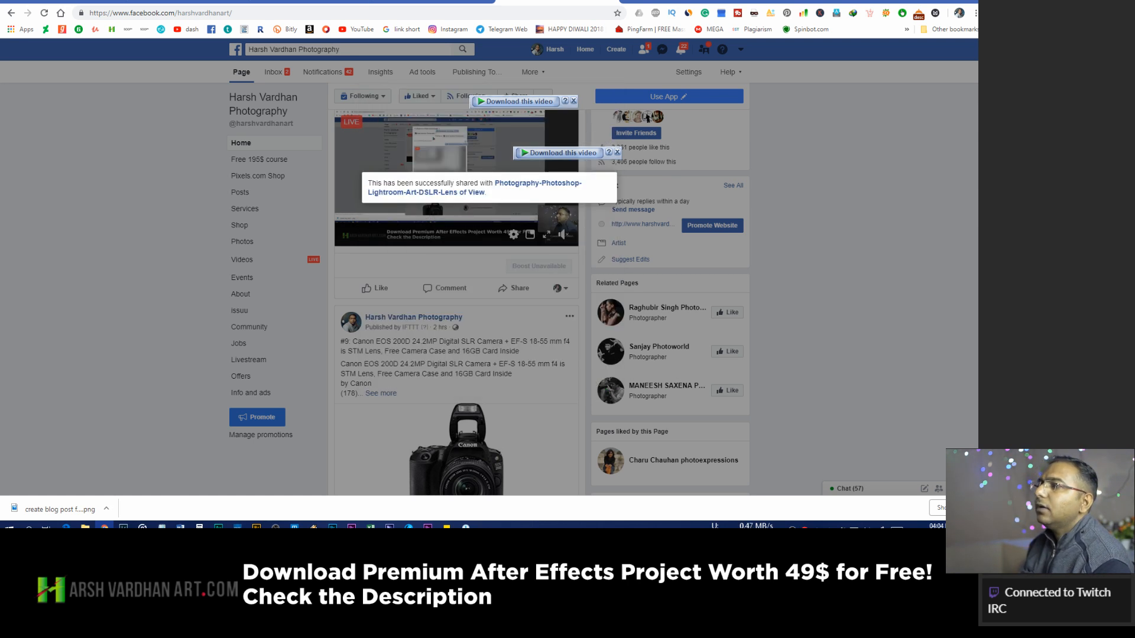
# Check the stream on the Castr and YouTube live dashboards, and return to the Christmas sale image in Photoshop.
pyautogui.click(434, 1)
pyautogui.click(319, 1)
pyautogui.click(440, 1)
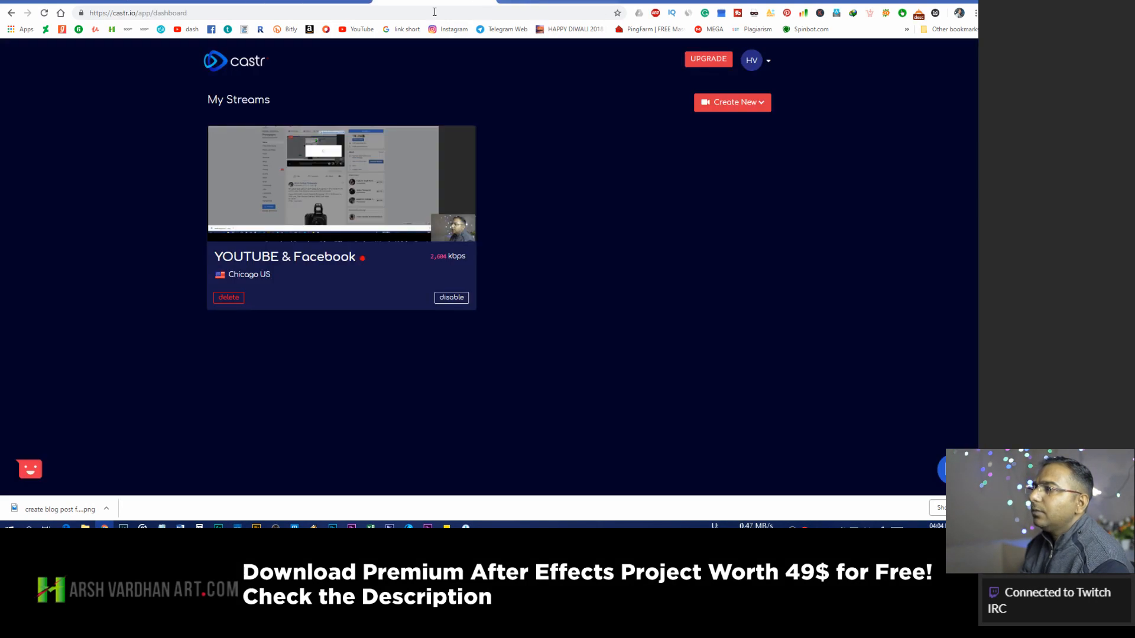
pyautogui.click(327, 1)
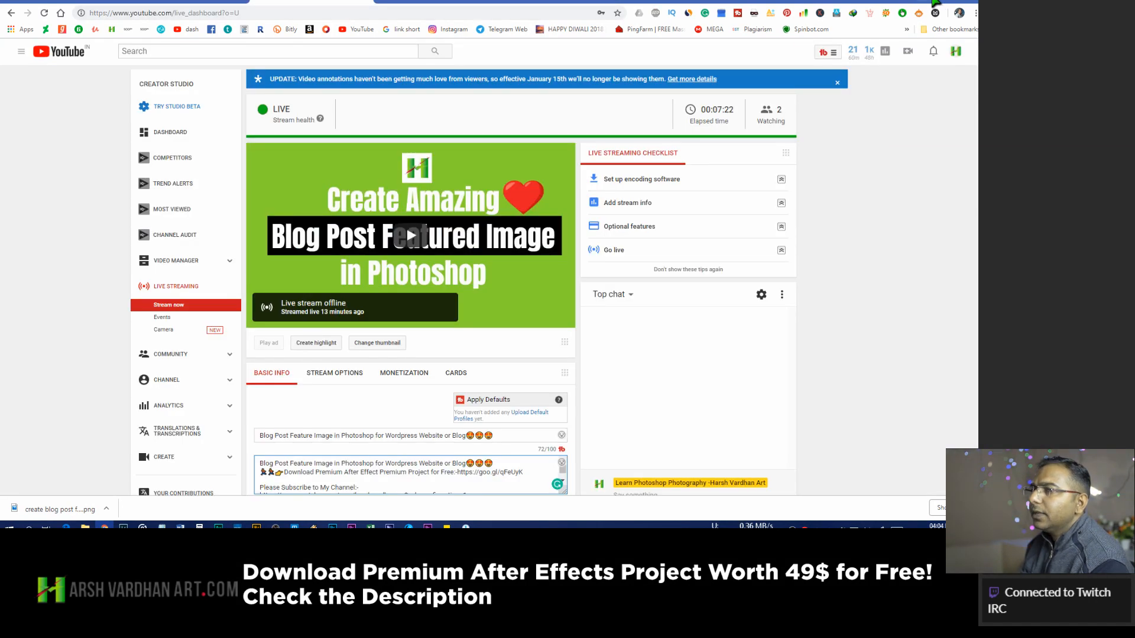
pyautogui.click(935, 2)
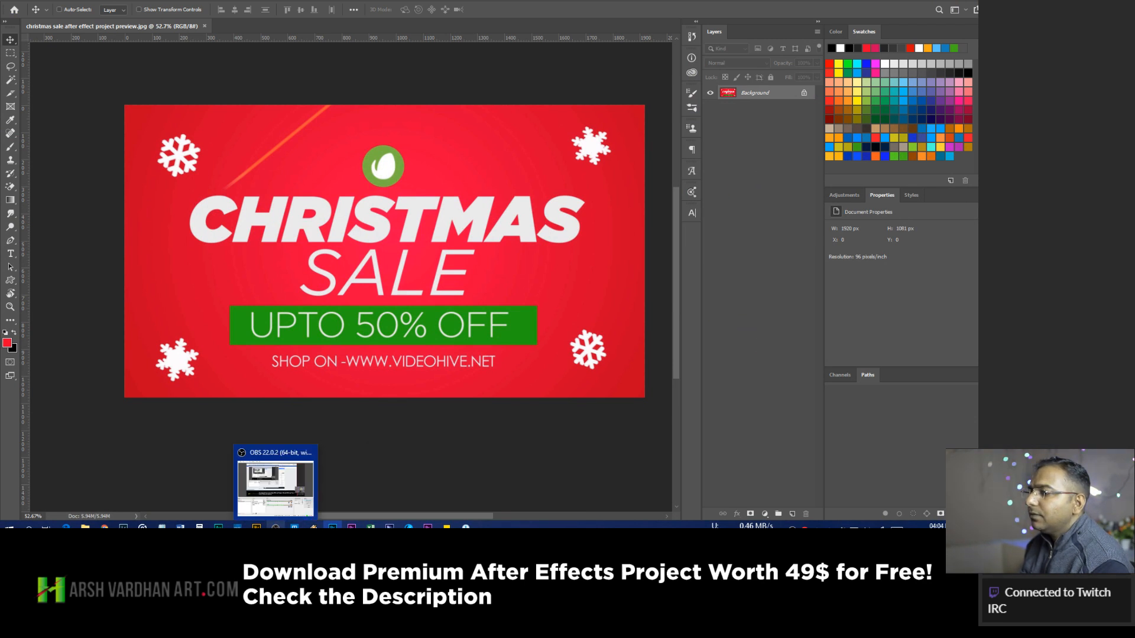
# Check the stream status in OBS and return to the Christmas sale image in Photoshop.
pyautogui.click(276, 526)
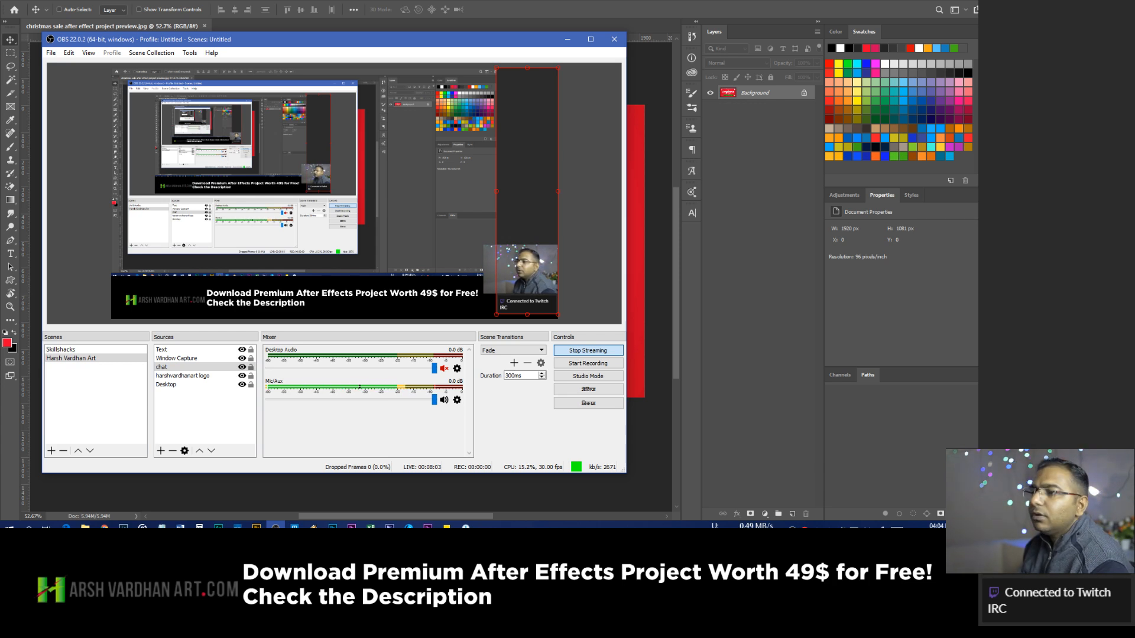
pyautogui.click(333, 527)
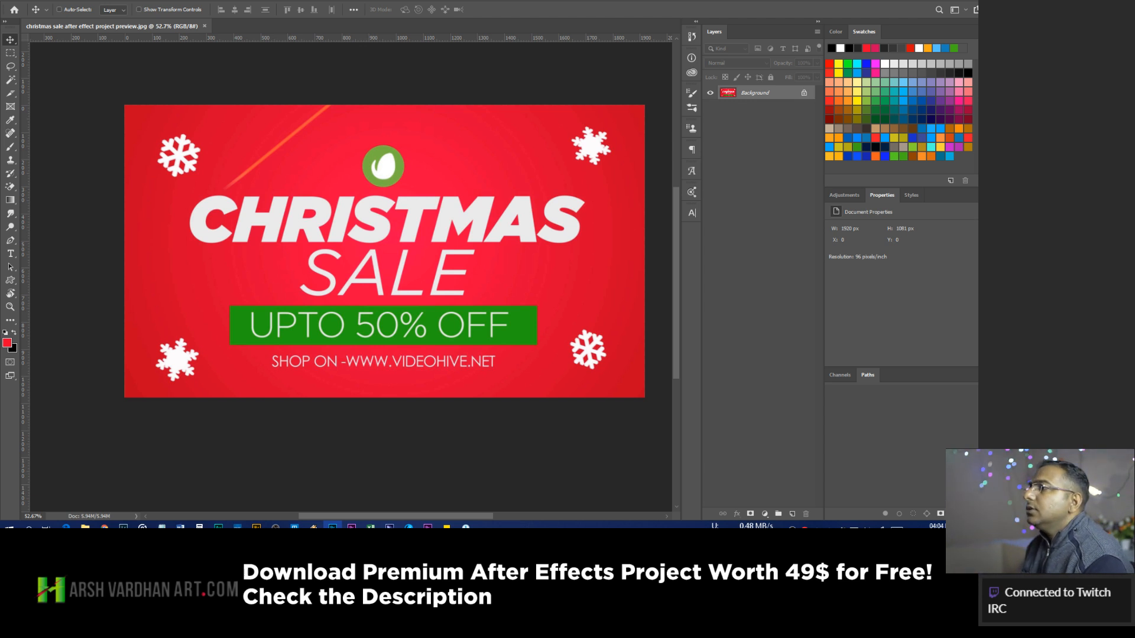
# Start a new document and set its width to 800 pixels and its height to 400 pixels.
pyautogui.click(30, 2)
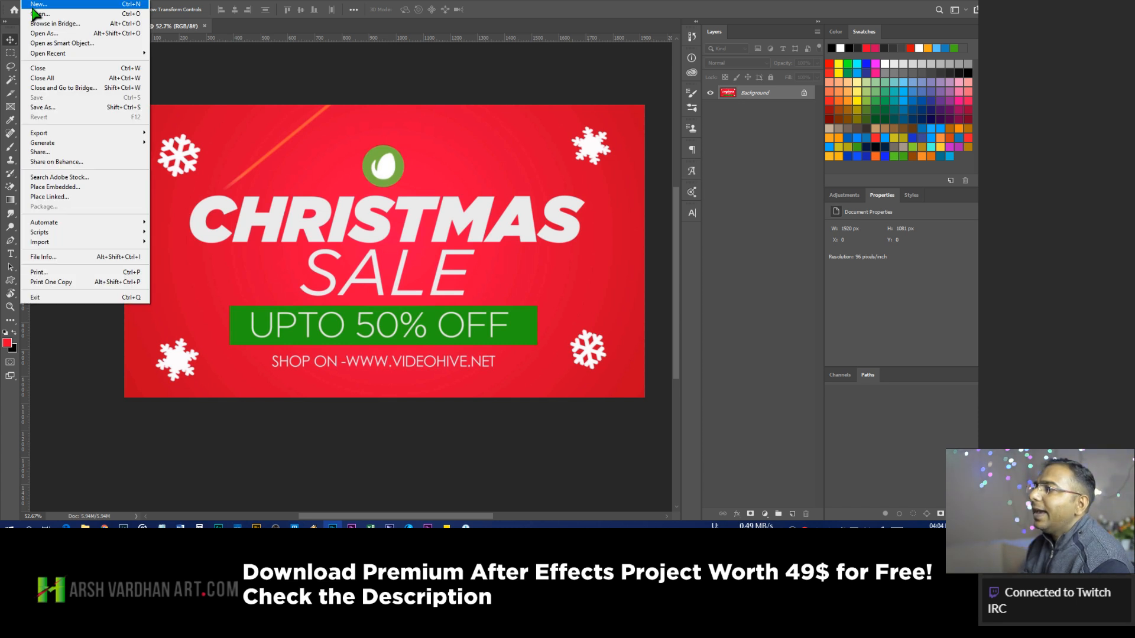
pyautogui.click(55, 6)
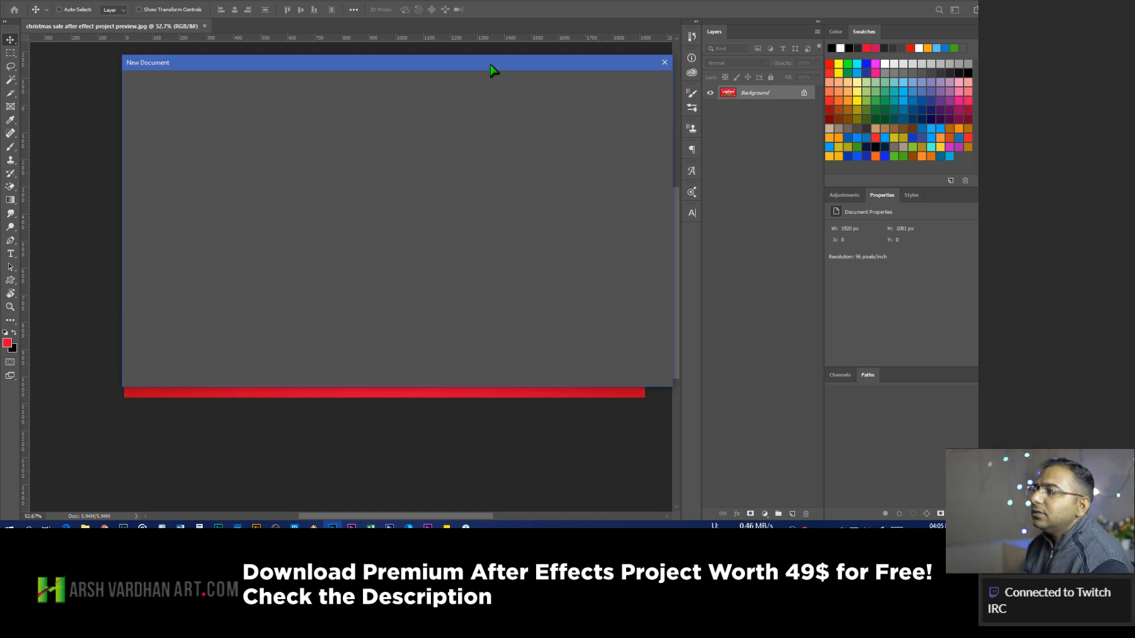
pyautogui.moveTo(490, 65); pyautogui.dragTo(585, 80)
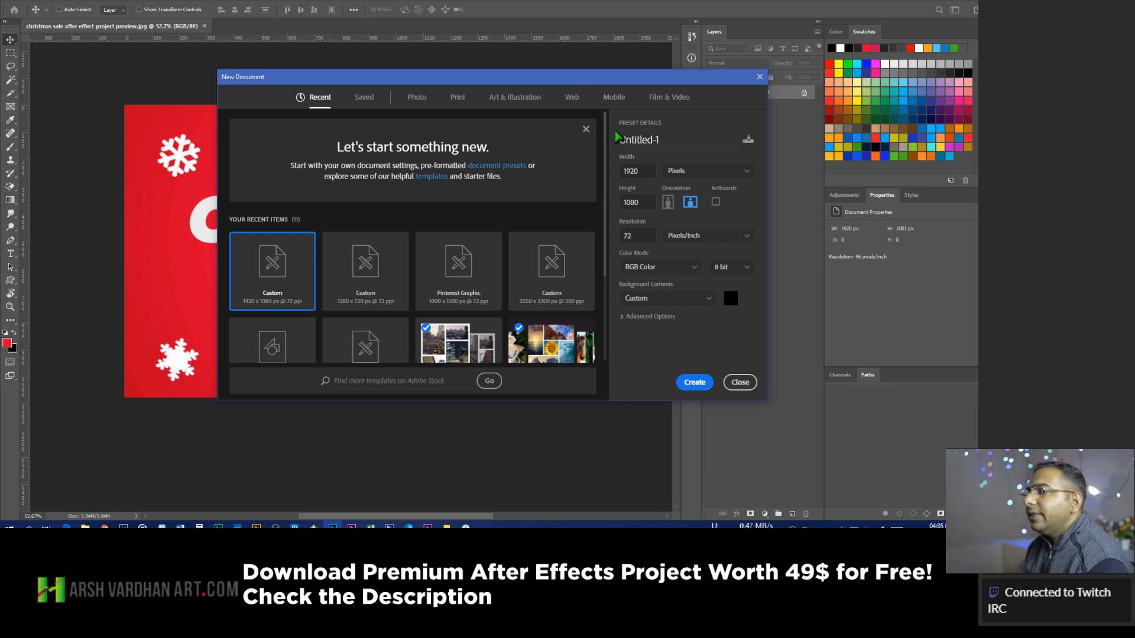
pyautogui.click(637, 171)
pyautogui.doubleClick(631, 171)
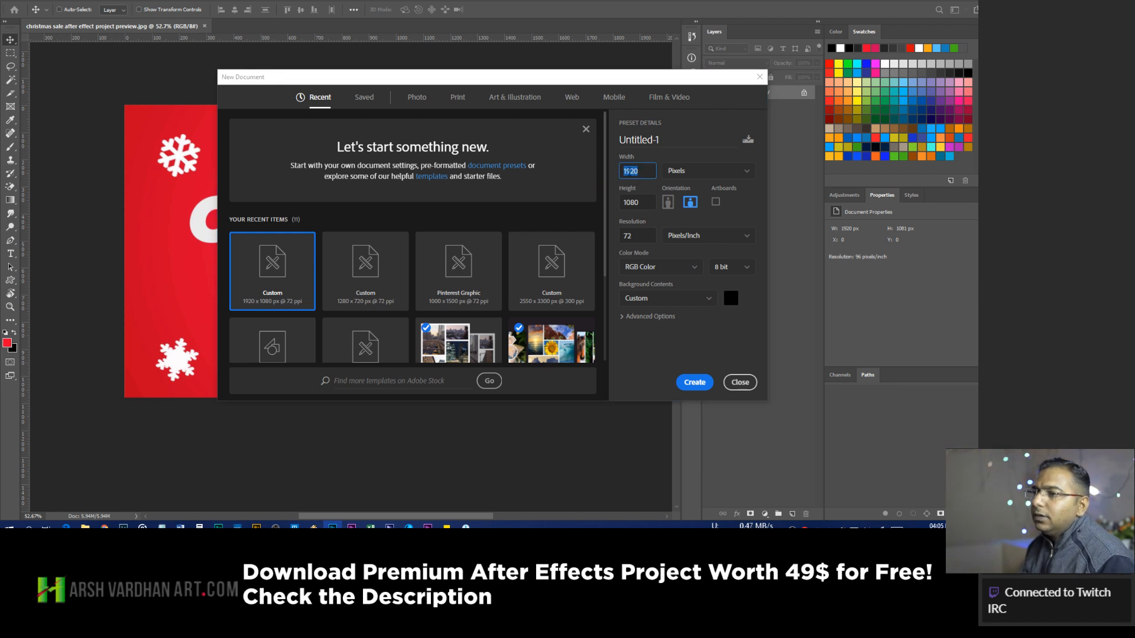
pyautogui.write('800')
pyautogui.press('Tab')
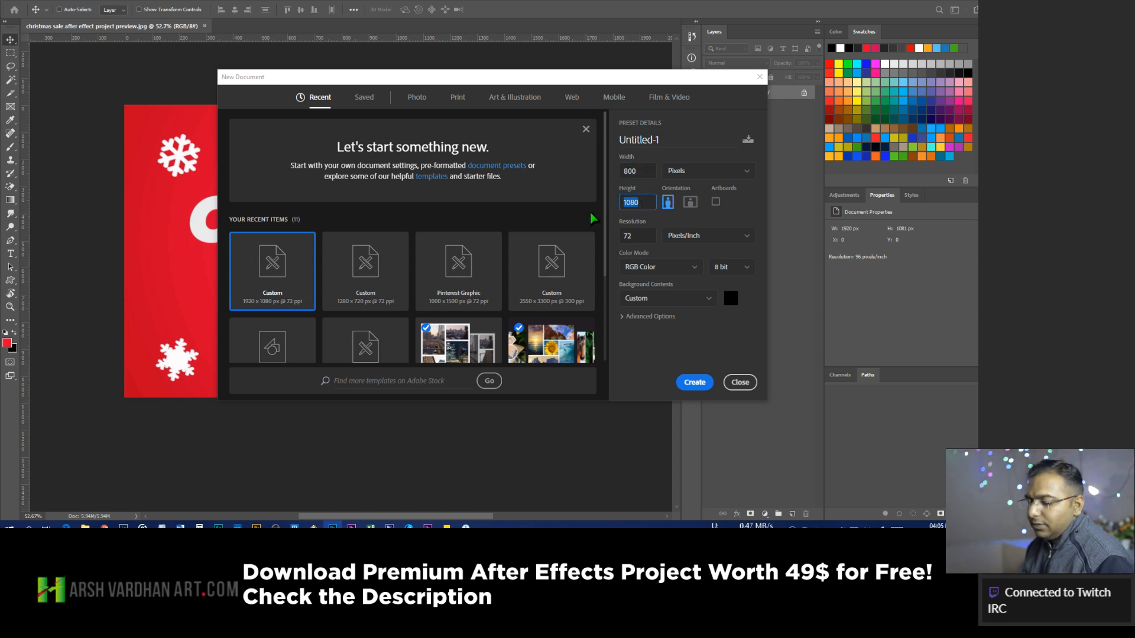
pyautogui.write('400')
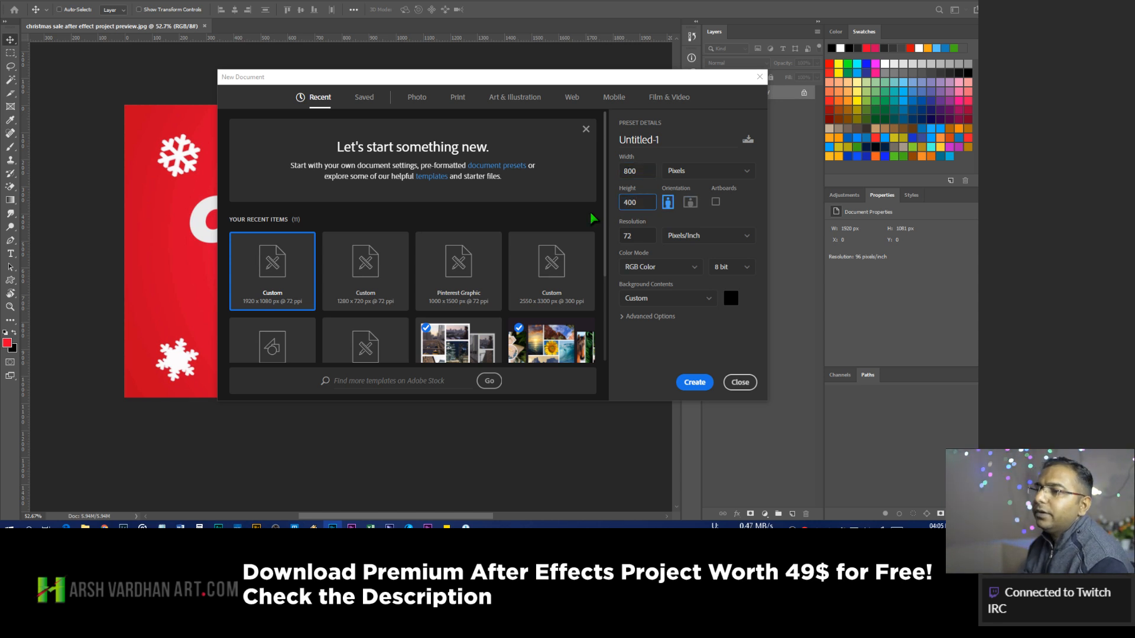
pyautogui.click(727, 171)
pyautogui.click(687, 187)
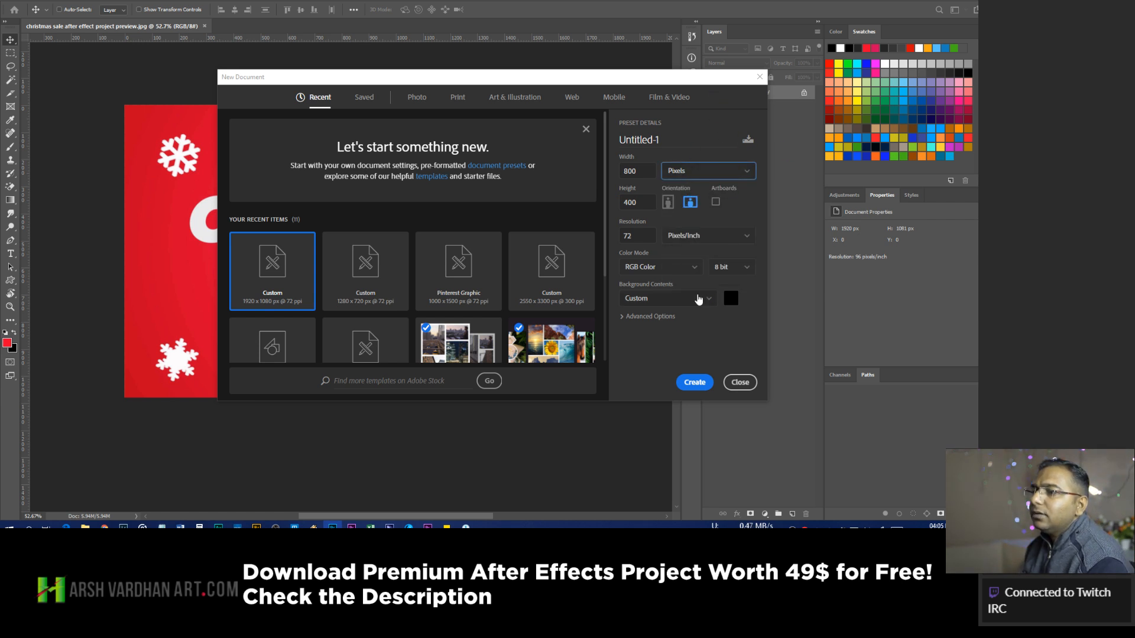
pyautogui.click(717, 171)
pyautogui.click(685, 165)
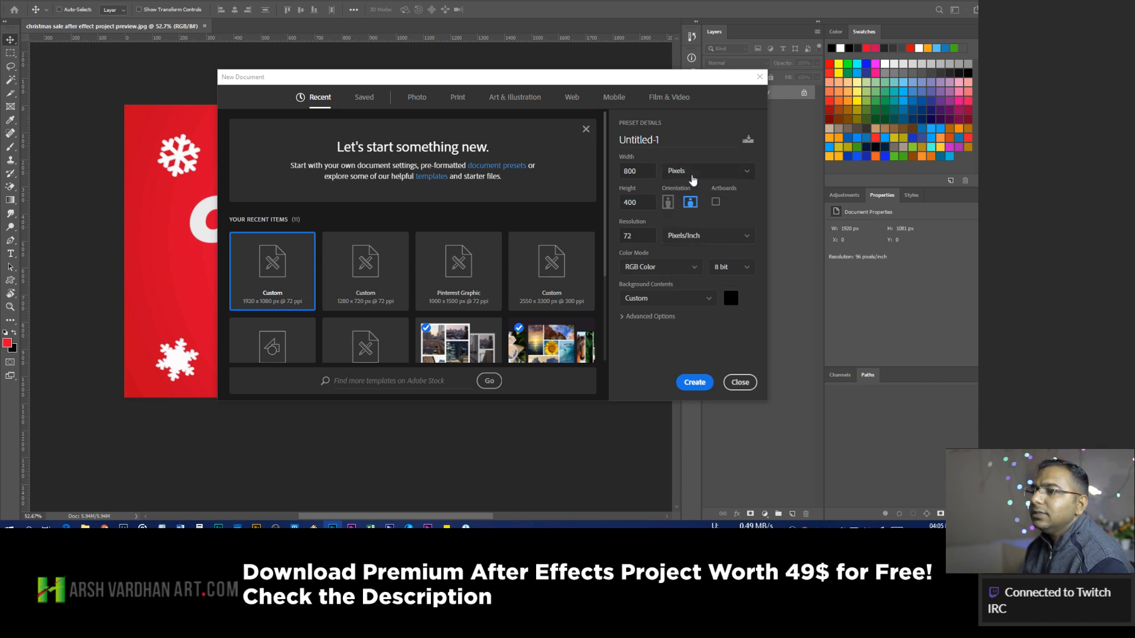
pyautogui.click(688, 176)
pyautogui.click(693, 194)
pyautogui.press('super+d')
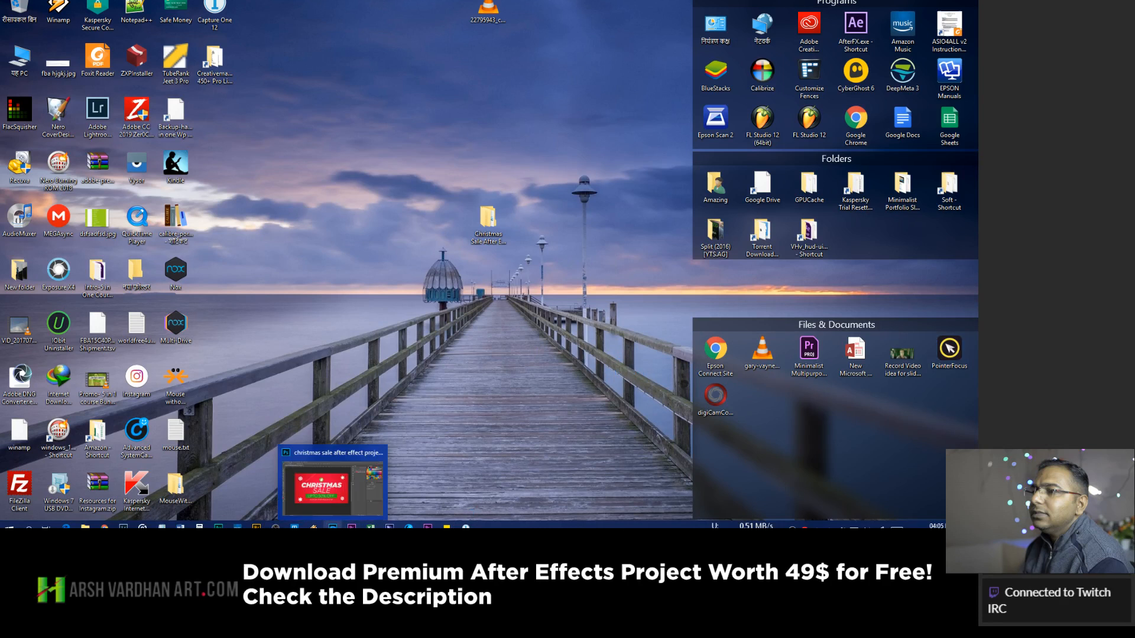
pyautogui.click(333, 526)
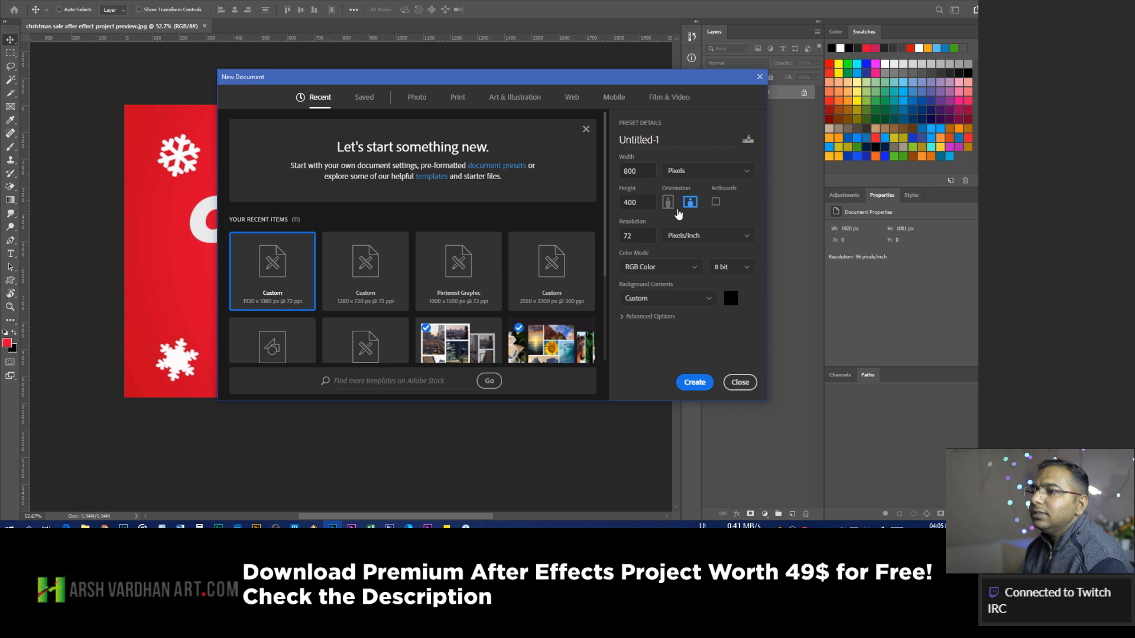
# Create the new document with a resolution of 72 pixels/inch.
pyautogui.click(638, 238)
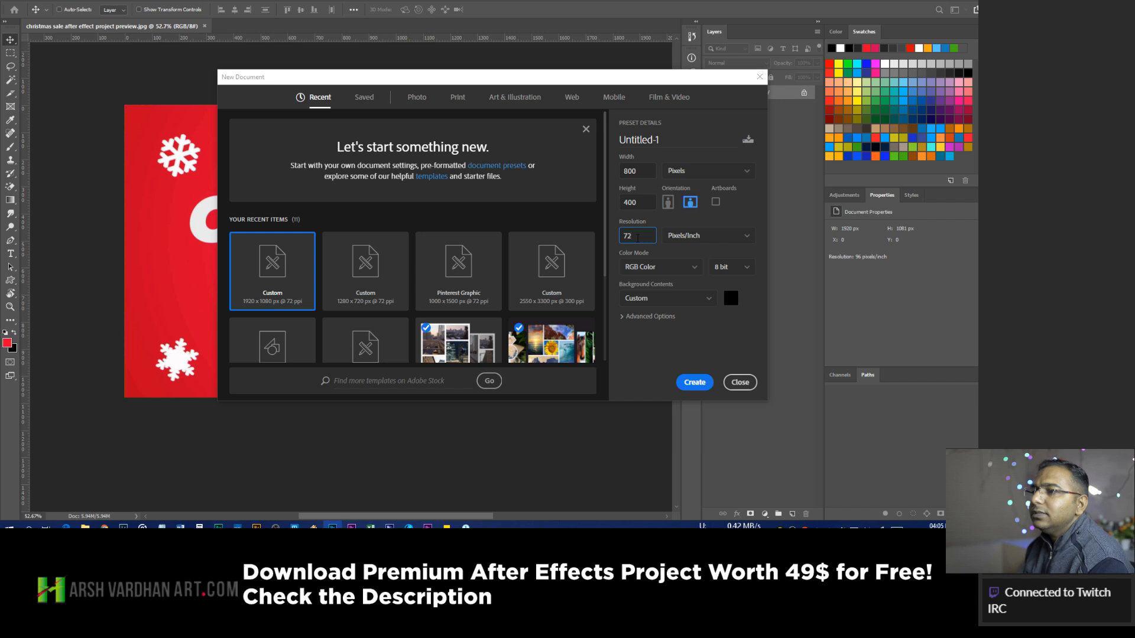
pyautogui.doubleClick(639, 237)
pyautogui.click(695, 383)
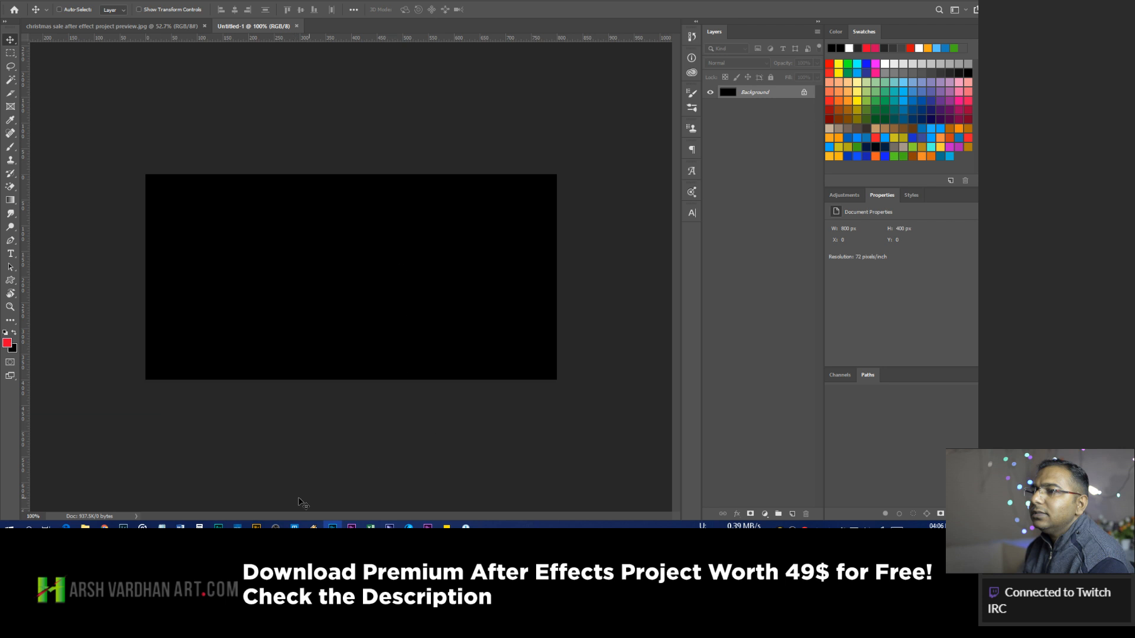
# Check the stream in OBS and the live video post on the Facebook page, and return to the blank Photoshop document.
pyautogui.click(276, 525)
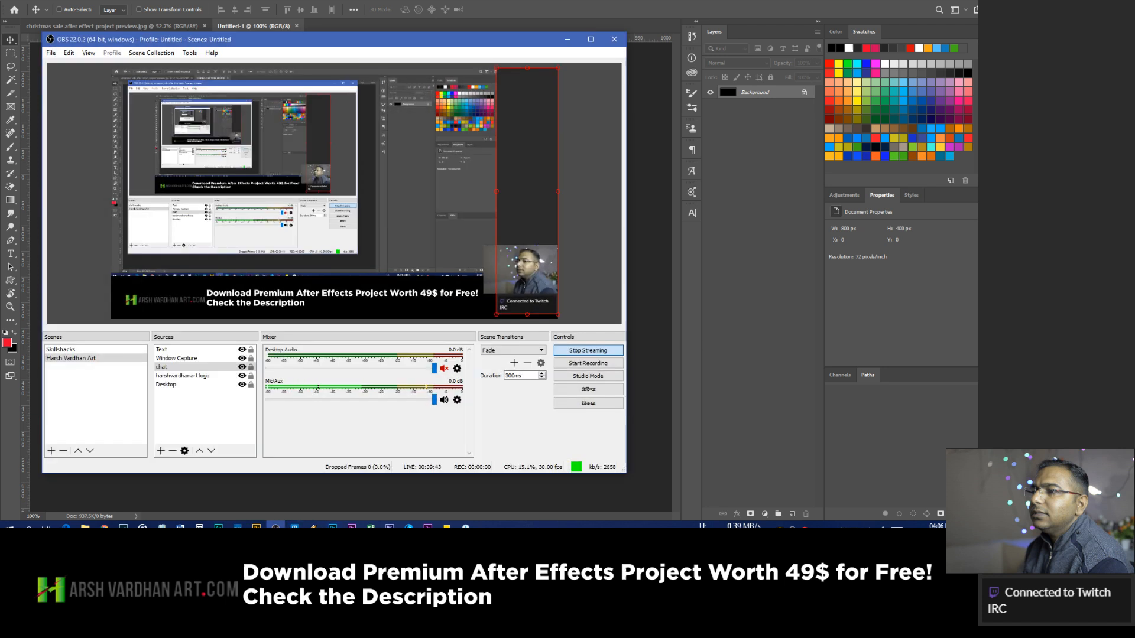
pyautogui.click(275, 526)
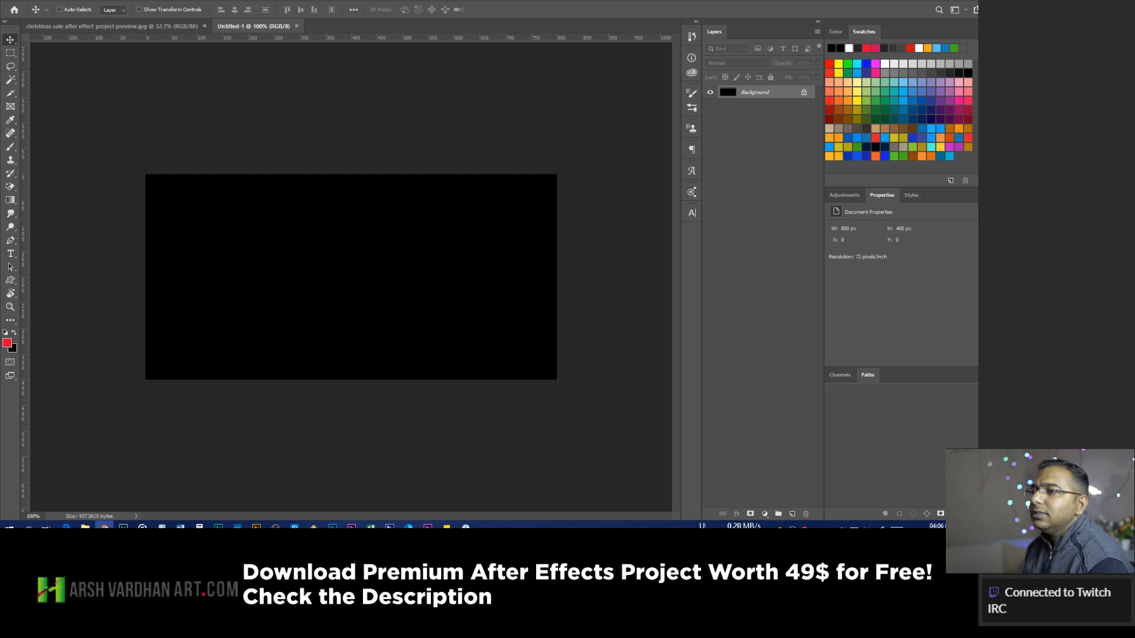
pyautogui.click(104, 525)
pyautogui.click(616, 4)
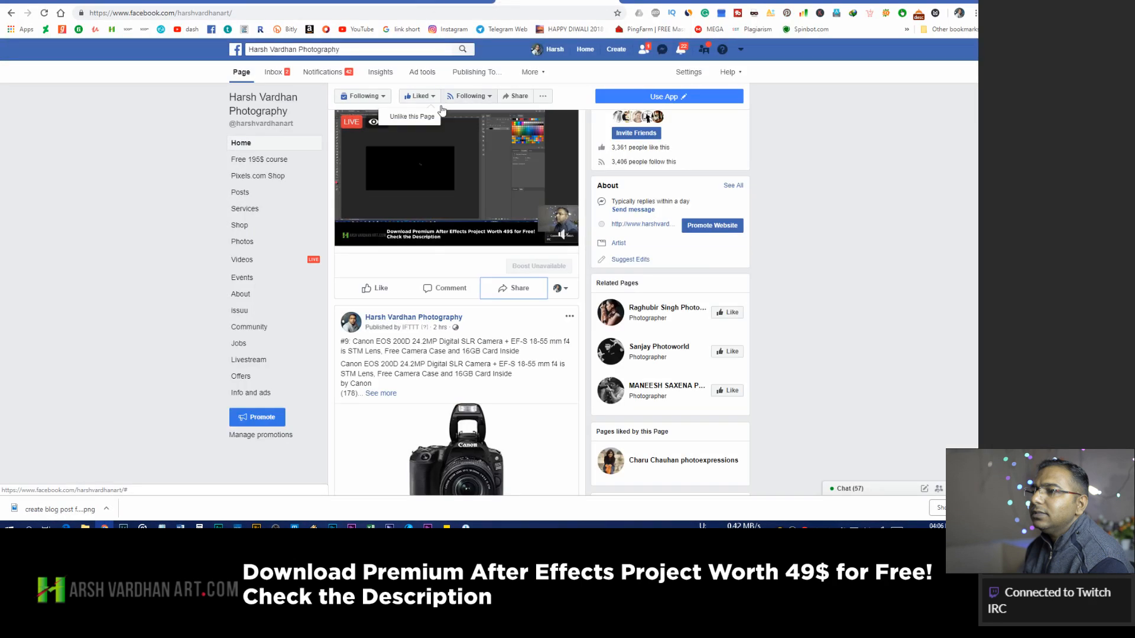
pyautogui.scroll(3, 413, 124)
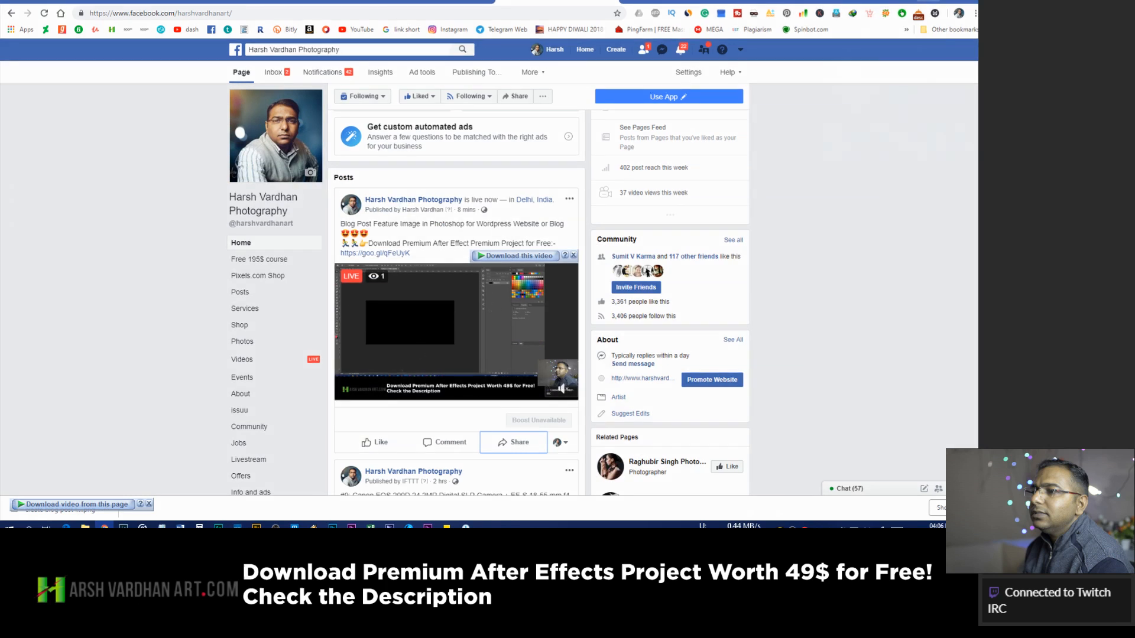
pyautogui.hotkey('alt', 'Tab')
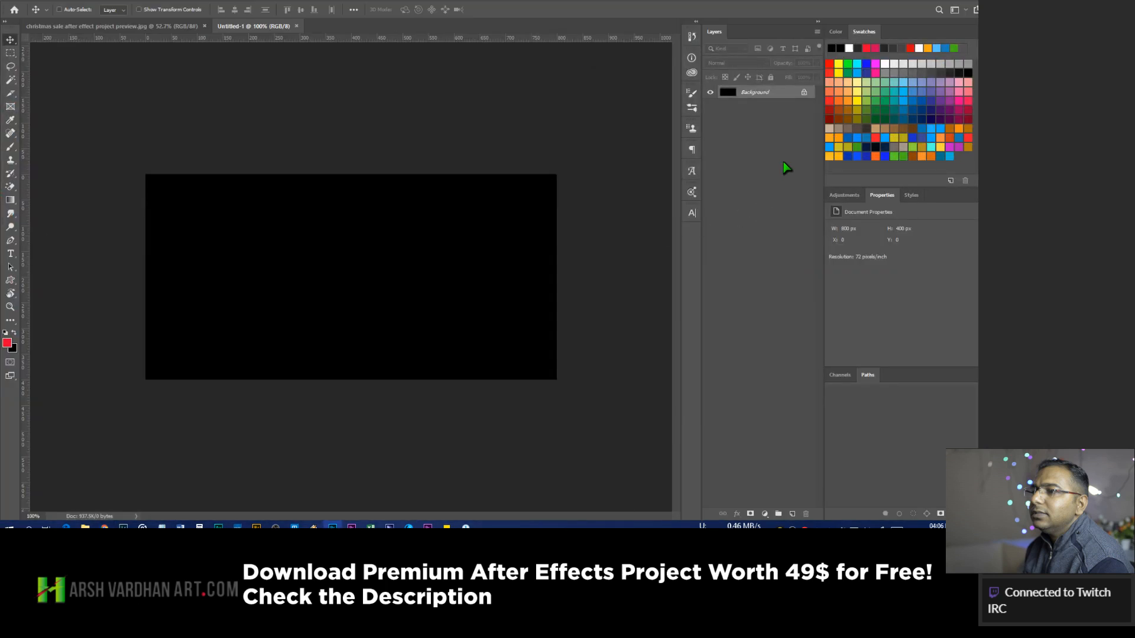
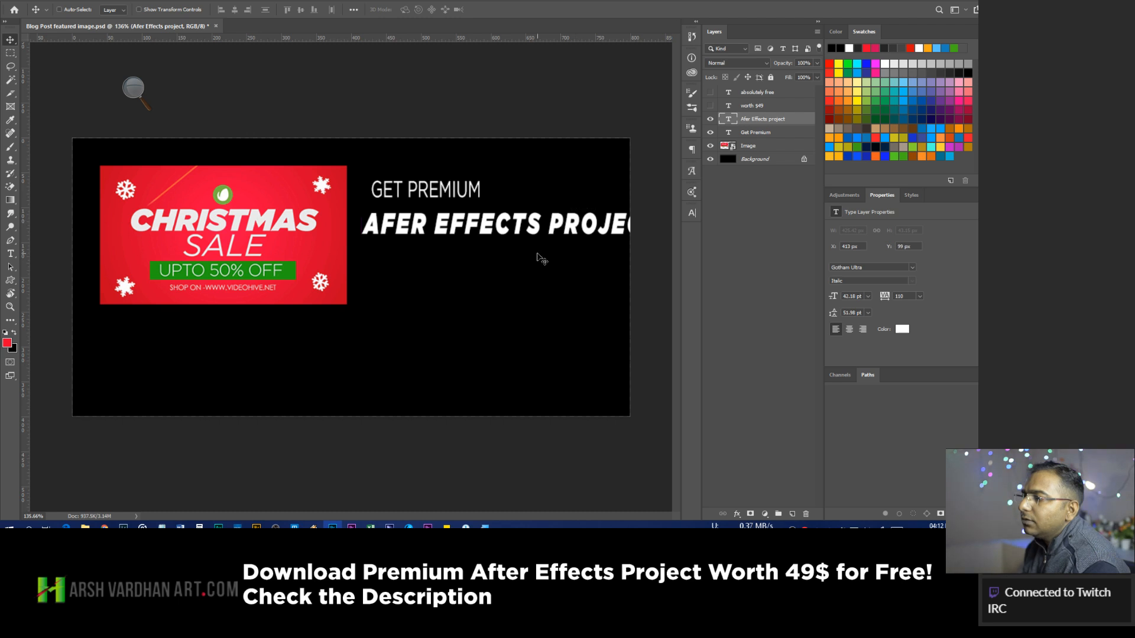
# Break the "Afer Effects project" text after EFFECTS so PROJECT starts flush on a second line, without a leading space.
pyautogui.doubleClick(733, 121)
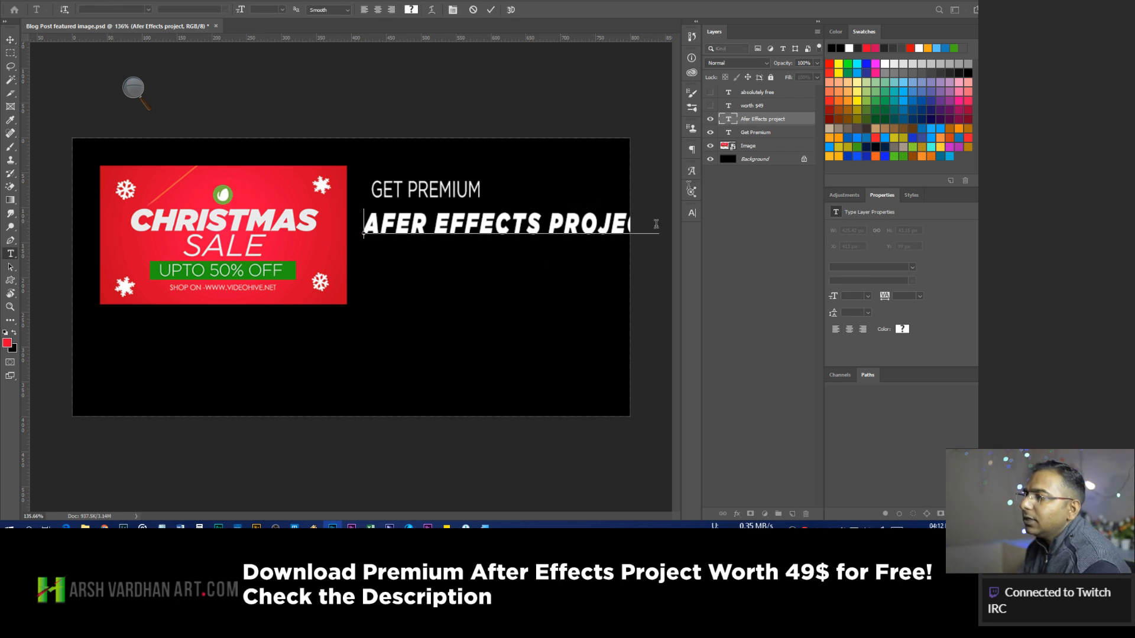
pyautogui.click(538, 222)
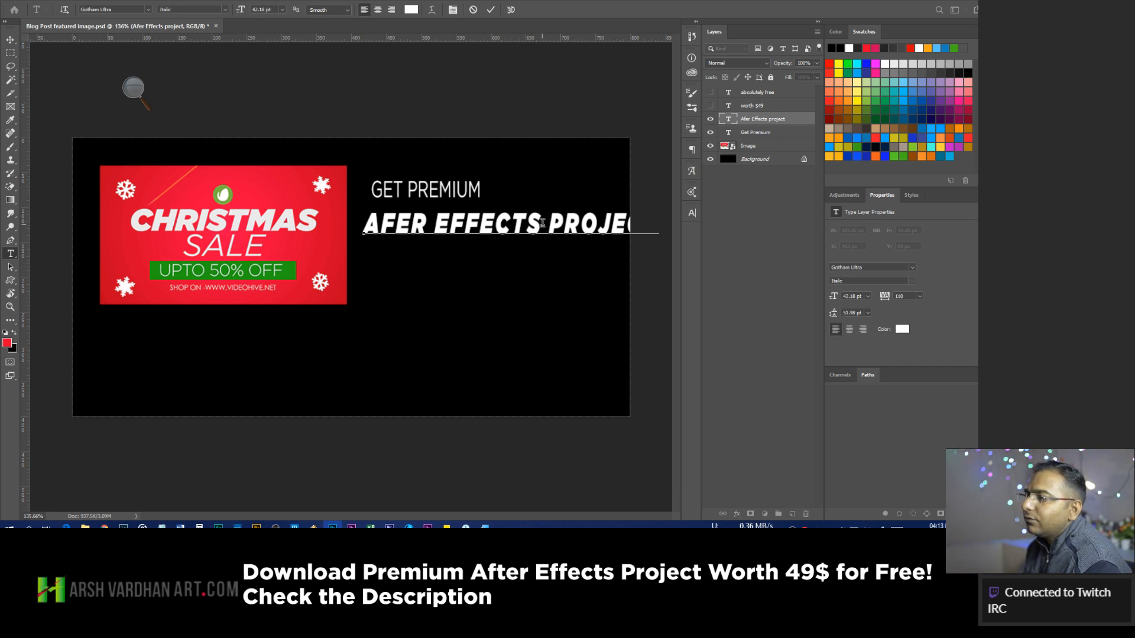
pyautogui.press('Return')
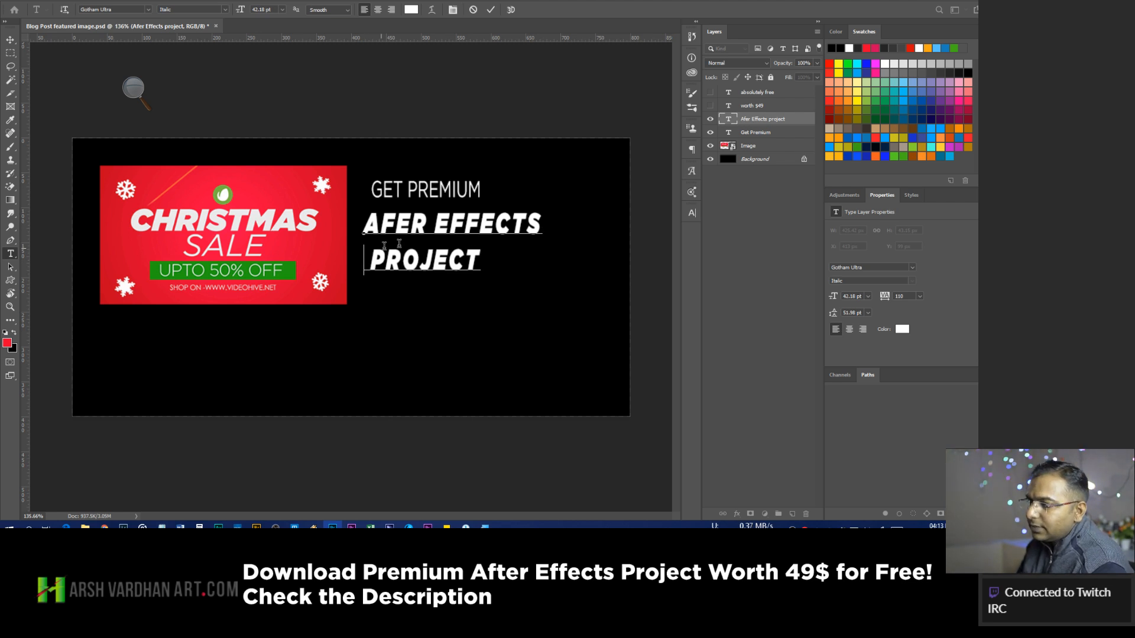
pyautogui.press('Delete')
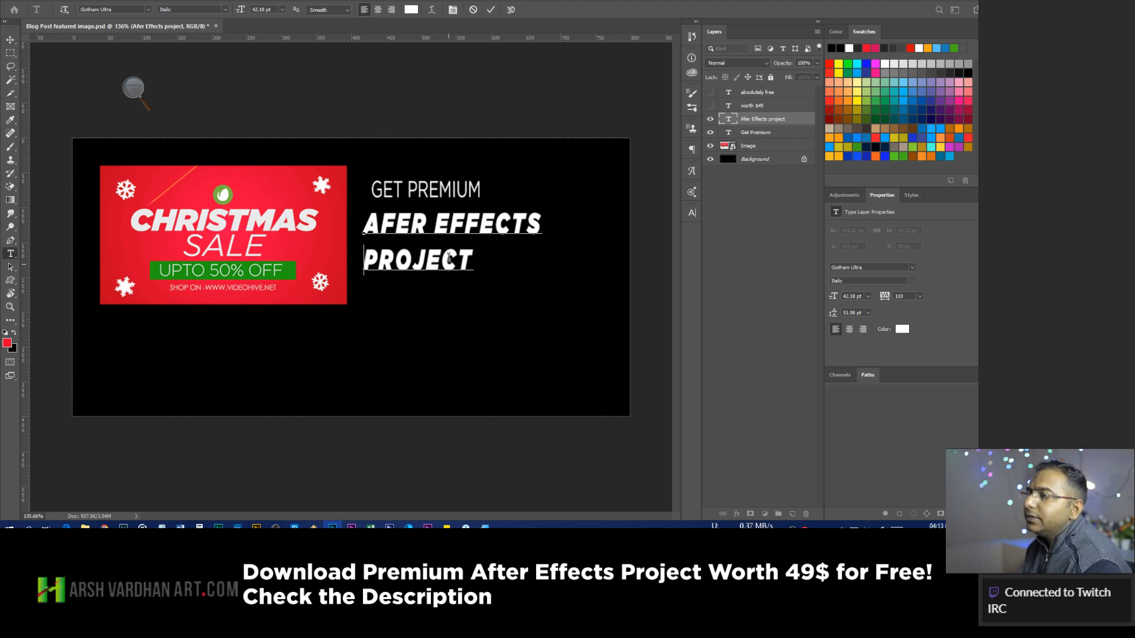
pyautogui.click(491, 11)
pyautogui.press('v')
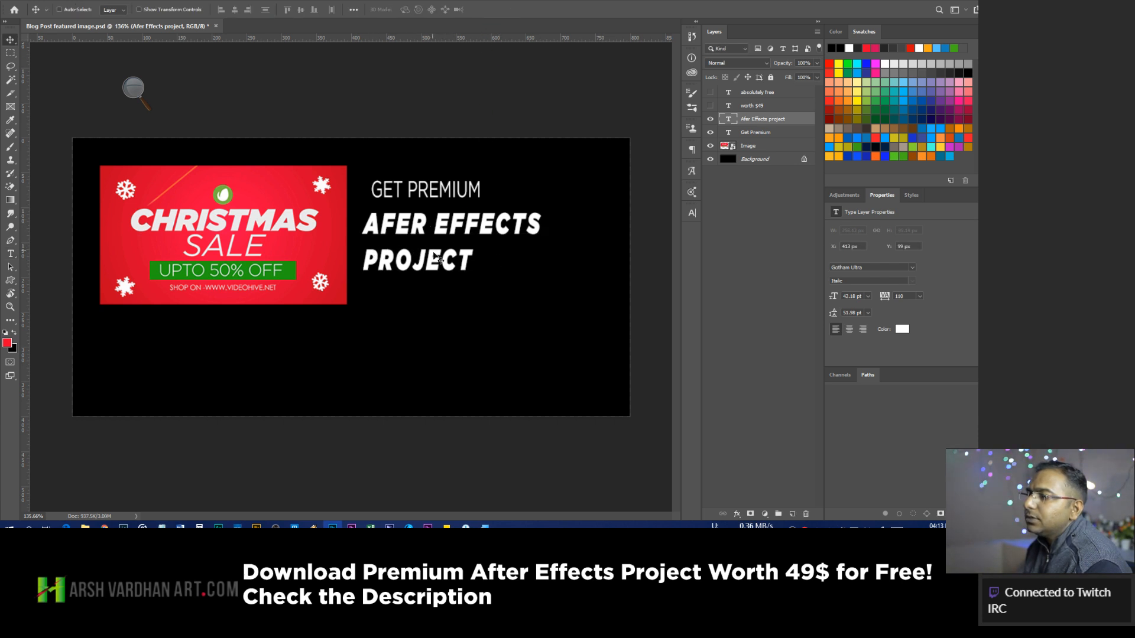
# Reduce the leading of the "Afer Effects project" text to bring its two lines closer together.
pyautogui.click(691, 213)
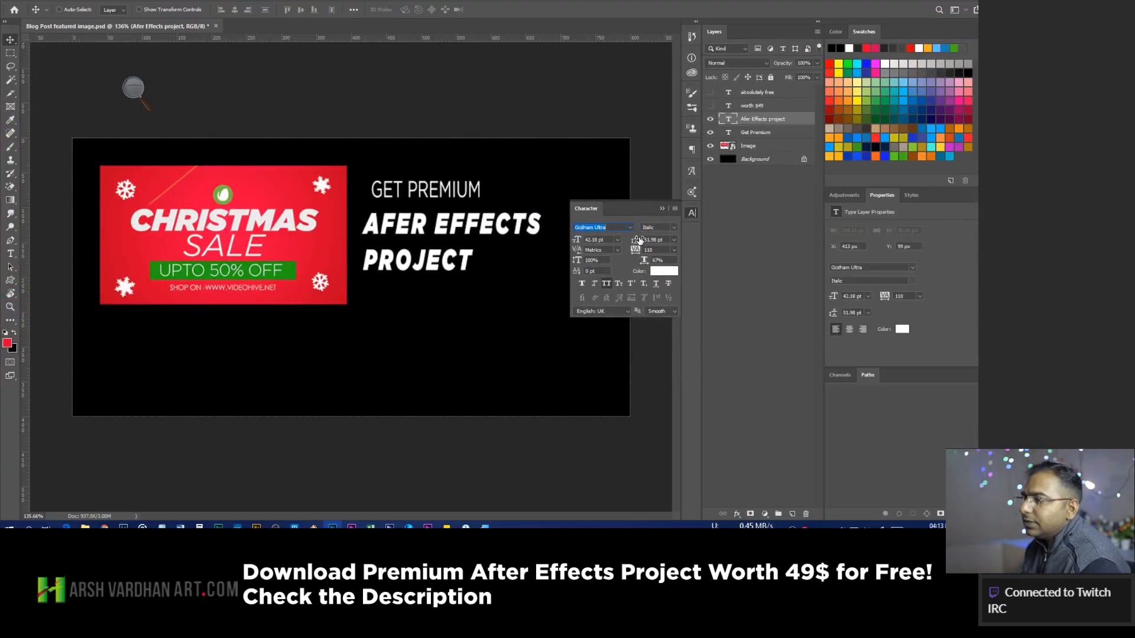
pyautogui.moveTo(639, 239); pyautogui.dragTo(632, 239)
pyautogui.click(731, 205)
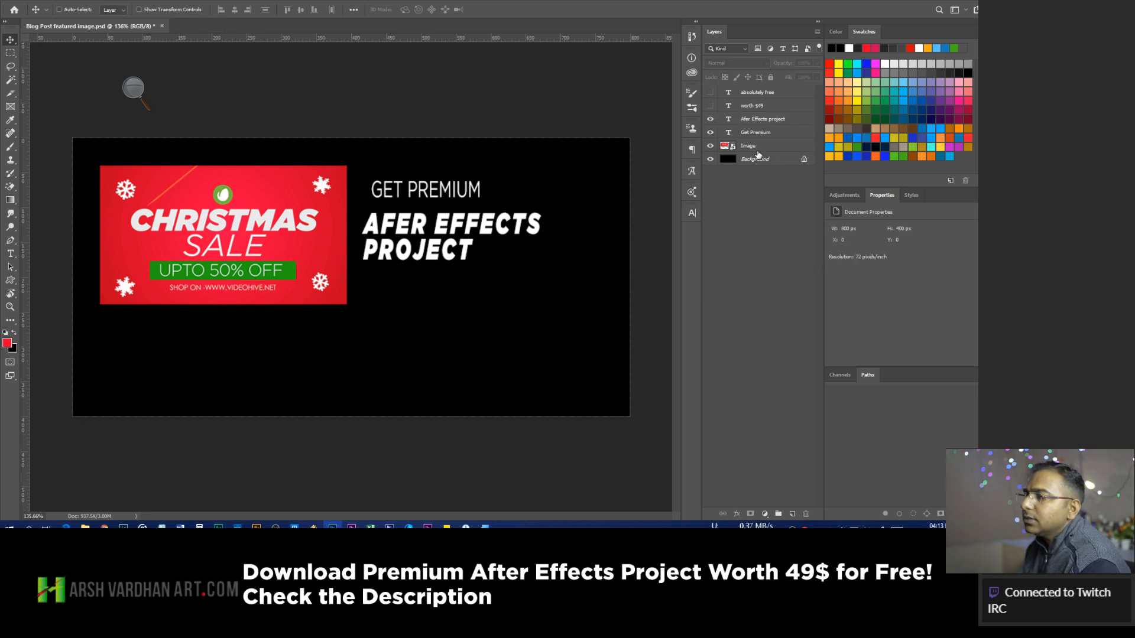
# Show the "worth $49" text layer and move it just below PROJECT, to about X 507 px and Y 182 px.
pyautogui.click(711, 106)
pyautogui.click(755, 110)
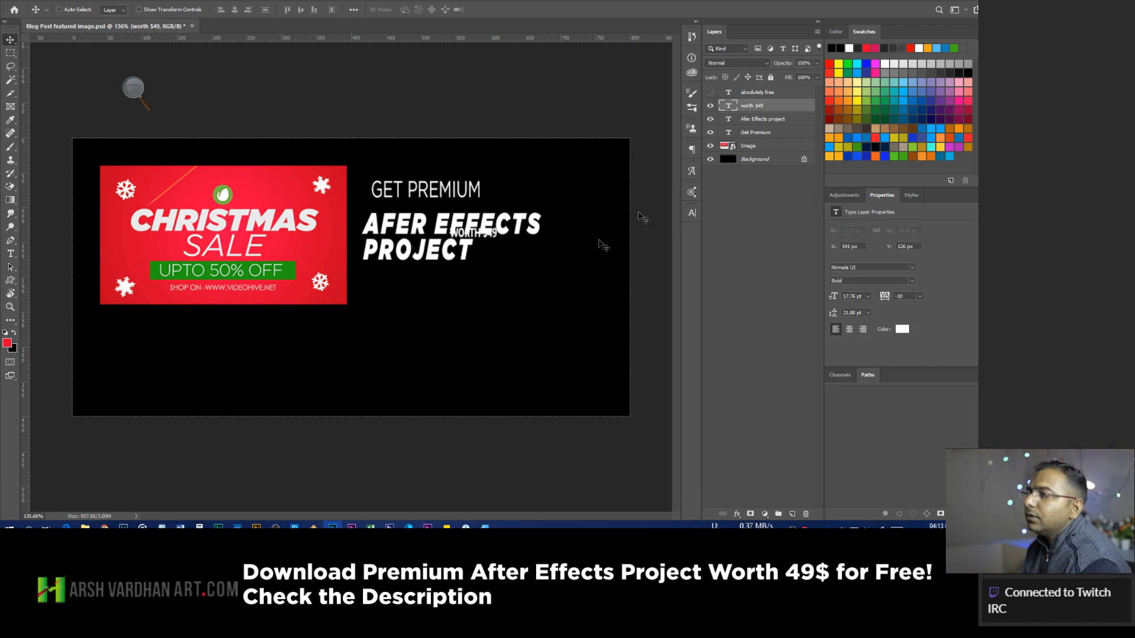
pyautogui.moveTo(478, 236); pyautogui.dragTo(454, 275)
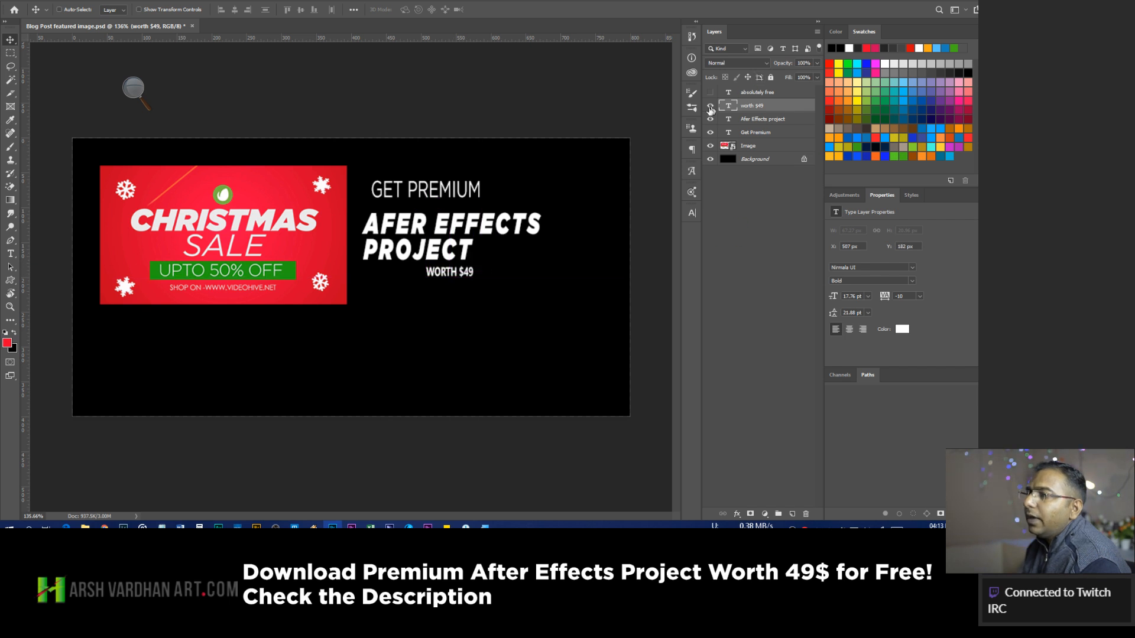
# Change the "worth $49" text's font to Gotham, try the Light style, and set the style back to Bold.
pyautogui.click(691, 213)
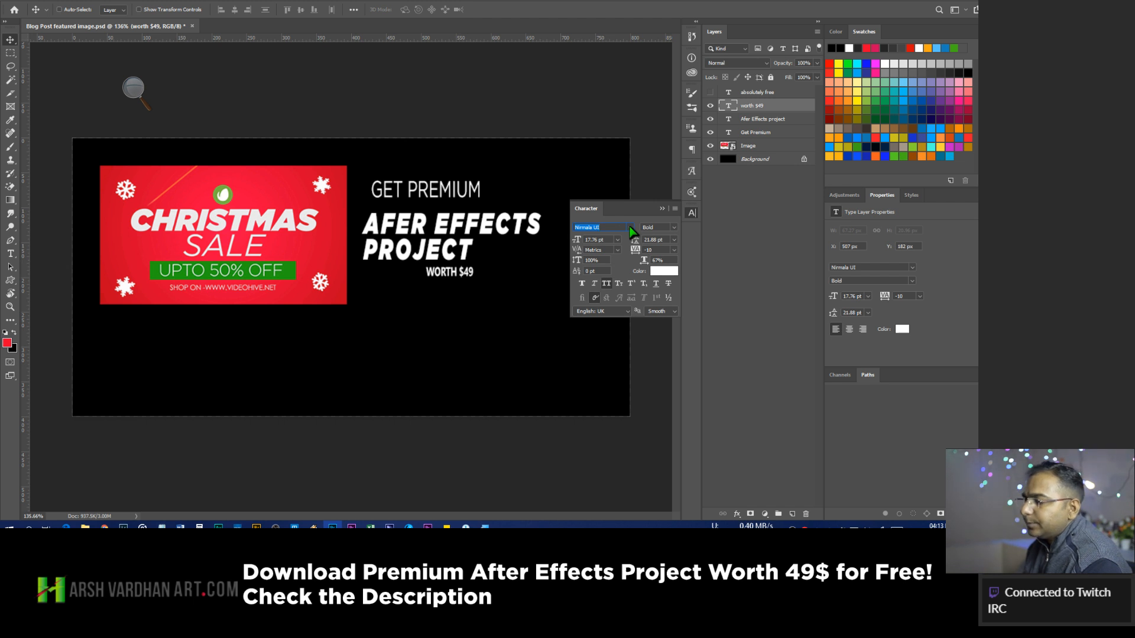
pyautogui.click(630, 229)
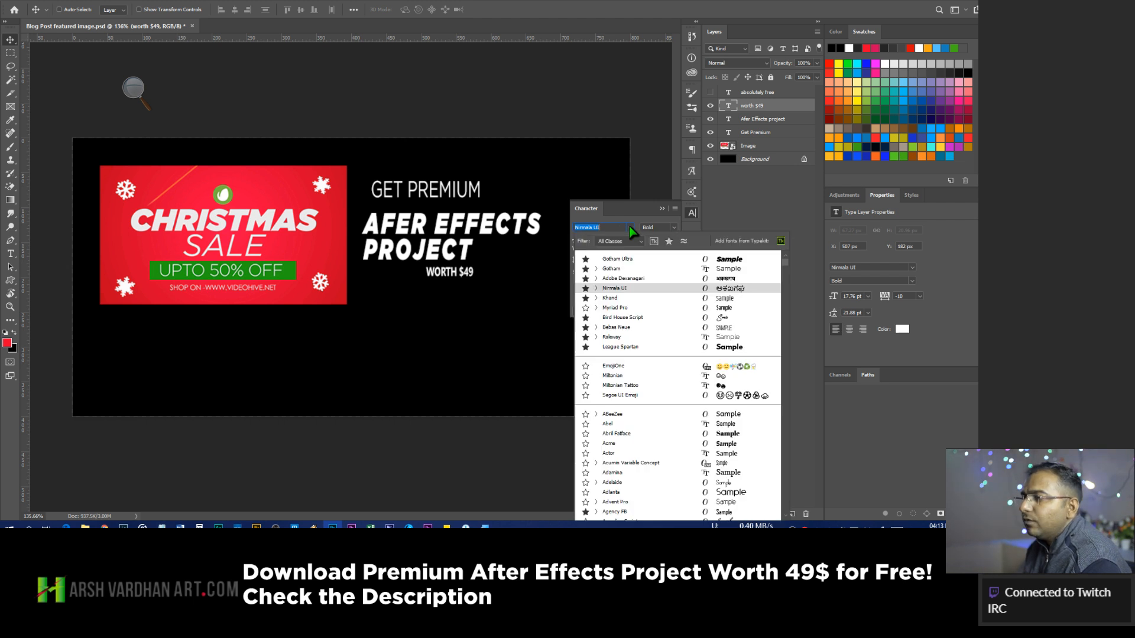
pyautogui.click(626, 269)
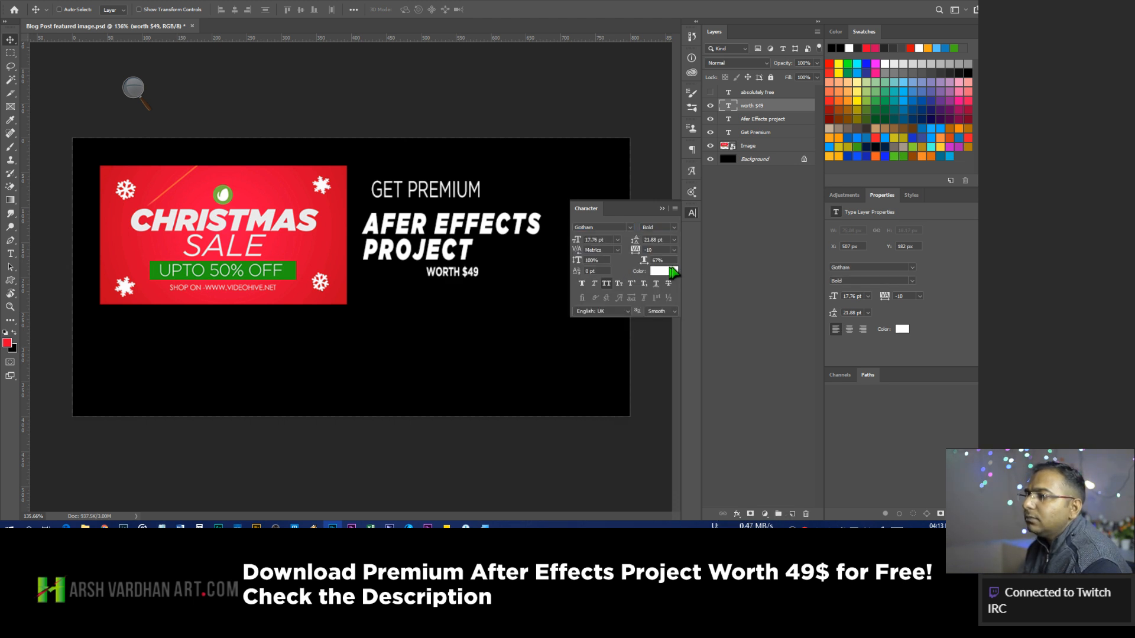
pyautogui.click(674, 227)
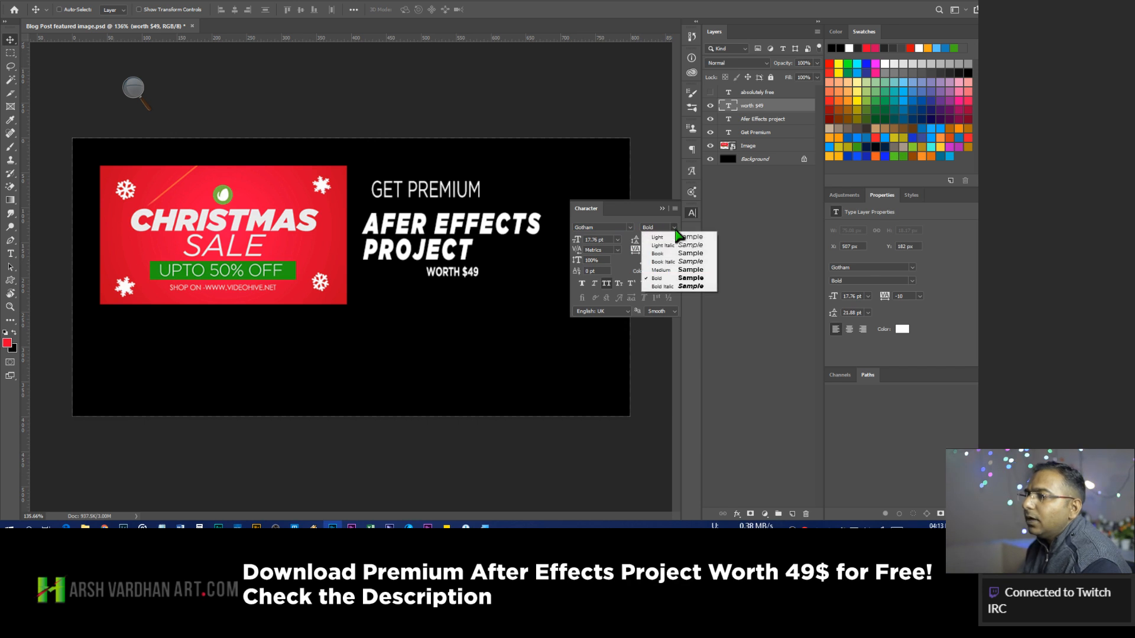
pyautogui.click(674, 237)
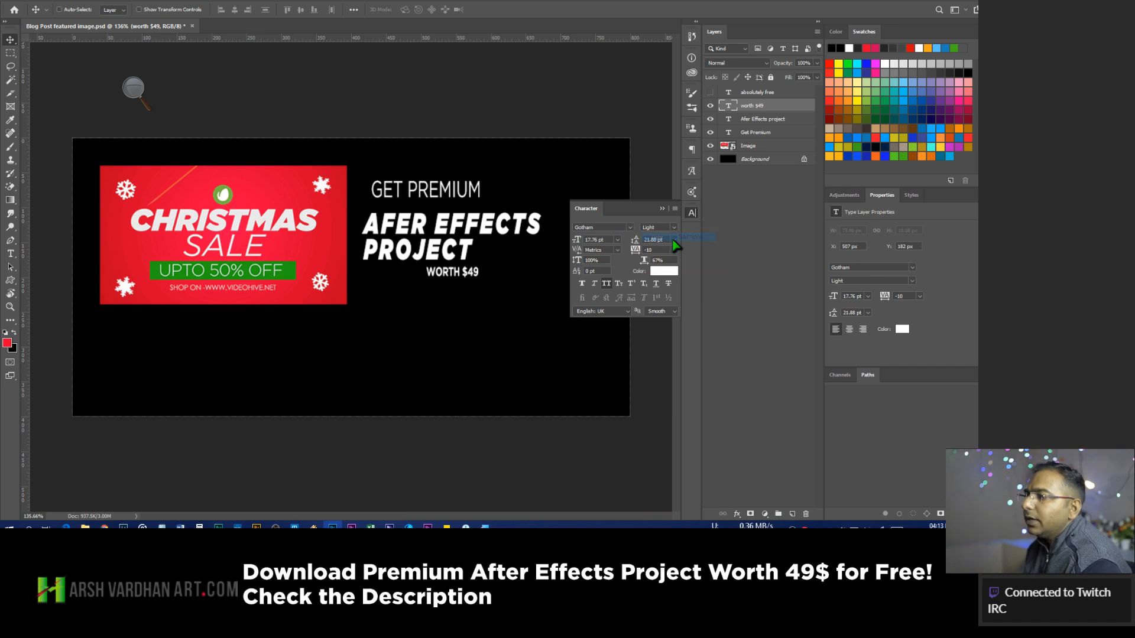
pyautogui.click(673, 228)
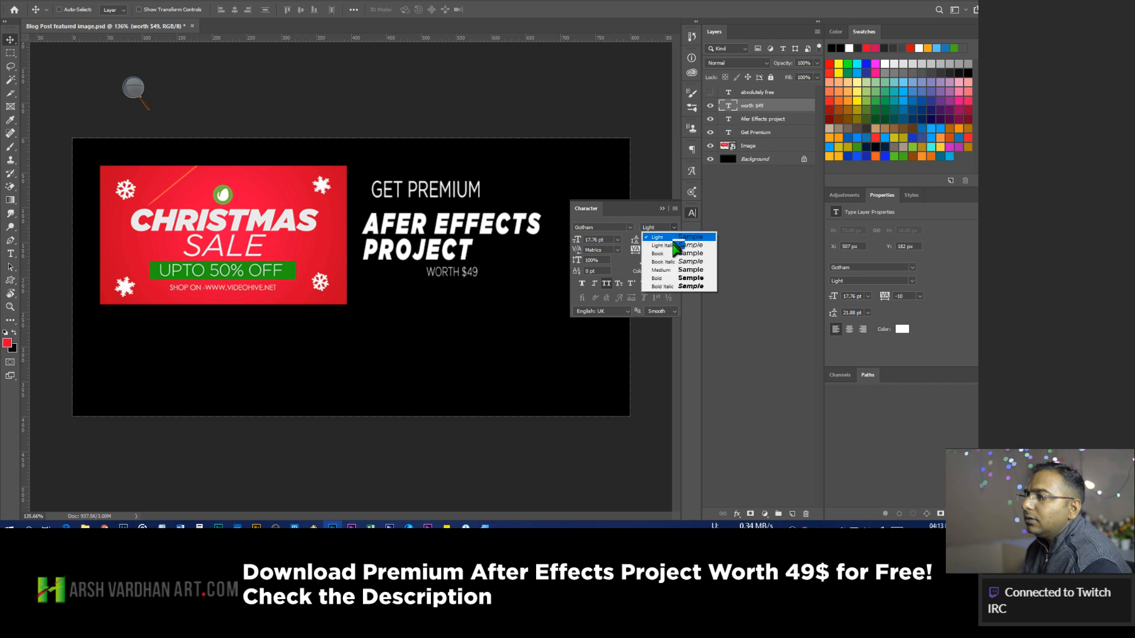
pyautogui.click(681, 279)
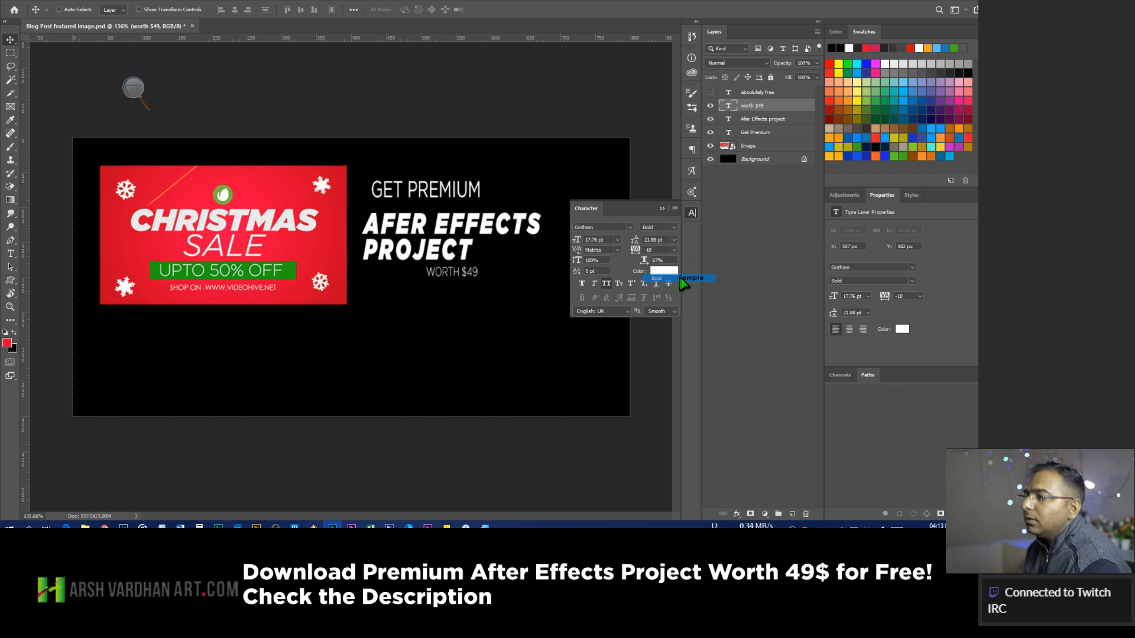
pyautogui.click(726, 221)
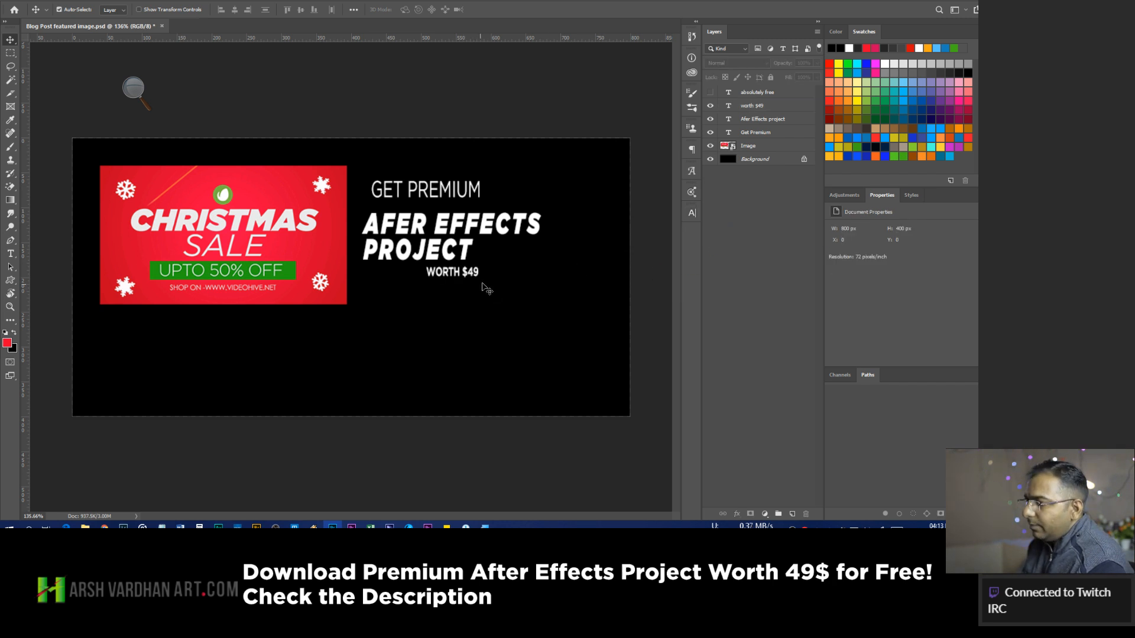
# Scale the "worth $49" text to about 204% and place it just below PROJECT, at about X 422 px and Y 179 px.
pyautogui.click(753, 108)
pyautogui.hotkey('ctrl', 't')
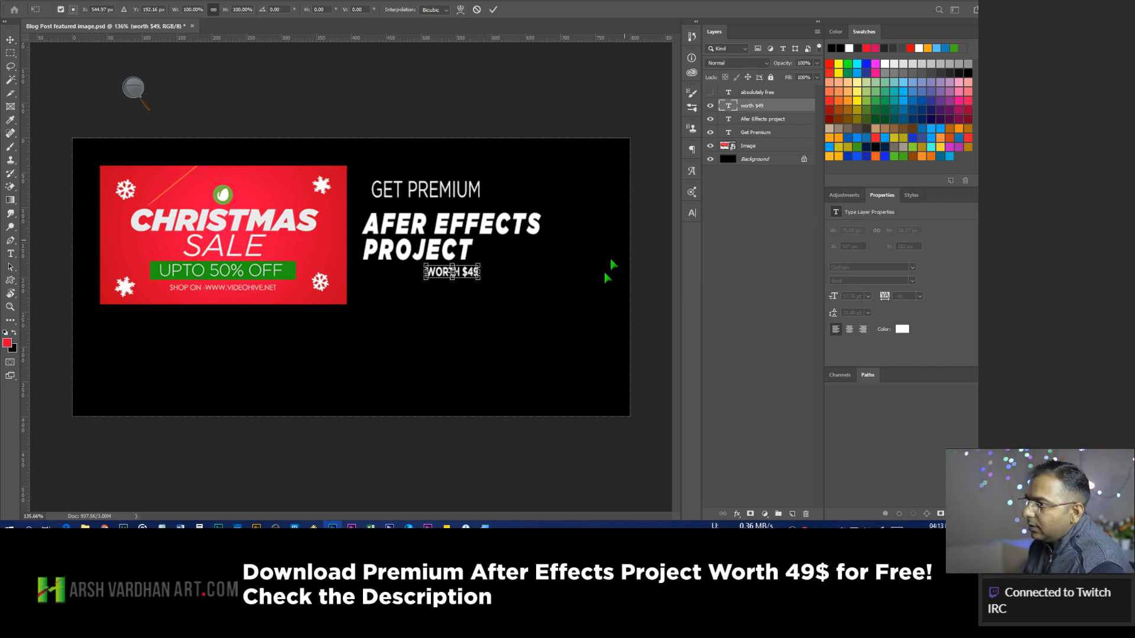
pyautogui.moveTo(480, 281); pyautogui.dragTo(441, 277)
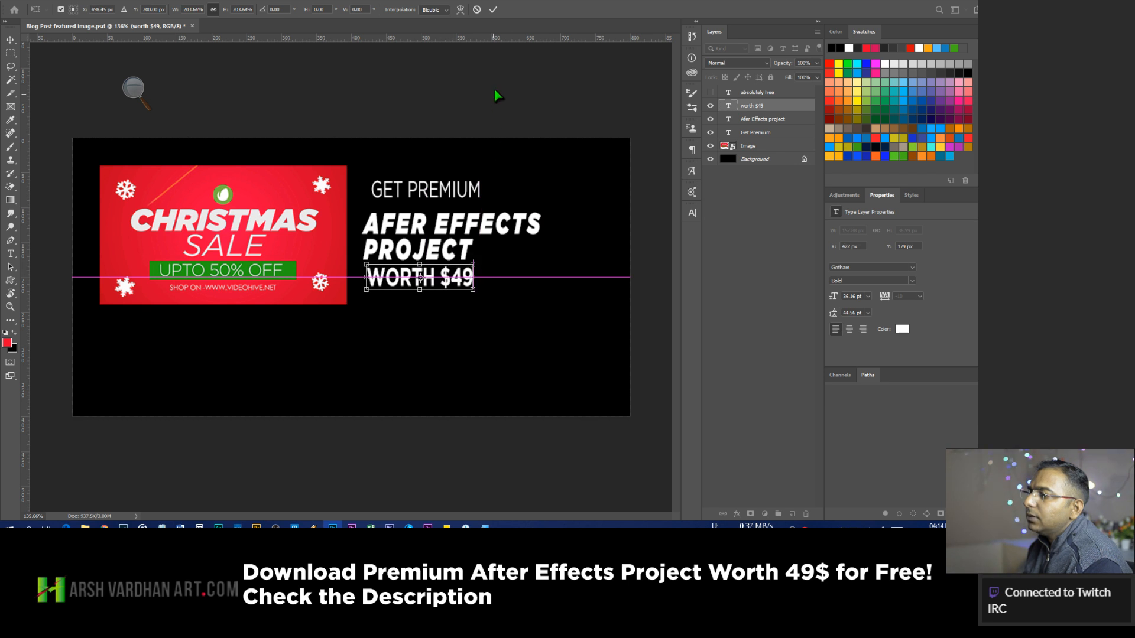
pyautogui.click(493, 10)
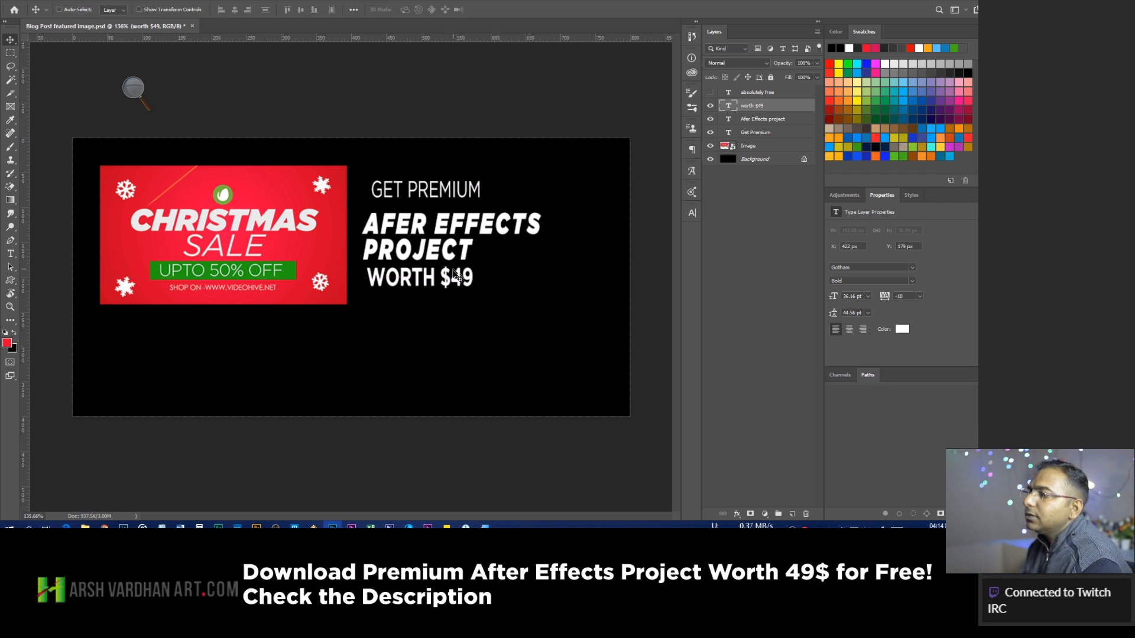
# Try the Medium style on the "worth $49" text, set it to Book Italic, and shift it left to about X 415 px.
pyautogui.click(690, 214)
pyautogui.click(673, 228)
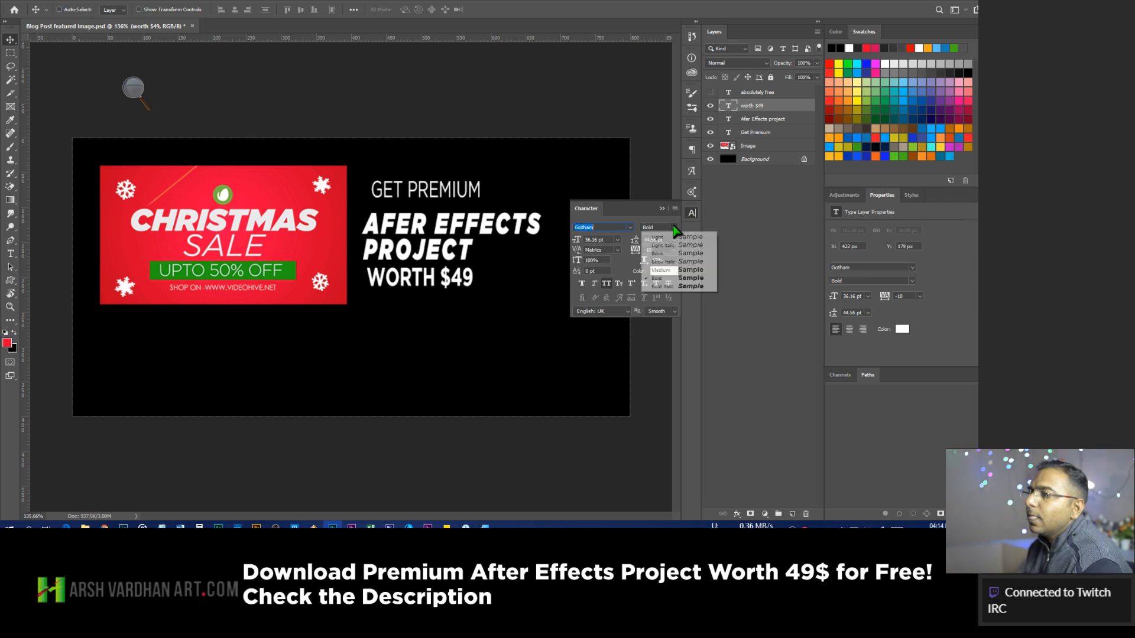
pyautogui.click(677, 270)
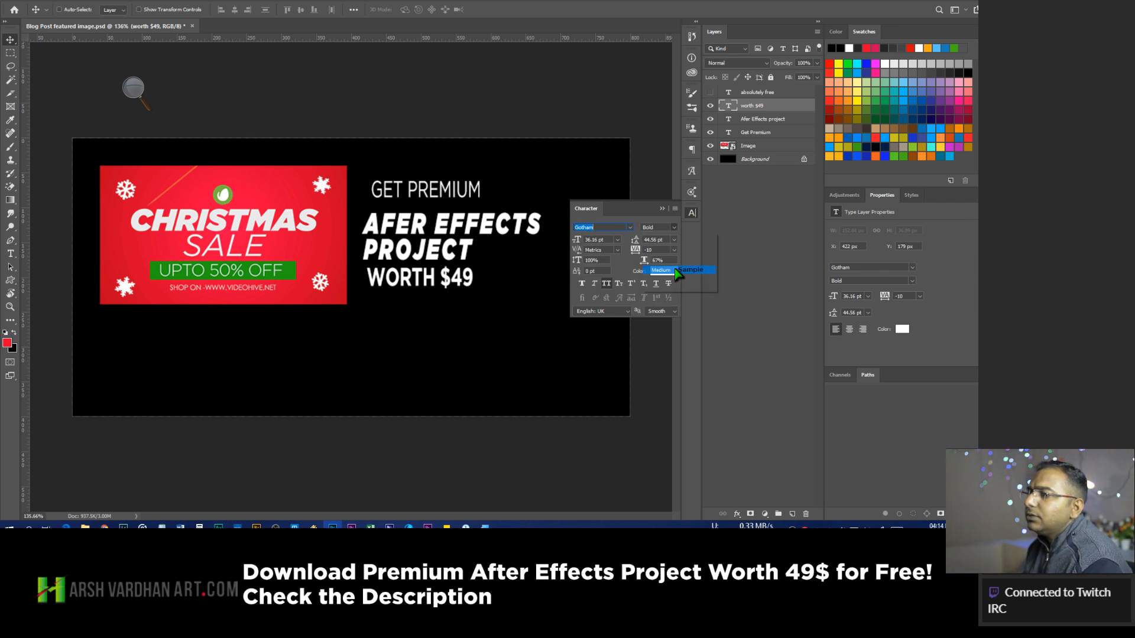
pyautogui.click(675, 228)
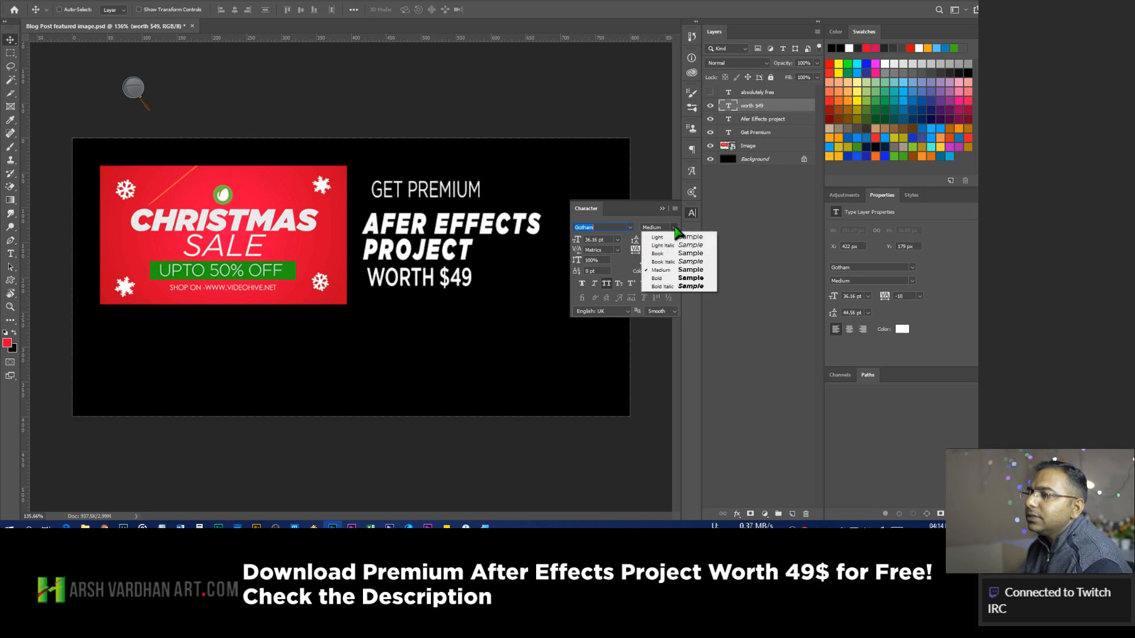
pyautogui.click(671, 262)
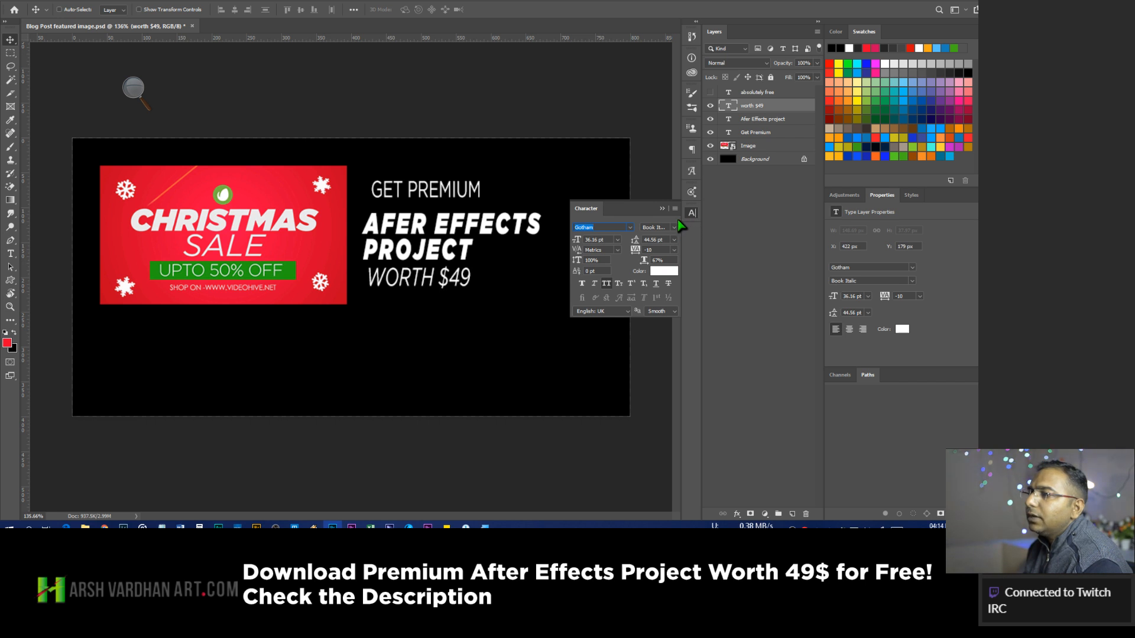
pyautogui.moveTo(421, 284); pyautogui.dragTo(401, 282)
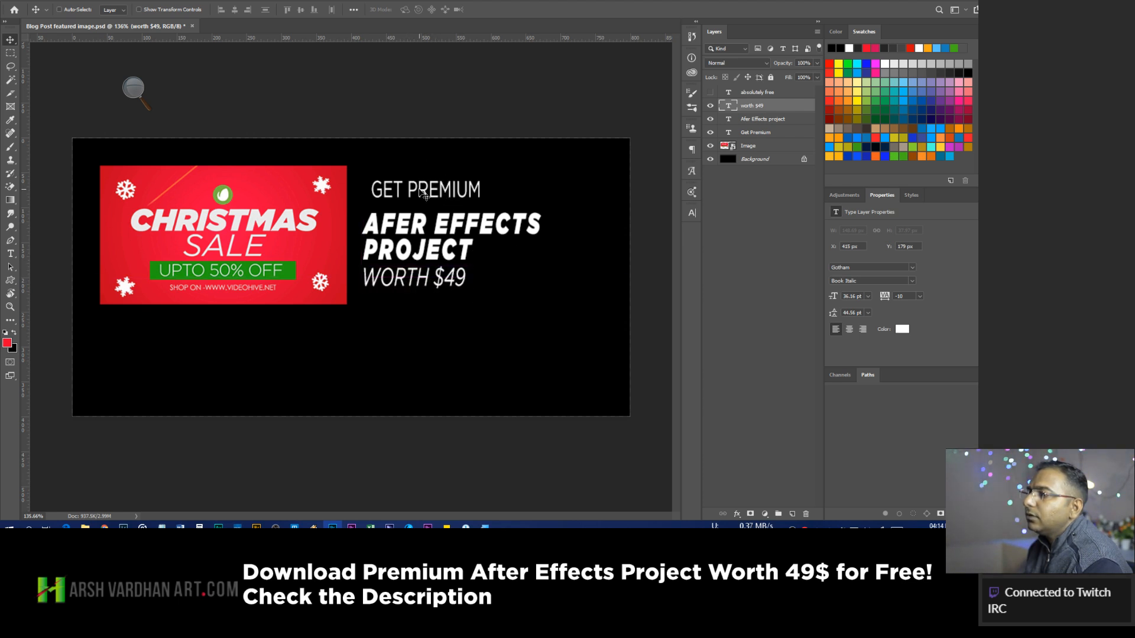
# Move the "Get Premium" text down to about X 426 px and Y 69 px, and set its style to Gotham Book Italic.
pyautogui.click(746, 135)
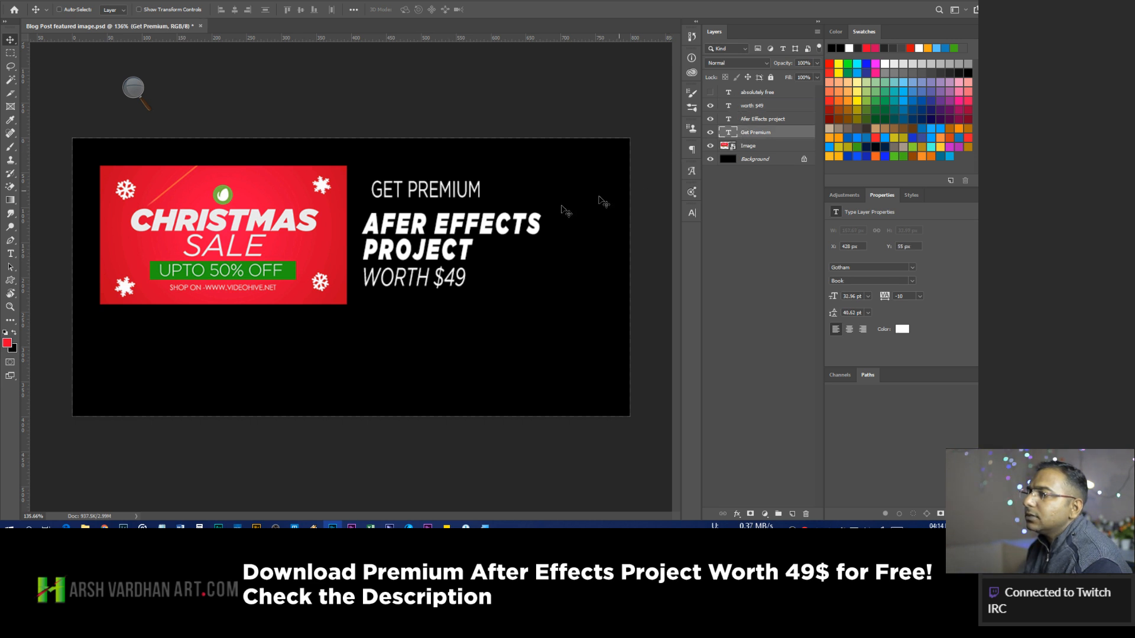
pyautogui.moveTo(400, 196); pyautogui.dragTo(400, 206)
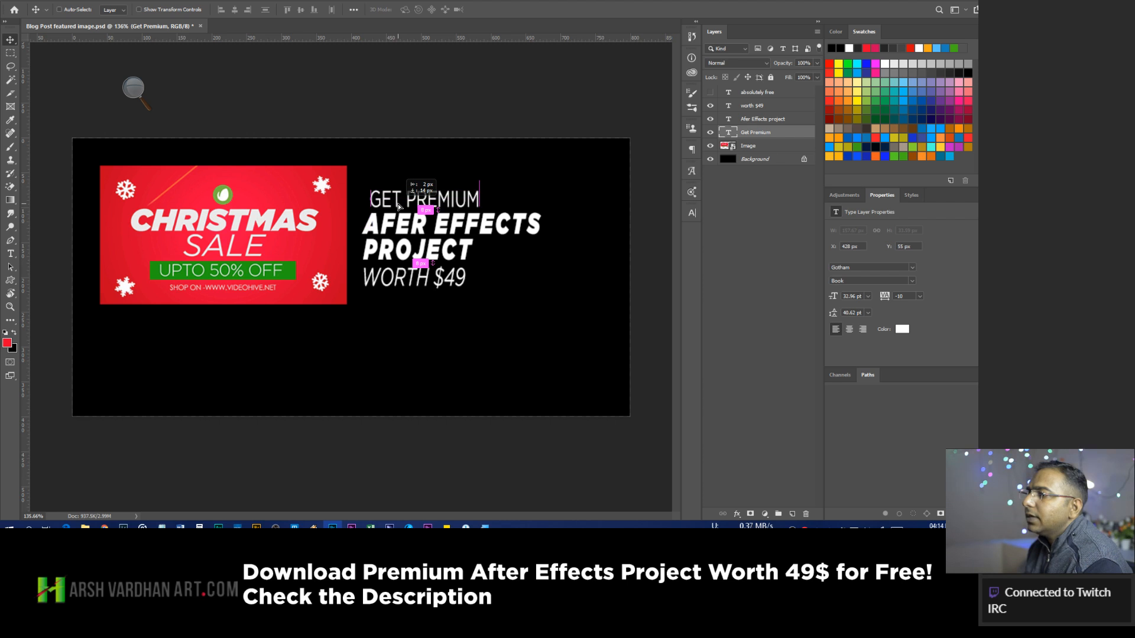
pyautogui.click(691, 213)
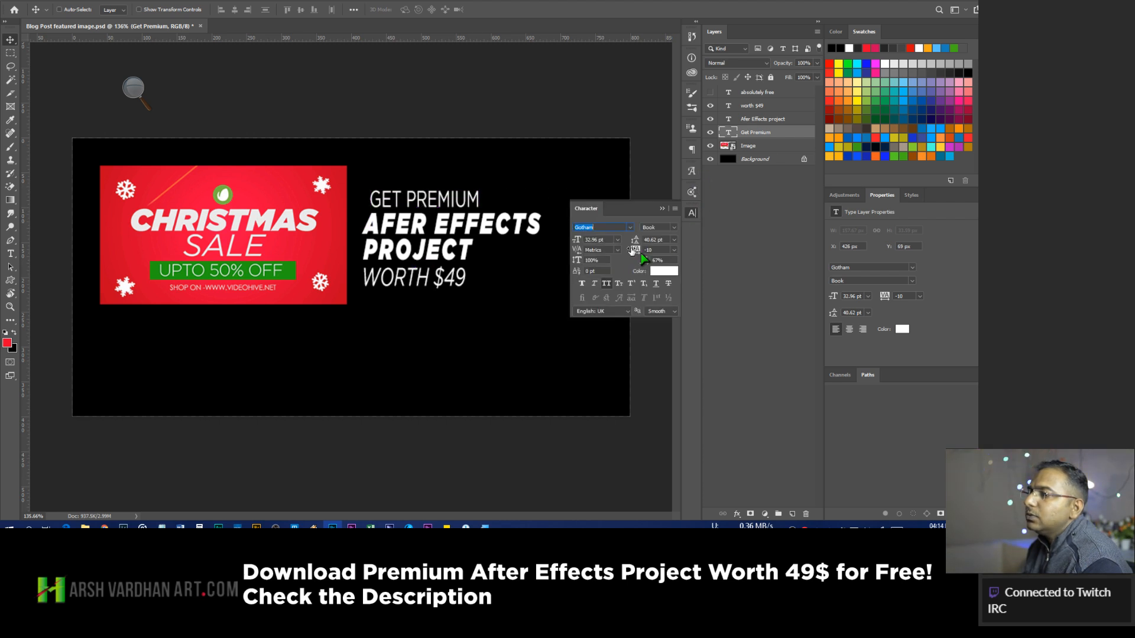
pyautogui.click(630, 228)
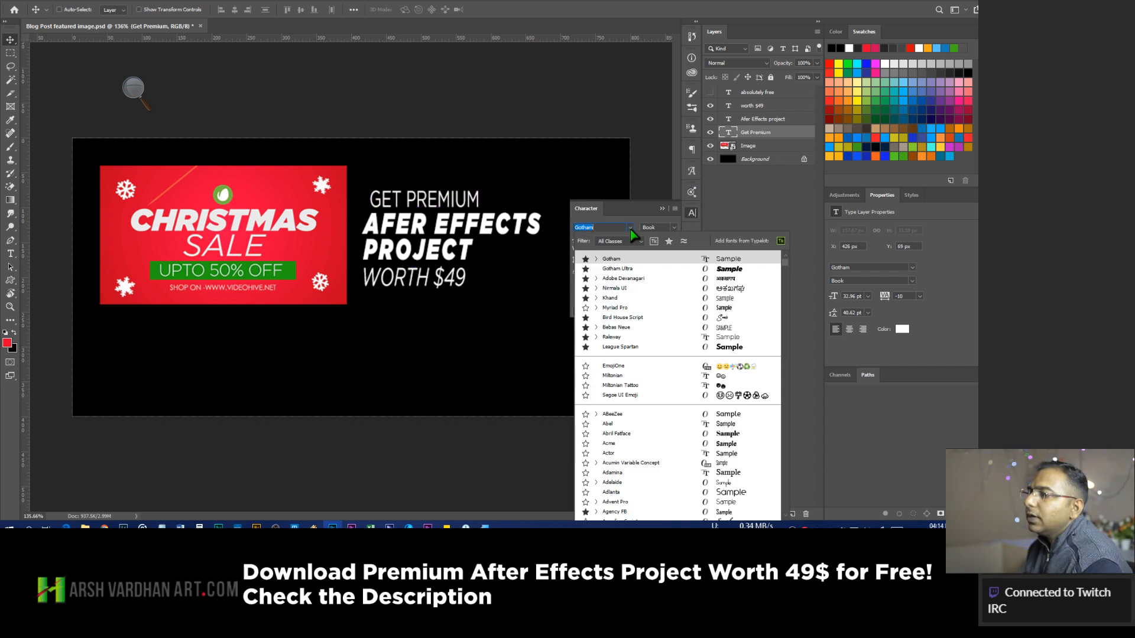
pyautogui.click(642, 262)
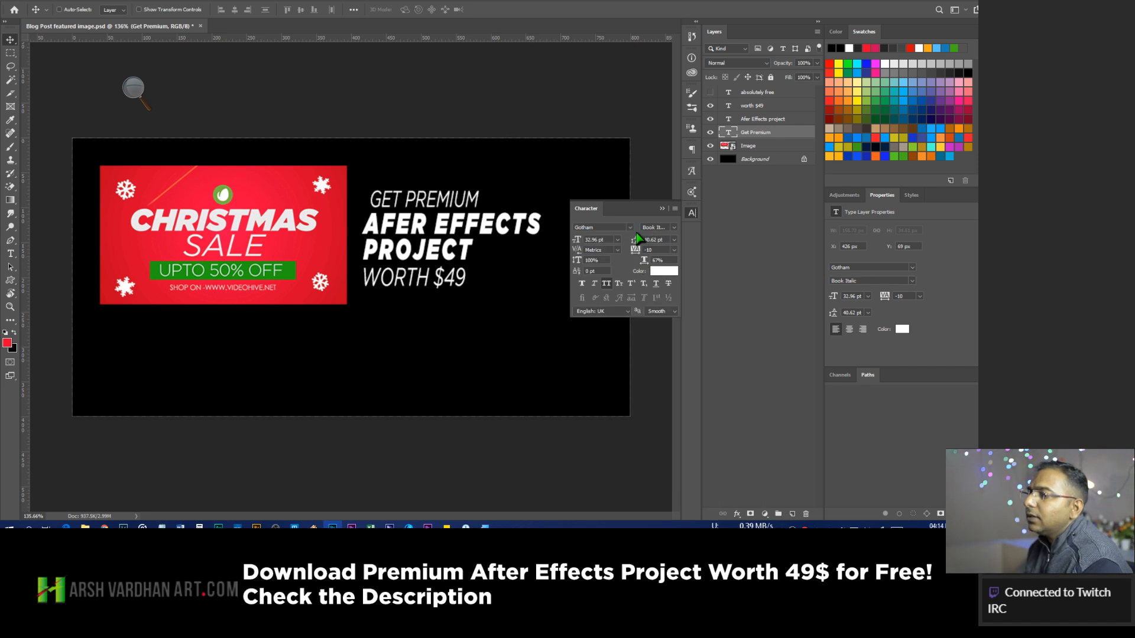
pyautogui.click(691, 213)
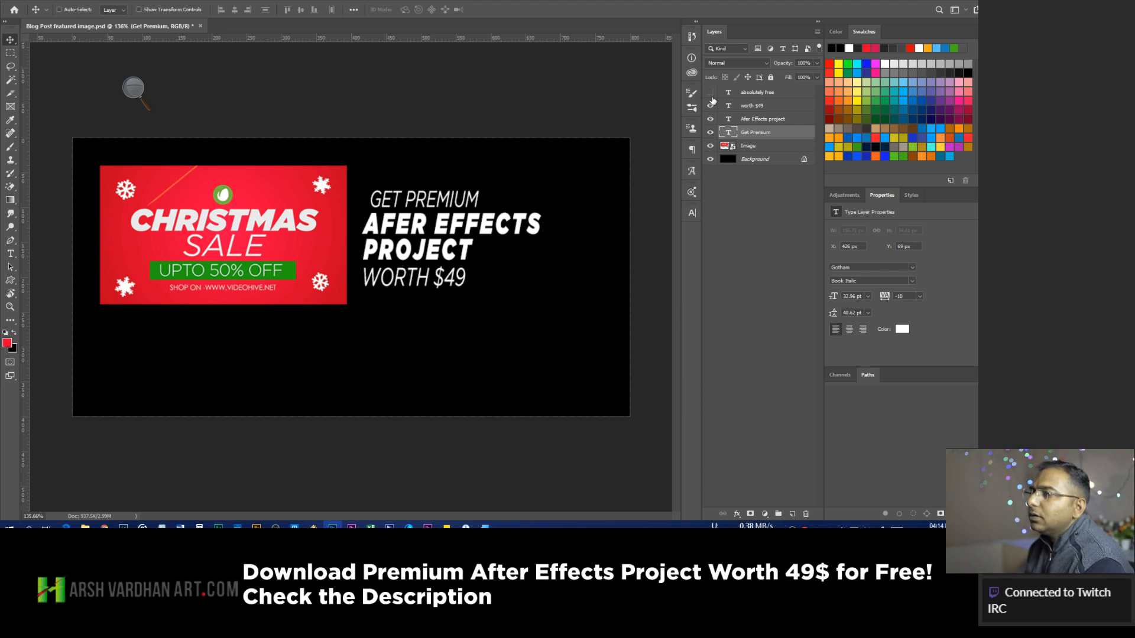
# Show the "absolutely free" text layer, move it to the right of WORTH $49, and set its font to Gotham Book Italic.
pyautogui.click(757, 95)
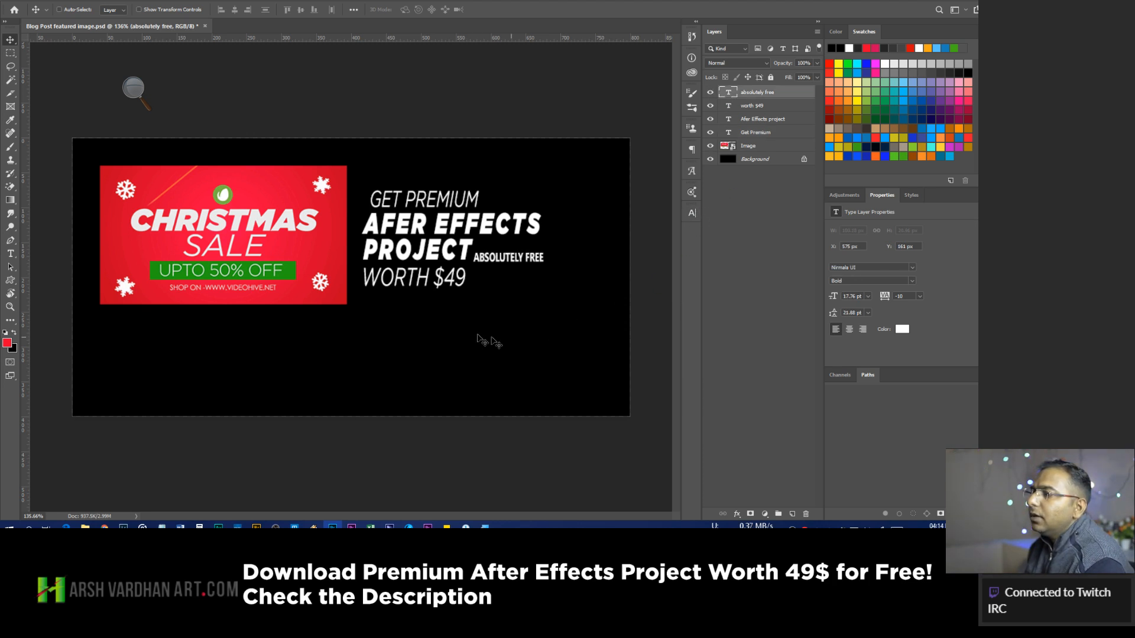
pyautogui.moveTo(512, 264)
pyautogui.mouseDown()
pyautogui.moveTo(473, 271)
pyautogui.moveTo(512, 282)
pyautogui.mouseUp()
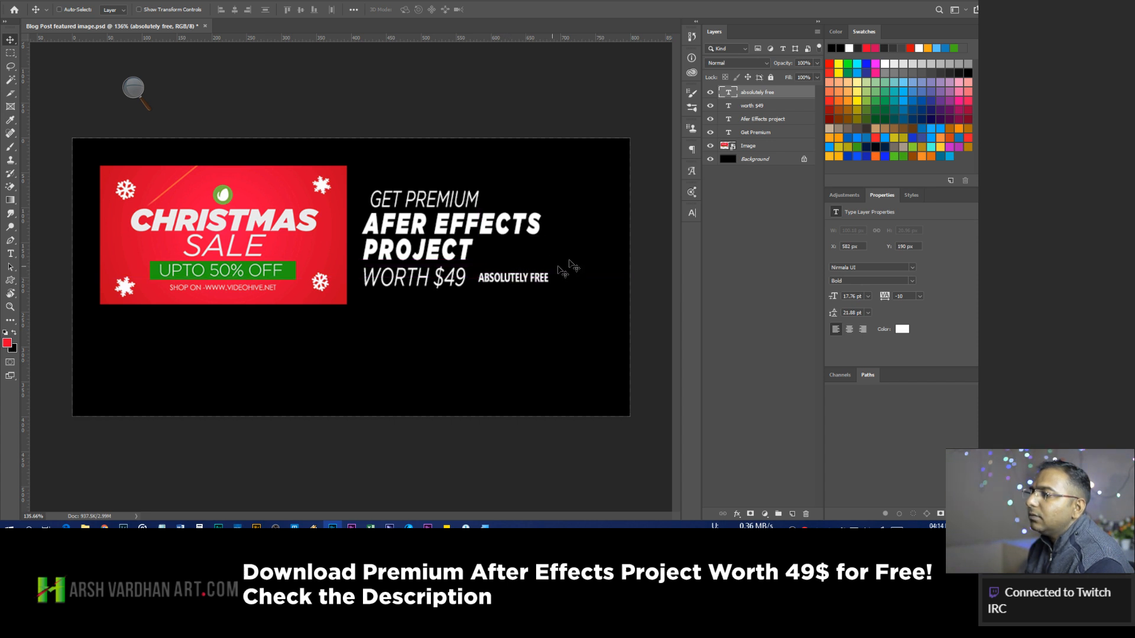
pyautogui.click(692, 213)
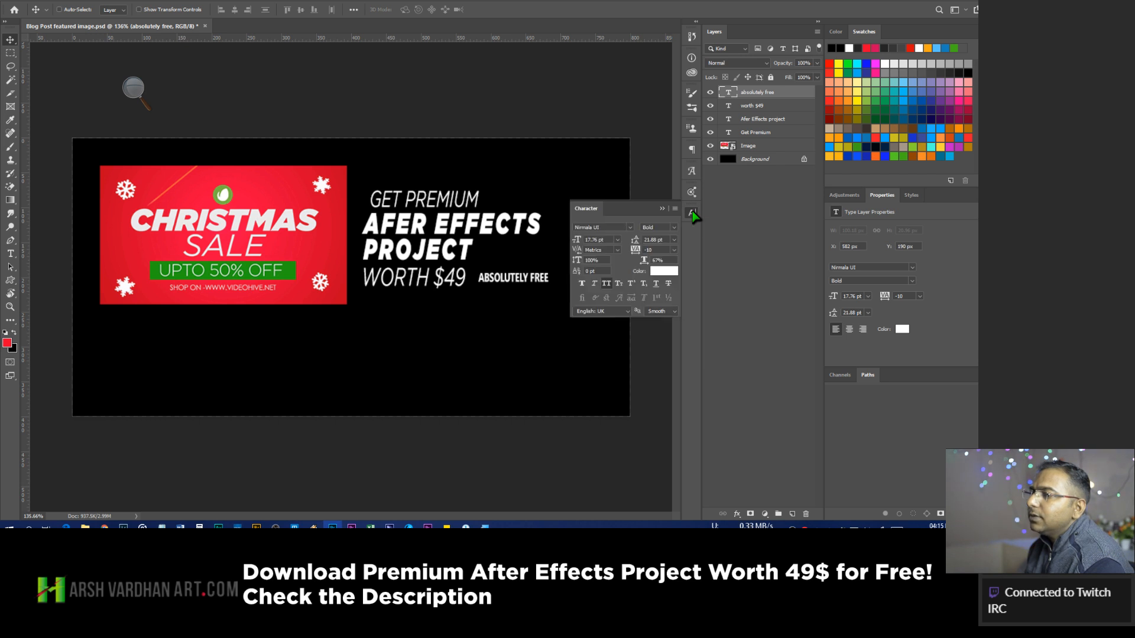
pyautogui.click(630, 227)
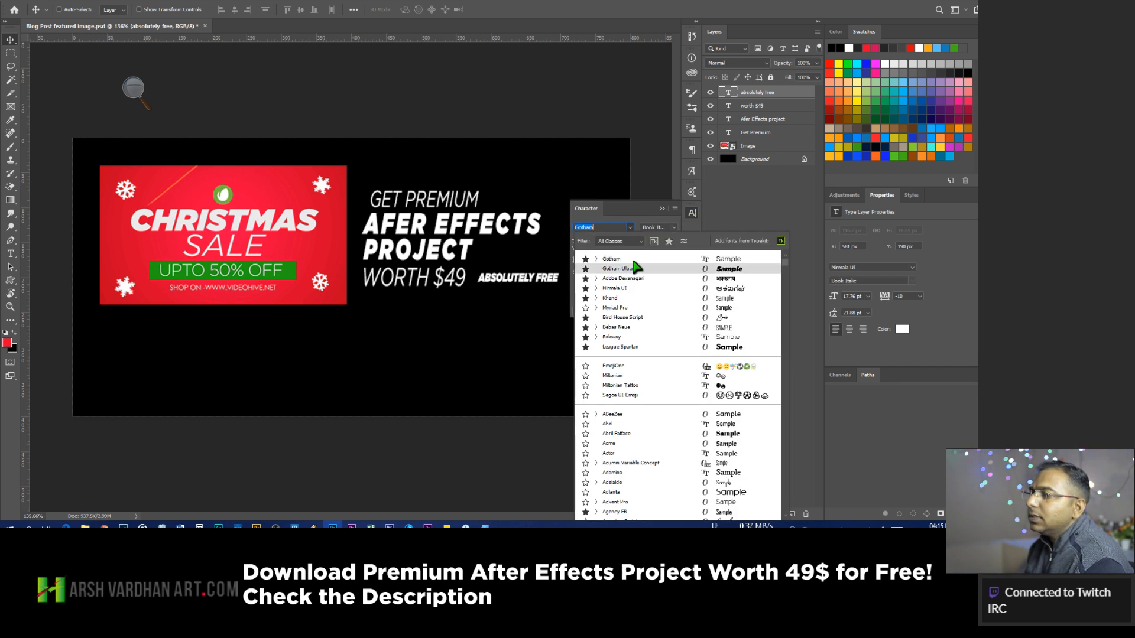
pyautogui.press('Return')
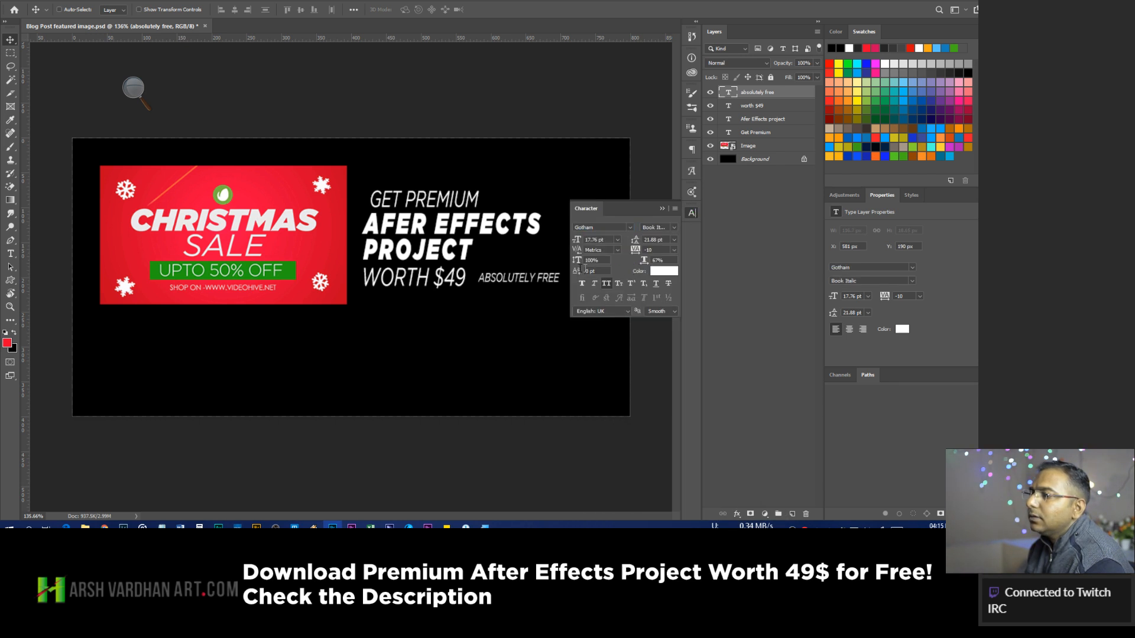
pyautogui.click(690, 214)
# Scale the "absolutely free" text to about 170% and place it beside WORTH $49, at about X 573 px and Y 183 px.
pyautogui.press('ctrl')
pyautogui.hotkey('ctrl', 't')
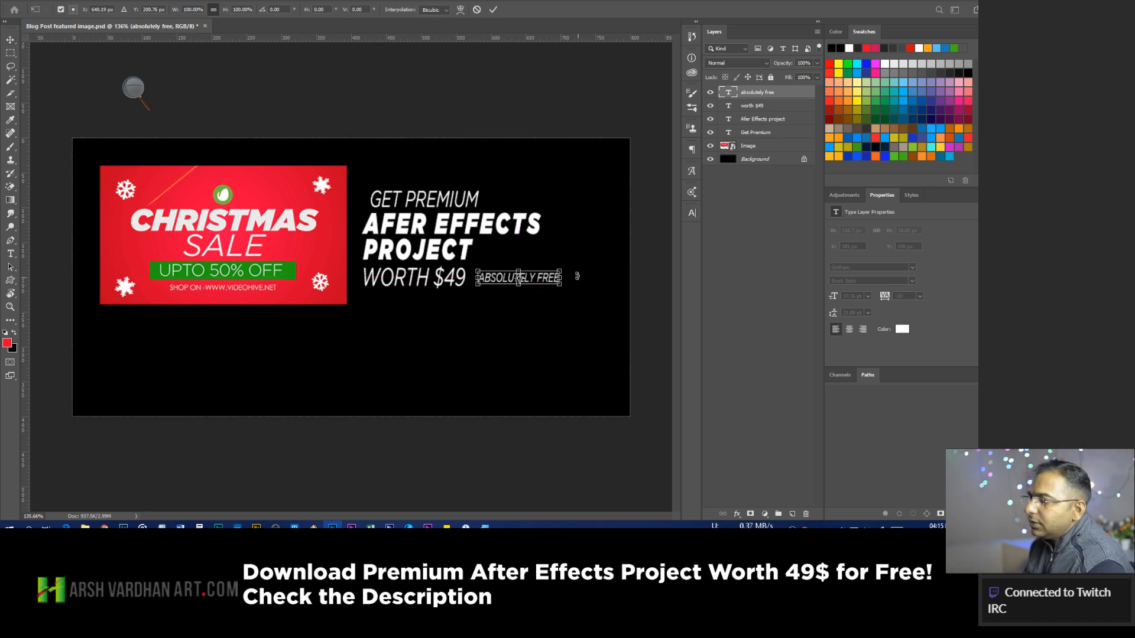
pyautogui.moveTo(560, 273)
pyautogui.mouseDown()
pyautogui.moveTo(588, 261)
pyautogui.moveTo(558, 261)
pyautogui.moveTo(569, 258)
pyautogui.moveTo(569, 287)
pyautogui.mouseUp()
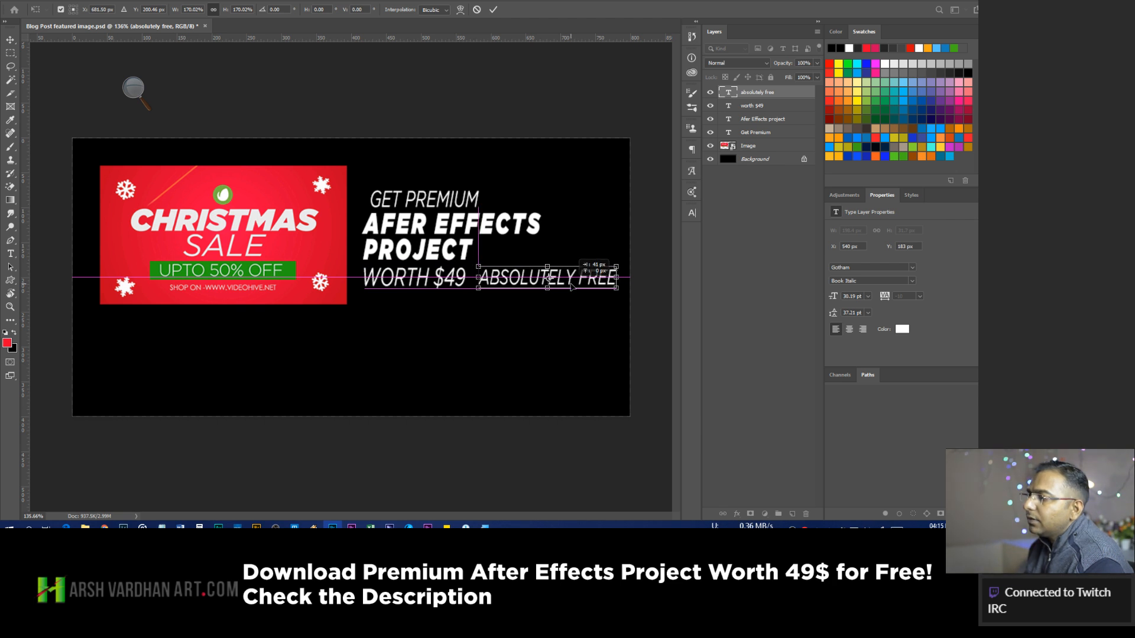
pyautogui.press('Return')
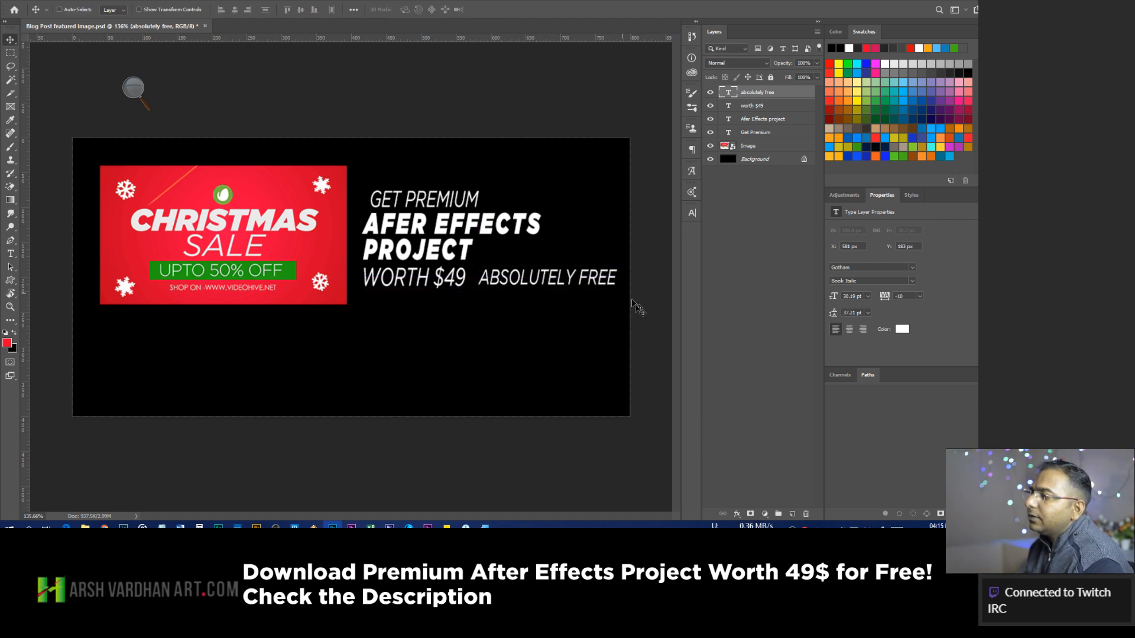
pyautogui.moveTo(549, 290); pyautogui.dragTo(536, 289)
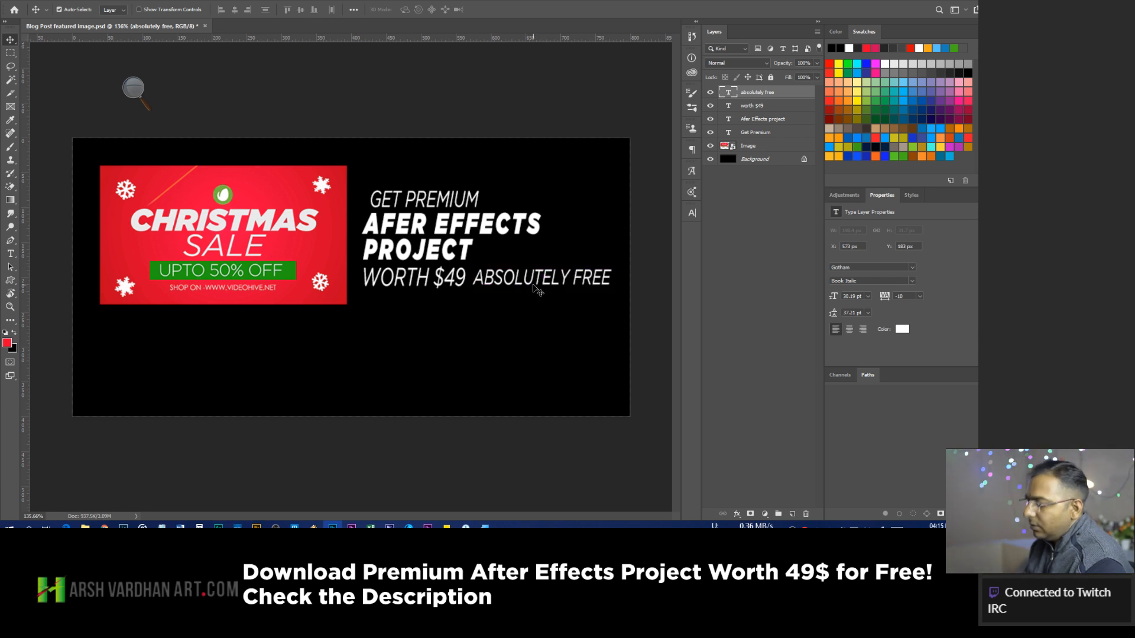
# Enlarge the "absolutely free" text to about 106% and move it below WORTH $49, to about X 417 px and Y 219 px.
pyautogui.hotkey('ctrl', 't')
pyautogui.moveTo(614, 260); pyautogui.dragTo(574, 282)
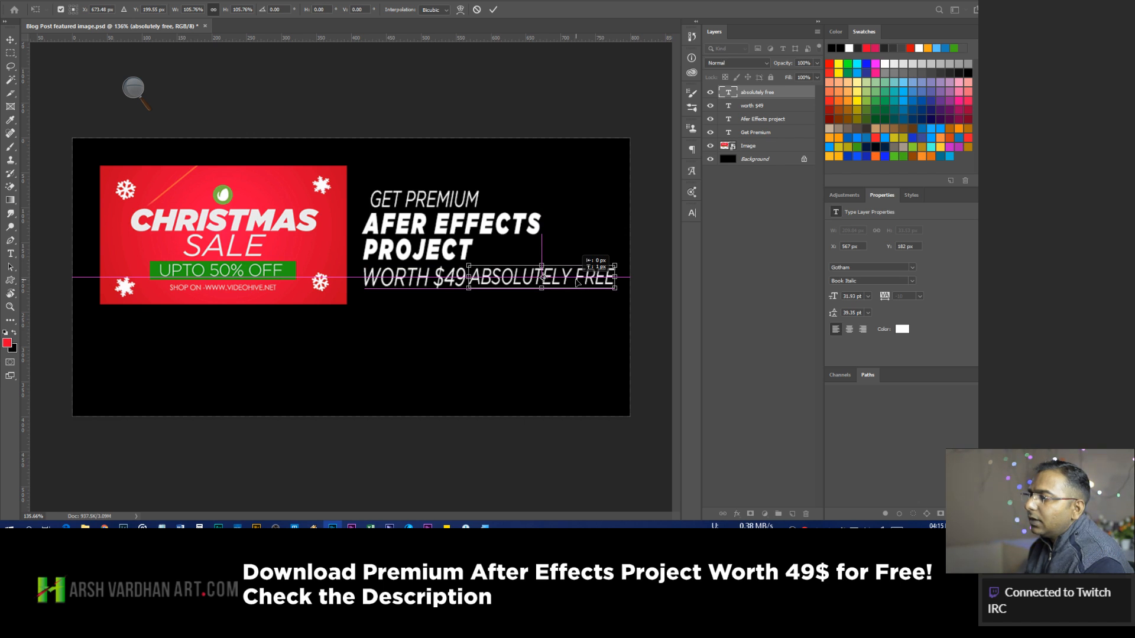
pyautogui.moveTo(576, 283); pyautogui.dragTo(577, 283)
pyautogui.press('Return')
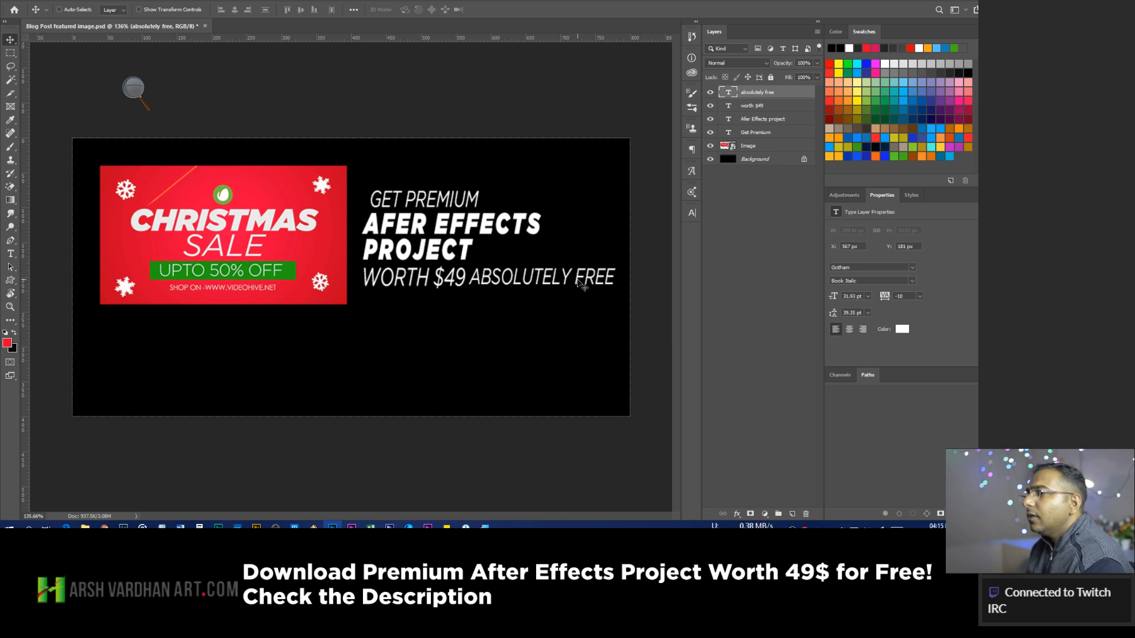
pyautogui.moveTo(563, 281); pyautogui.dragTo(459, 308)
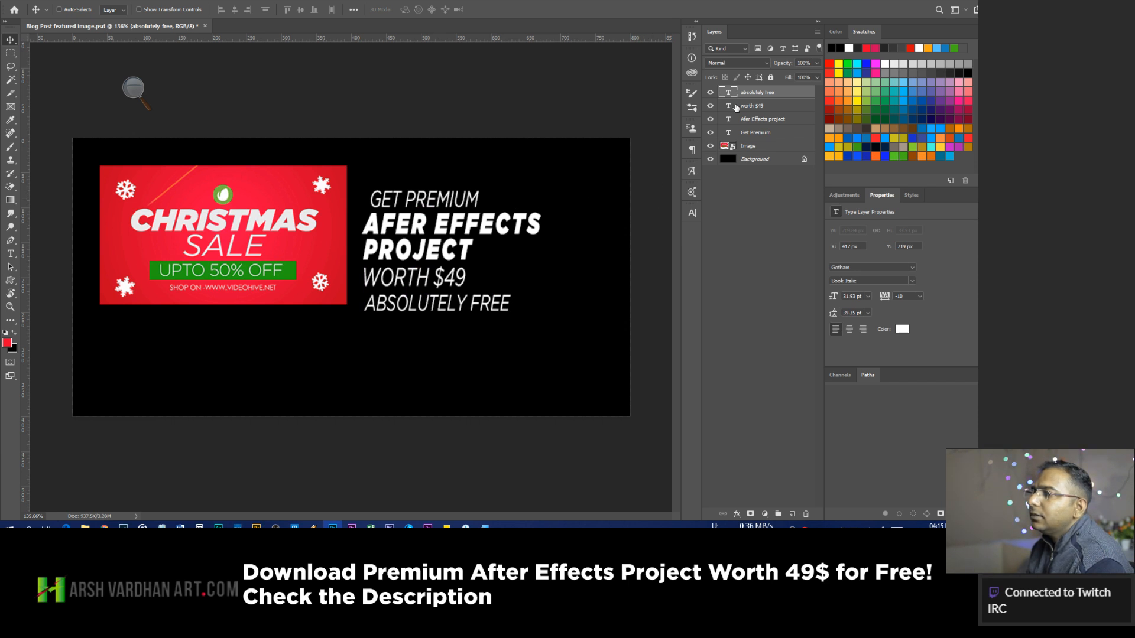
# Move the "Get Premium" text up to about Y 36 px and enlarge the "Afer Effects project" text to about 143%.
pyautogui.click(758, 134)
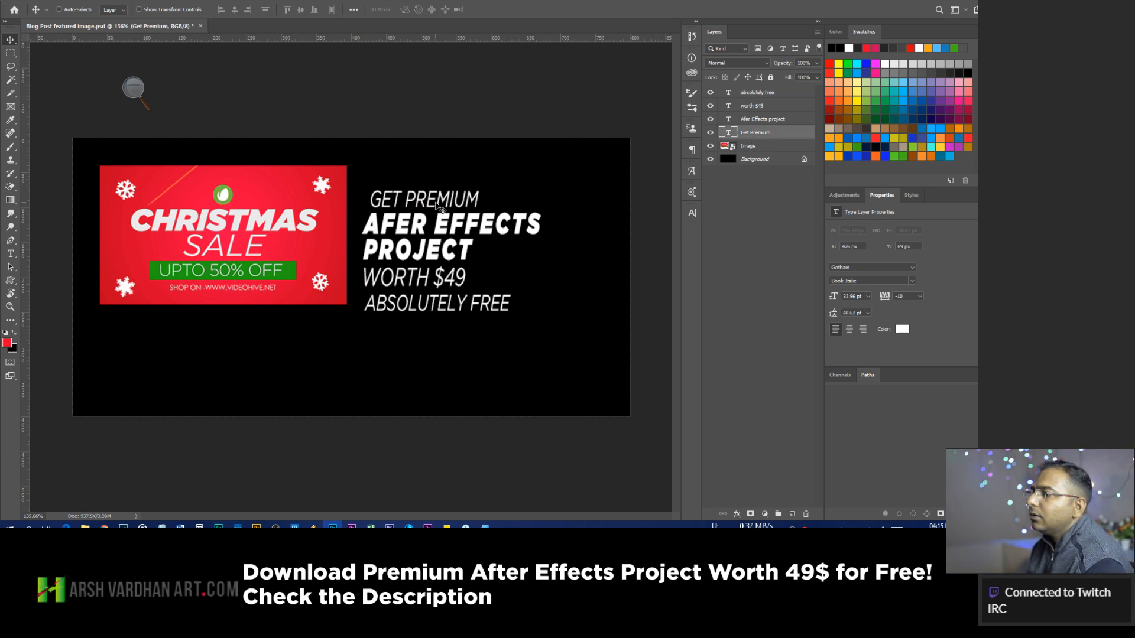
pyautogui.moveTo(440, 207); pyautogui.dragTo(439, 181)
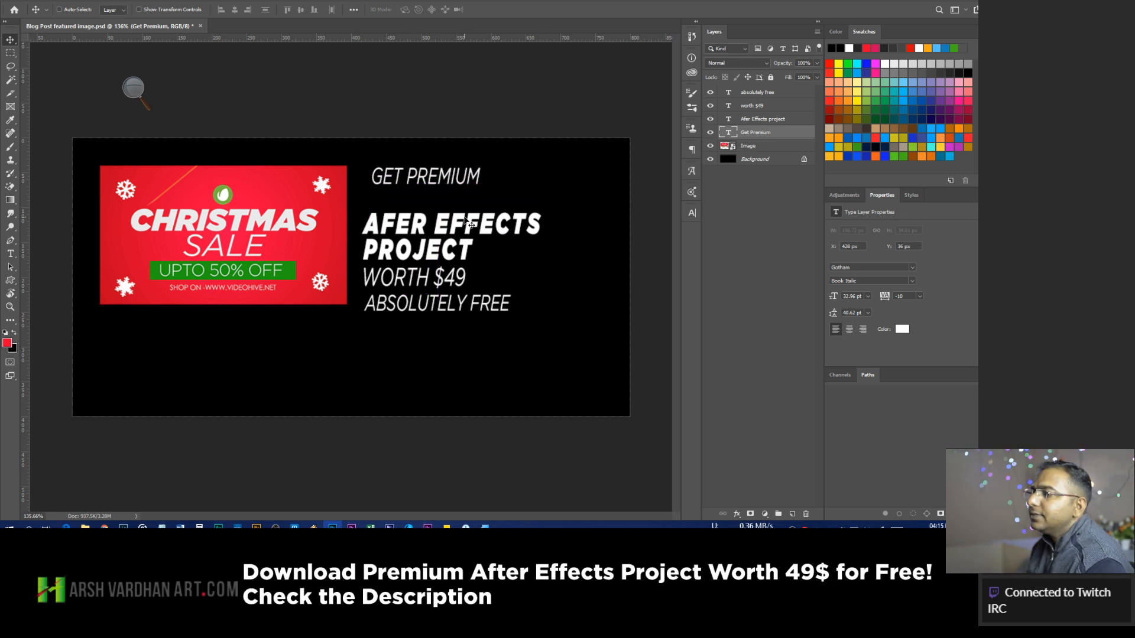
pyautogui.click(744, 120)
pyautogui.hotkey('ctrl', 't')
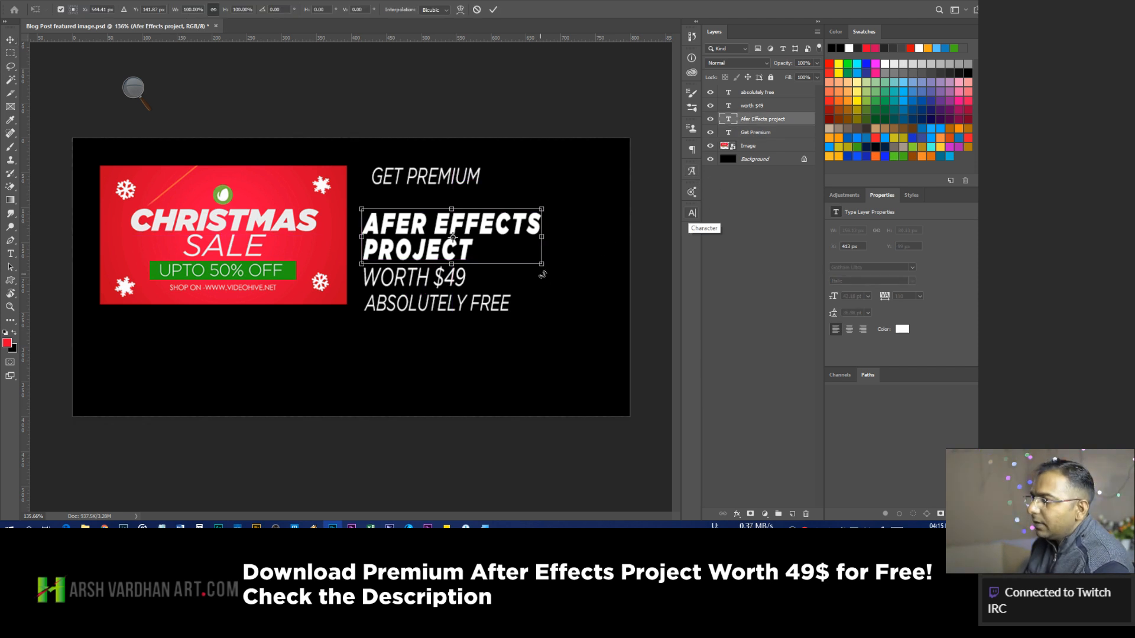
pyautogui.moveTo(542, 265); pyautogui.dragTo(564, 235)
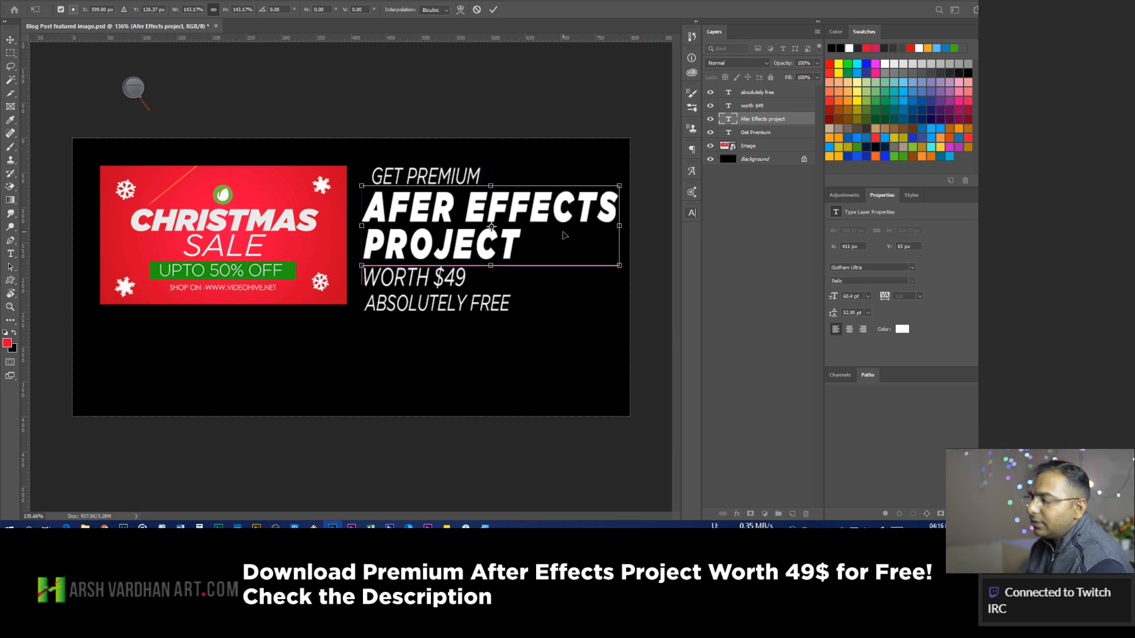
pyautogui.press('Return')
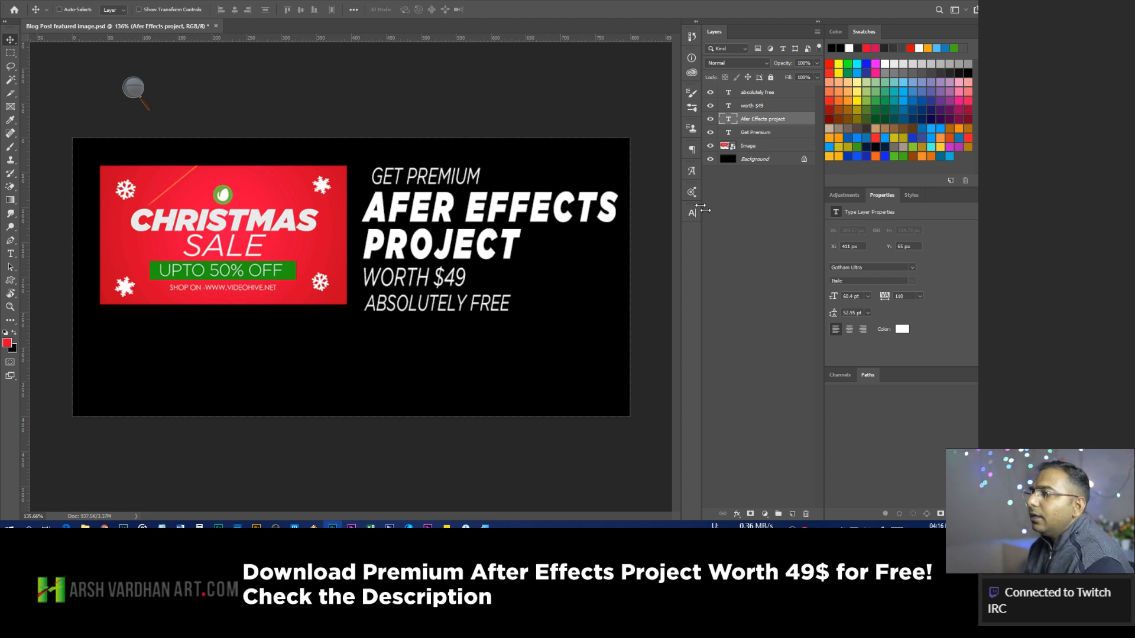
# Shift "Get Premium" to about X 430 px and place "absolutely free" beside WORTH $49, at about X 571 px and Y 182 px.
pyautogui.click(739, 108)
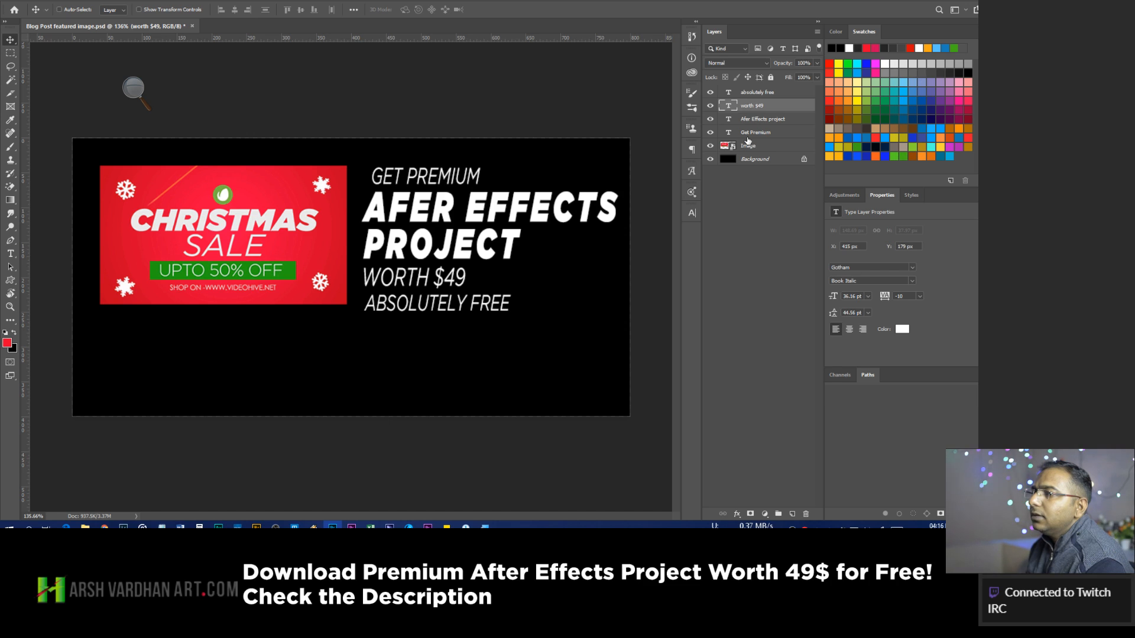
pyautogui.click(745, 134)
pyautogui.moveTo(440, 181); pyautogui.dragTo(443, 180)
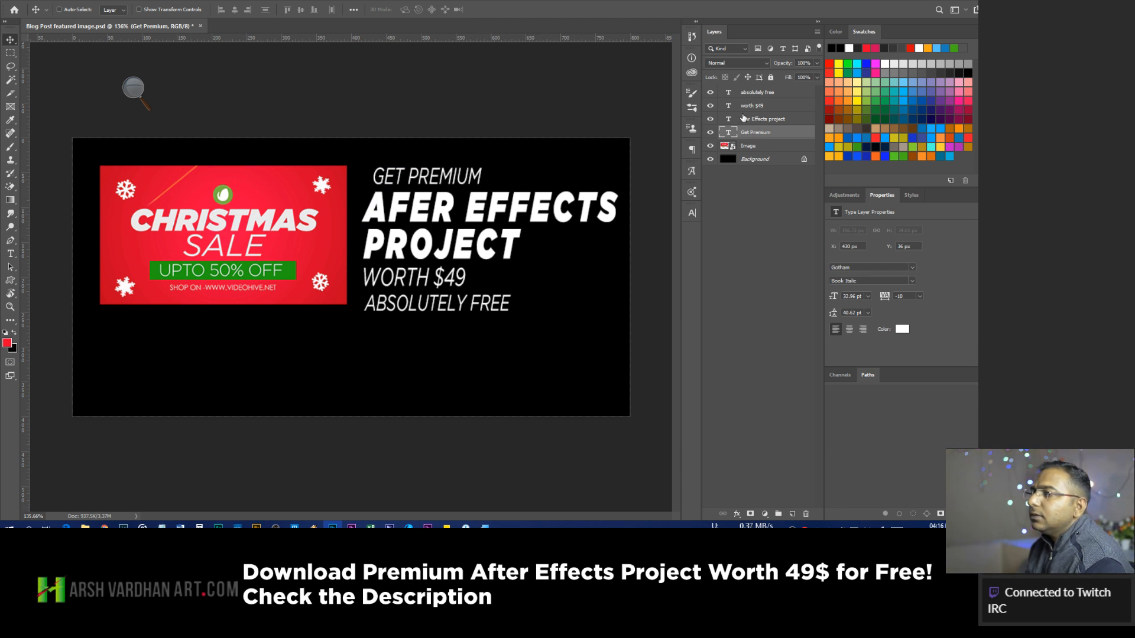
pyautogui.click(753, 93)
pyautogui.moveTo(440, 308); pyautogui.dragTo(547, 281)
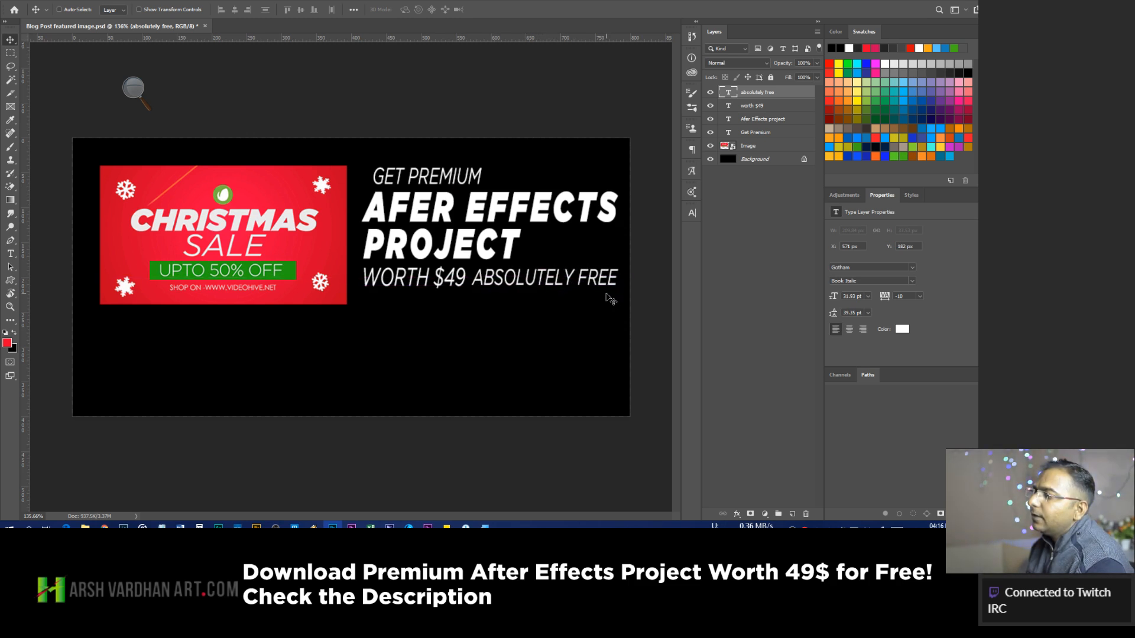
# Scale the "worth $49" and "absolutely free" texts together to about 80% and raise them to about Y 177 px, close under PROJECT.
pyautogui.keyDown('ctrl'); pyautogui.click(755, 109); pyautogui.keyUp('ctrl')
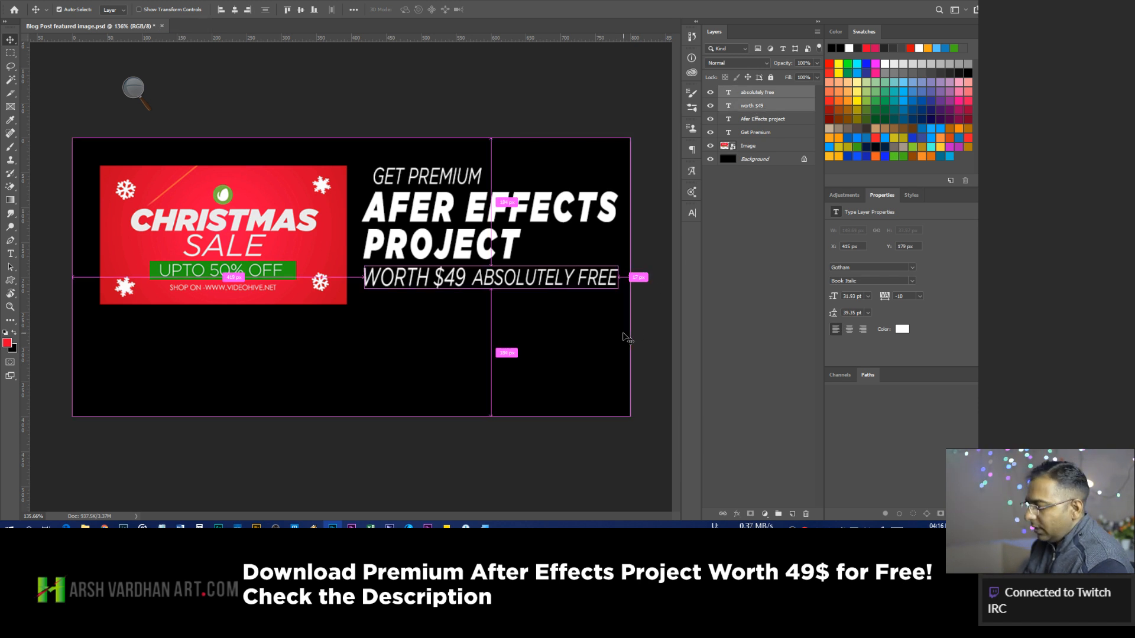
pyautogui.hotkey('ctrl', 't')
pyautogui.moveTo(619, 262); pyautogui.dragTo(529, 281)
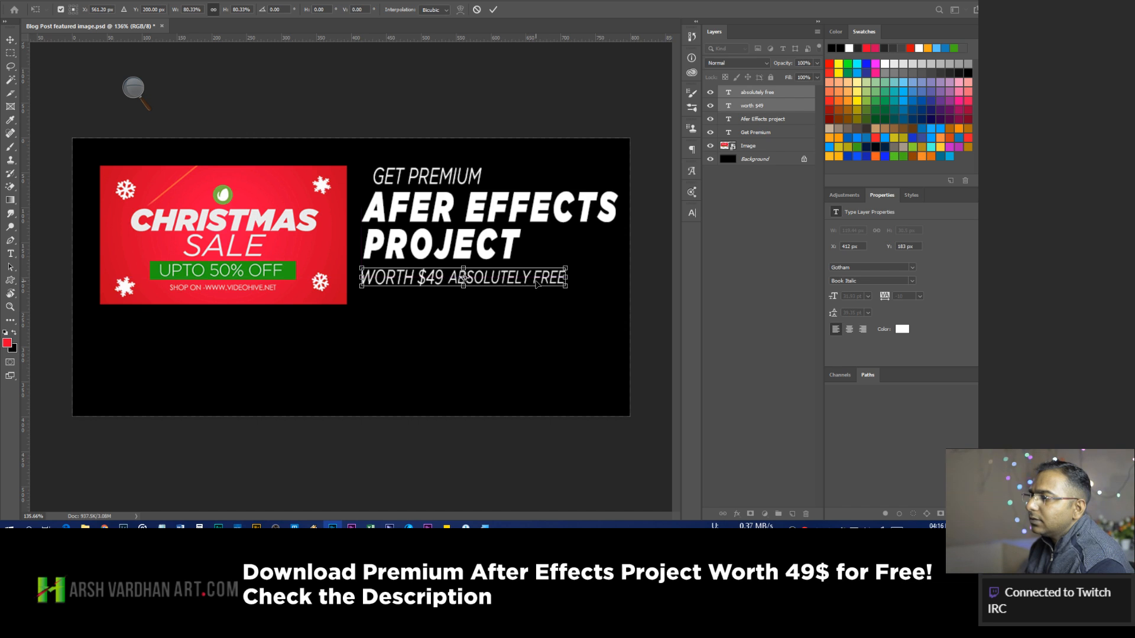
pyautogui.press('Up')
pyautogui.press('Up')
pyautogui.press('Up')
pyautogui.press('Up')
pyautogui.press('Up')
pyautogui.press('Up')
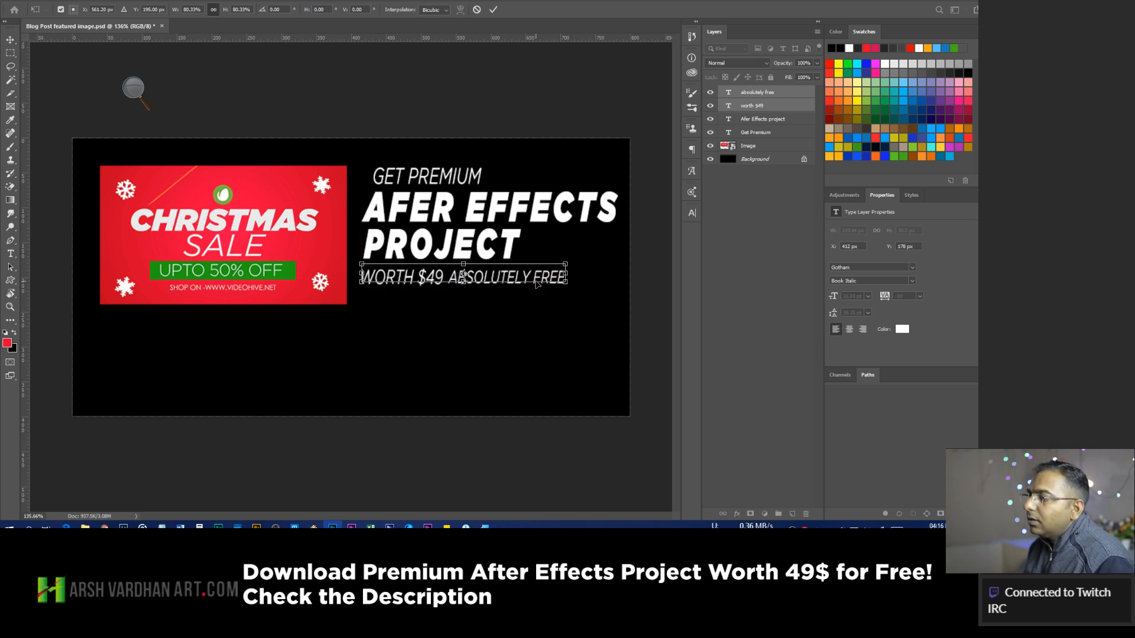
pyautogui.press('Return')
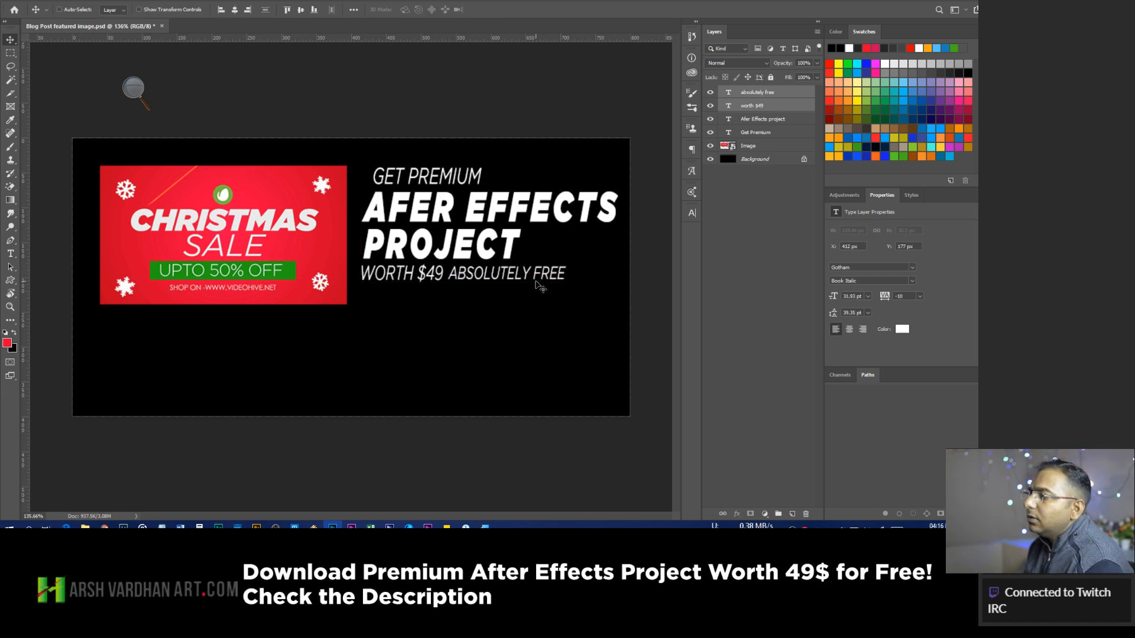
# Lower the "Get Premium" text by 3 px to Y 39 px, then deselect all layers.
pyautogui.click(754, 133)
pyautogui.press('Down')
pyautogui.press('Down')
pyautogui.press('Down')
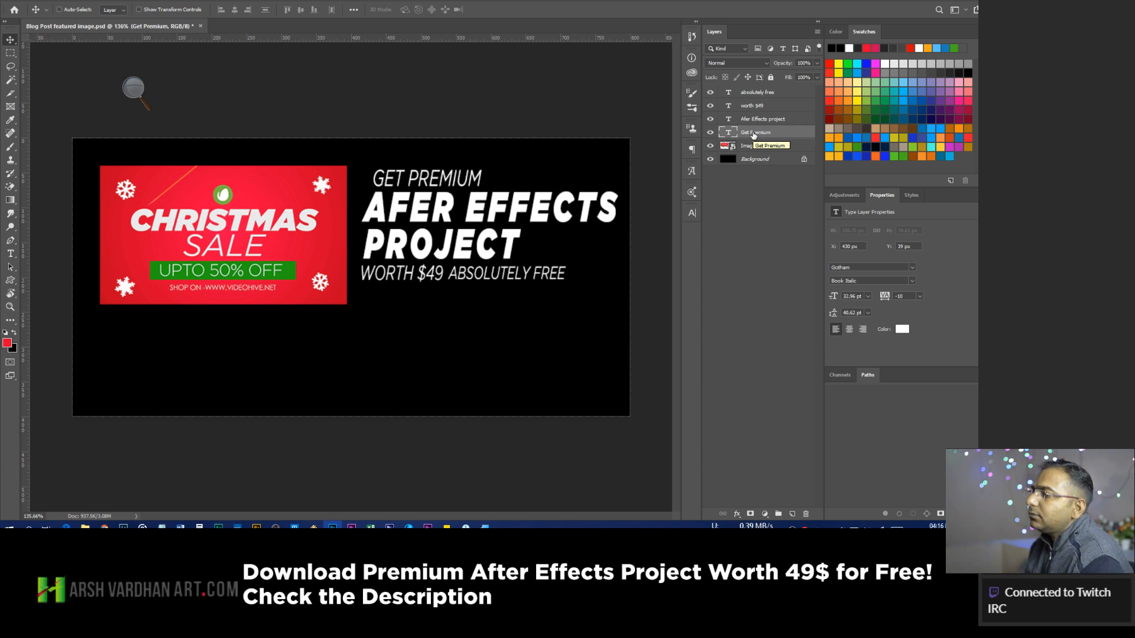
pyautogui.click(786, 204)
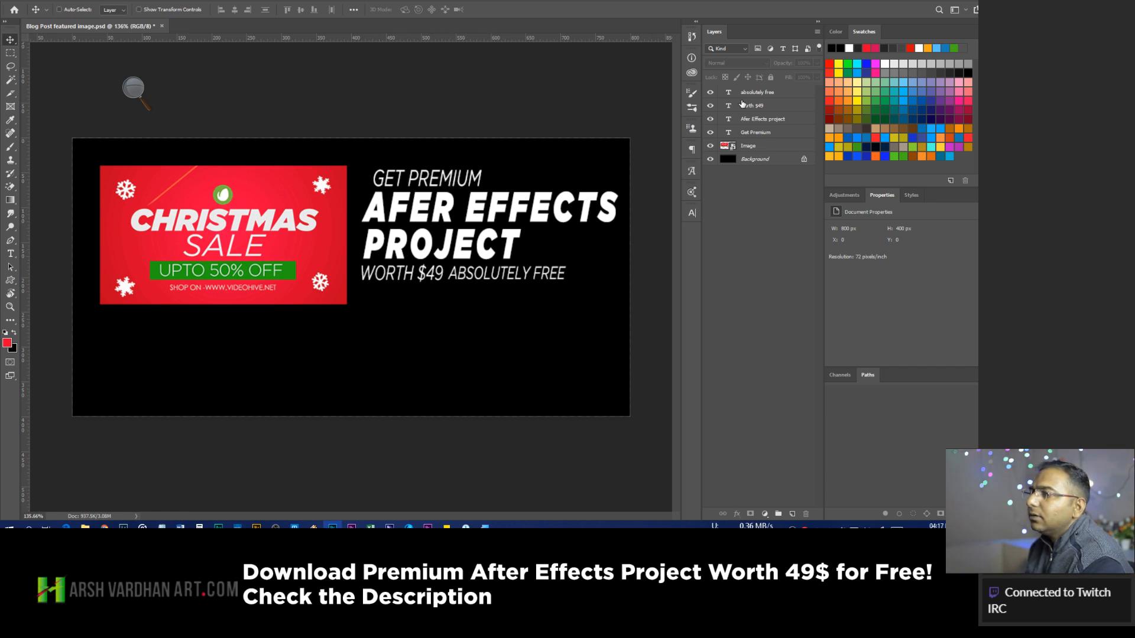
# Correct the heading's spelling to "After" and break the line so "Effects" sits on its own line.
pyautogui.doubleClick(729, 118)
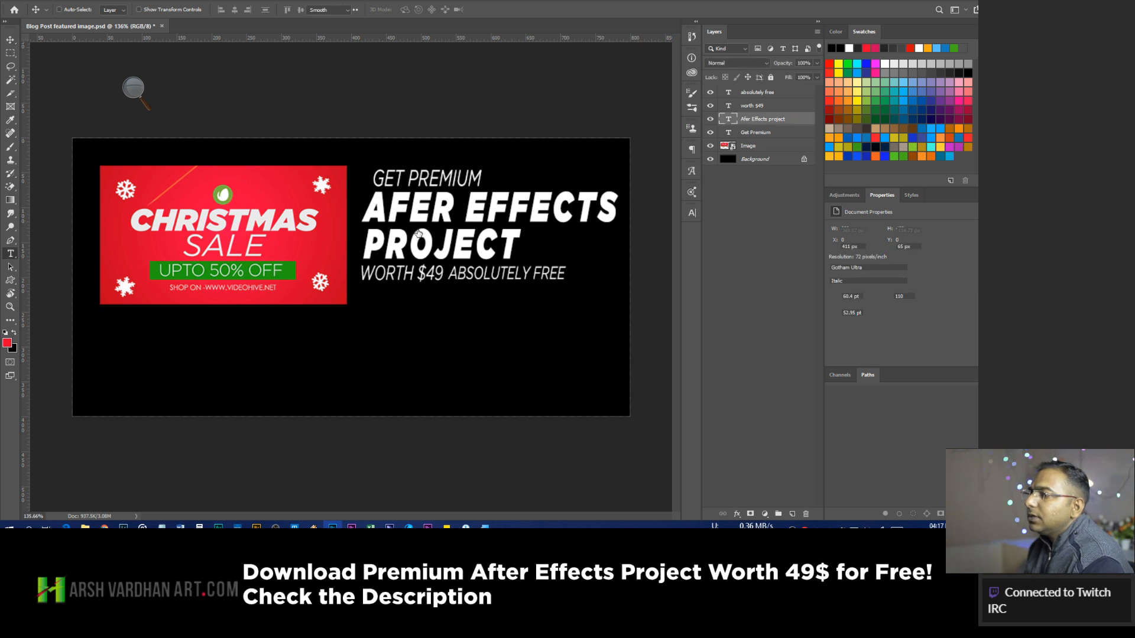
pyautogui.click(416, 206)
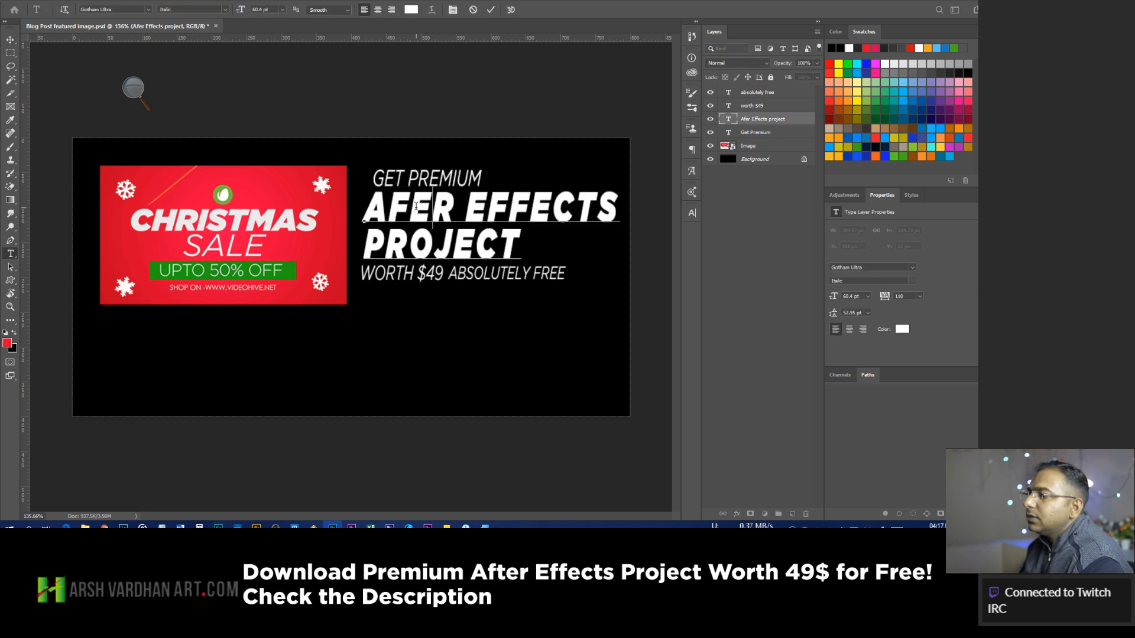
pyautogui.write('t')
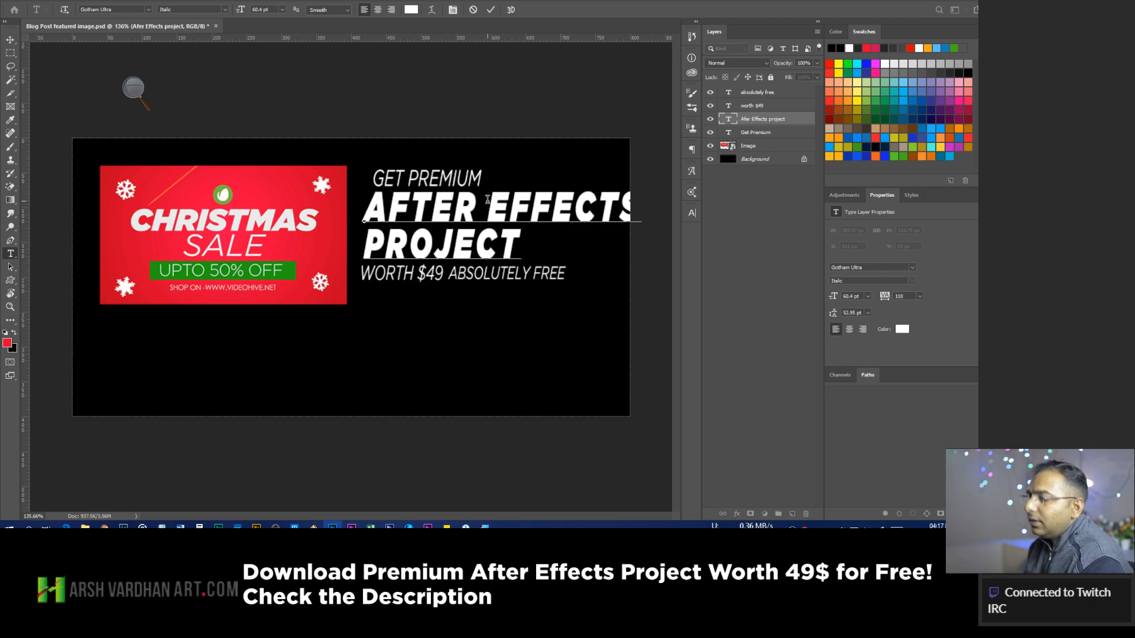
pyautogui.press('Return')
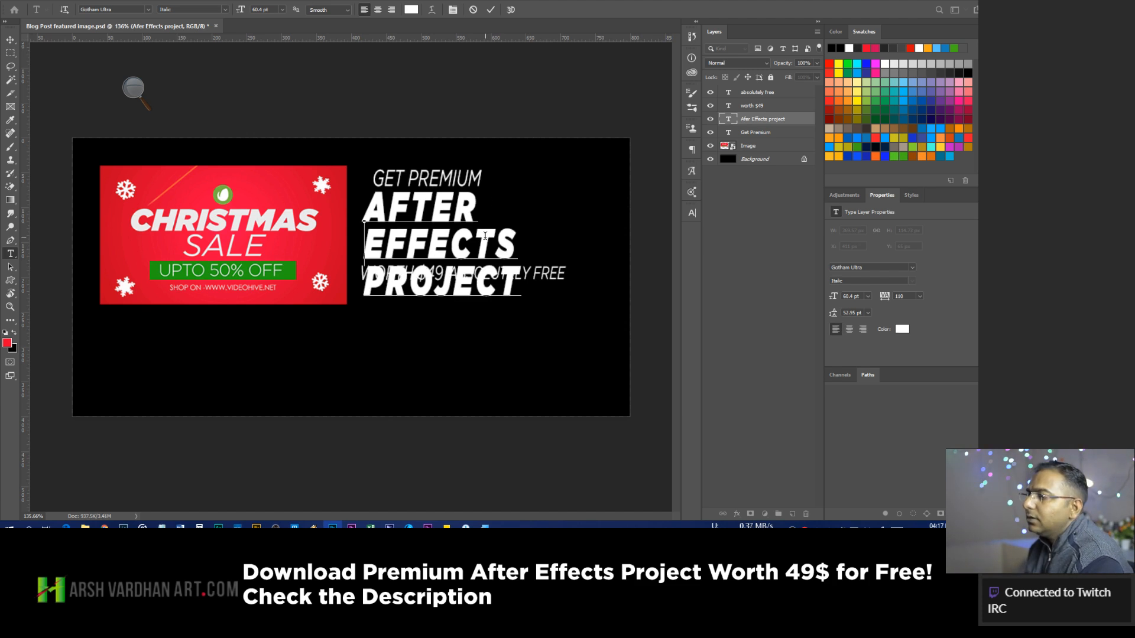
pyautogui.click(490, 9)
pyautogui.press('v')
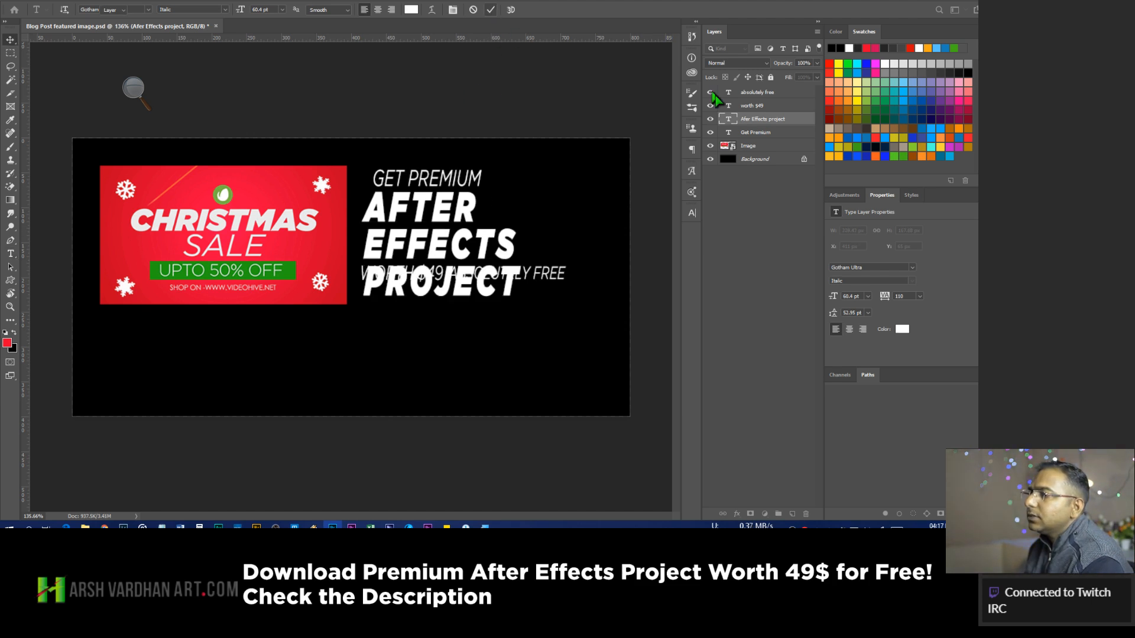
# Move the "worth $49" and "absolutely free" texts together below PROJECT, to about X 416 px and Y 235 px.
pyautogui.click(753, 107)
pyautogui.keyDown('shift'); pyautogui.click(755, 93); pyautogui.keyUp('shift')
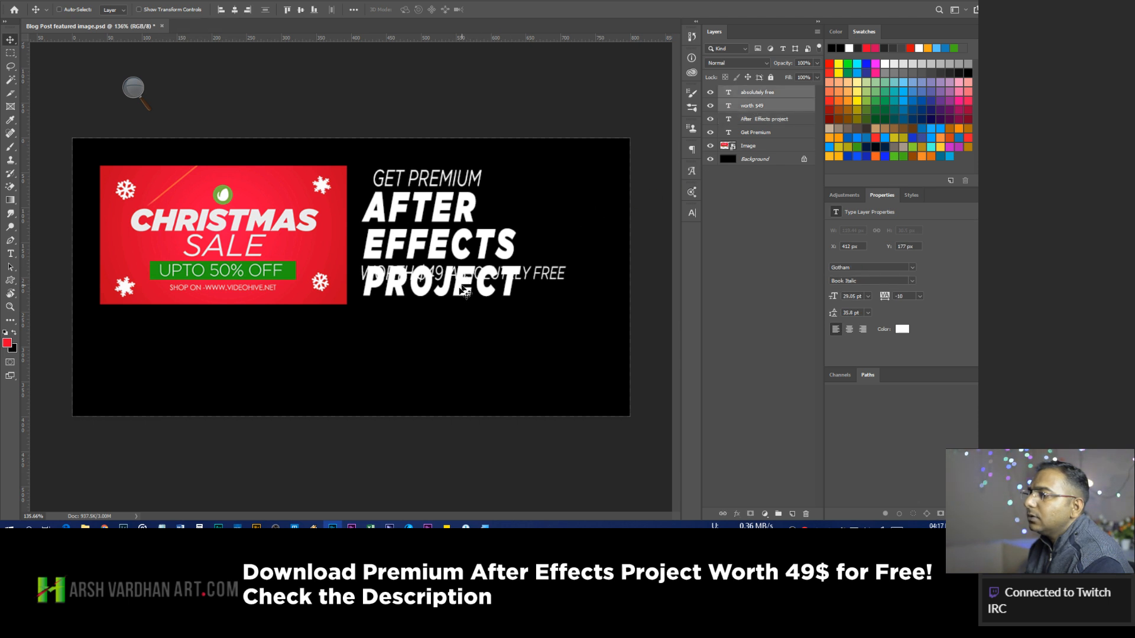
pyautogui.moveTo(449, 273); pyautogui.dragTo(450, 320)
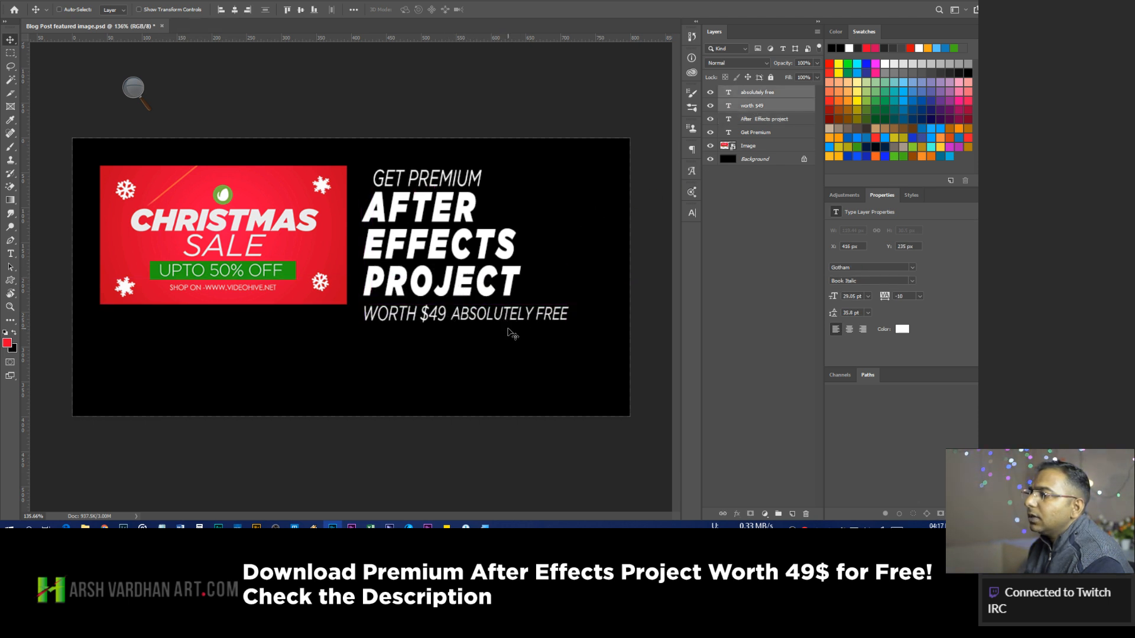
# Shift the "Get Premium" text slightly right to about X 432 px, keeping its height.
pyautogui.click(757, 122)
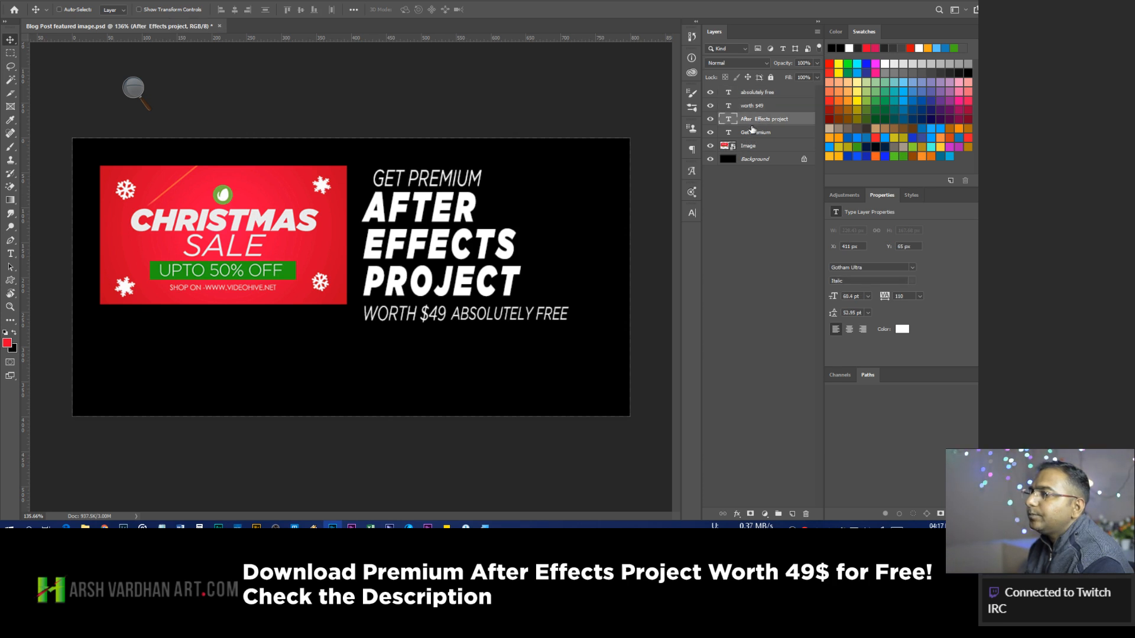
pyautogui.click(759, 135)
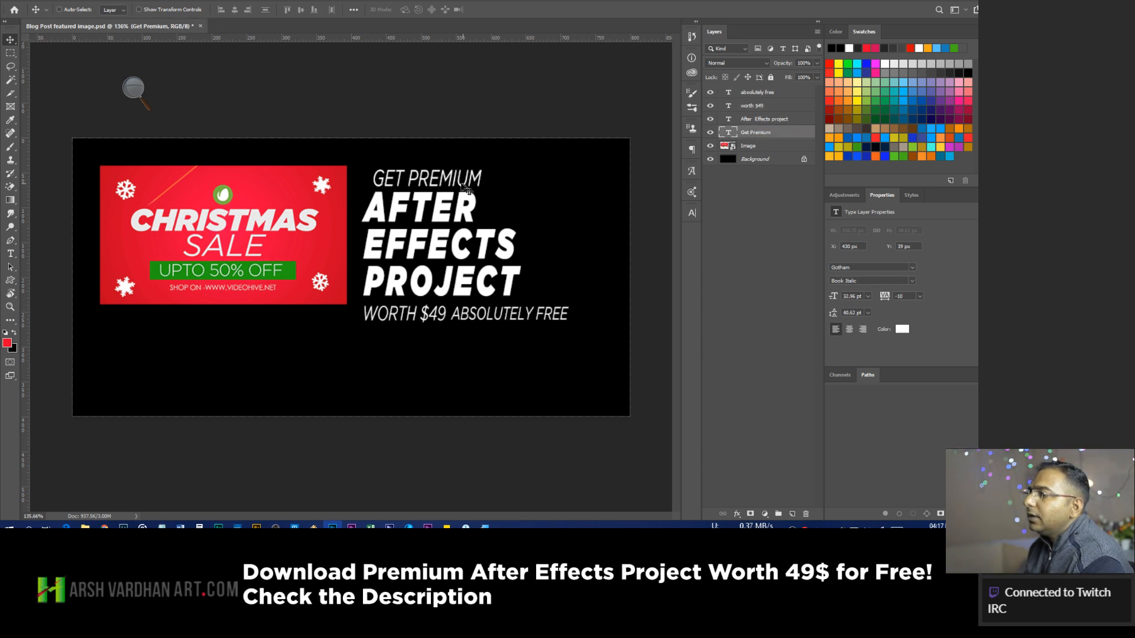
pyautogui.moveTo(440, 182); pyautogui.dragTo(442, 182)
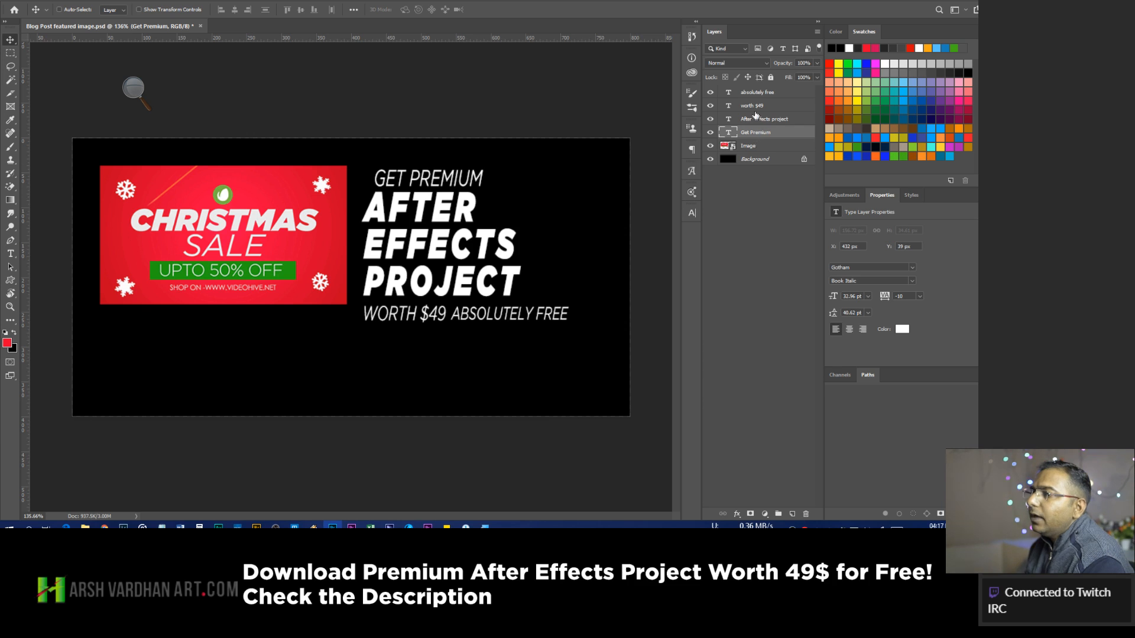
# Enlarge all four text layers together and position the block with "Get Premium" at about X 422 px and Y 20 px.
pyautogui.keyDown('shift'); pyautogui.click(765, 94); pyautogui.keyUp('shift')
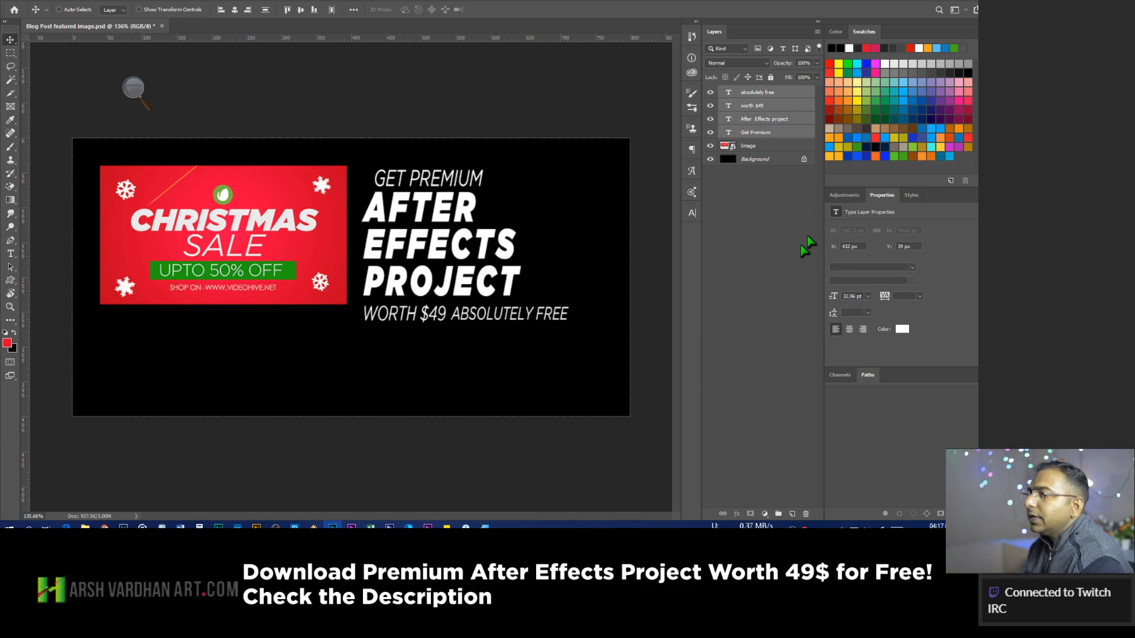
pyautogui.hotkey('ctrl', 't')
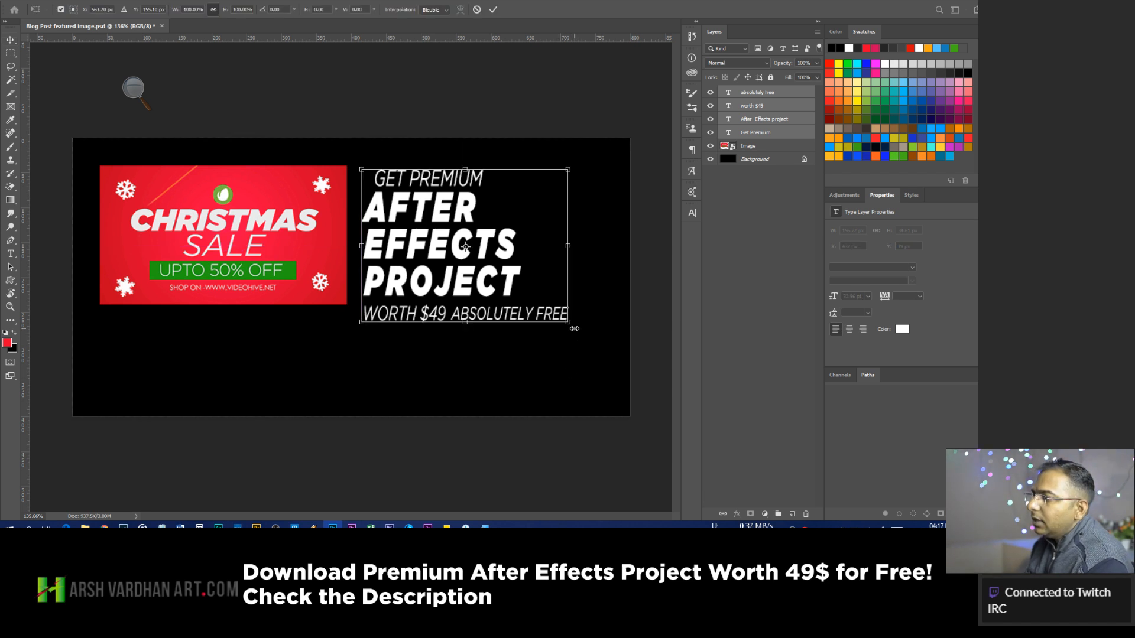
pyautogui.moveTo(573, 328); pyautogui.dragTo(601, 348)
pyautogui.moveTo(523, 278); pyautogui.dragTo(547, 289)
pyautogui.press('Return')
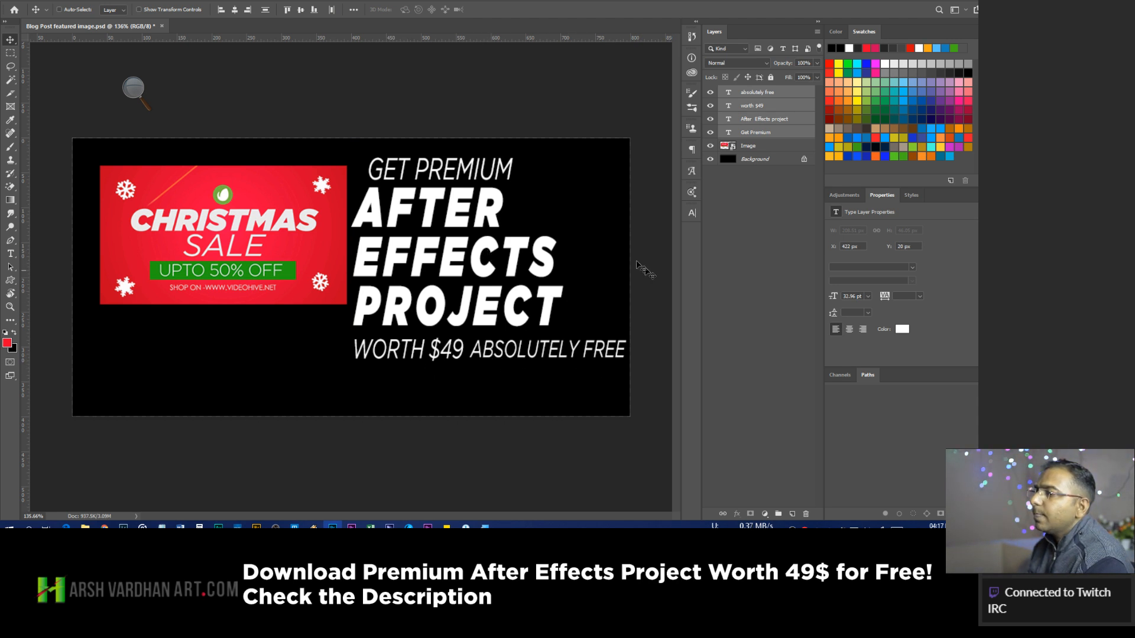
# Move the Christmas Sale image down and left to about X 25 px and Y 99 px.
pyautogui.click(750, 146)
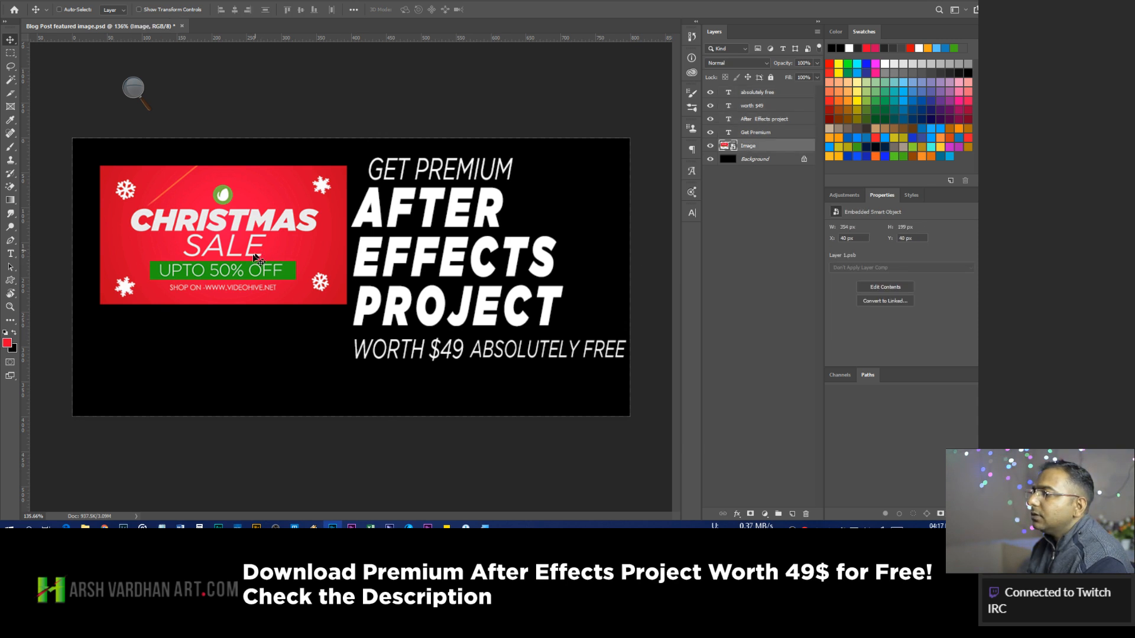
pyautogui.moveTo(263, 254); pyautogui.dragTo(247, 296)
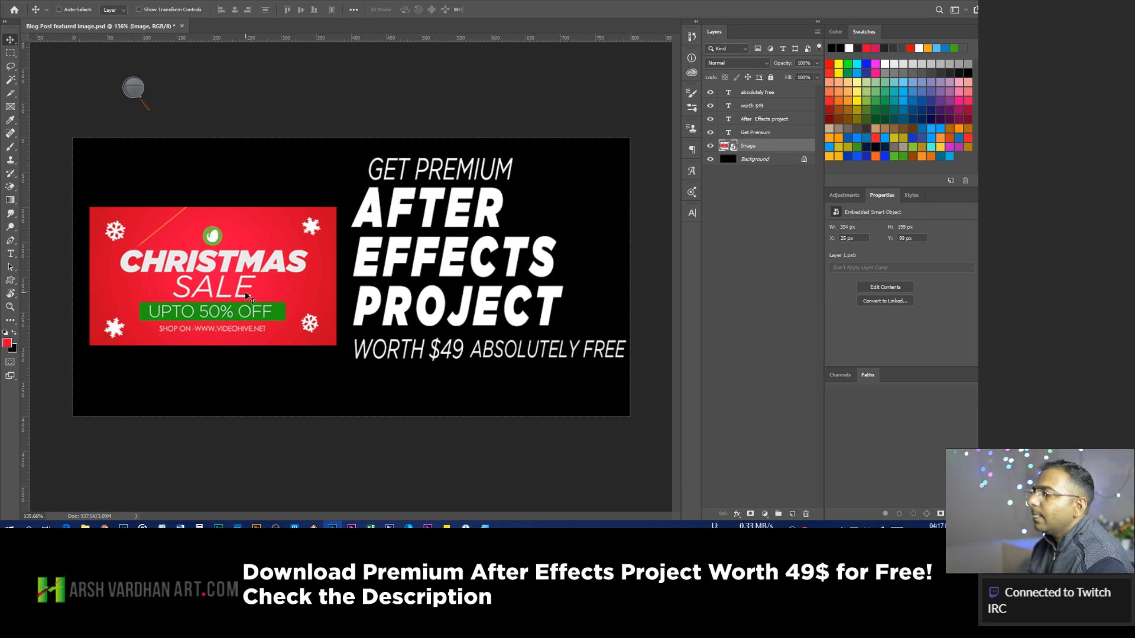
pyautogui.click(746, 136)
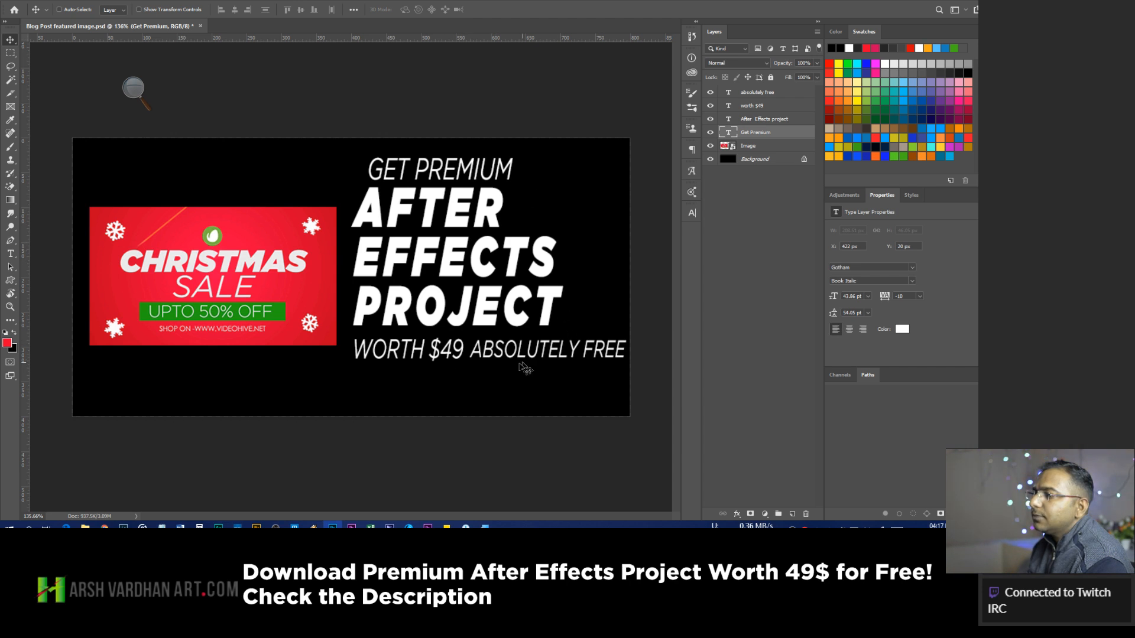
# Save the document and add a Gradient Fill layer directly above the Background layer.
pyautogui.click(740, 163)
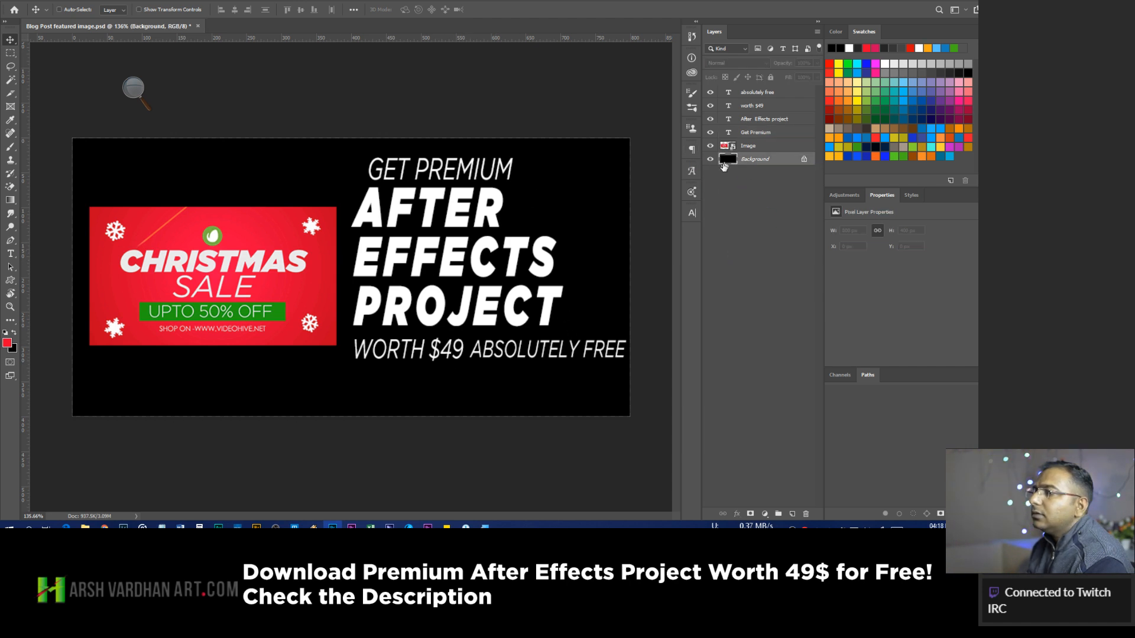
pyautogui.hotkey('ctrl', 's')
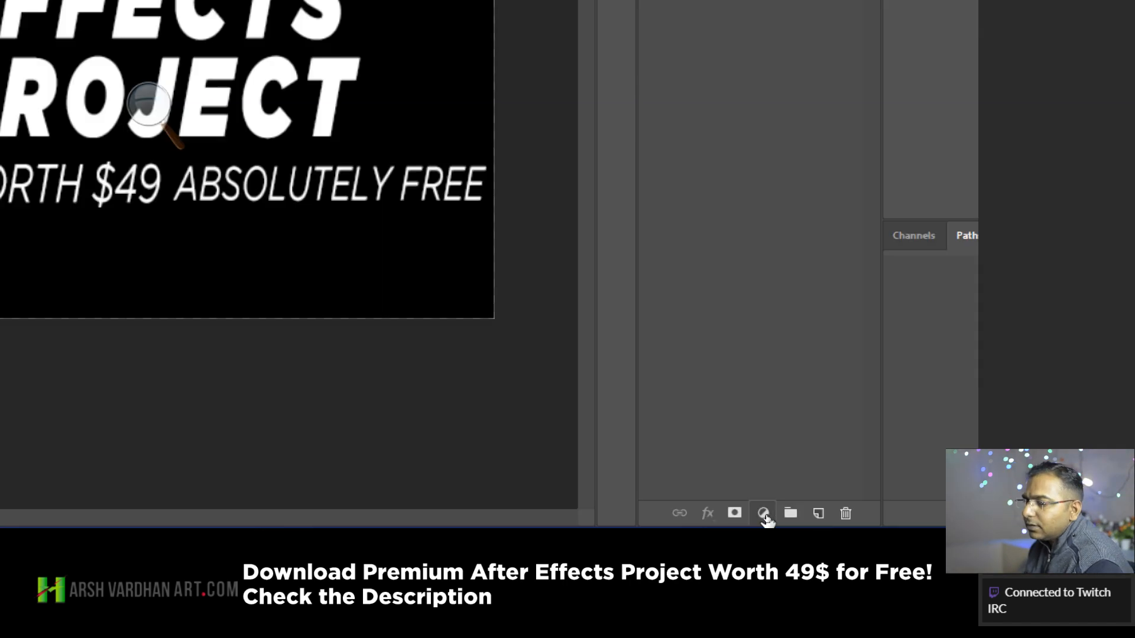
pyautogui.click(764, 514)
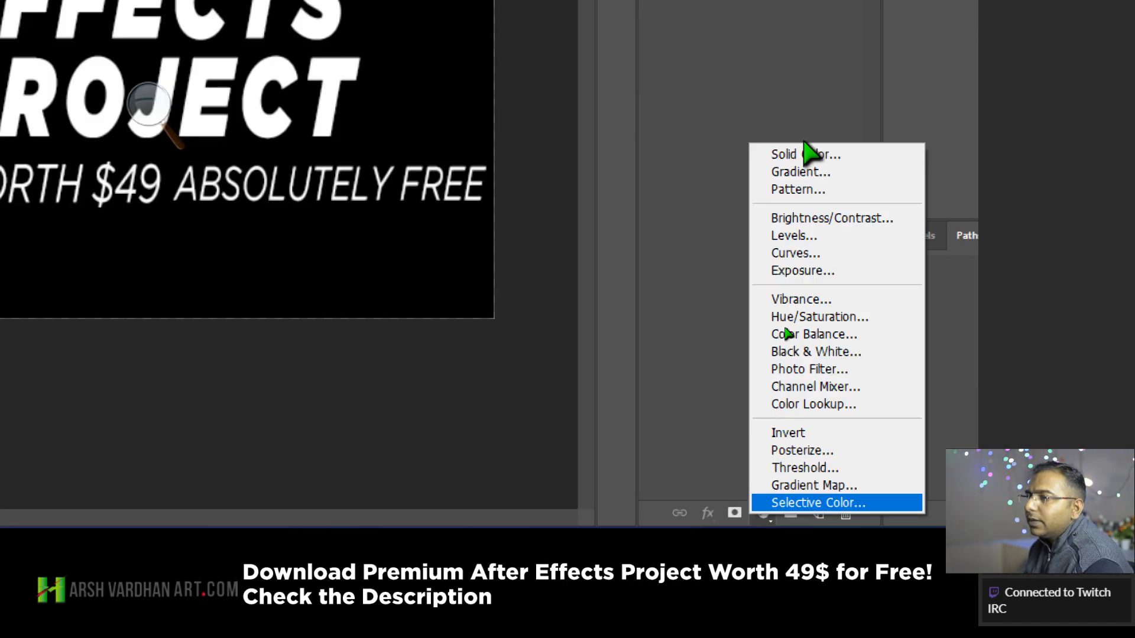
pyautogui.click(811, 178)
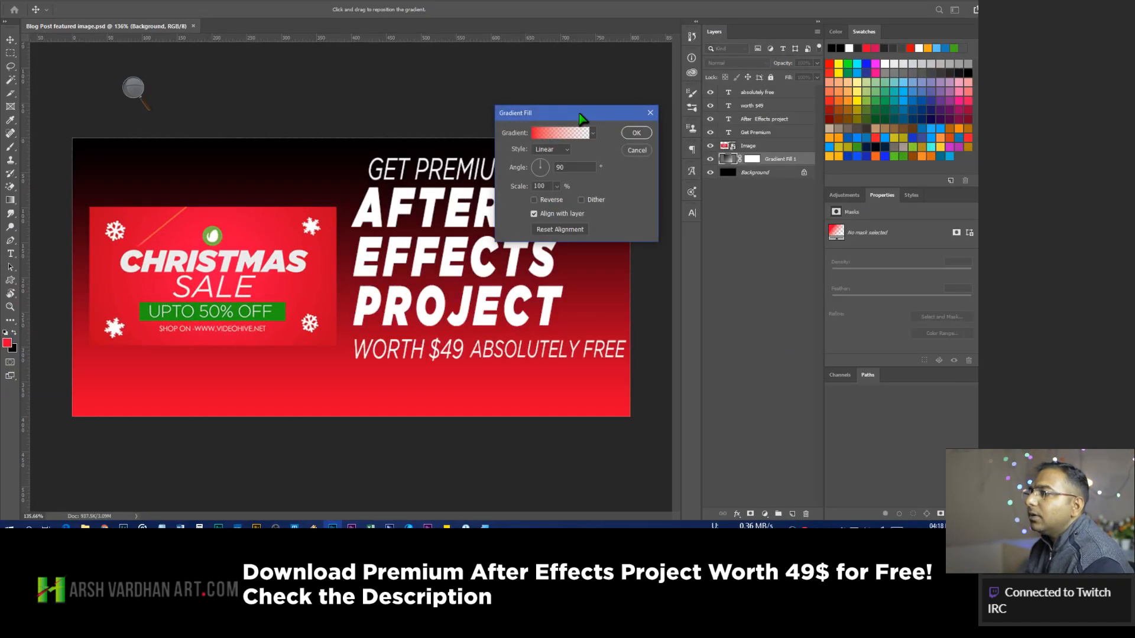
pyautogui.moveTo(598, 115); pyautogui.dragTo(725, 188)
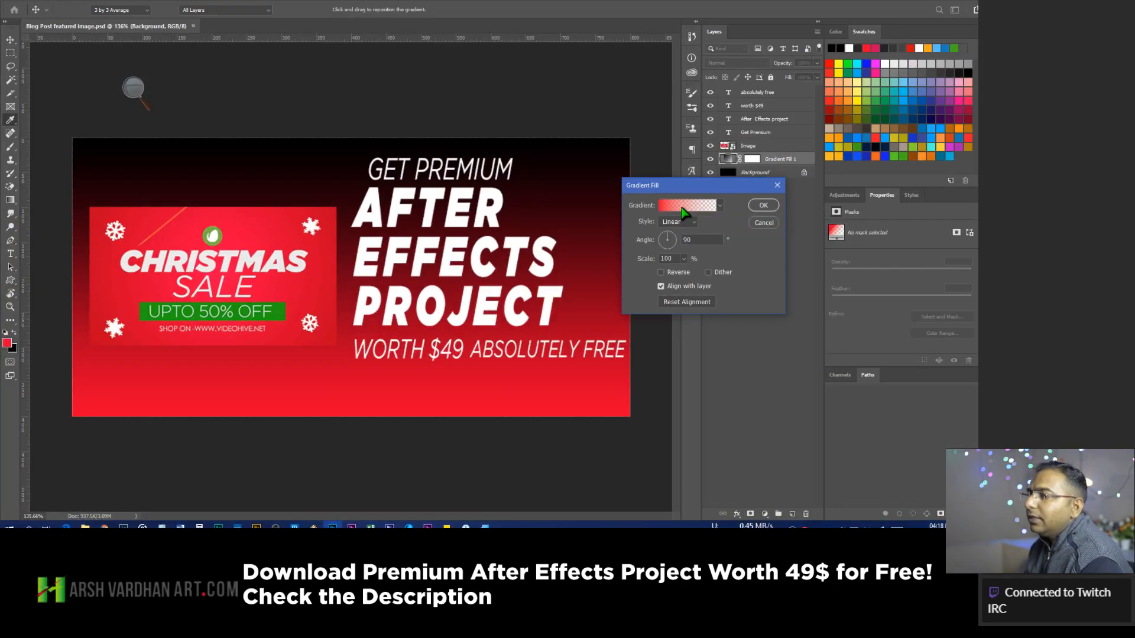
# Edit the fill's gradient to run from red #eb002d at 0% to pink #eb00a1 at 100%.
pyautogui.click(683, 213)
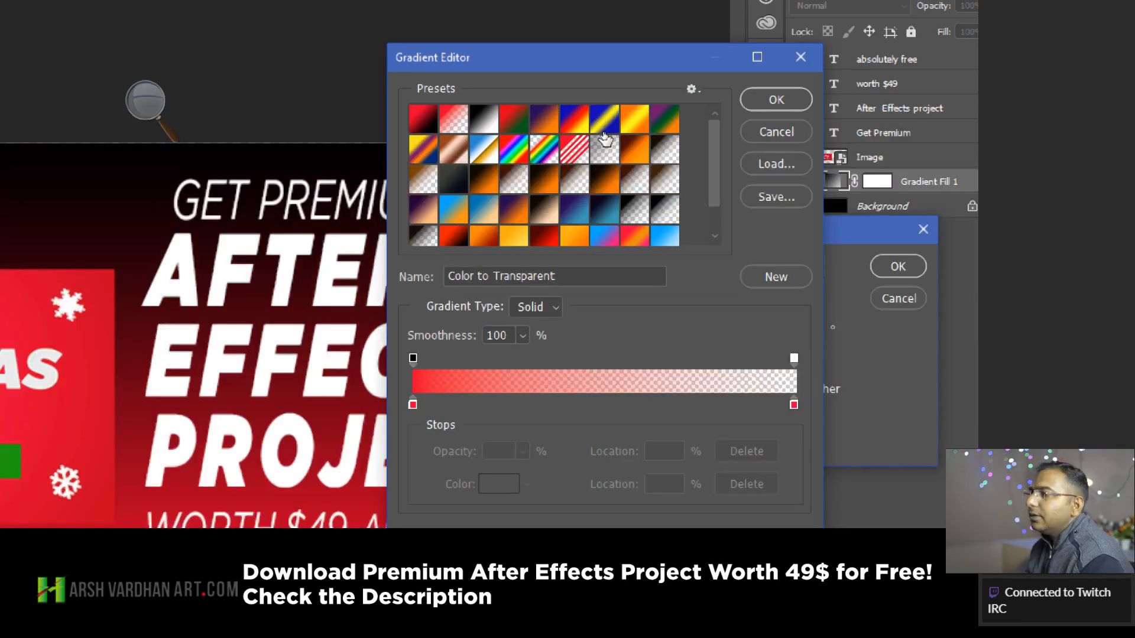
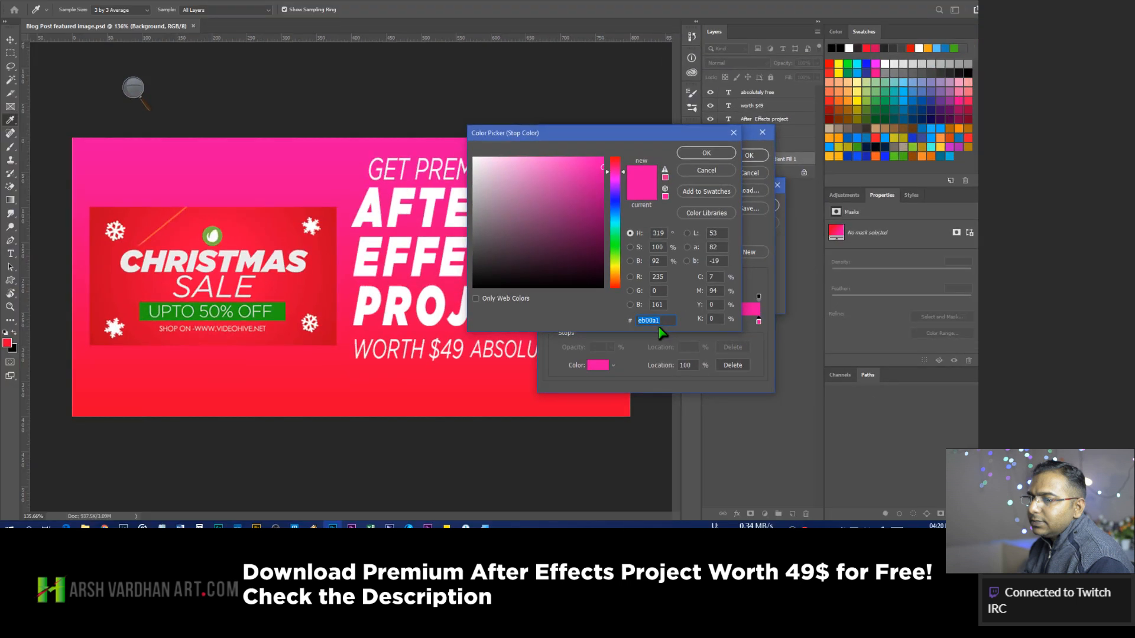
pyautogui.click(704, 154)
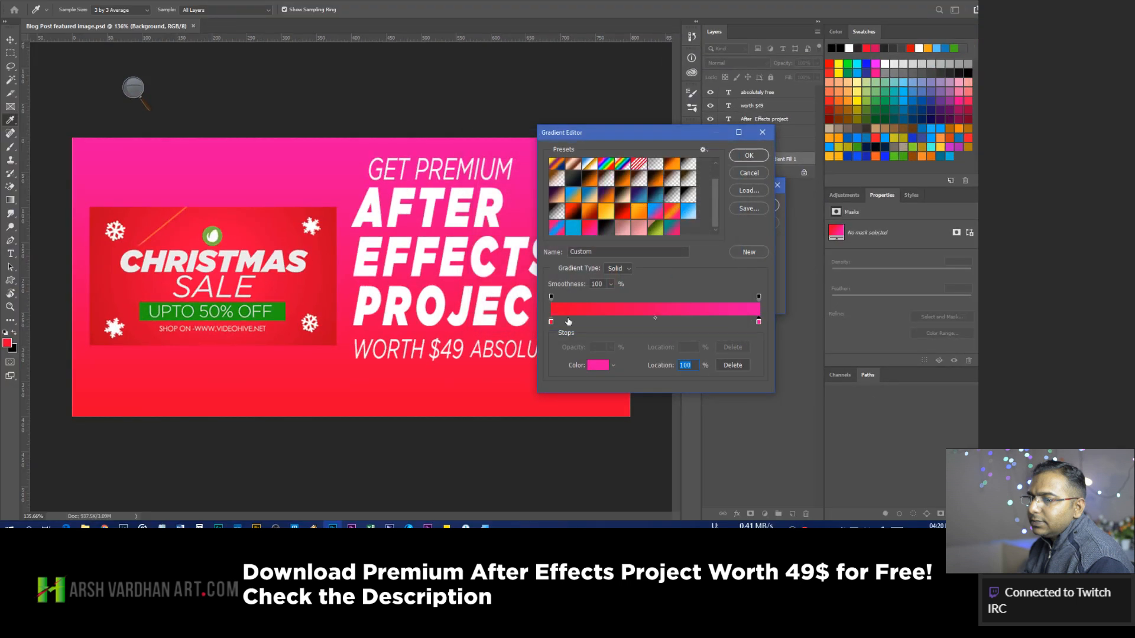
pyautogui.doubleClick(551, 322)
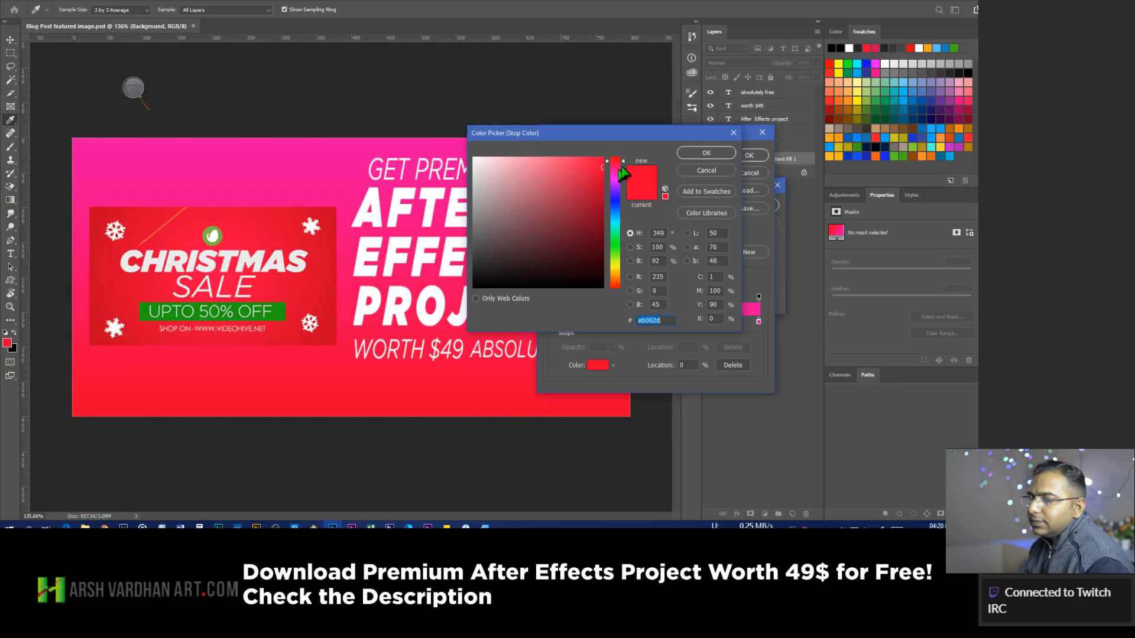
pyautogui.click(688, 155)
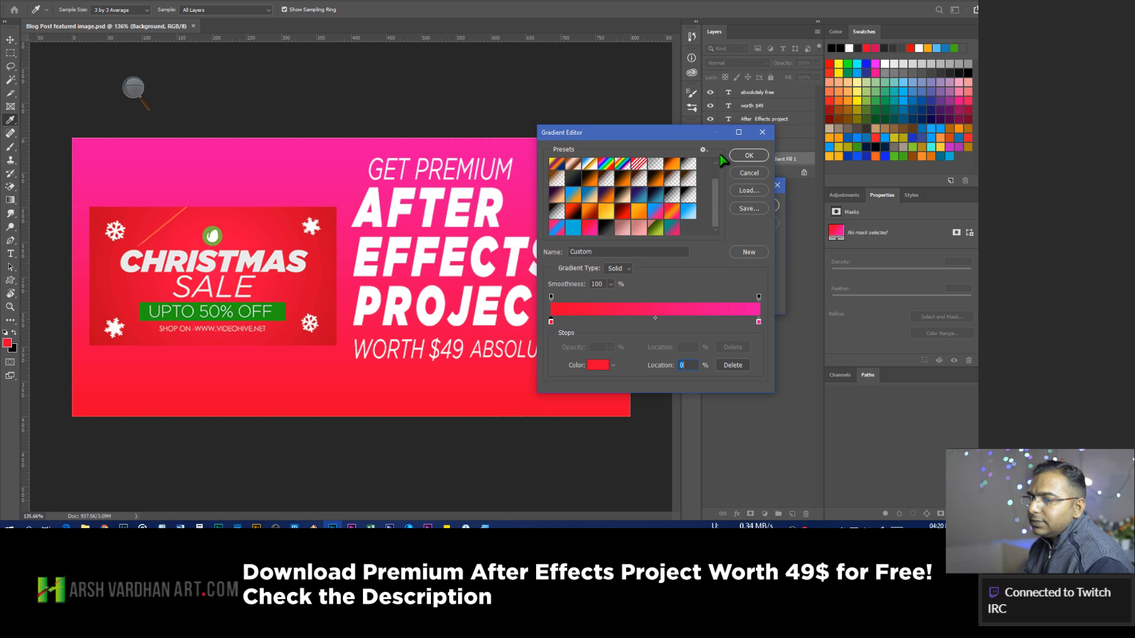
pyautogui.click(755, 157)
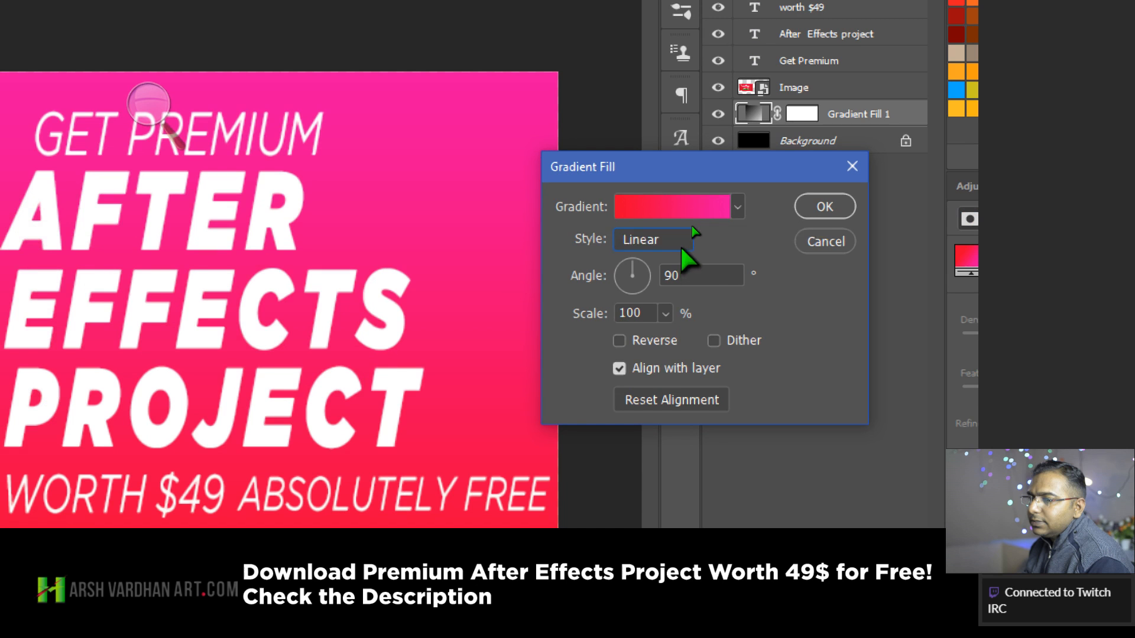
# Change the gradient fill's style to Radial, reverse its colours and raise its scale to about 561%.
pyautogui.click(688, 240)
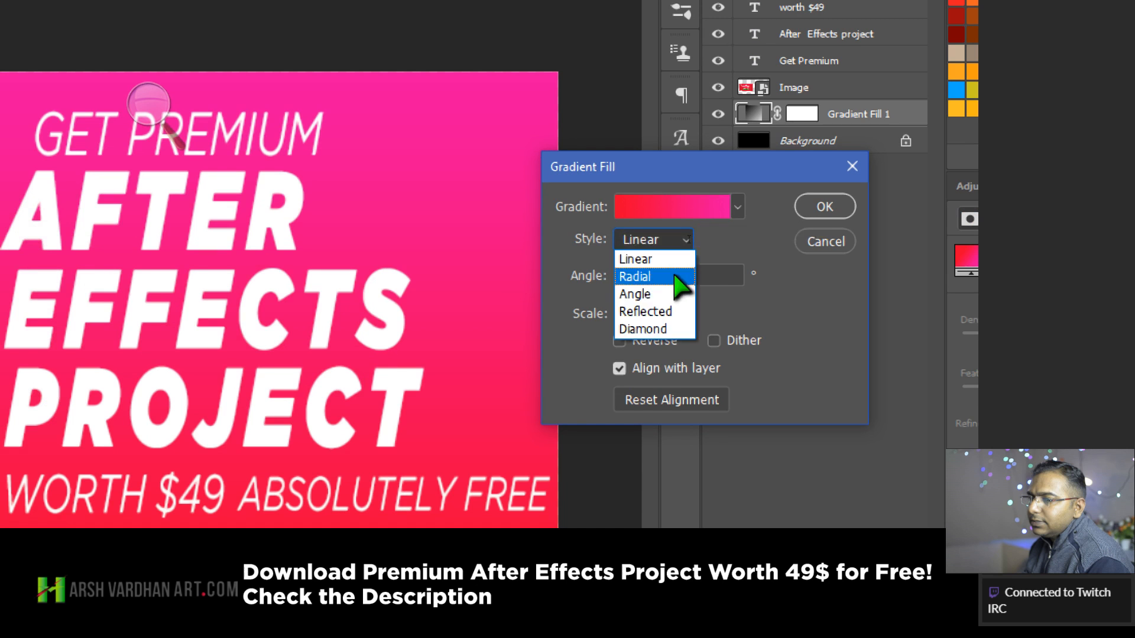
pyautogui.click(681, 278)
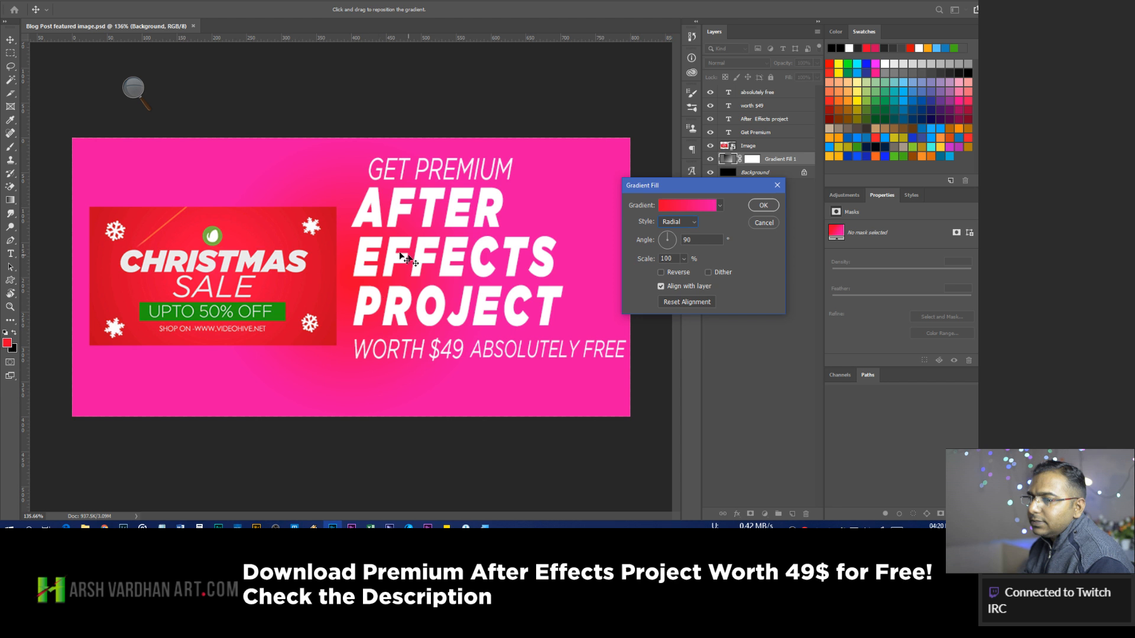
pyautogui.click(661, 273)
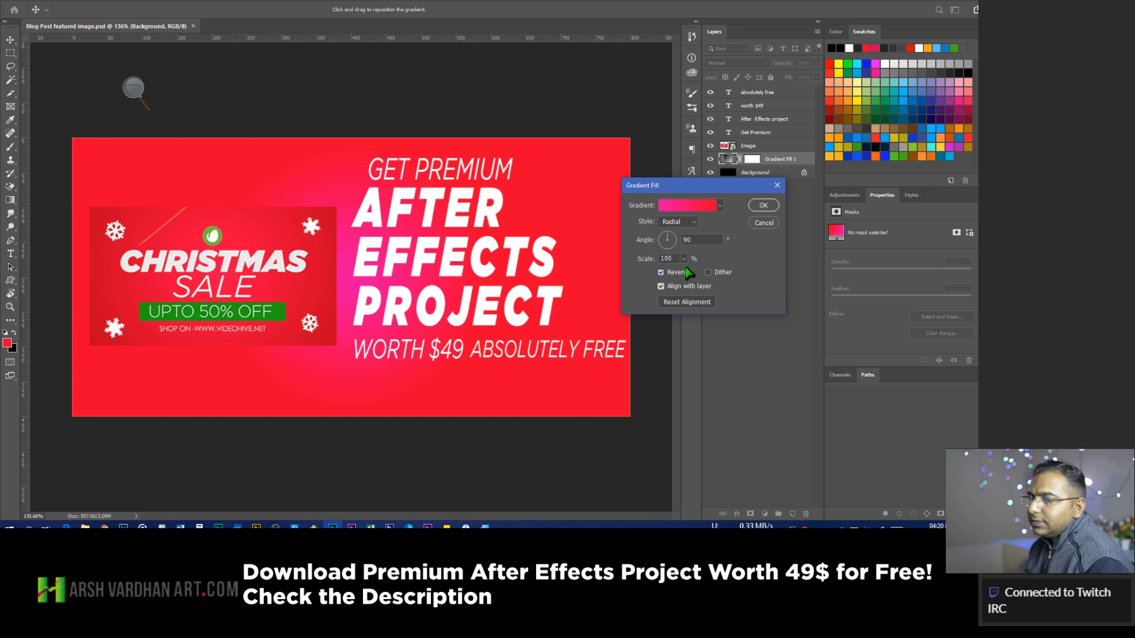
pyautogui.click(684, 259)
pyautogui.moveTo(686, 274); pyautogui.dragTo(707, 278)
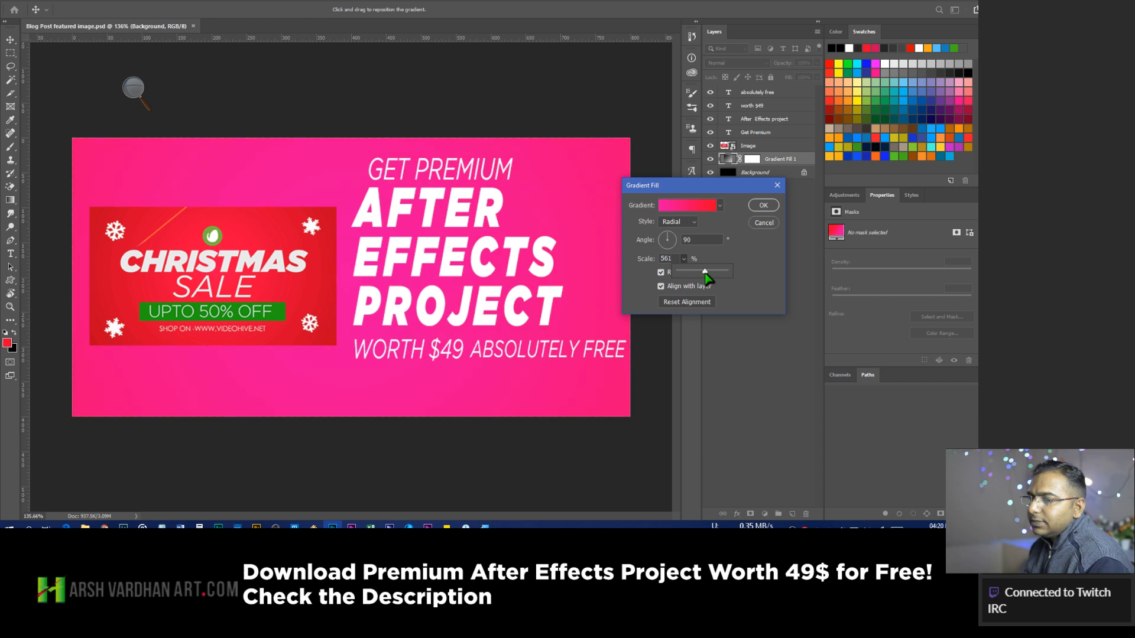
# Switch the gradient fill to the Linear style at 100% scale and apply it.
pyautogui.click(678, 222)
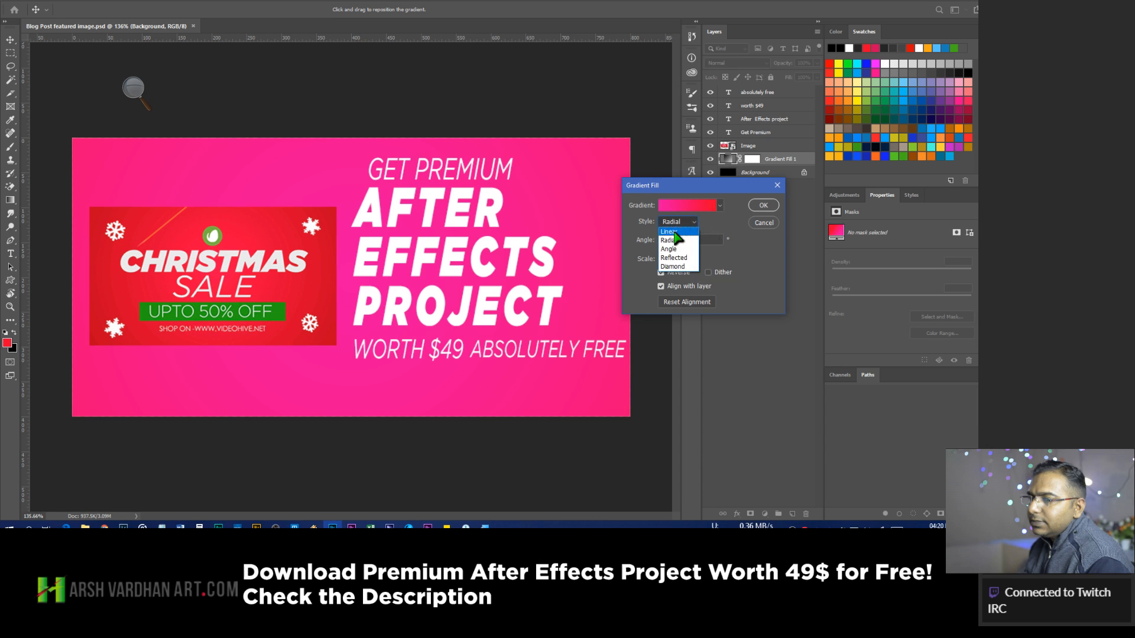
pyautogui.click(674, 232)
pyautogui.doubleClick(673, 258)
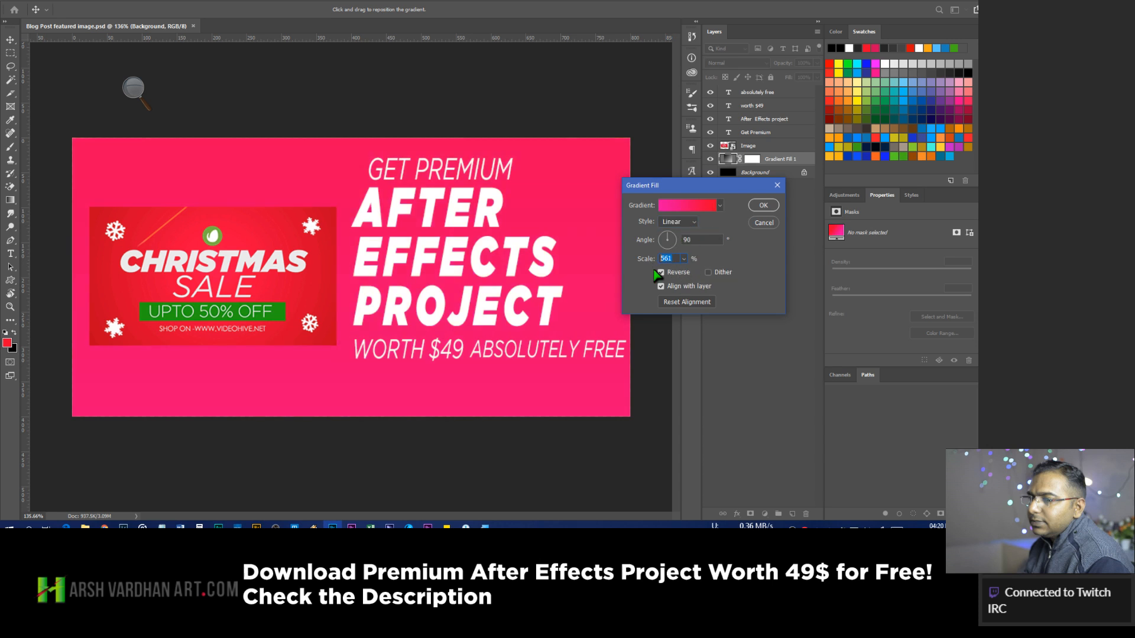
pyautogui.write('100')
pyautogui.press('Return')
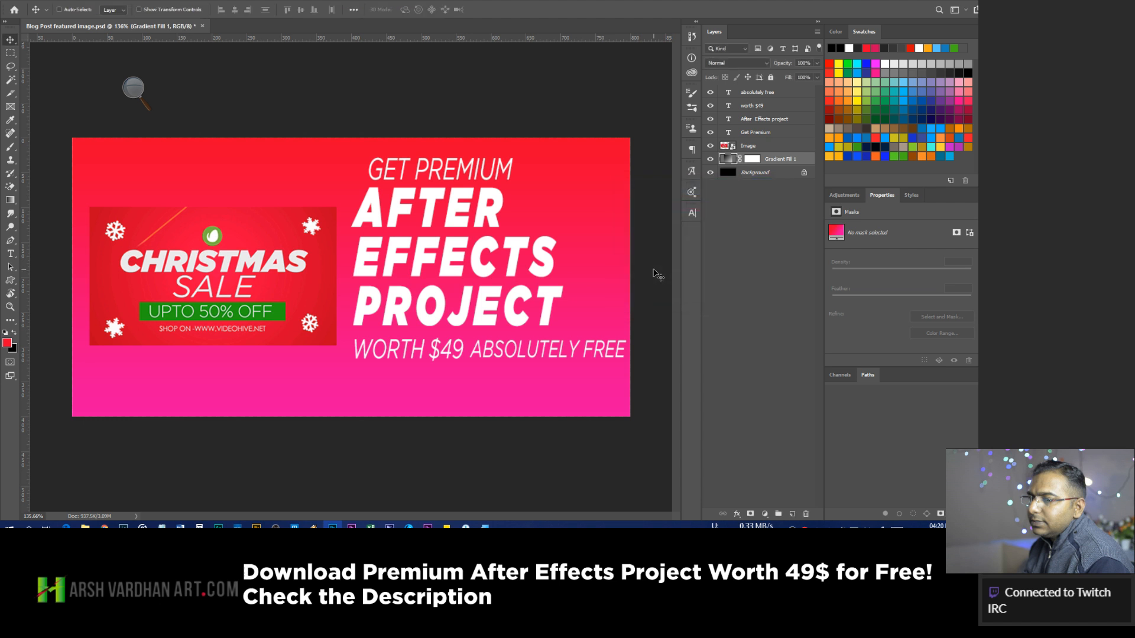
# Reopen the gradient fill and rotate its angle to a diagonal, with pink at the lower left and red at the upper right.
pyautogui.doubleClick(730, 161)
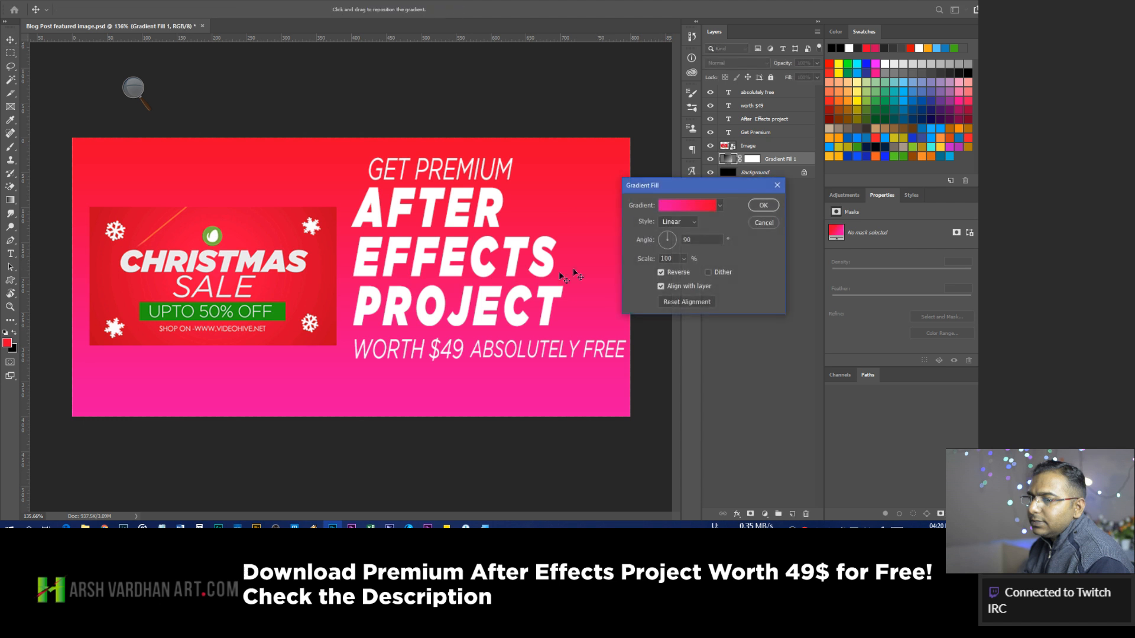
pyautogui.click(675, 237)
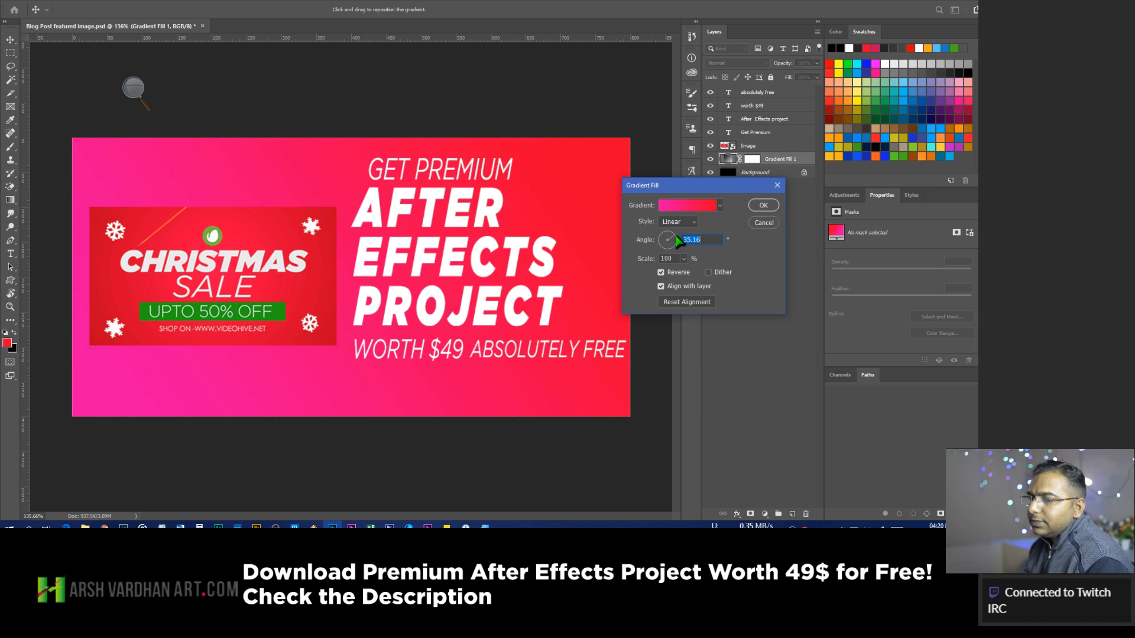
pyautogui.moveTo(676, 234); pyautogui.dragTo(675, 234)
pyautogui.click(678, 235)
pyautogui.click(761, 208)
pyautogui.moveTo(418, 270)
pyautogui.mouseDown()
pyautogui.moveTo(466, 296)
pyautogui.moveTo(426, 287)
pyautogui.mouseUp()
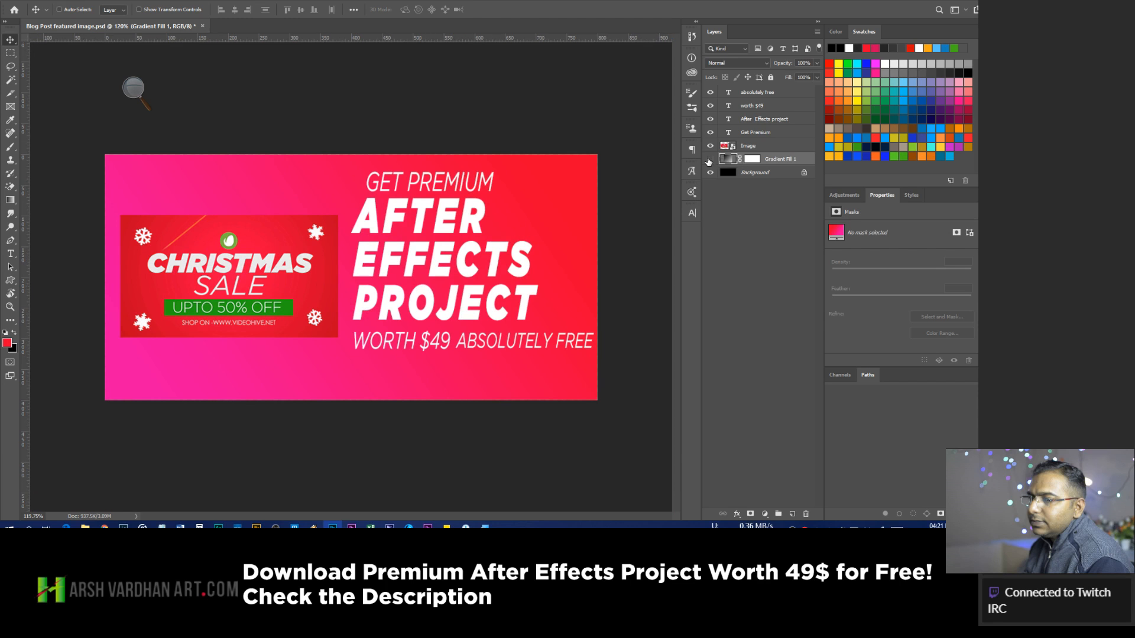
# Hide and show the gradient fill layer to compare the design, and save the document.
pyautogui.click(710, 159)
pyautogui.click(709, 160)
pyautogui.hotkey('ctrl', 's')
# Add a Drop Shadow layer style to the Image layer holding the Christmas Sale picture.
pyautogui.click(775, 148)
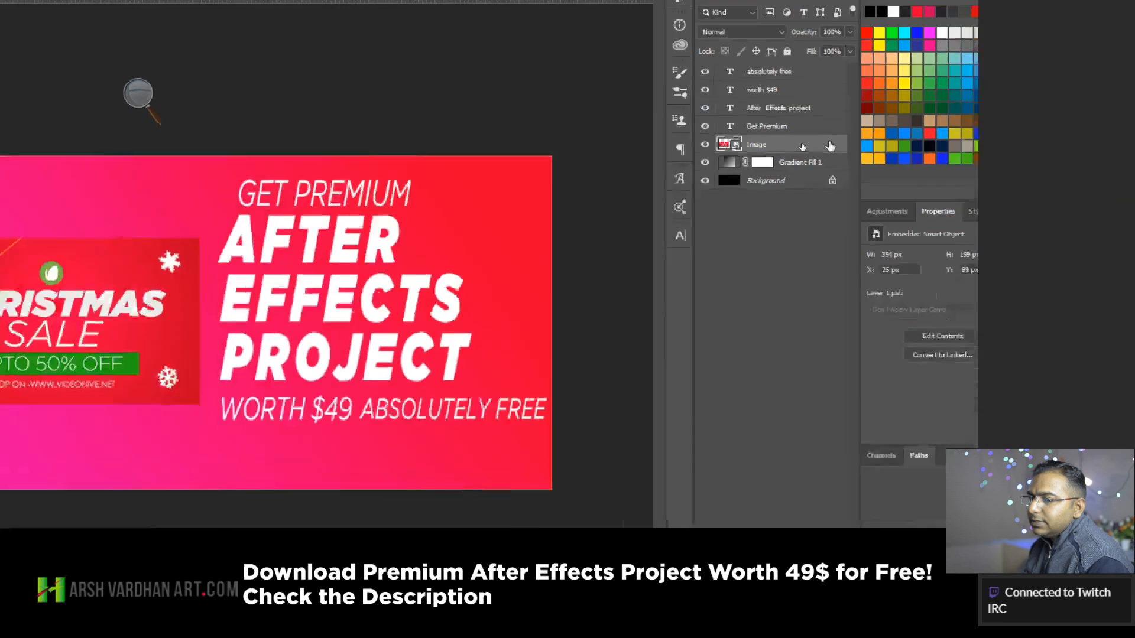
pyautogui.doubleClick(829, 146)
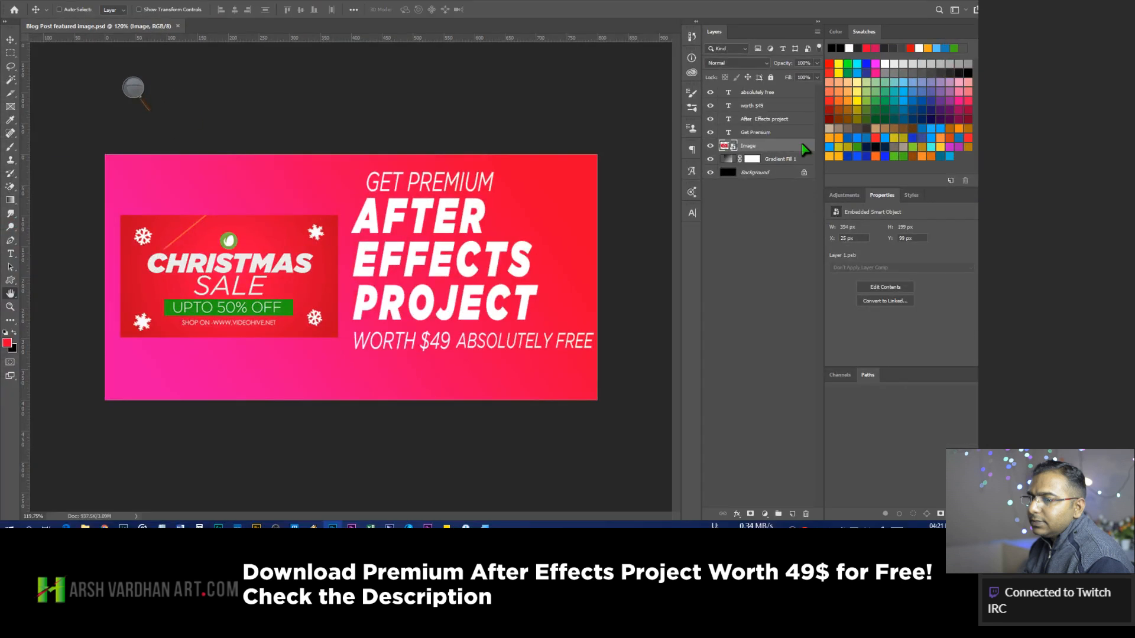
pyautogui.moveTo(508, 30); pyautogui.dragTo(677, 71)
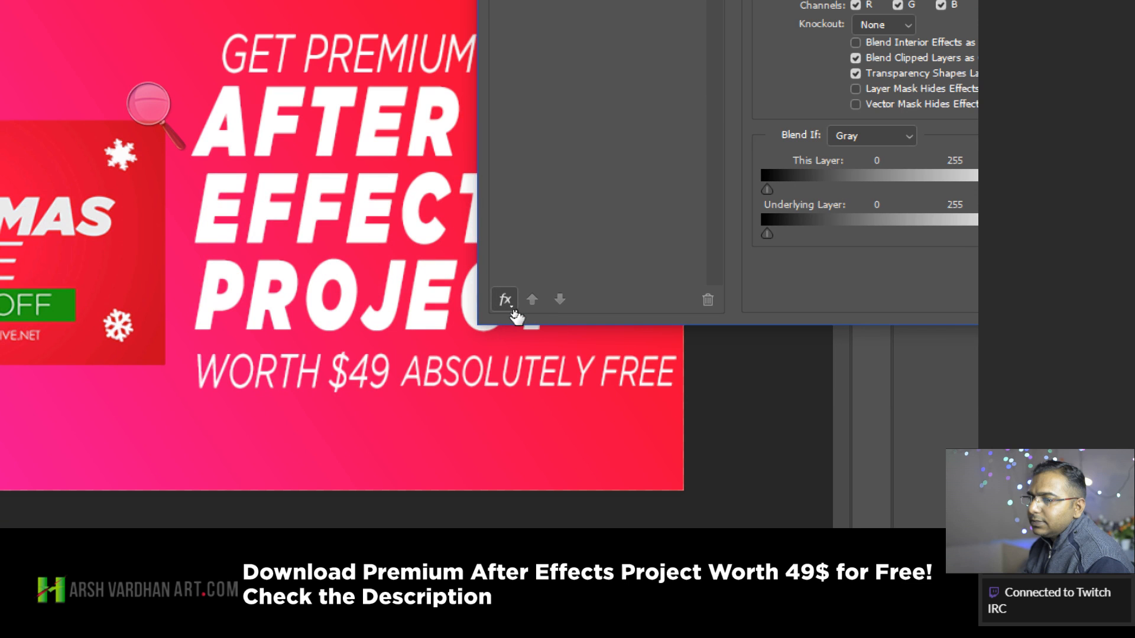
pyautogui.click(511, 310)
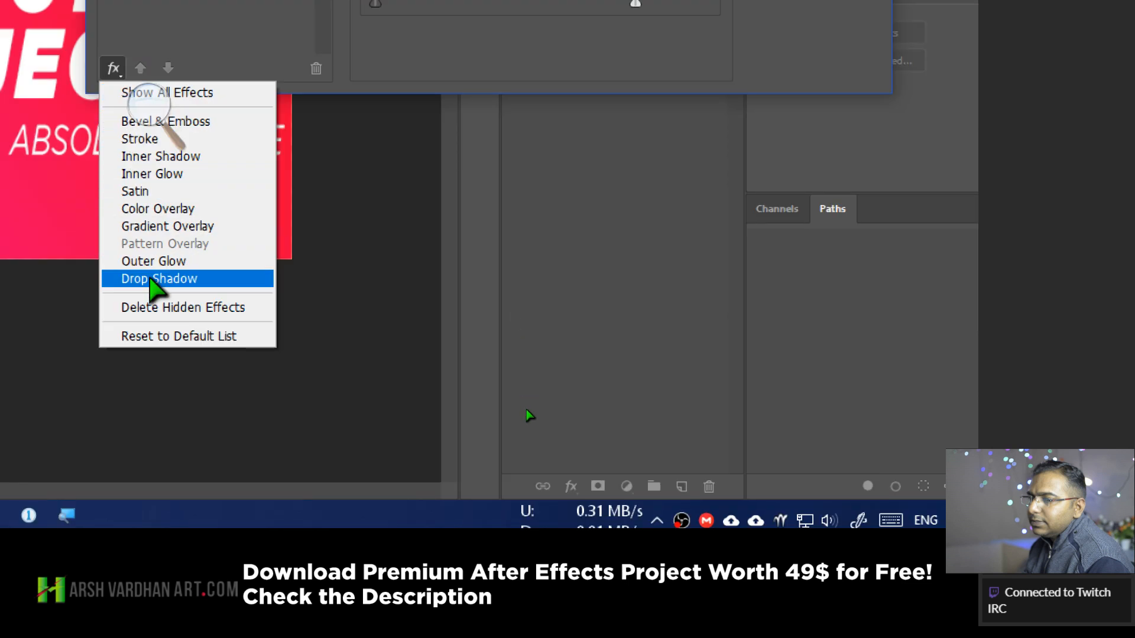
pyautogui.click(153, 280)
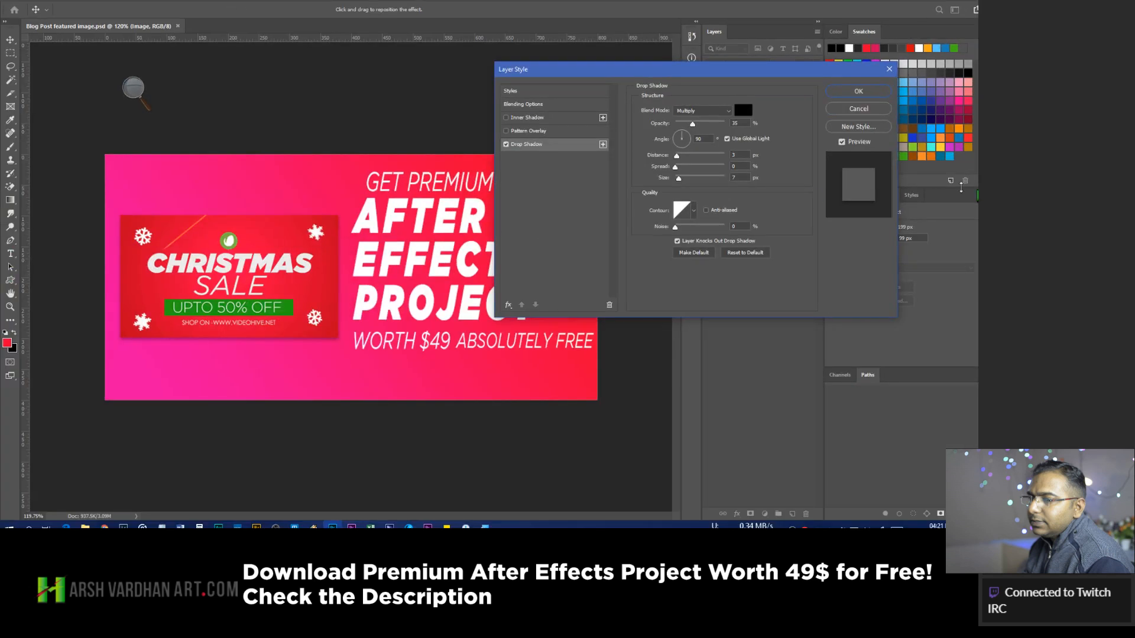
pyautogui.moveTo(752, 78); pyautogui.dragTo(677, 109)
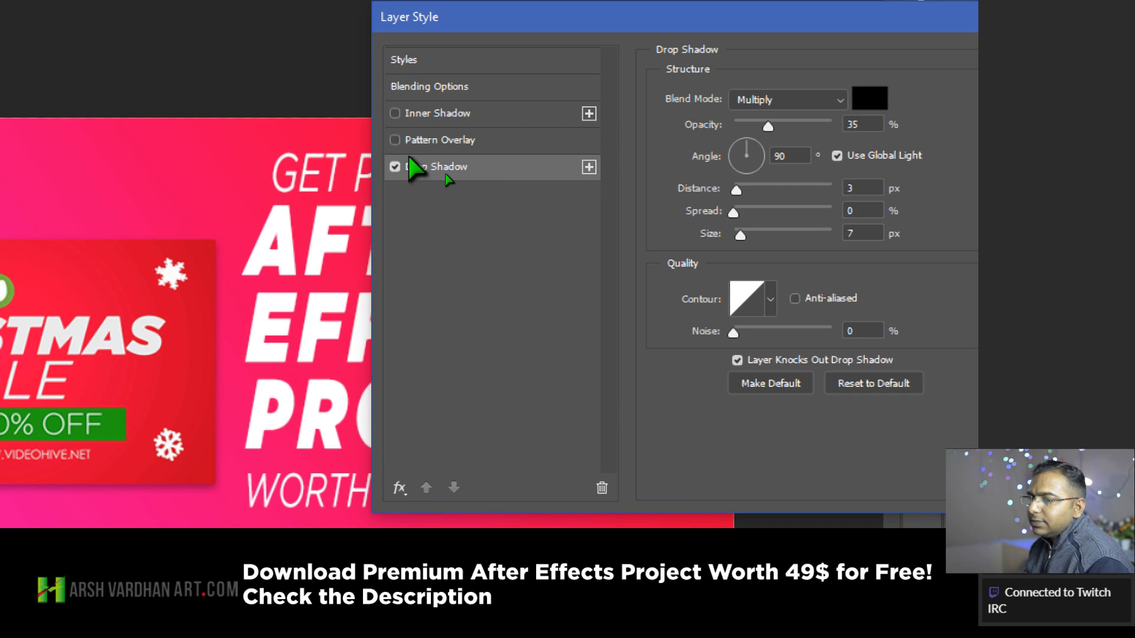
# Set the drop shadow to Multiply with about 41% opacity, a 50° angle, 10 px distance and 10 px size.
pyautogui.click(773, 105)
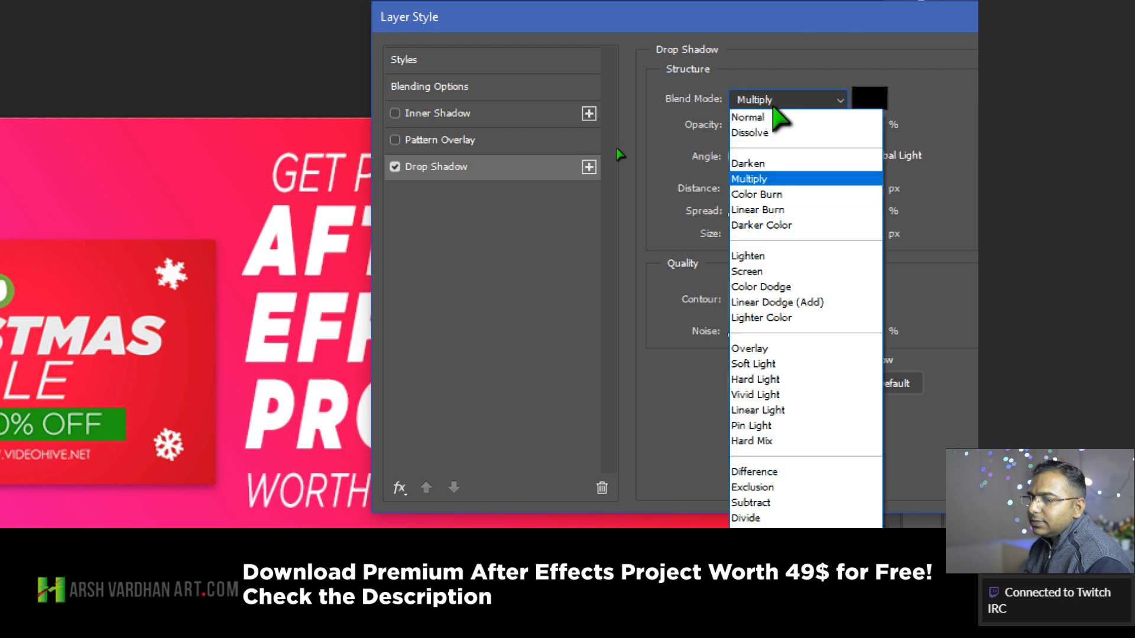
pyautogui.click(774, 106)
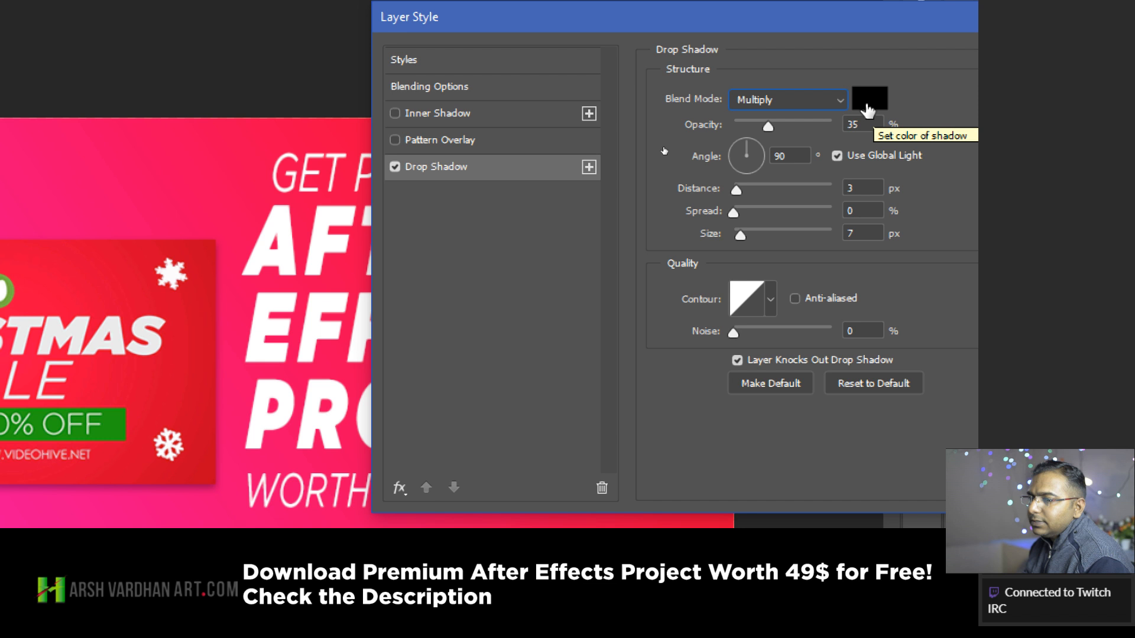
pyautogui.moveTo(766, 125); pyautogui.dragTo(800, 131)
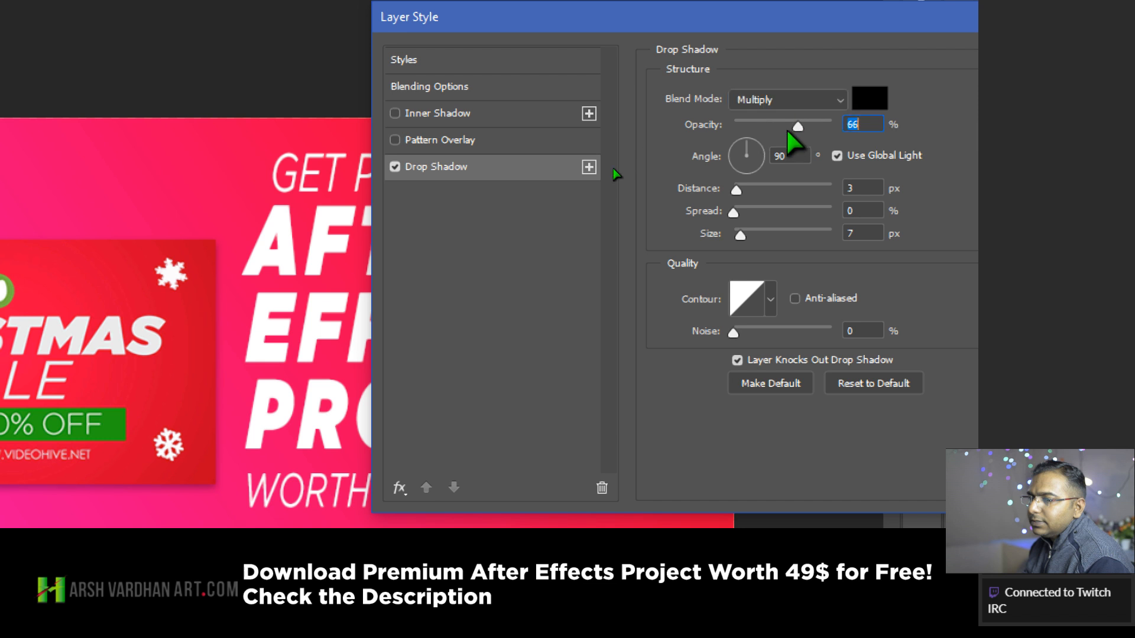
pyautogui.click(756, 143)
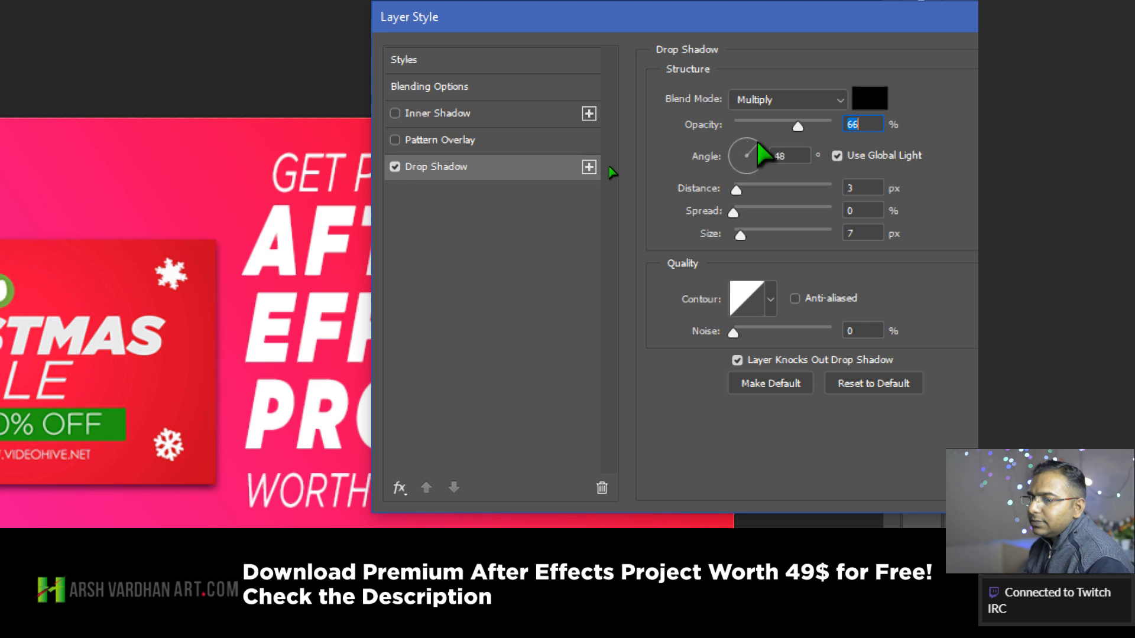
pyautogui.moveTo(758, 140); pyautogui.dragTo(758, 142)
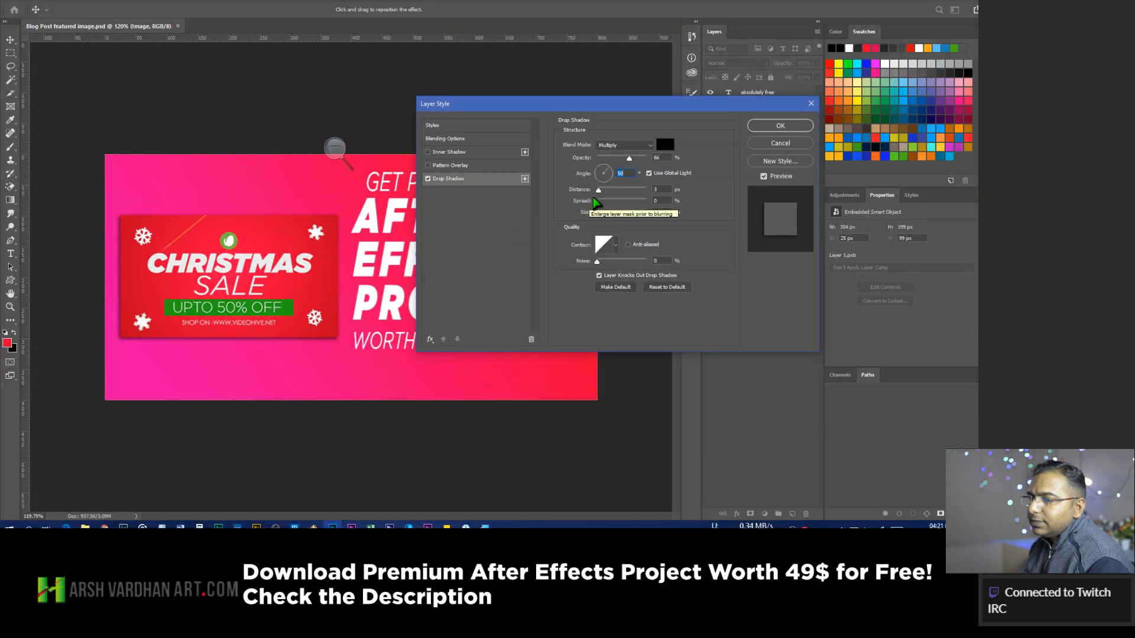
pyautogui.moveTo(598, 190); pyautogui.dragTo(618, 157)
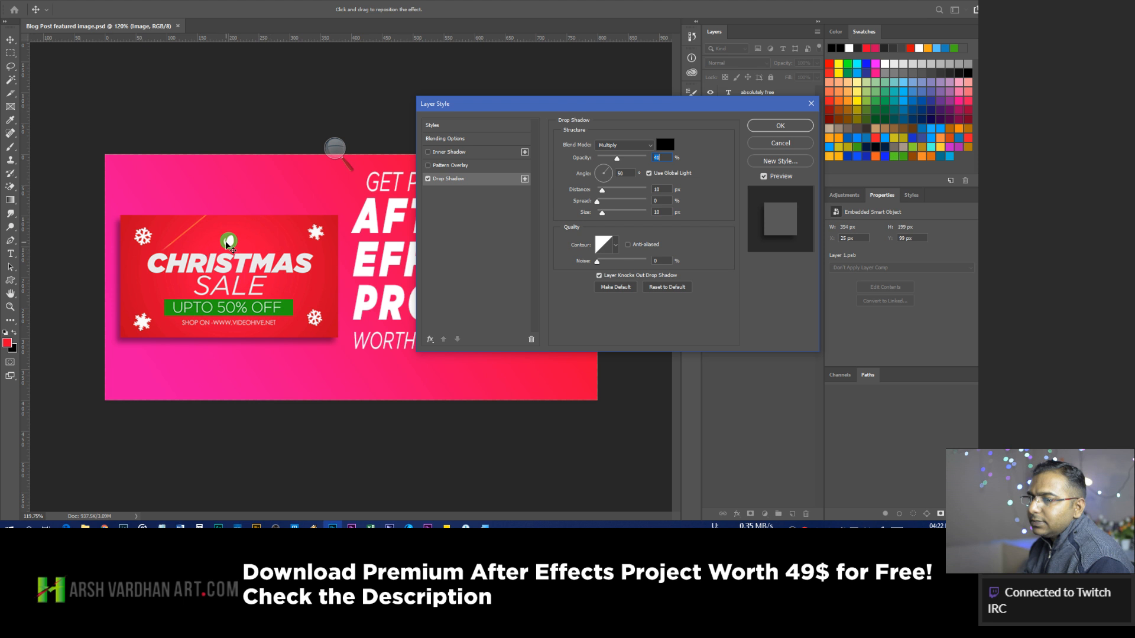
# Compare the picture with and without the drop shadow, and apply the layer style.
pyautogui.click(428, 179)
pyautogui.click(428, 179)
pyautogui.moveTo(574, 103); pyautogui.dragTo(696, 101)
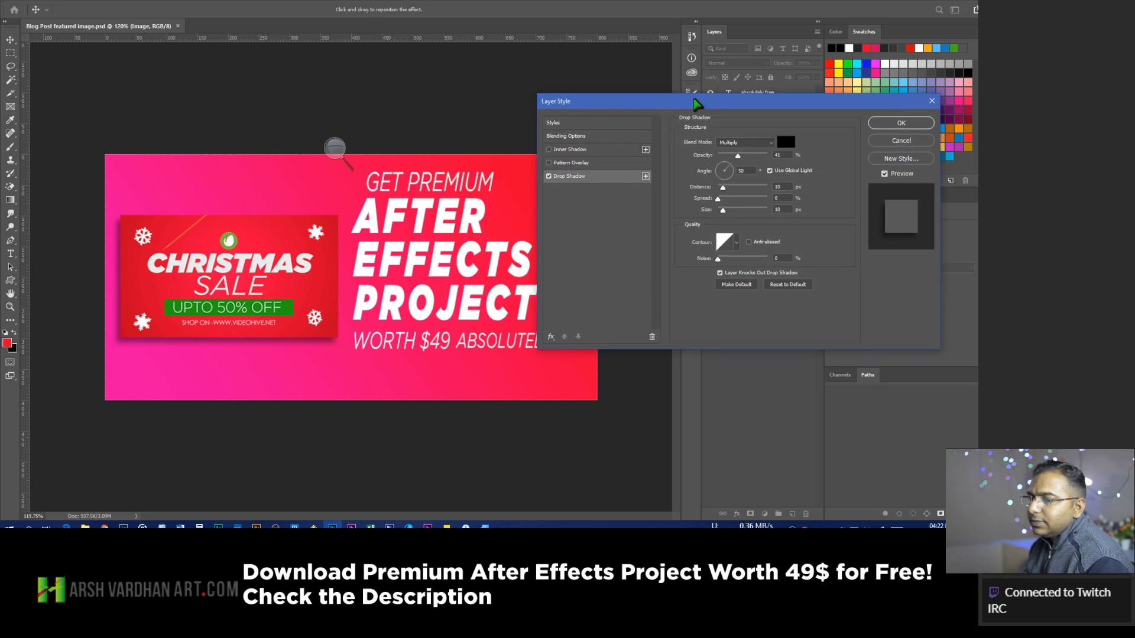
pyautogui.click(885, 124)
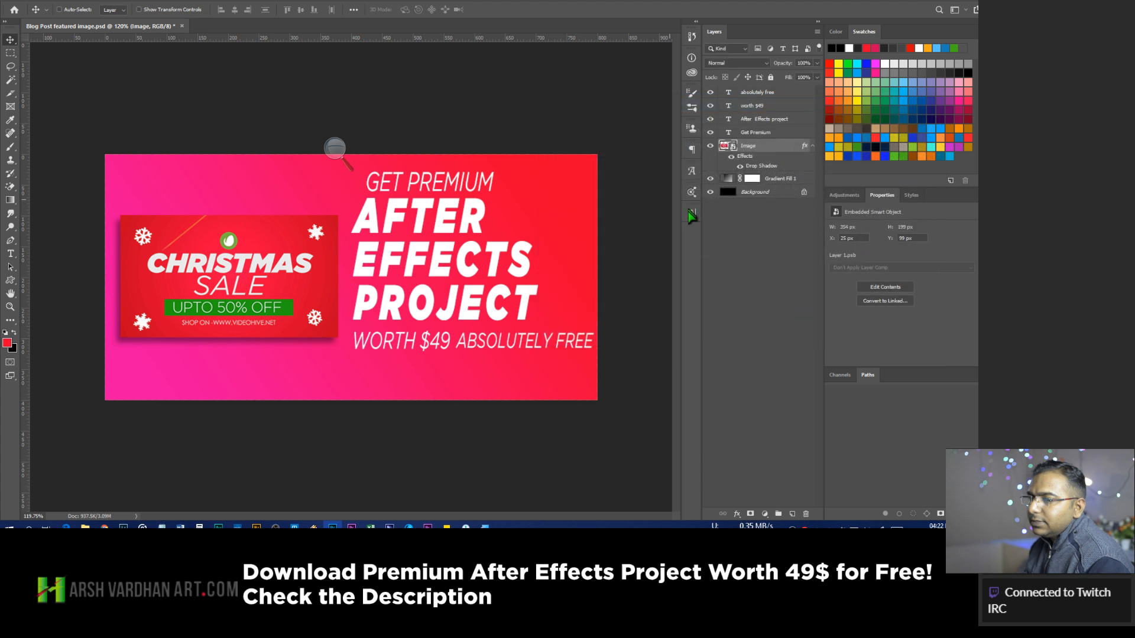
# Save the document and collapse the effects list under the Image layer.
pyautogui.hotkey('ctrl', 's')
pyautogui.click(812, 147)
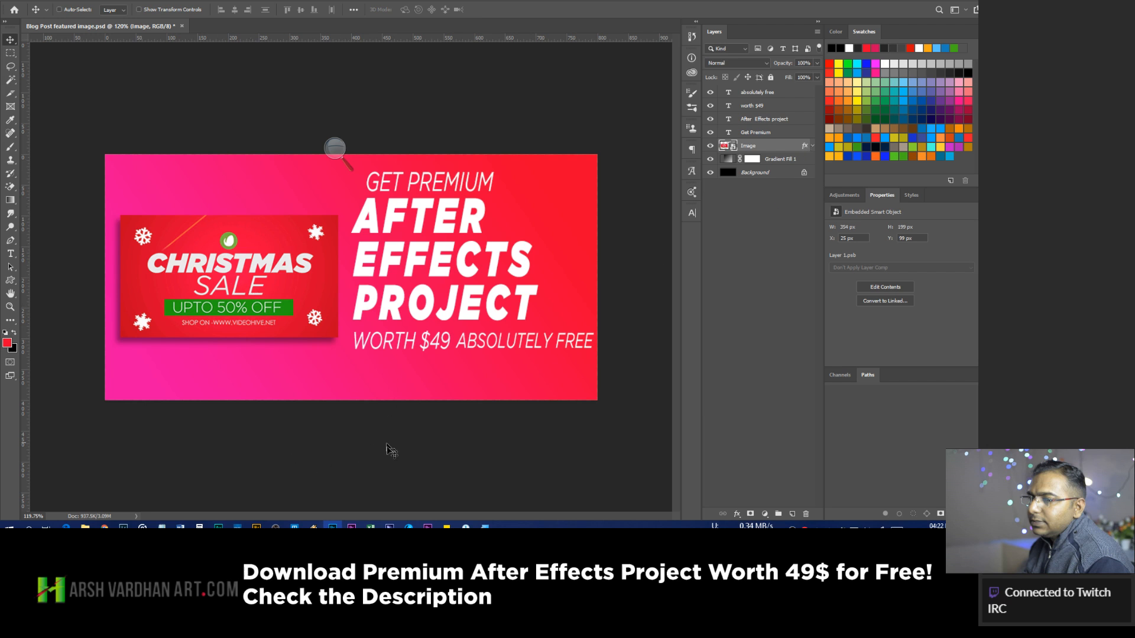
# Switch to OBS and the Capture One Live View window to check the stream and camera, and return to Photoshop.
pyautogui.click(275, 525)
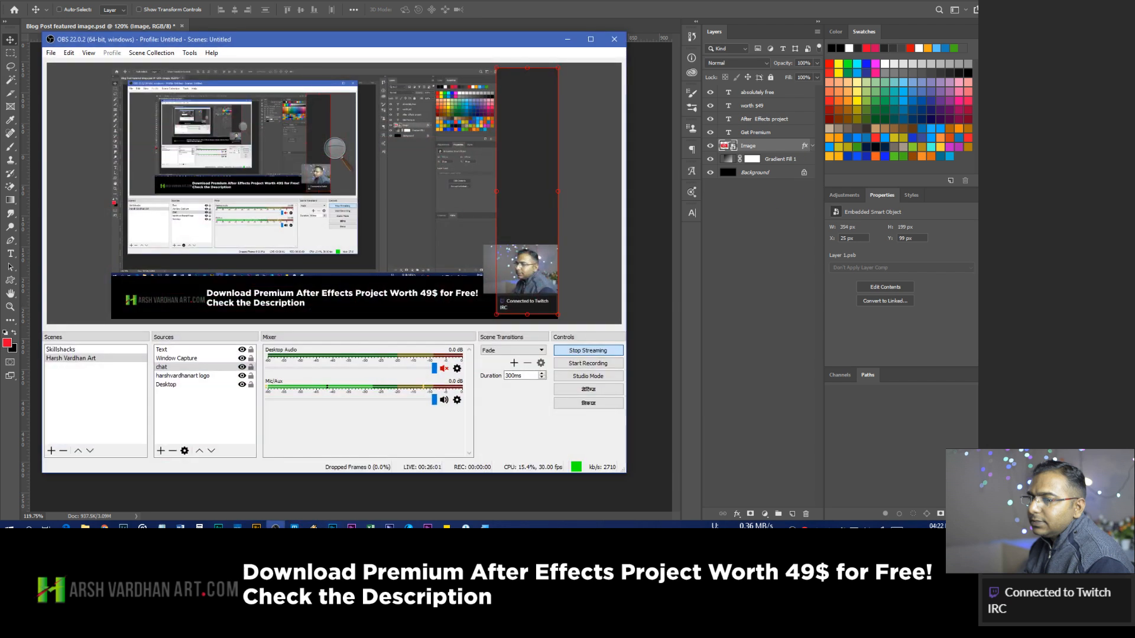
pyautogui.click(276, 525)
pyautogui.moveTo(468, 526)
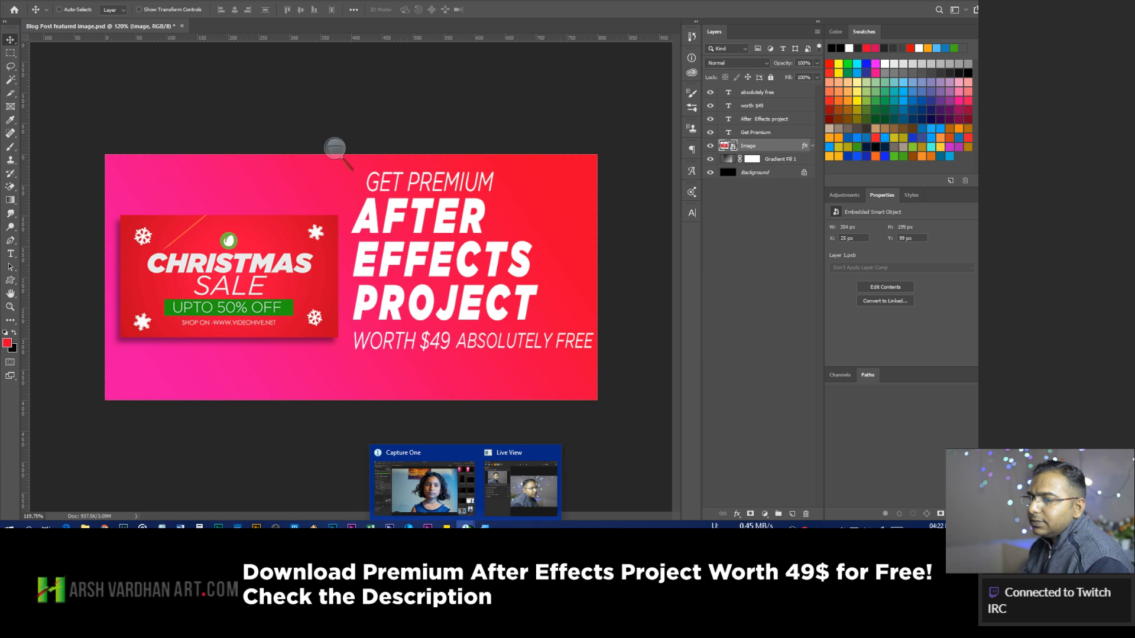
pyautogui.click(497, 498)
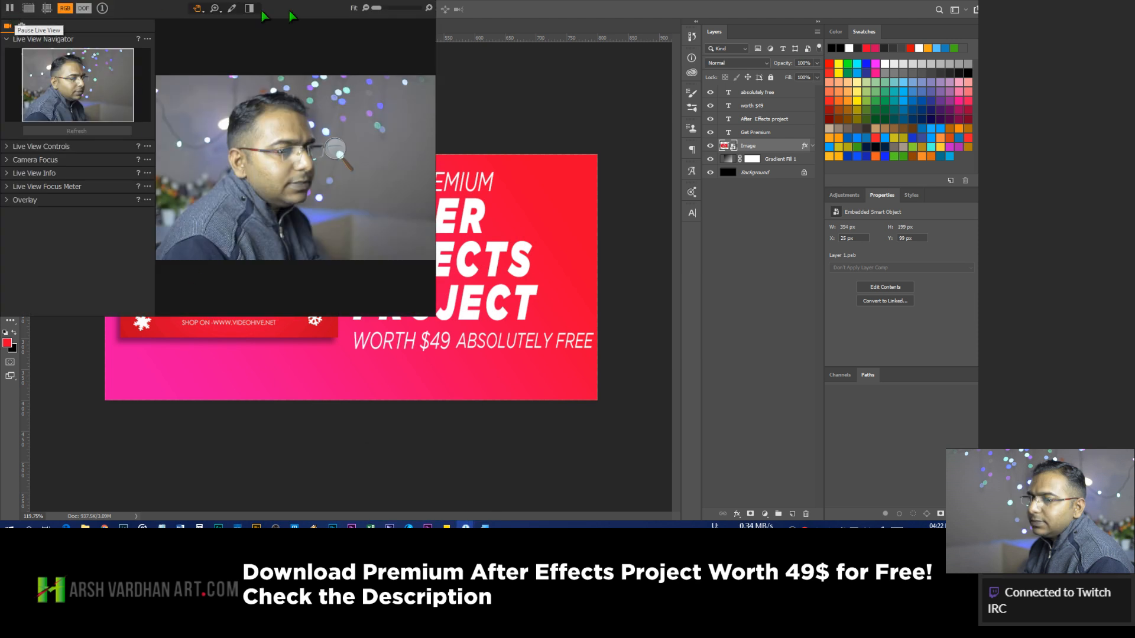
pyautogui.click(722, 454)
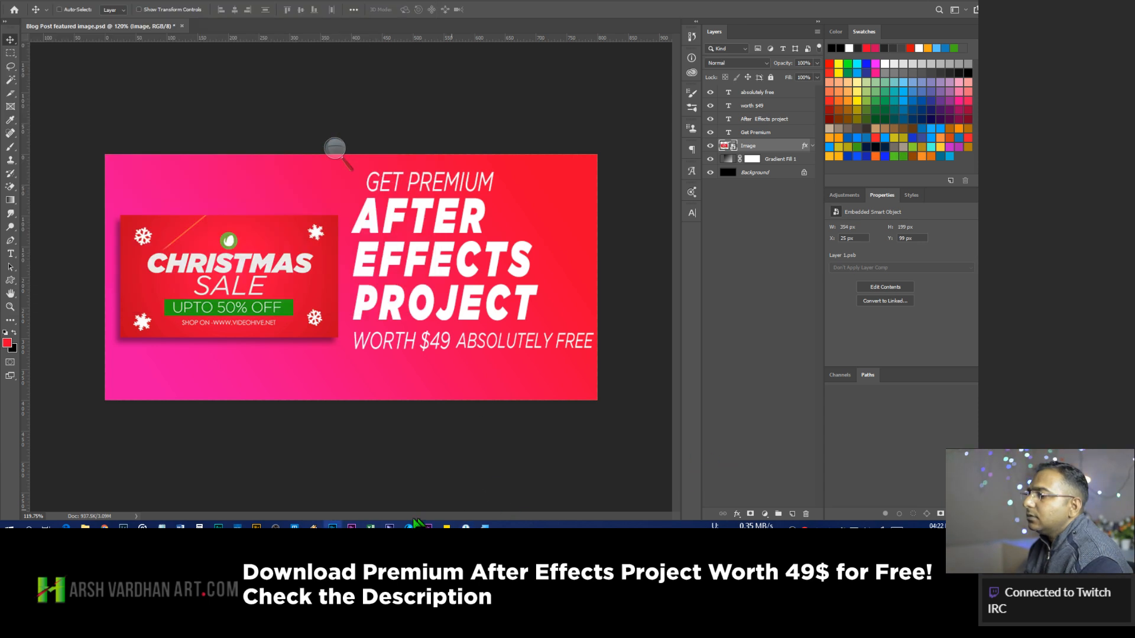
# Switch to the browser to check the live stream on the Facebook page and YouTube live dashboard, and return to Photoshop.
pyautogui.click(104, 525)
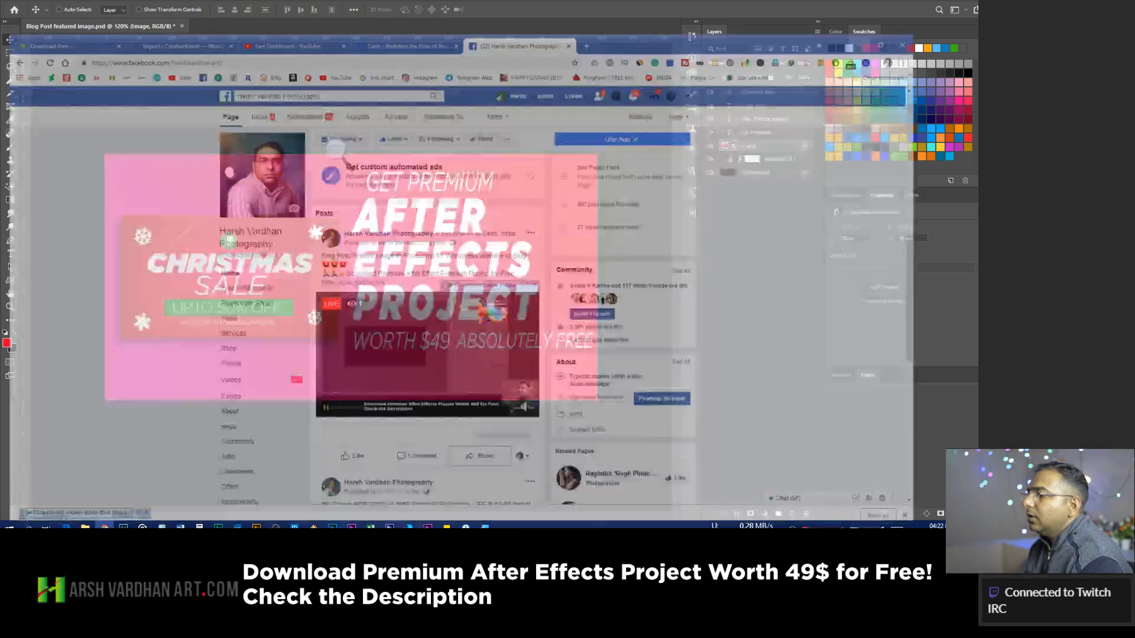
pyautogui.scroll(-3, 417, 264)
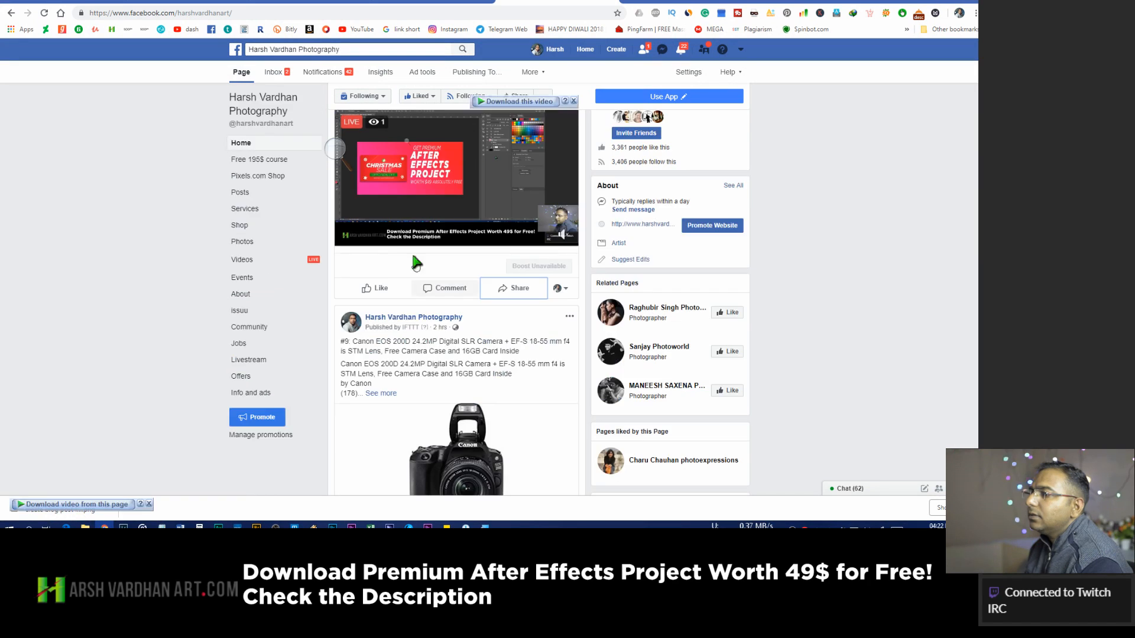
pyautogui.click(435, 2)
pyautogui.click(306, 2)
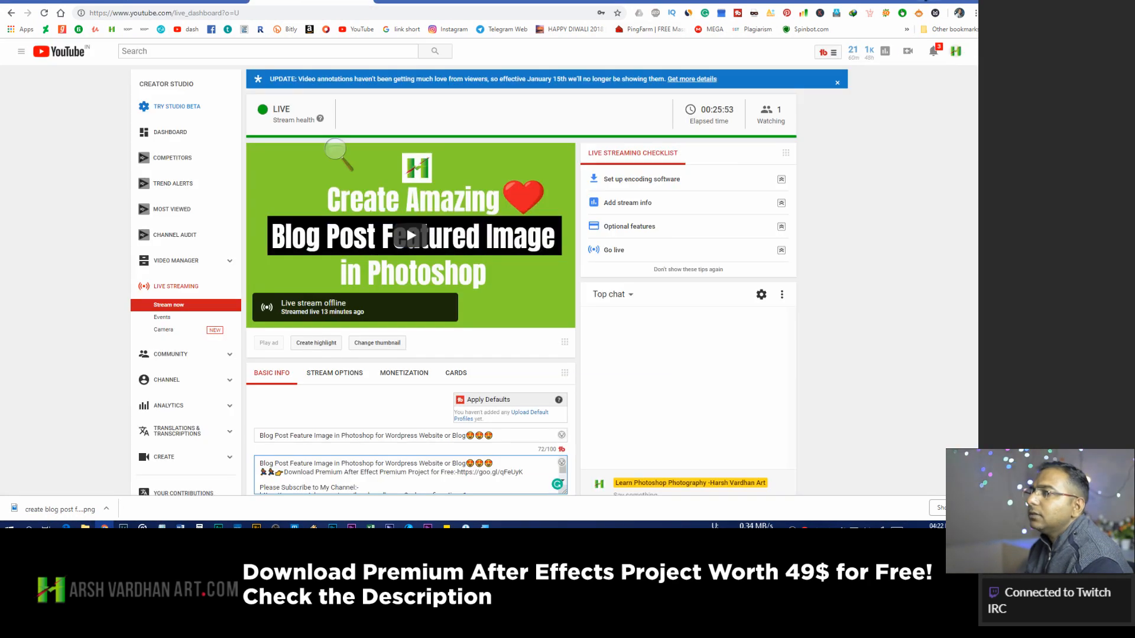
pyautogui.hotkey('alt', 'Tab')
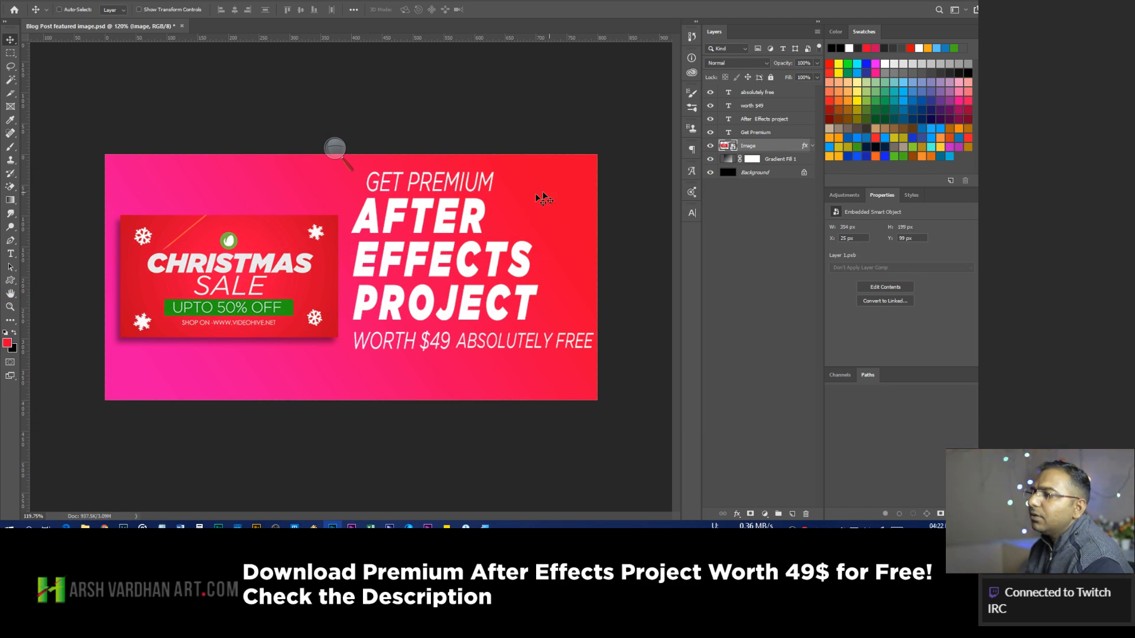
# Set the Get Premium text layer to Raleway Light at 33.86 pt.
pyautogui.click(752, 135)
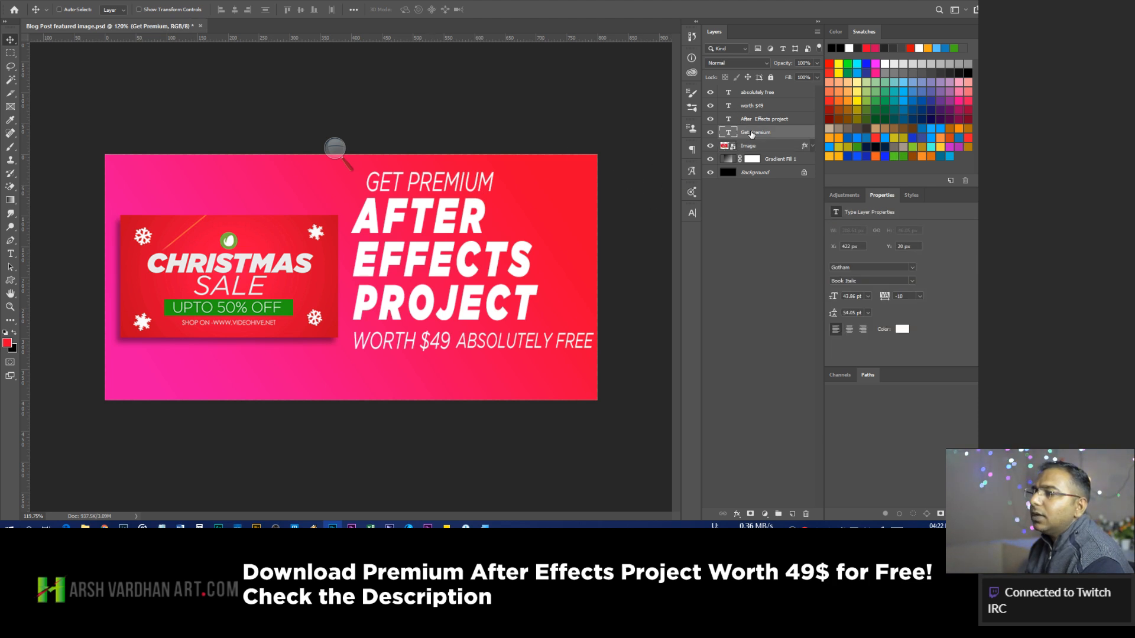
pyautogui.click(691, 212)
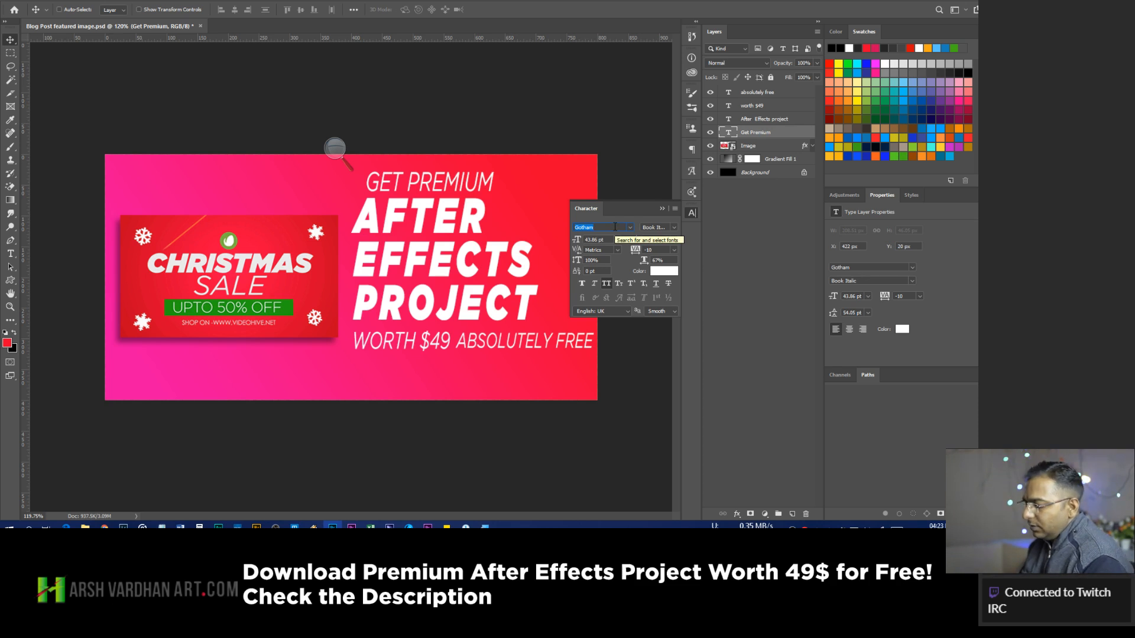
pyautogui.write('raleway')
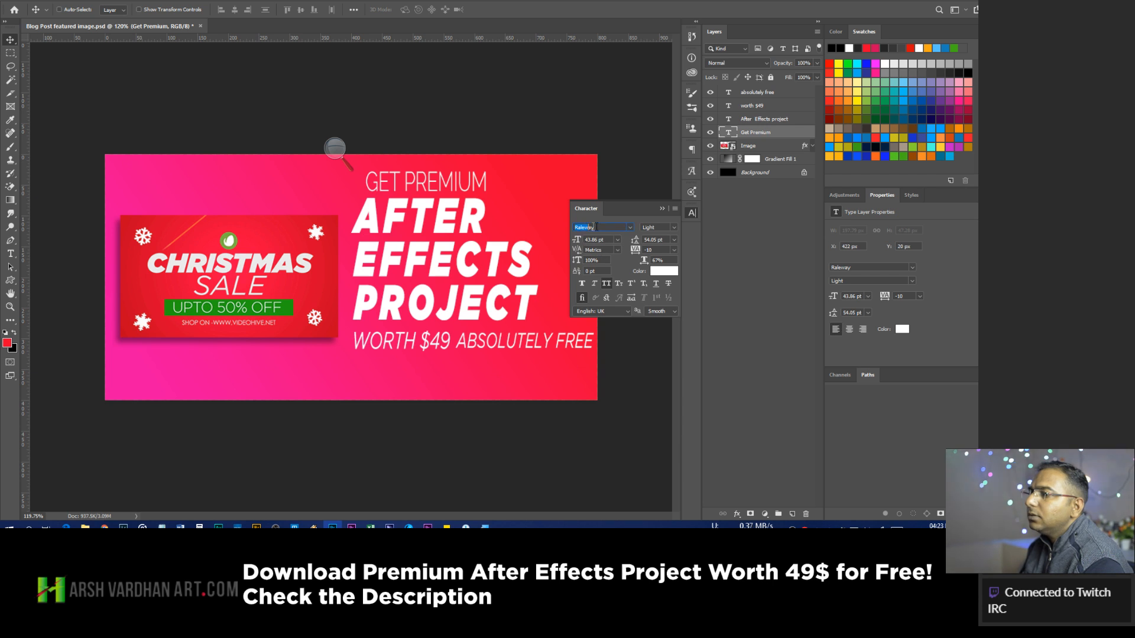
pyautogui.click(630, 229)
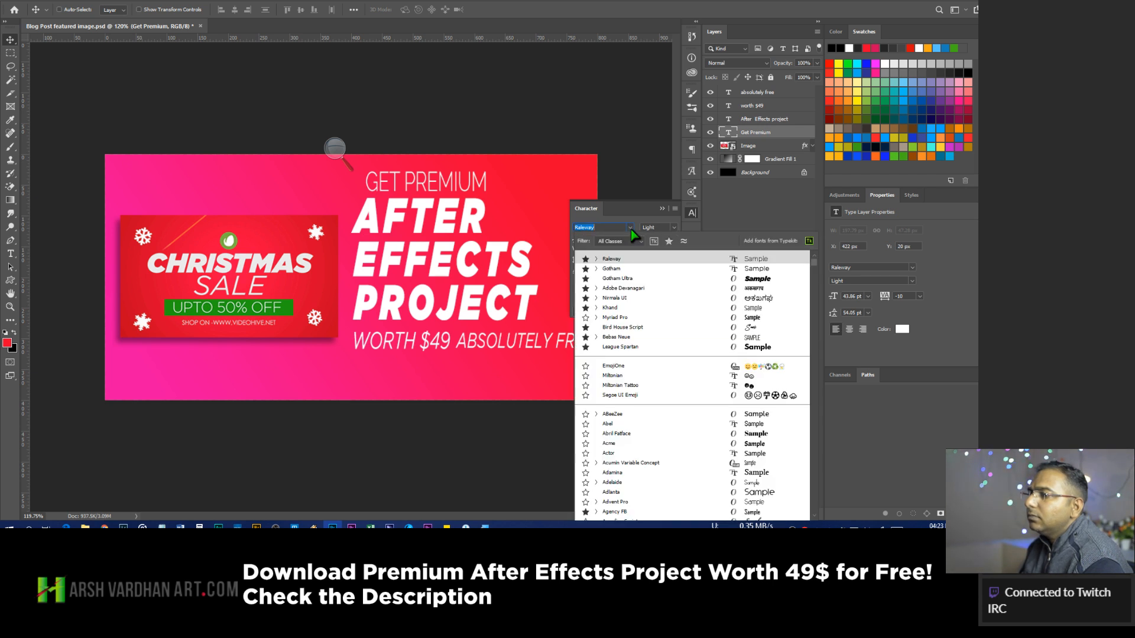
pyautogui.click(618, 228)
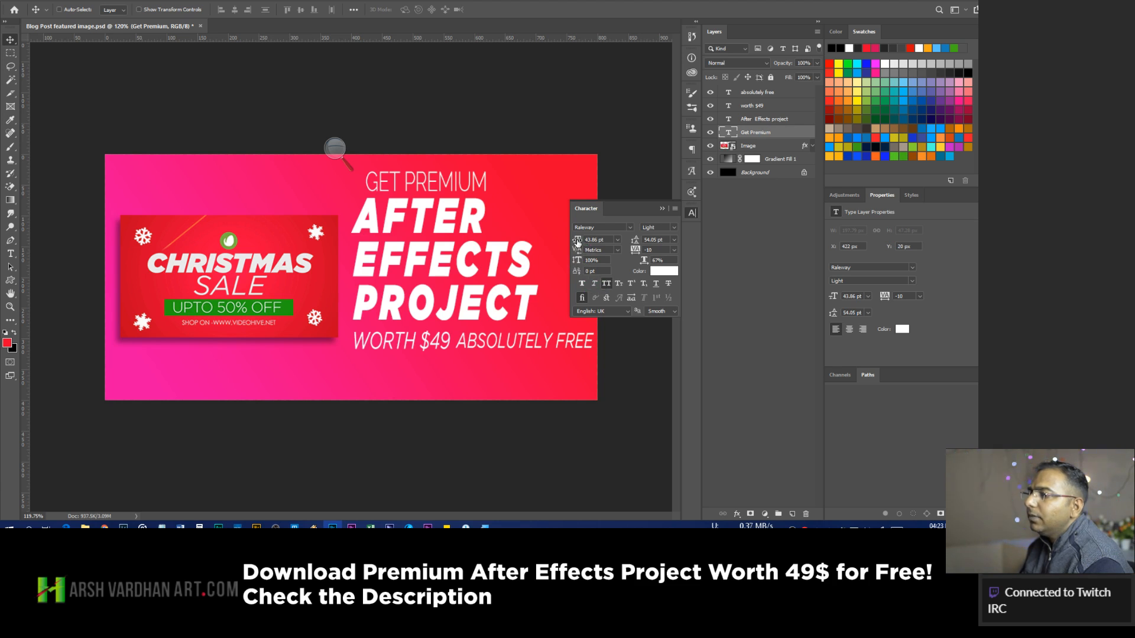
pyautogui.moveTo(579, 241); pyautogui.dragTo(576, 238)
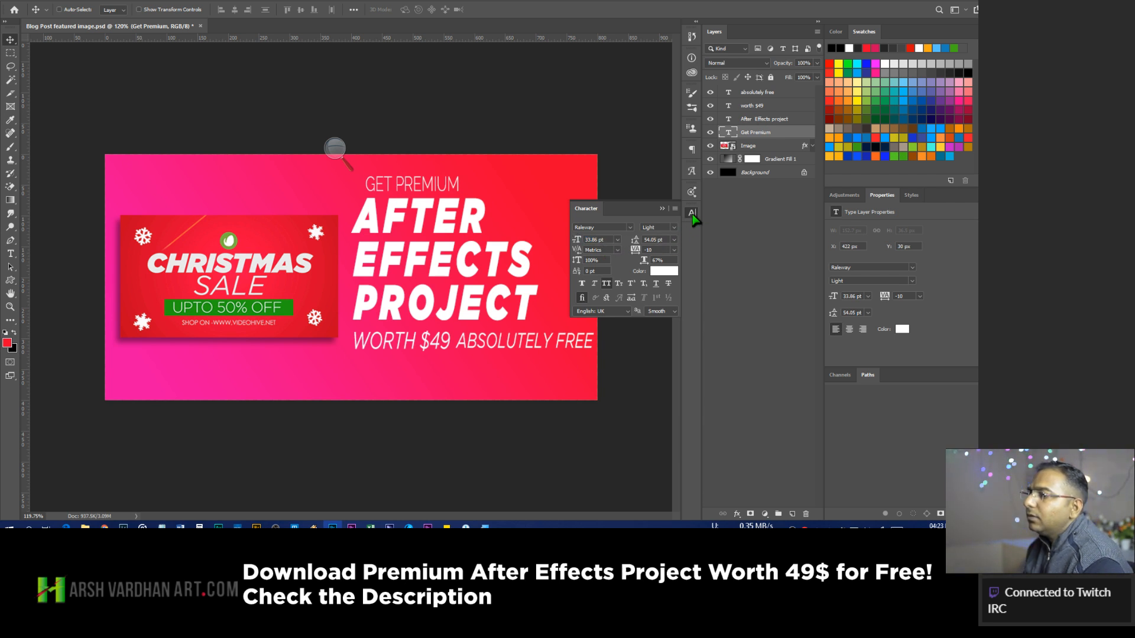
pyautogui.click(692, 213)
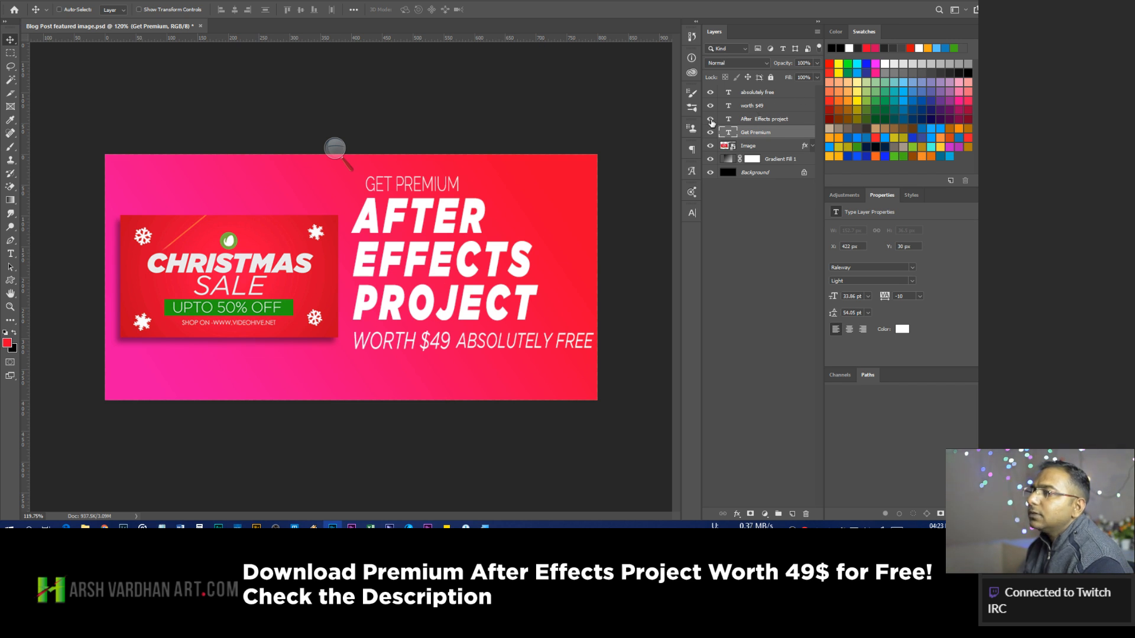
# Set the worth $49 text layer to Raleway Regular at 35.65 pt.
pyautogui.click(742, 111)
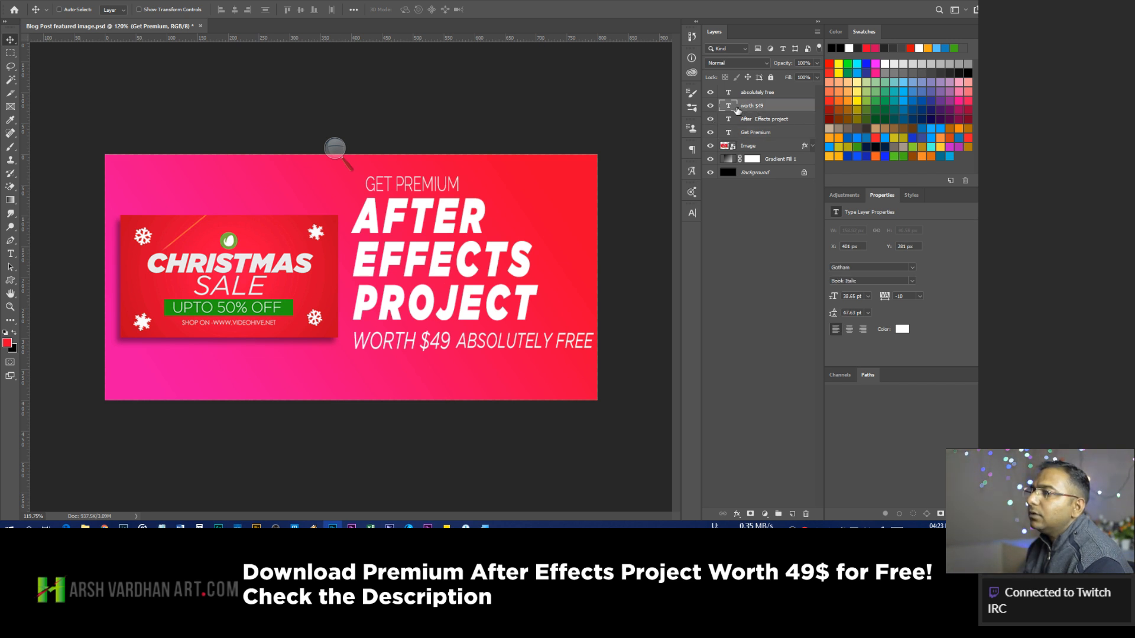
pyautogui.click(692, 213)
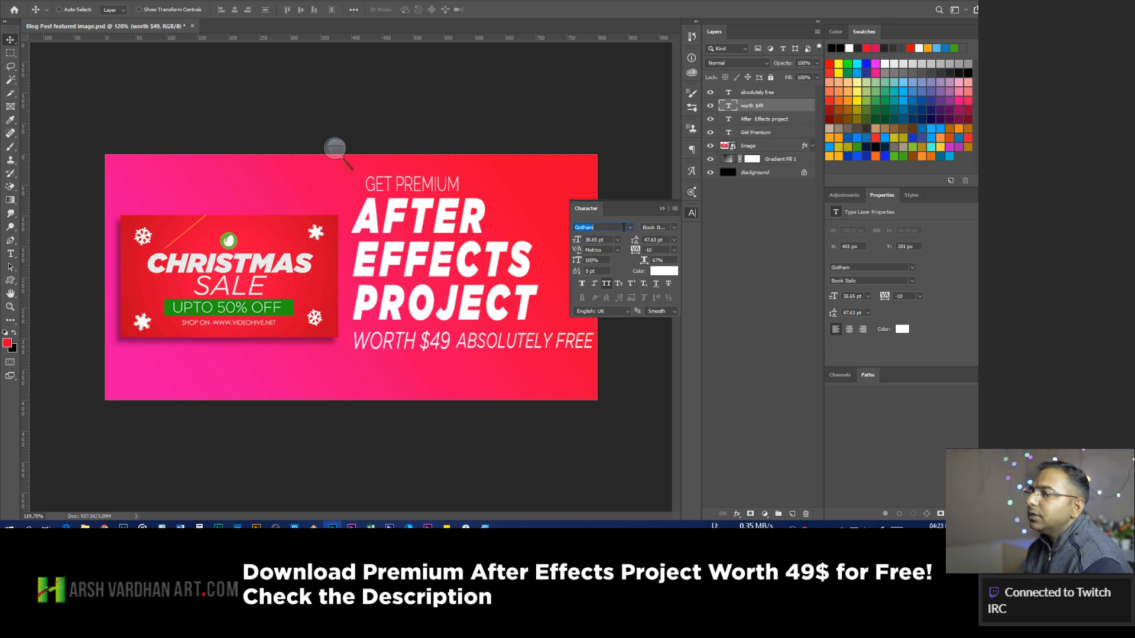
pyautogui.click(629, 228)
pyautogui.click(616, 255)
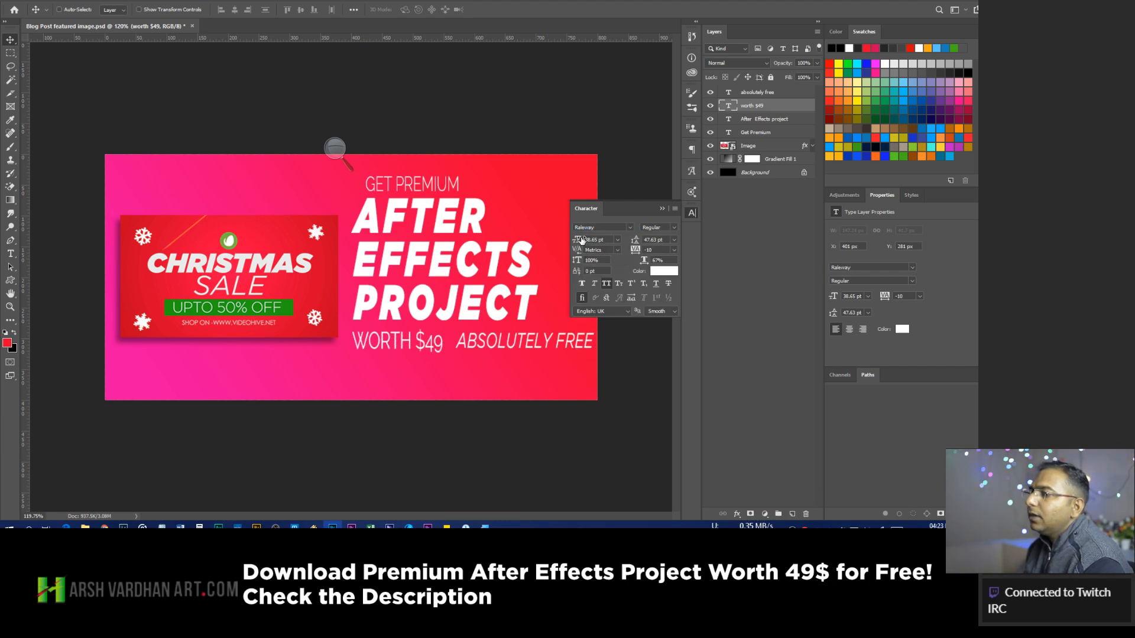
pyautogui.moveTo(578, 239); pyautogui.dragTo(579, 236)
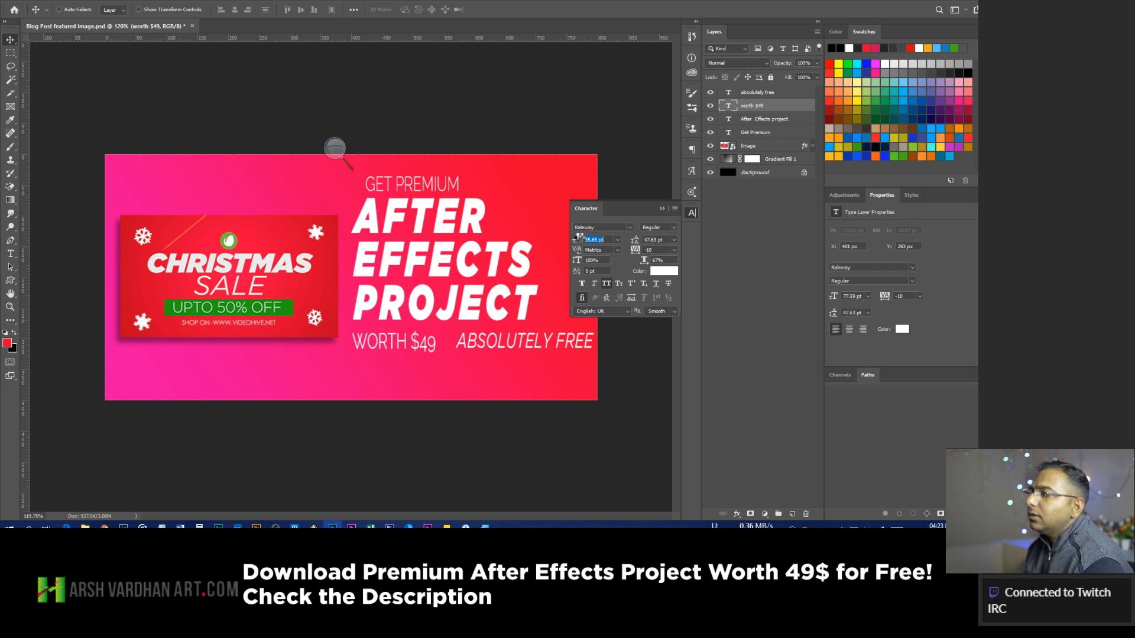
pyautogui.click(692, 213)
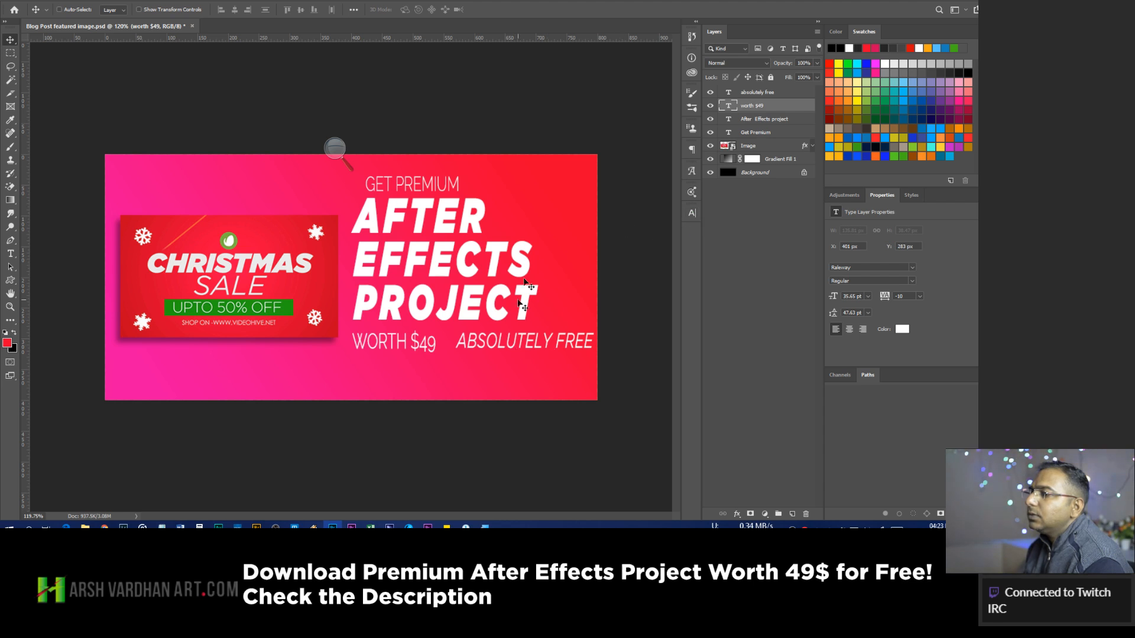
# Set the absolutely free text layer to Raleway Regular at 25.13 pt.
pyautogui.click(749, 93)
pyautogui.click(692, 212)
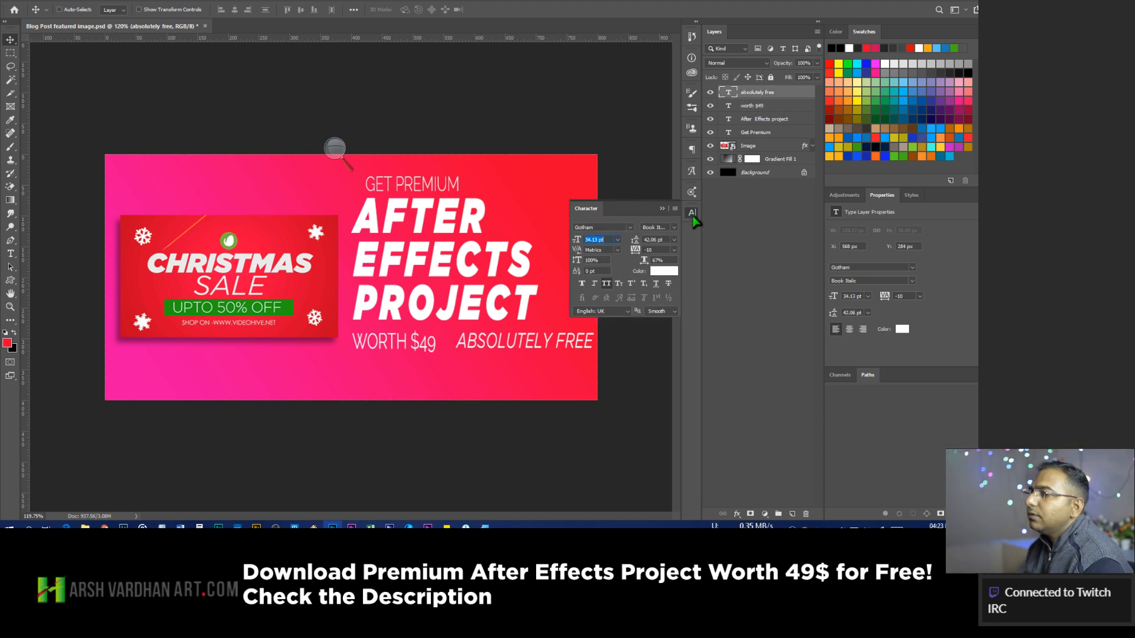
pyautogui.click(630, 227)
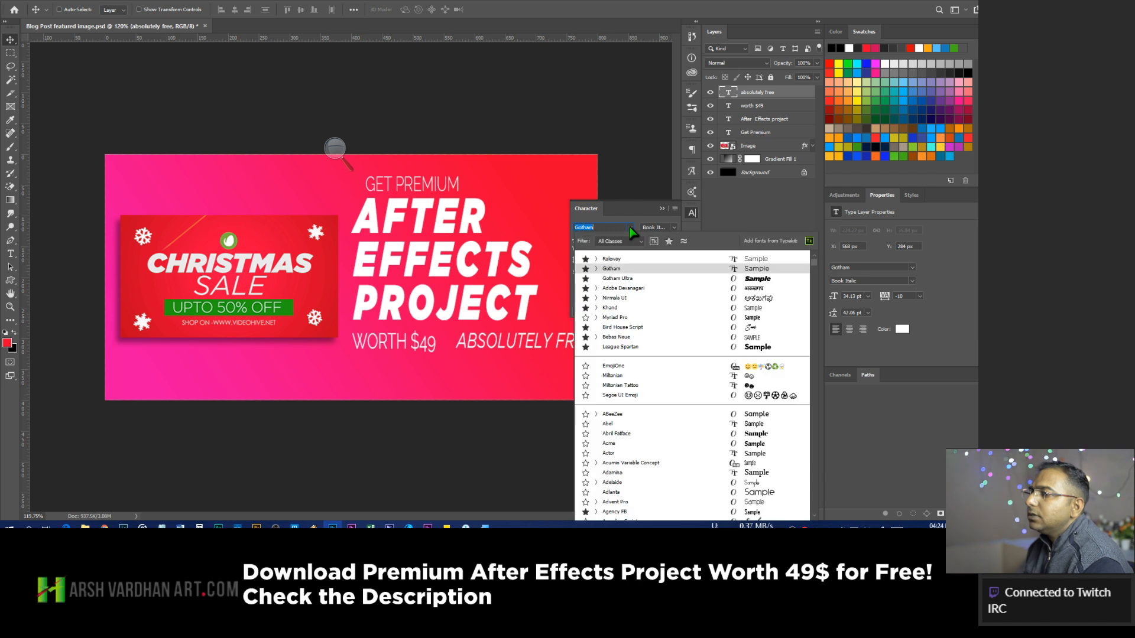
pyautogui.click(619, 259)
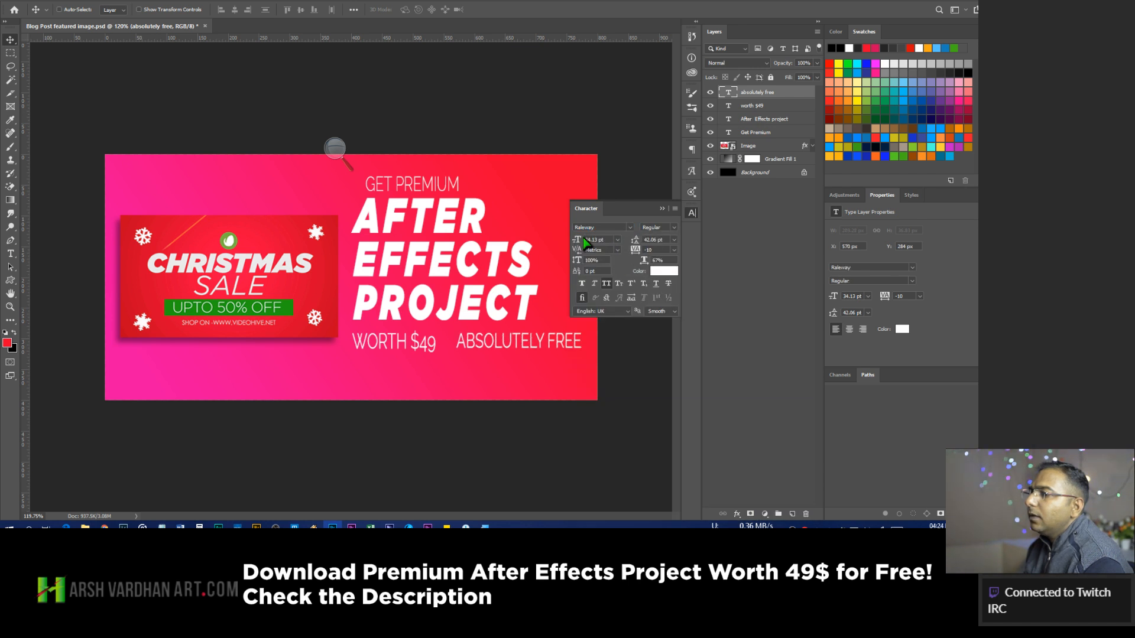
pyautogui.moveTo(584, 241)
pyautogui.mouseDown()
pyautogui.moveTo(571, 239)
pyautogui.moveTo(578, 235)
pyautogui.mouseUp()
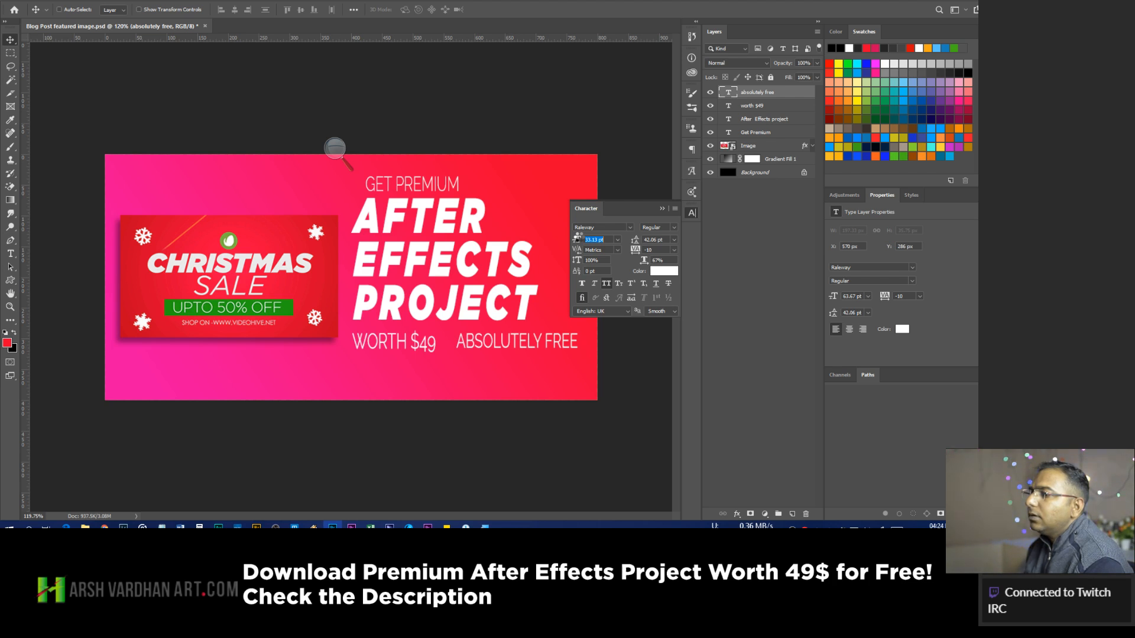
pyautogui.moveTo(579, 235); pyautogui.dragTo(576, 236)
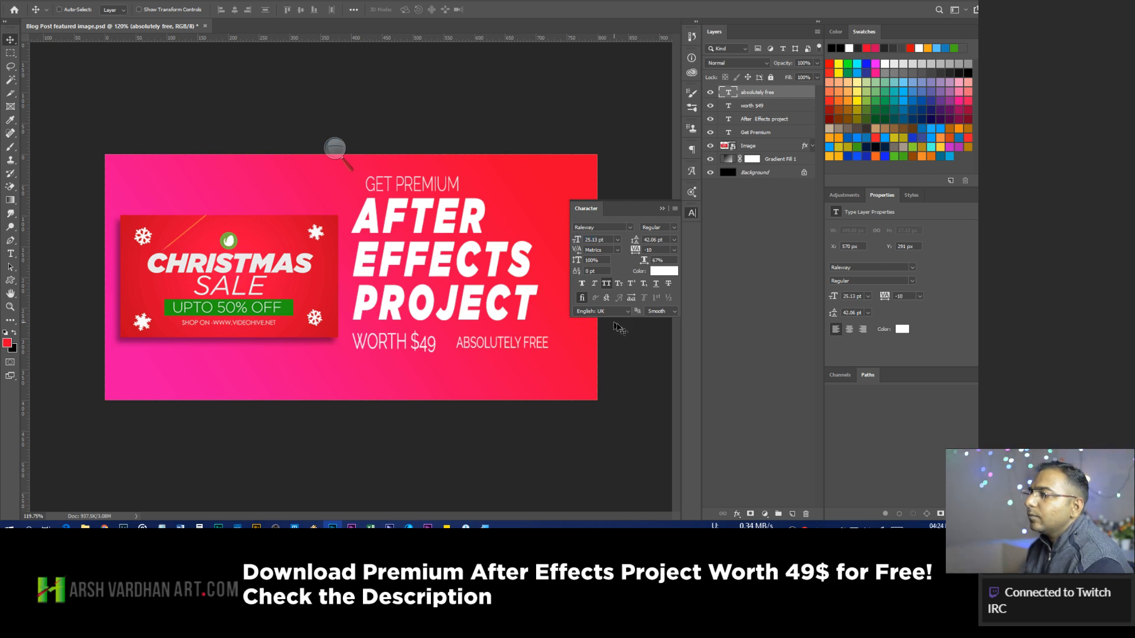
# Delete the word ABSOLUTELY from the absolutely free text layer, keeping only FREE.
pyautogui.doubleClick(734, 98)
pyautogui.moveTo(523, 343); pyautogui.dragTo(450, 341)
pyautogui.press('BackSpace')
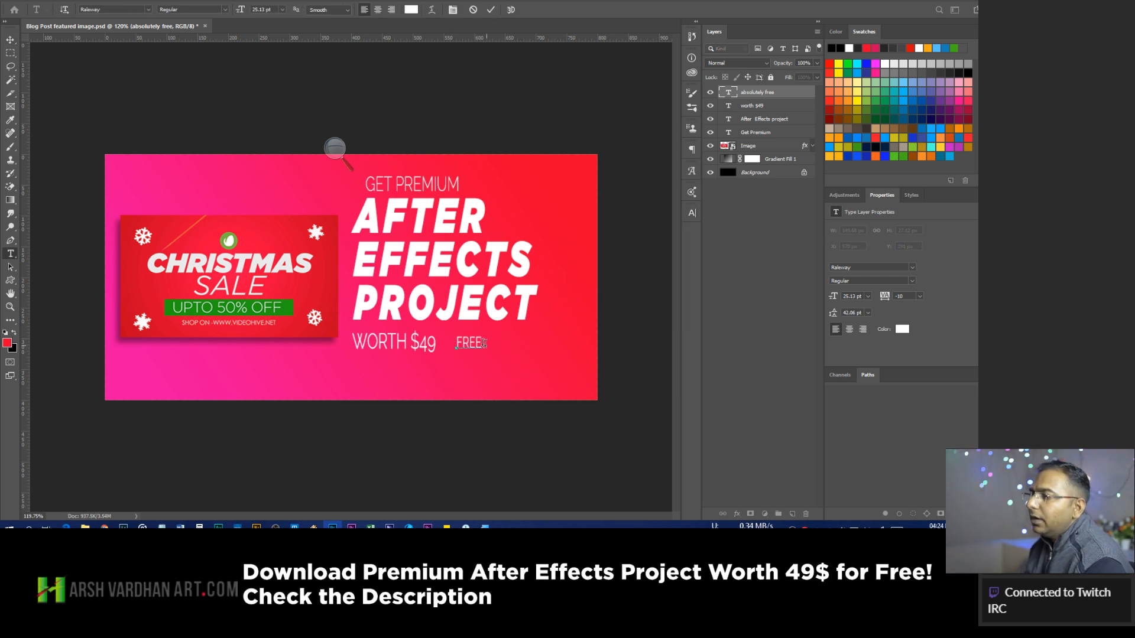
# Set the word FREE to Gotham Ultra Italic at 67.13 pt and commit the text edit.
pyautogui.moveTo(457, 342); pyautogui.dragTo(509, 344)
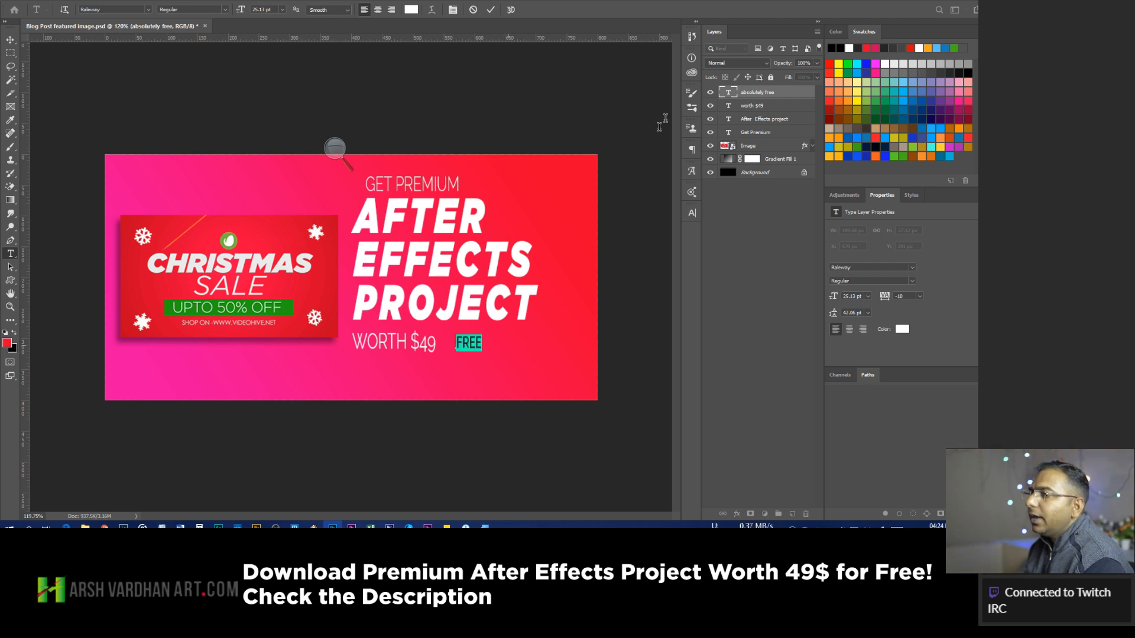
pyautogui.click(692, 214)
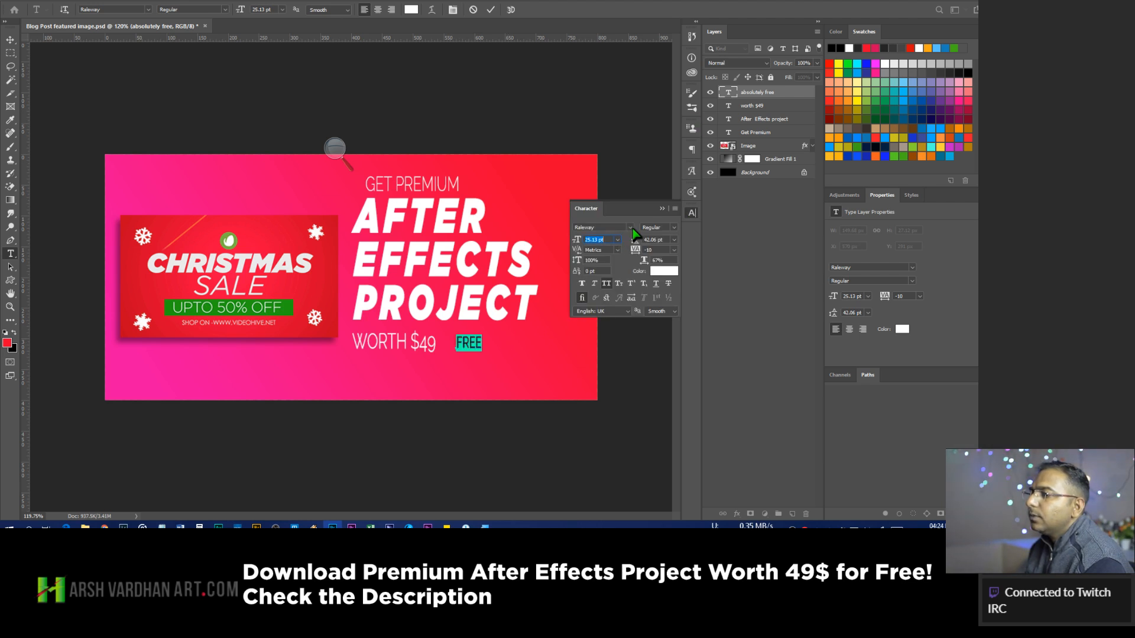
pyautogui.click(630, 228)
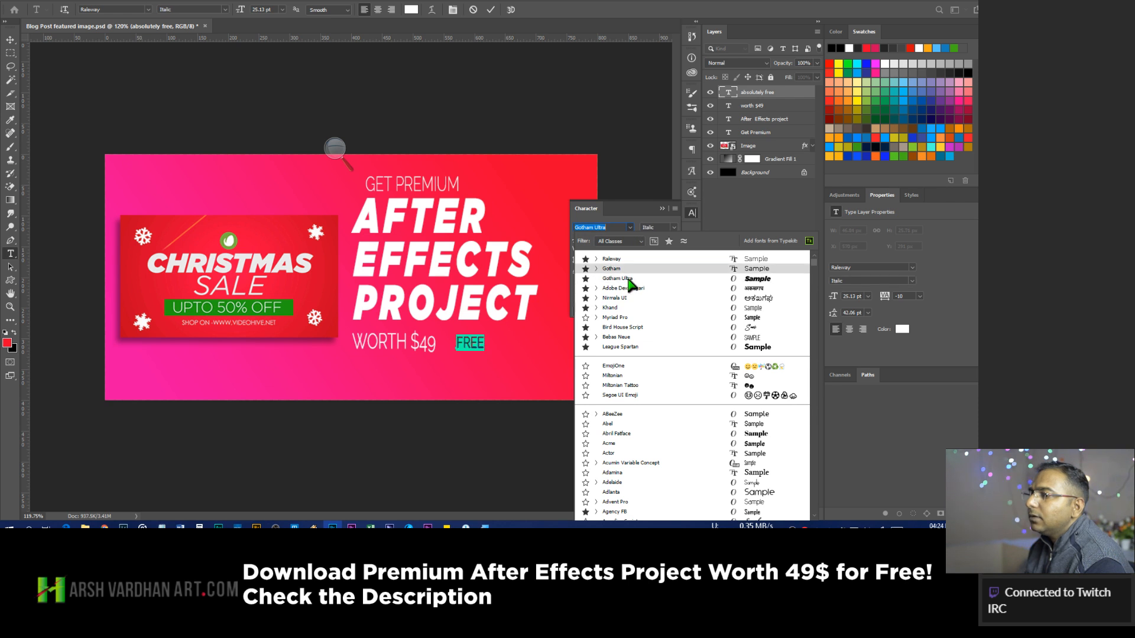
pyautogui.click(630, 279)
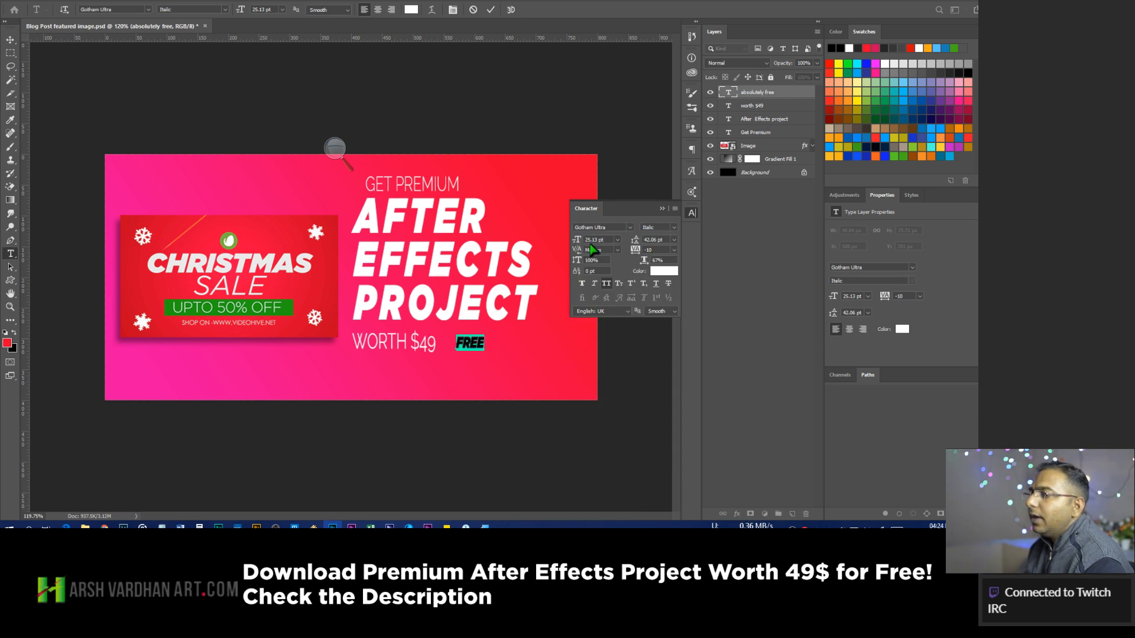
pyautogui.moveTo(577, 240); pyautogui.dragTo(599, 241)
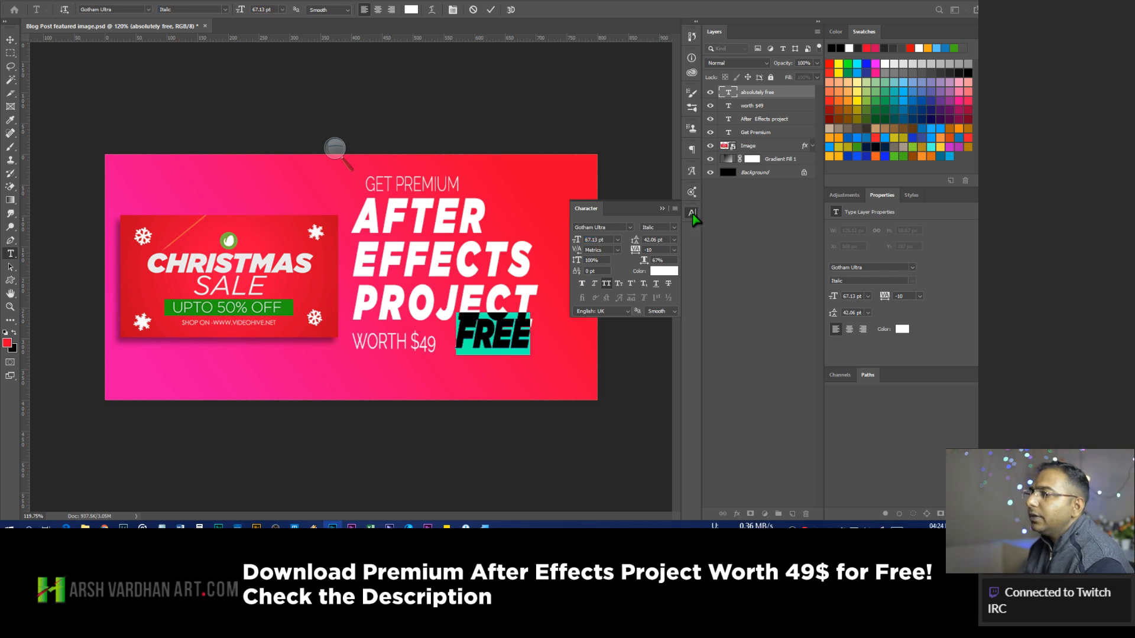
pyautogui.click(692, 212)
pyautogui.click(490, 9)
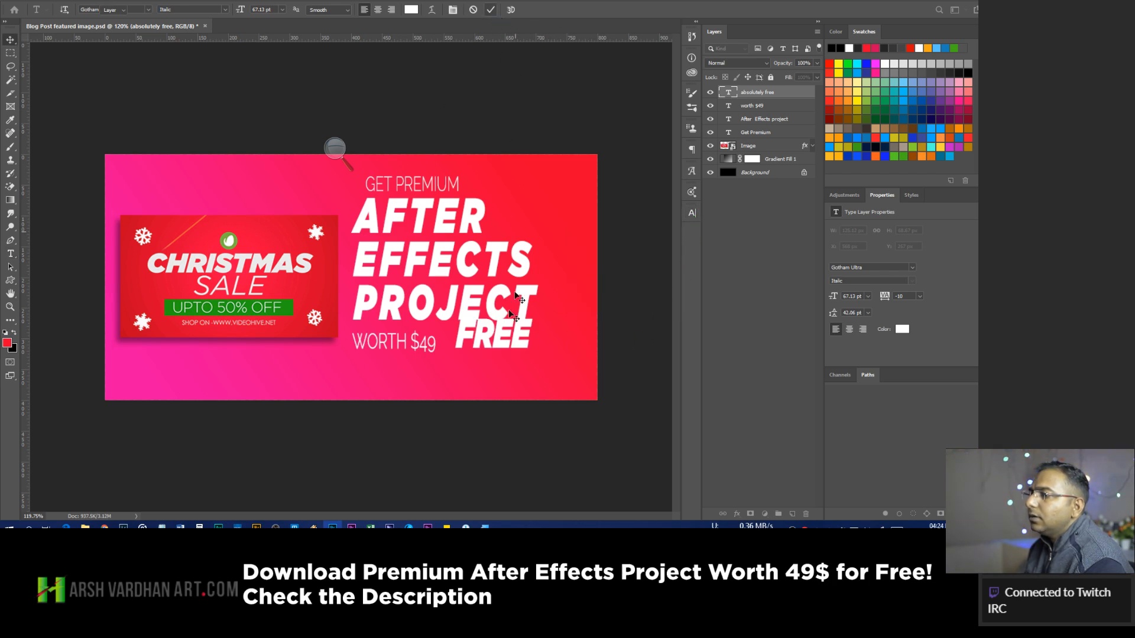
# Move the FREE text below PROJECT beside WORTH $49, and set its font size to 70.13 pt.
pyautogui.press('v')
pyautogui.moveTo(493, 343); pyautogui.dragTo(488, 349)
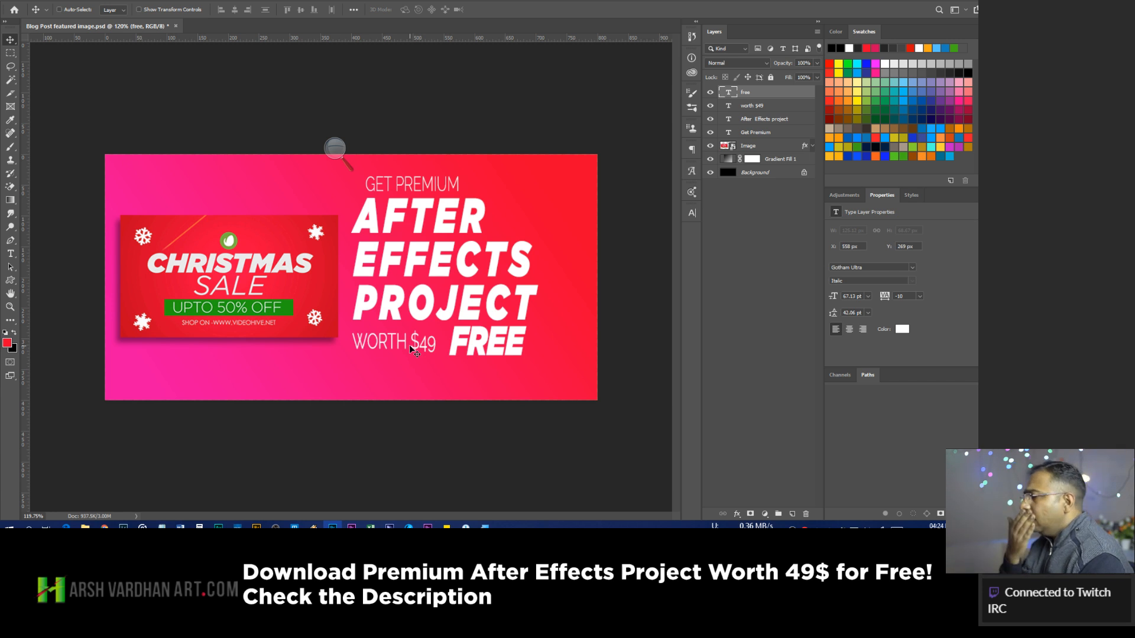
pyautogui.click(692, 171)
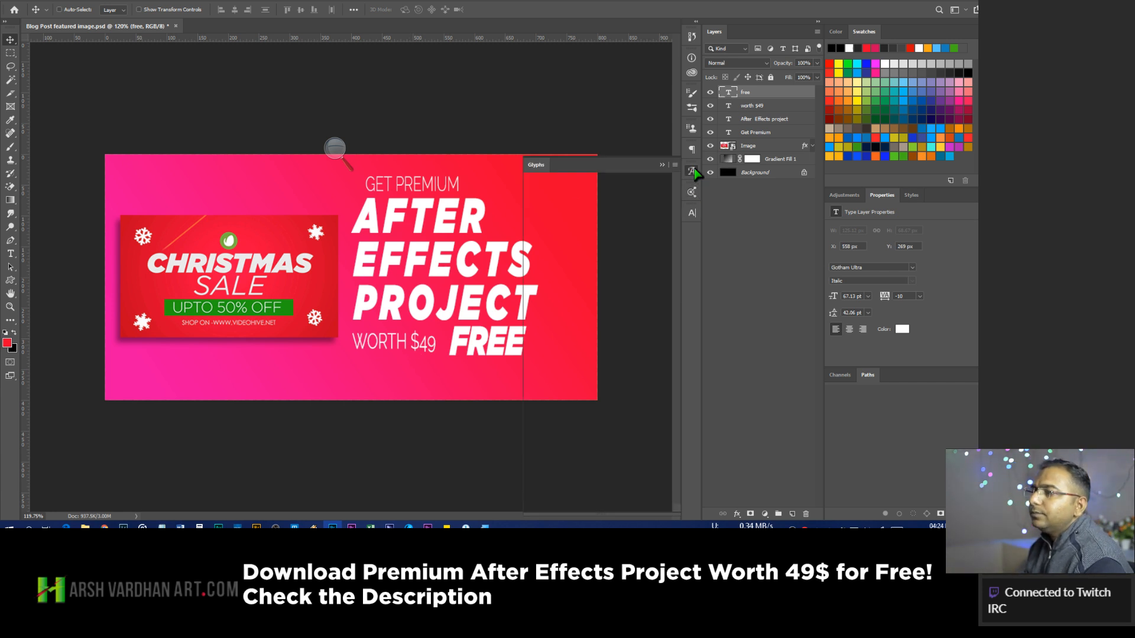
pyautogui.click(693, 214)
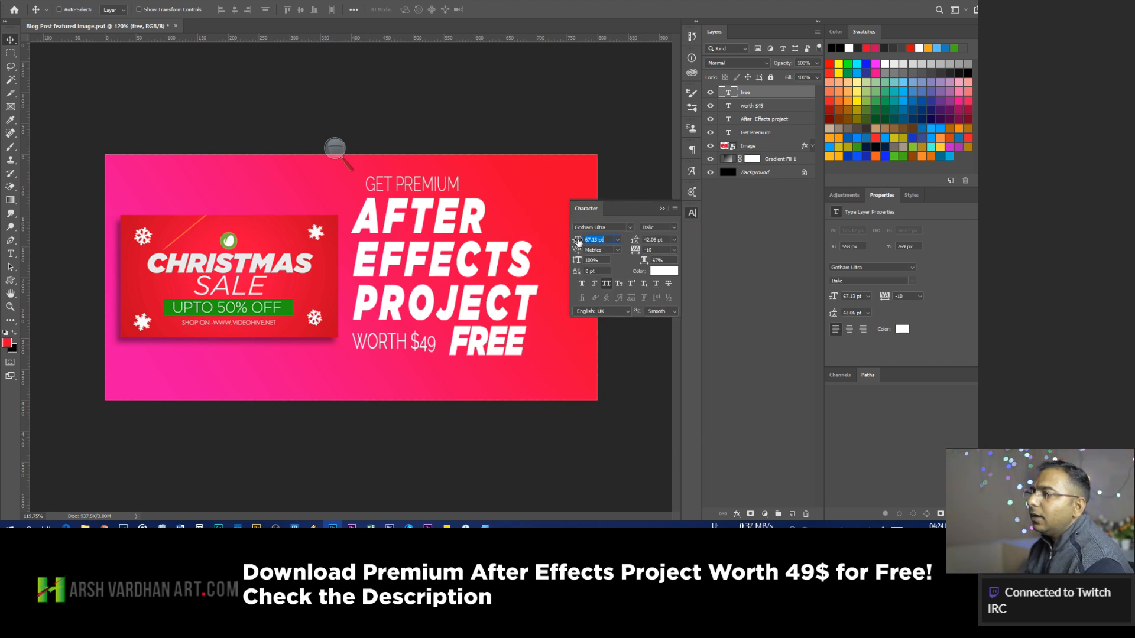
pyautogui.press('Up')
pyautogui.press('Up')
pyautogui.press('Up')
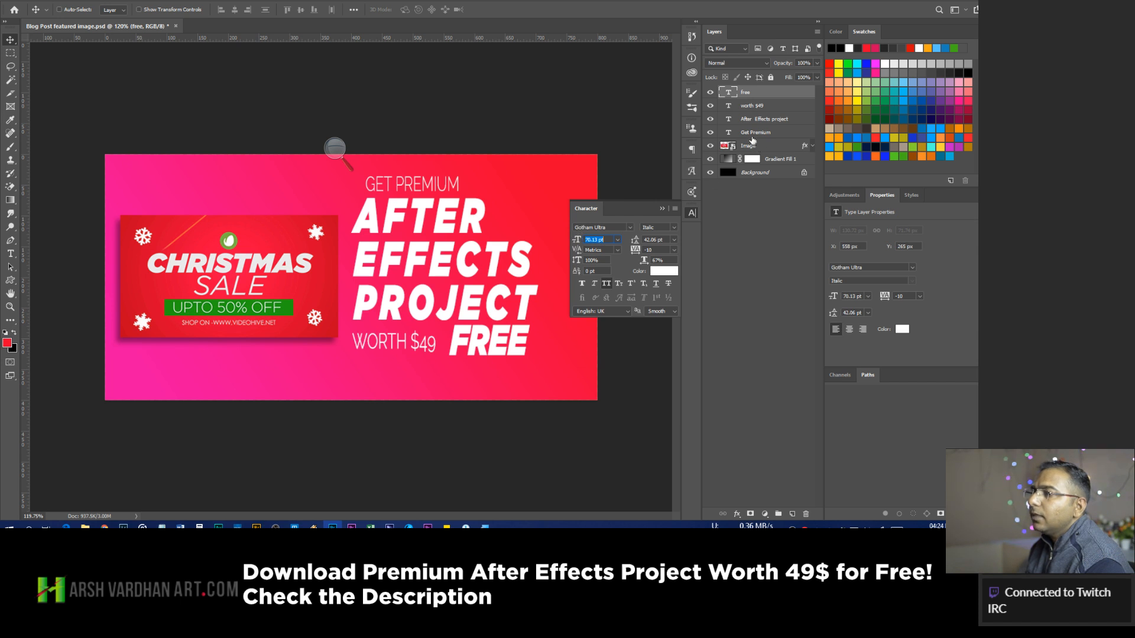
# Select the worth $49 text layer.
pyautogui.click(755, 106)
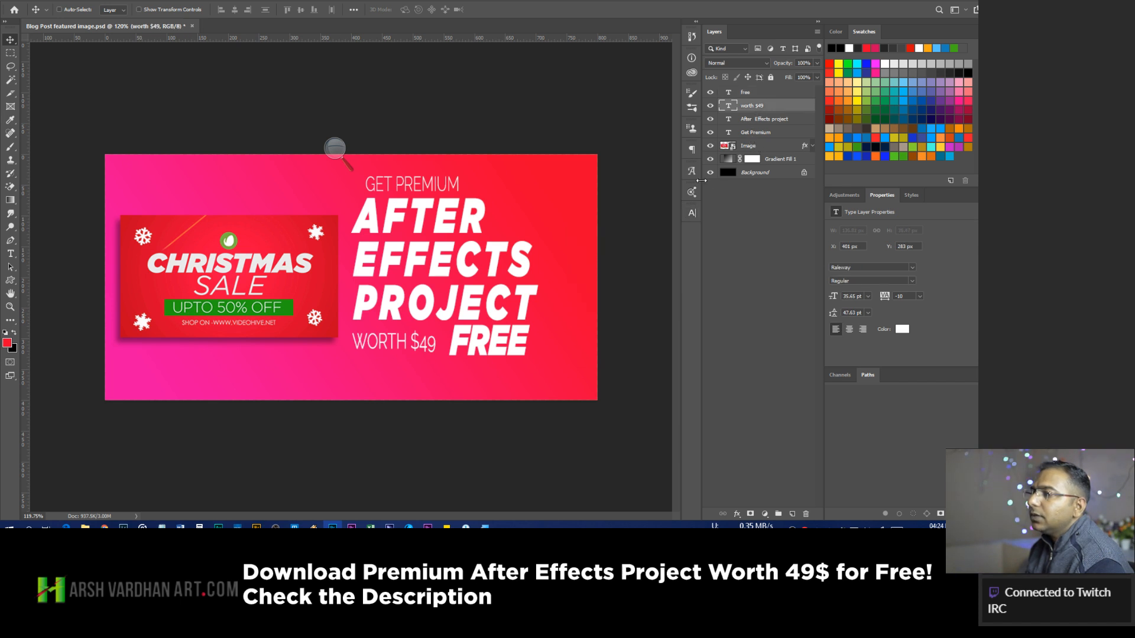
# Enlarge only the "$49" part of the "WORTH $49" text to 53.65 pt and give it the Bold style.
pyautogui.doubleClick(729, 108)
pyautogui.click(412, 343)
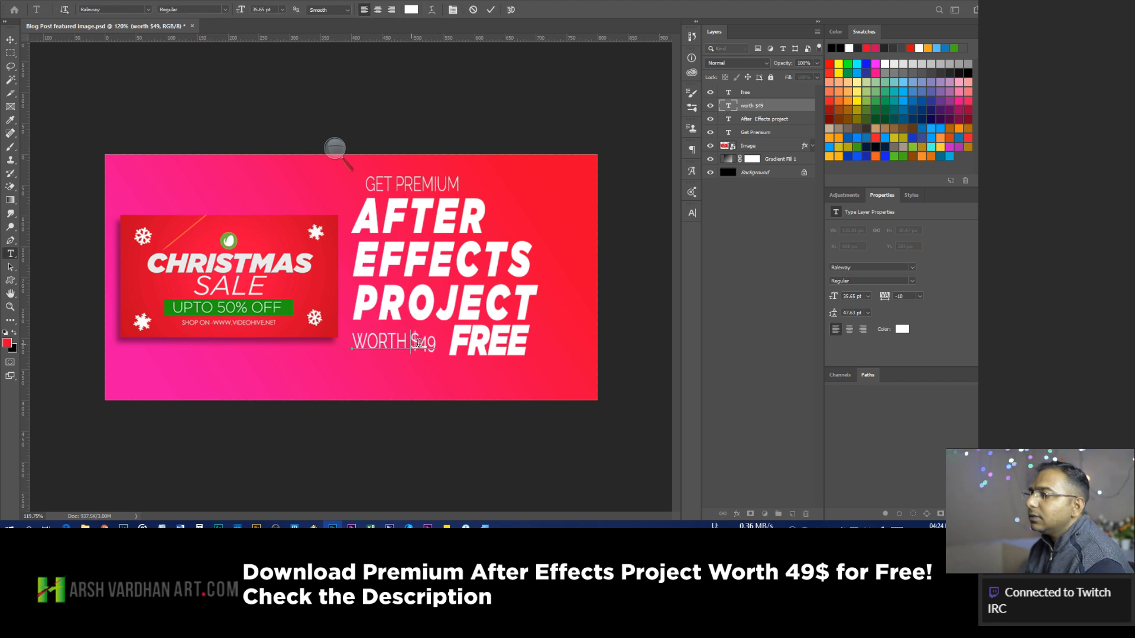
pyautogui.doubleClick(418, 343)
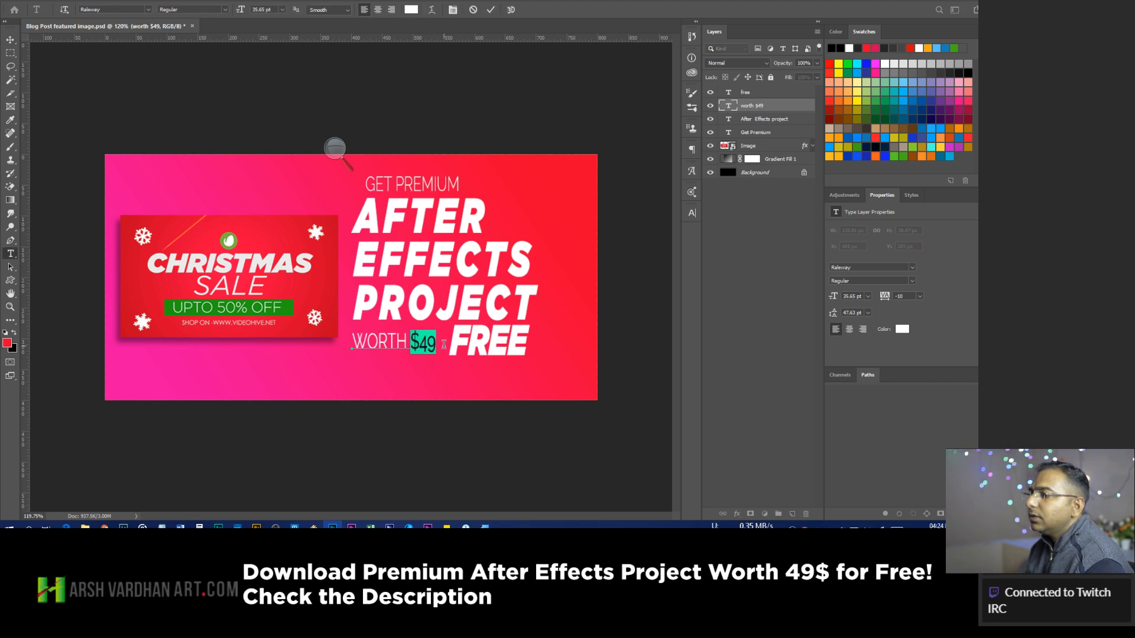
pyautogui.click(693, 214)
pyautogui.moveTo(578, 240); pyautogui.dragTo(589, 240)
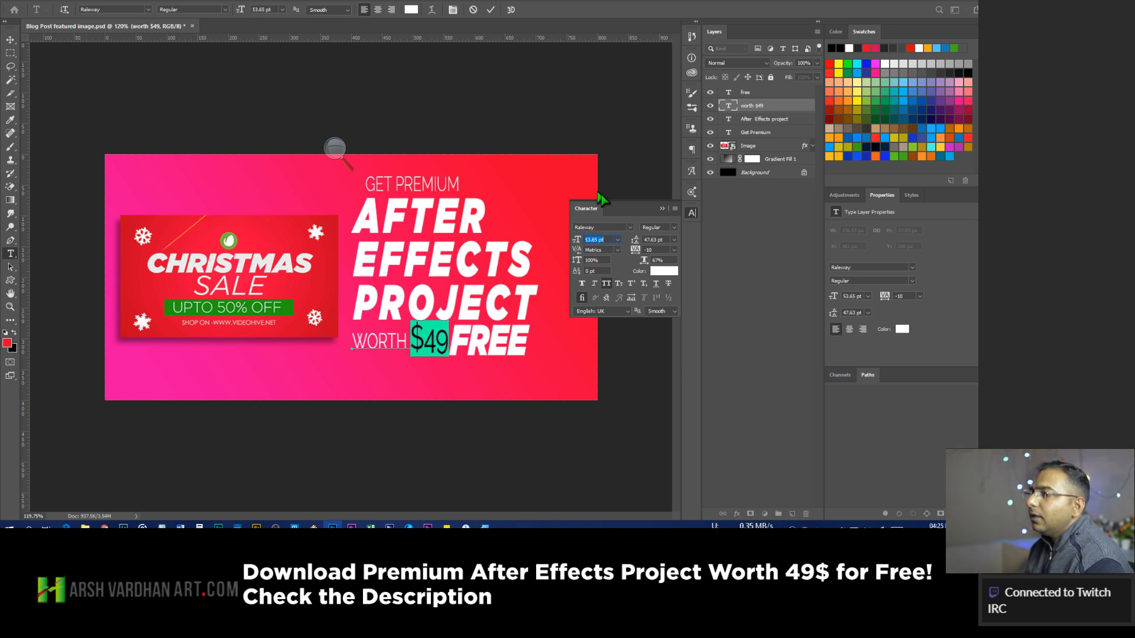
pyautogui.click(660, 227)
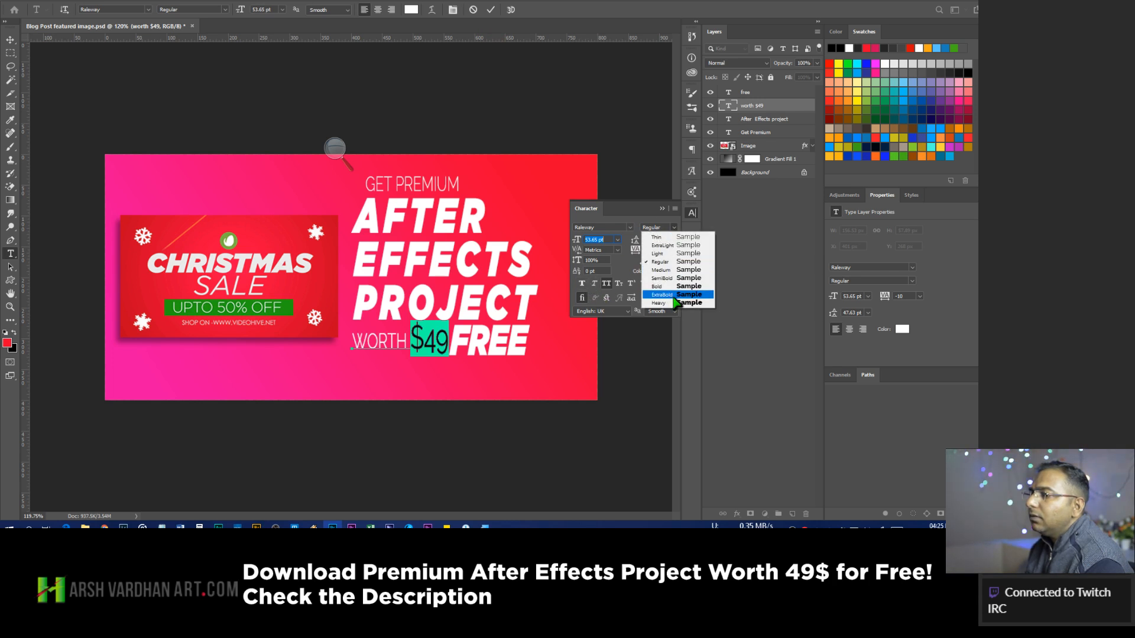
pyautogui.click(673, 287)
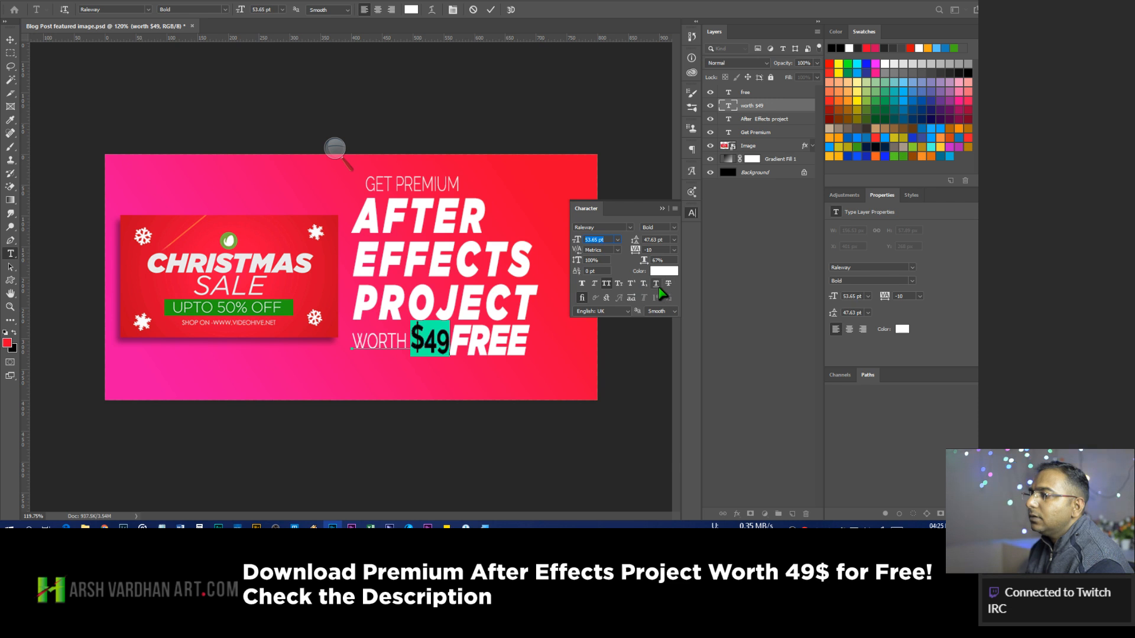
pyautogui.click(493, 9)
pyautogui.press('v')
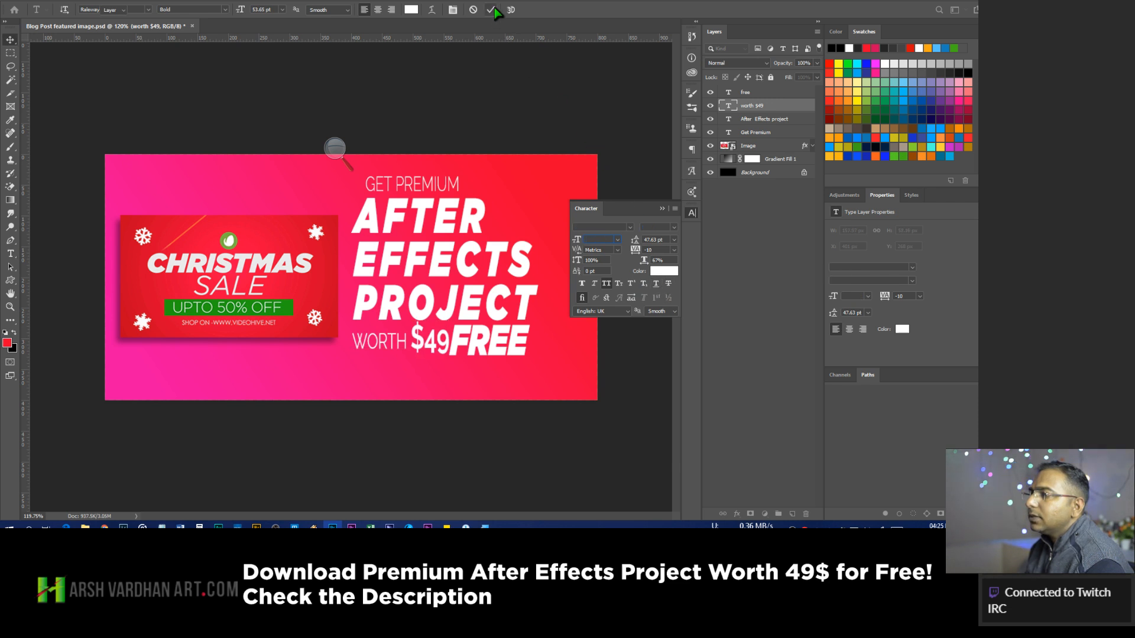
pyautogui.click(691, 214)
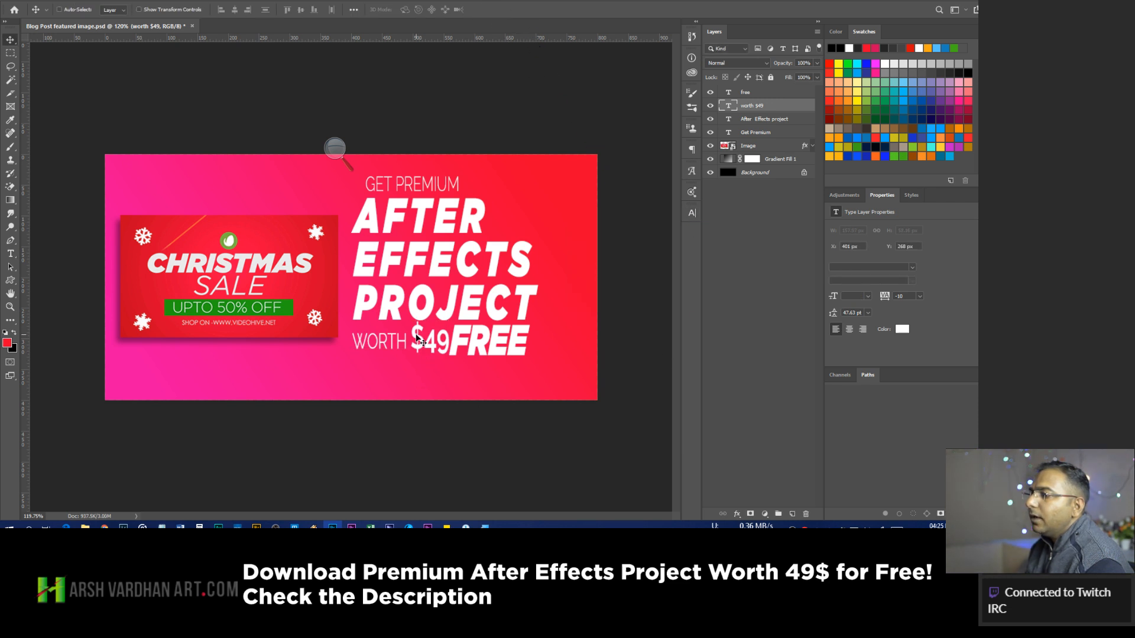
# Nudge the "WORTH $49" line slightly upward and shift "FREE" right to leave a gap after "$49".
pyautogui.moveTo(416, 339); pyautogui.dragTo(416, 341)
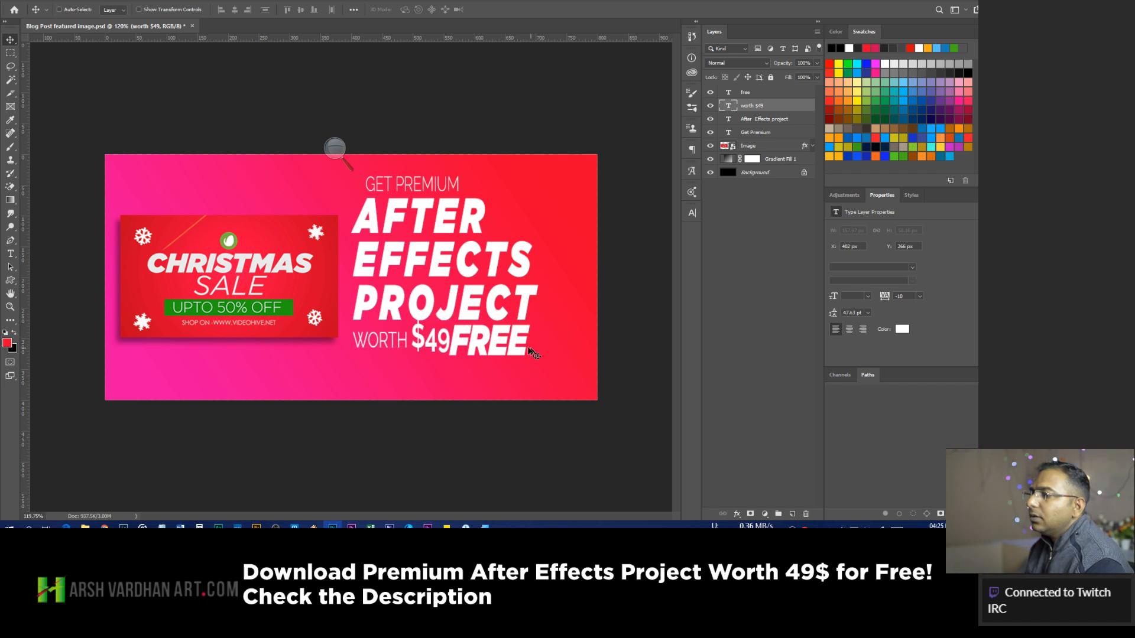
pyautogui.click(746, 92)
pyautogui.moveTo(503, 351); pyautogui.dragTo(507, 349)
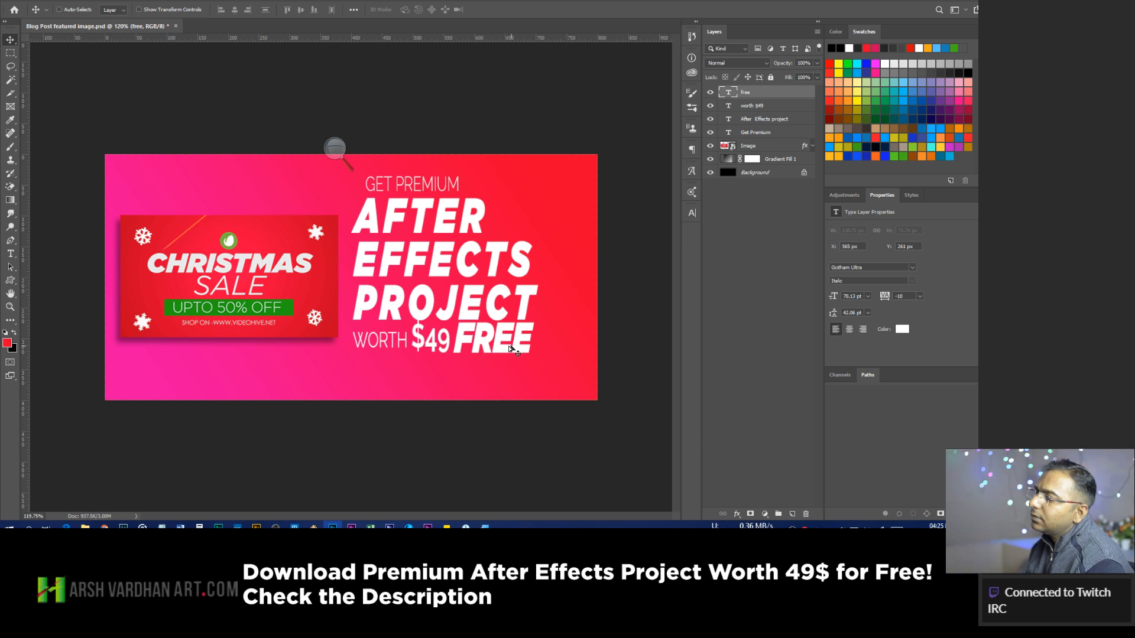
pyautogui.moveTo(510, 349); pyautogui.dragTo(514, 349)
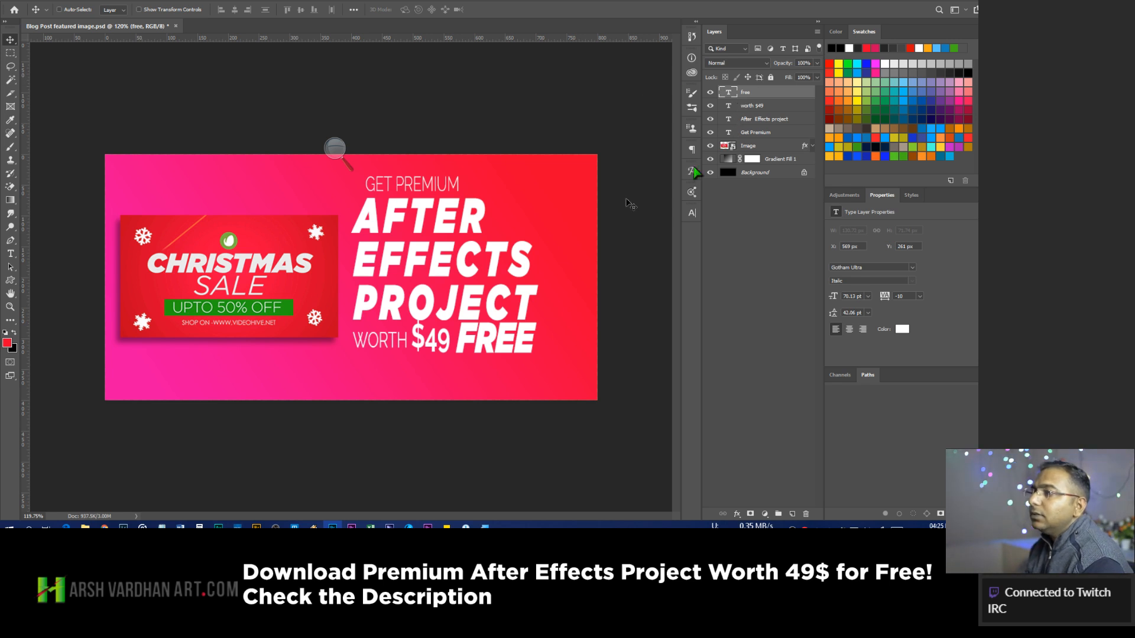
# Add a new empty layer directly above the Image layer.
pyautogui.click(755, 132)
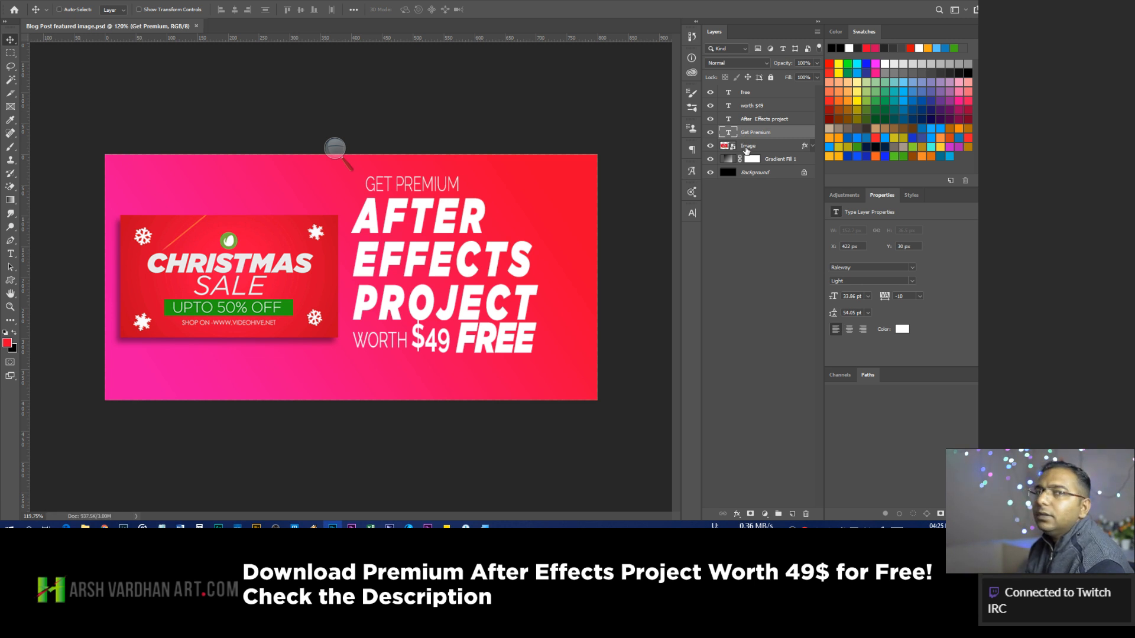
pyautogui.click(748, 148)
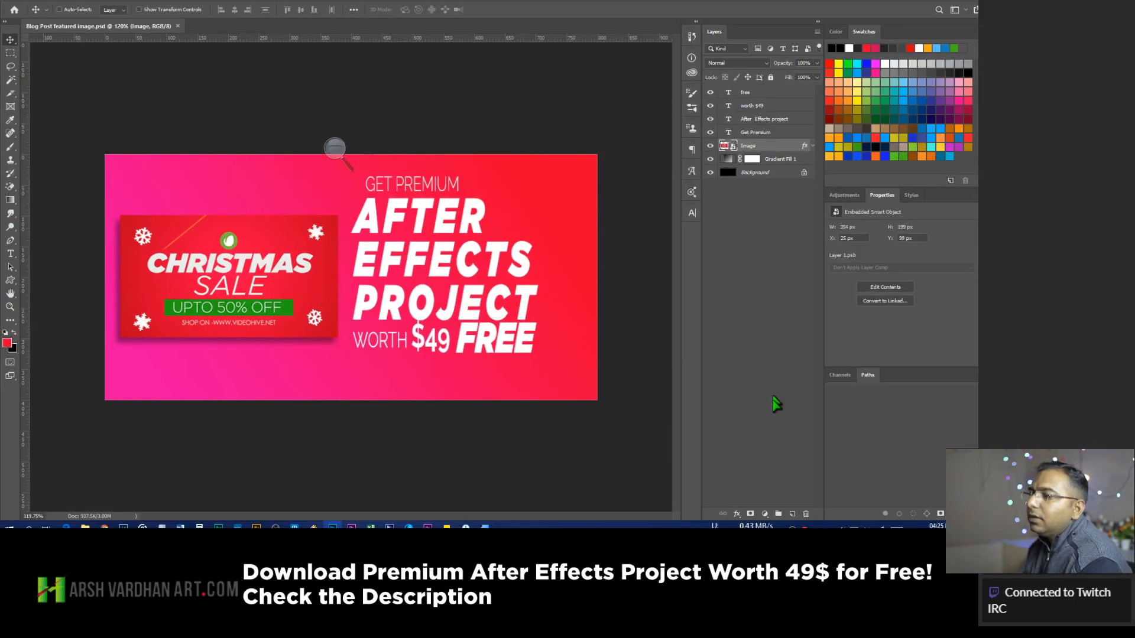
pyautogui.click(791, 514)
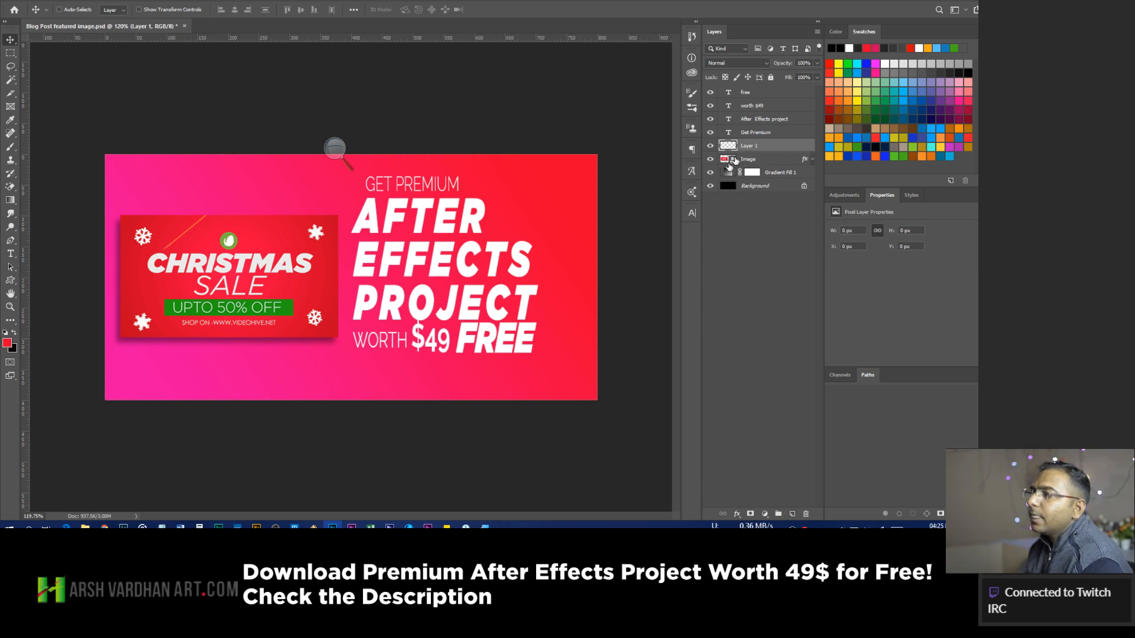
# Draw a rectangle about 167 × 39 px with a solid dark grey fill behind the "GET PREMIUM" text.
pyautogui.click(9, 282)
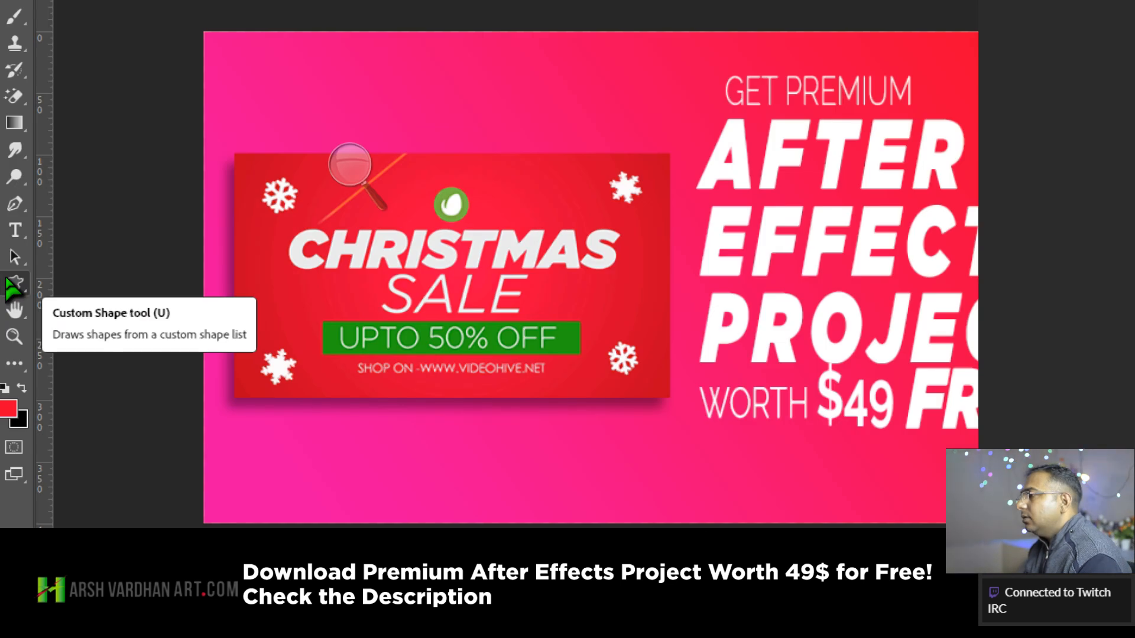
pyautogui.rightClick(7, 280)
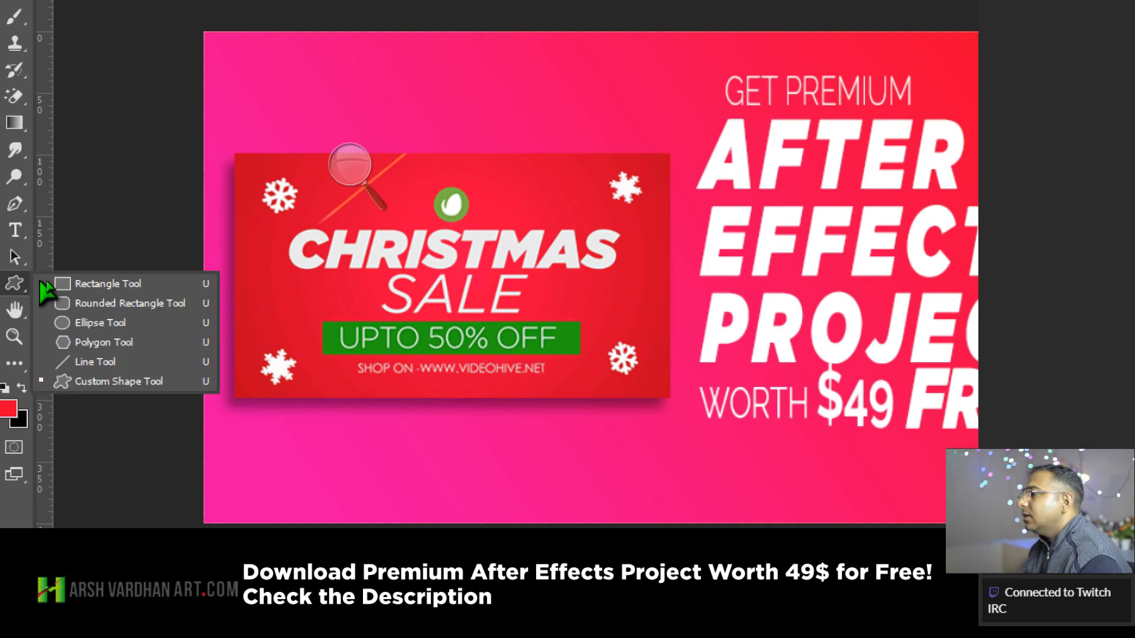
pyautogui.click(102, 289)
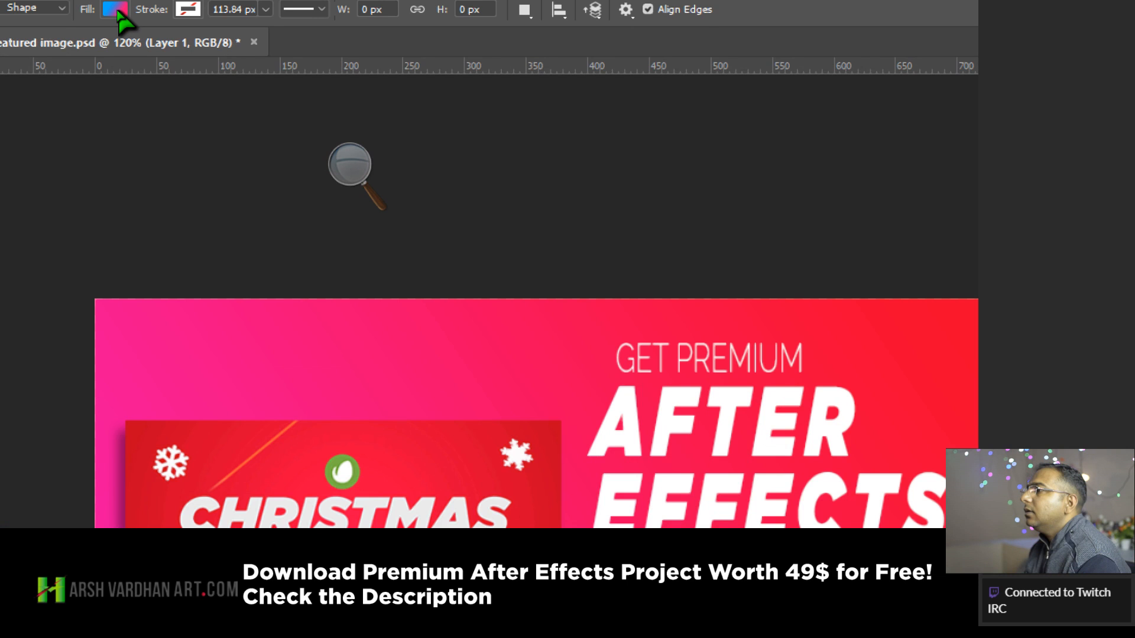
pyautogui.click(116, 10)
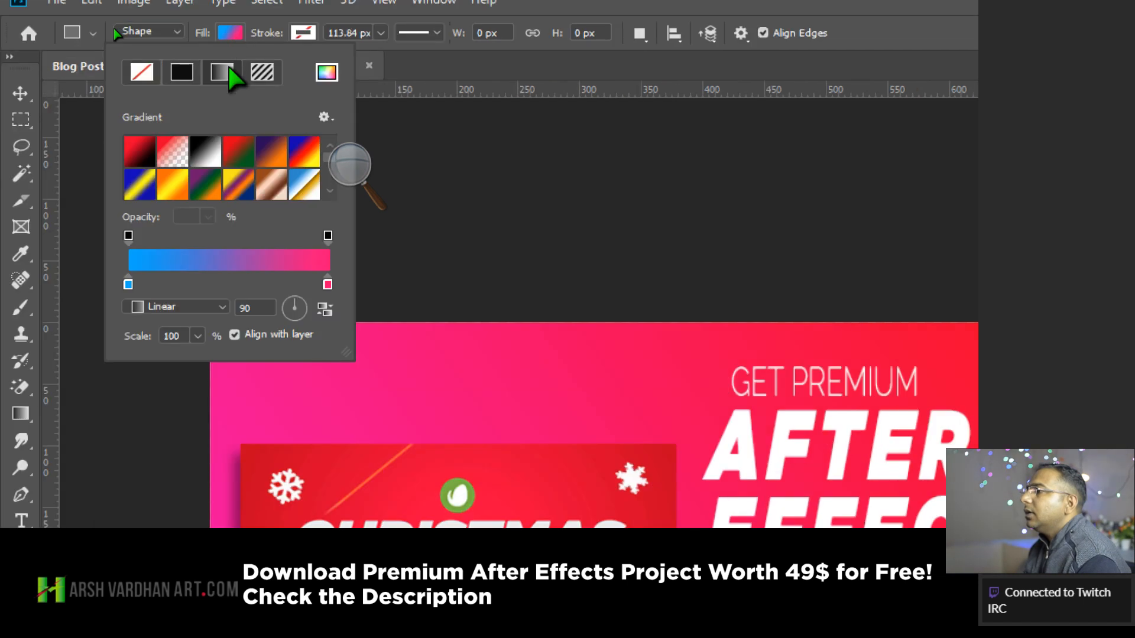
pyautogui.click(181, 70)
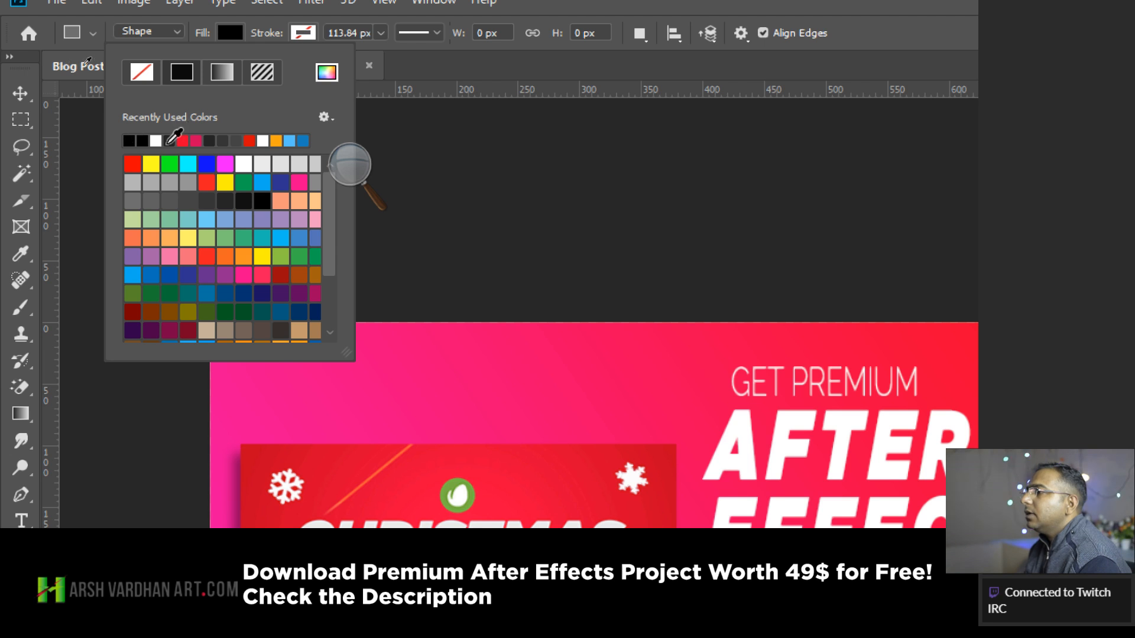
pyautogui.click(169, 141)
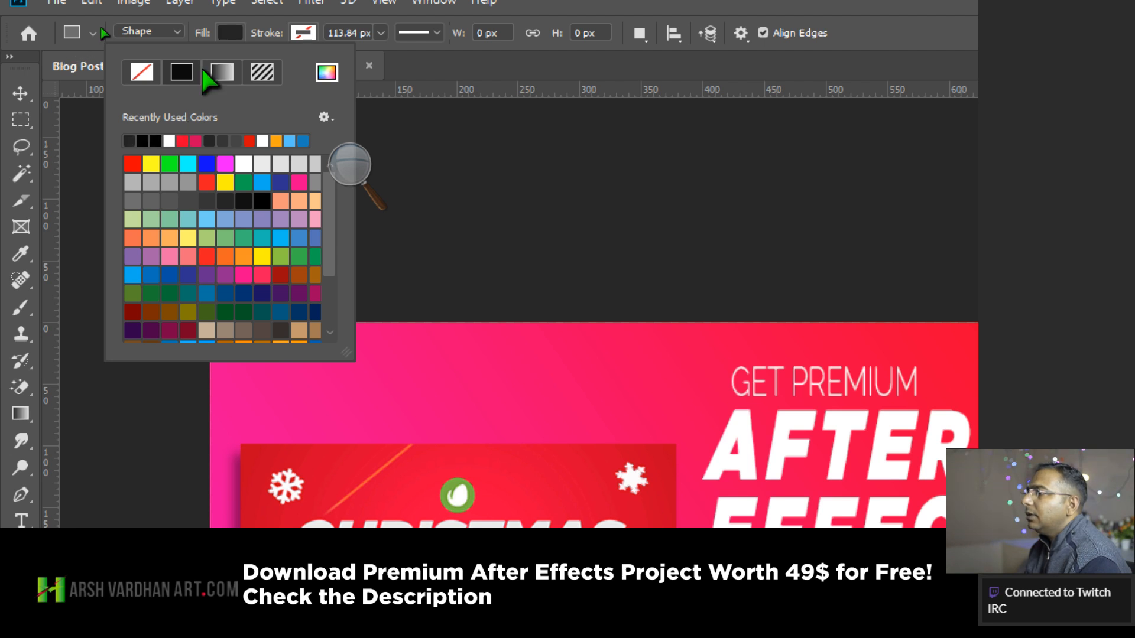
pyautogui.click(231, 33)
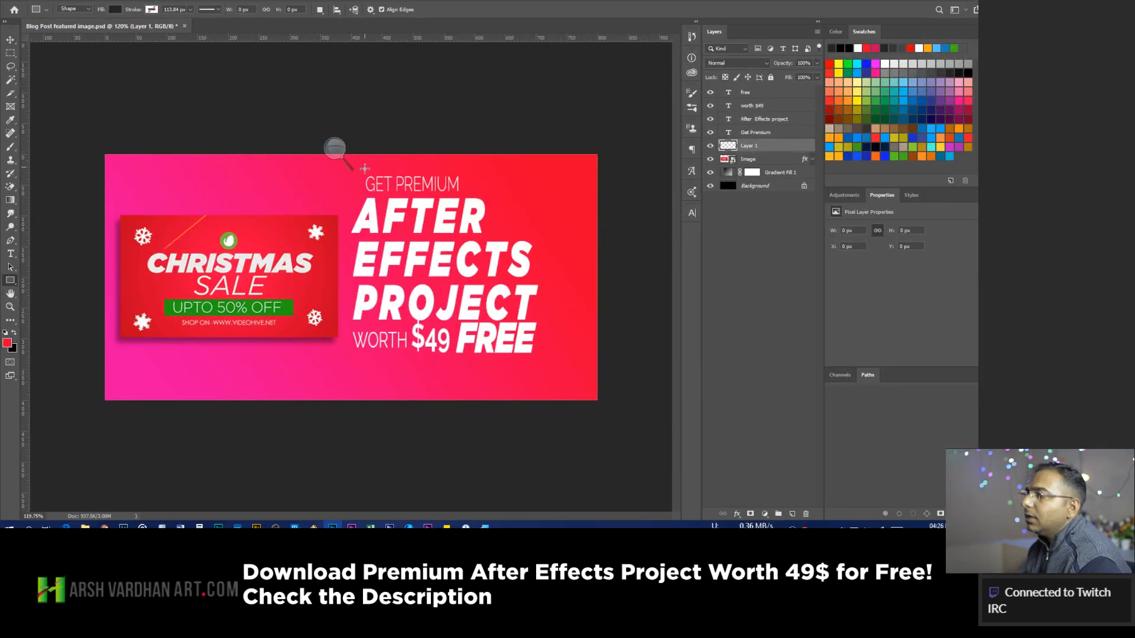
pyautogui.moveTo(362, 171); pyautogui.dragTo(464, 194)
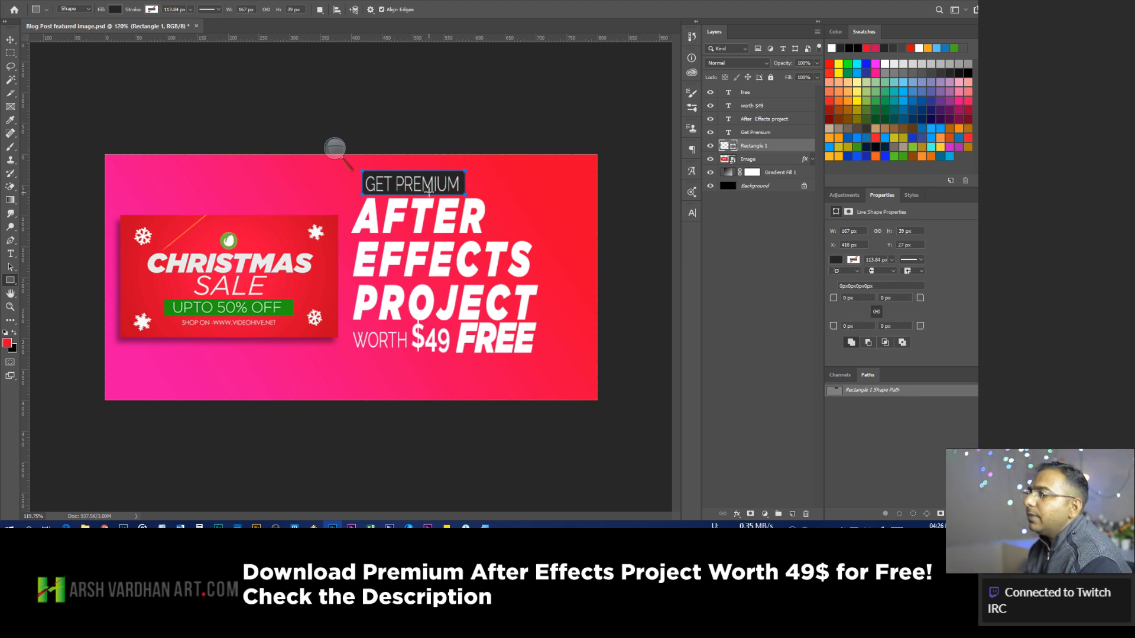
# Fine-tune the dark rectangle's position behind "GET PREMIUM", deselect it and save the document.
pyautogui.click(9, 41)
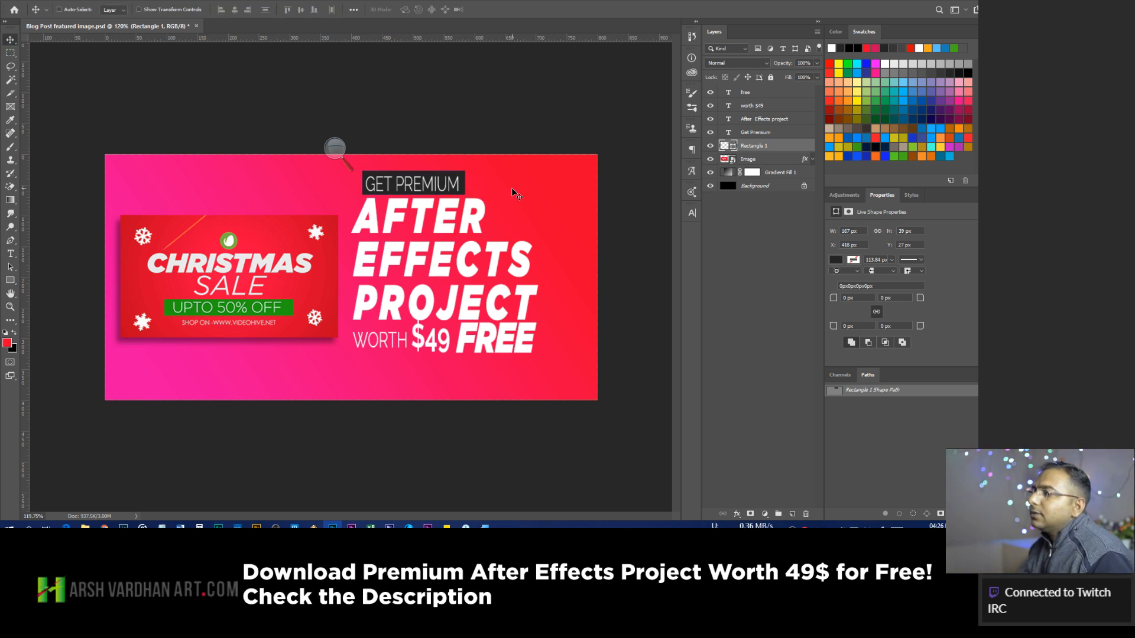
pyautogui.press('Down')
pyautogui.press('Down')
pyautogui.press('Up')
pyautogui.press('Right')
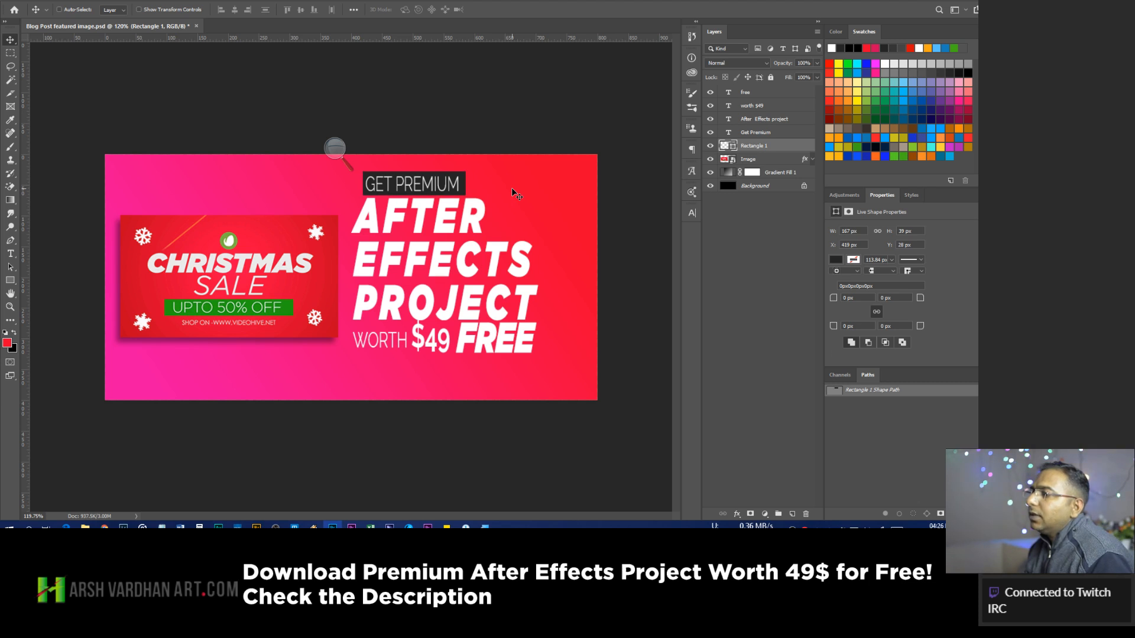
pyautogui.press('Left')
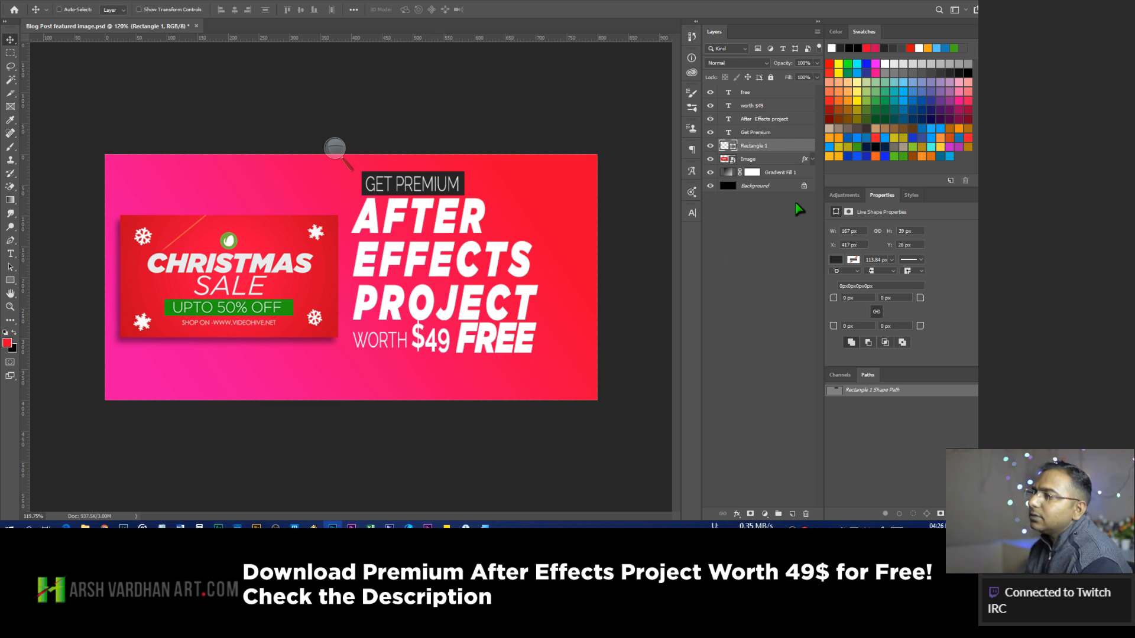
pyautogui.click(775, 236)
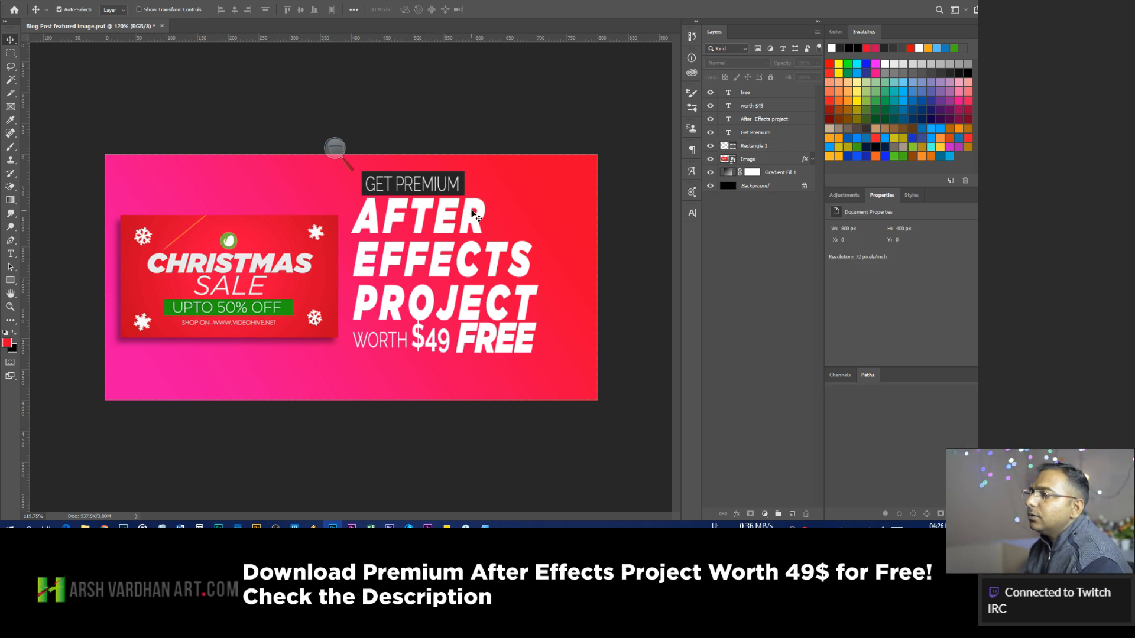
pyautogui.hotkey('ctrl', 's')
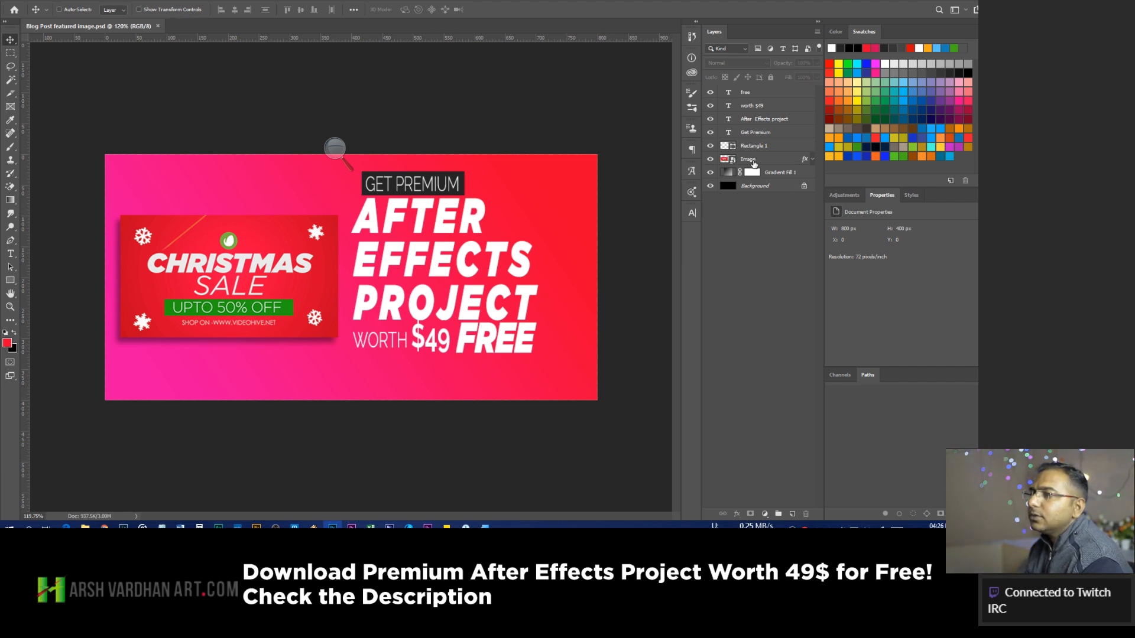
# Add a layer just below the "worth $49" text layer and draw a dark rectangle about 220 × 62 px behind "$49 FREE".
pyautogui.click(759, 107)
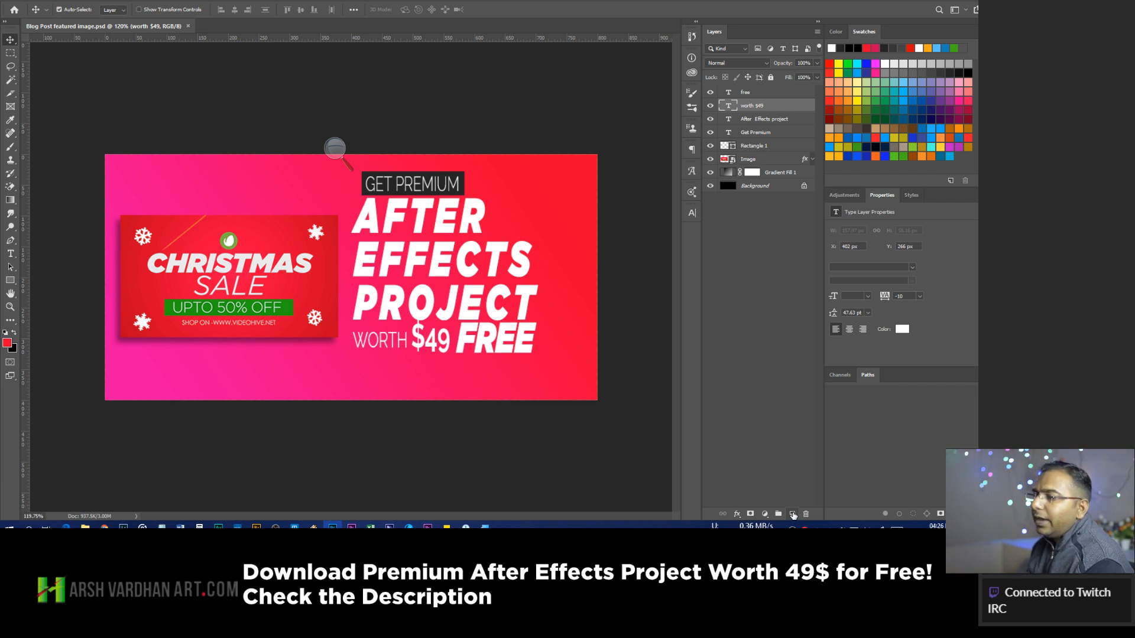
pyautogui.click(792, 514)
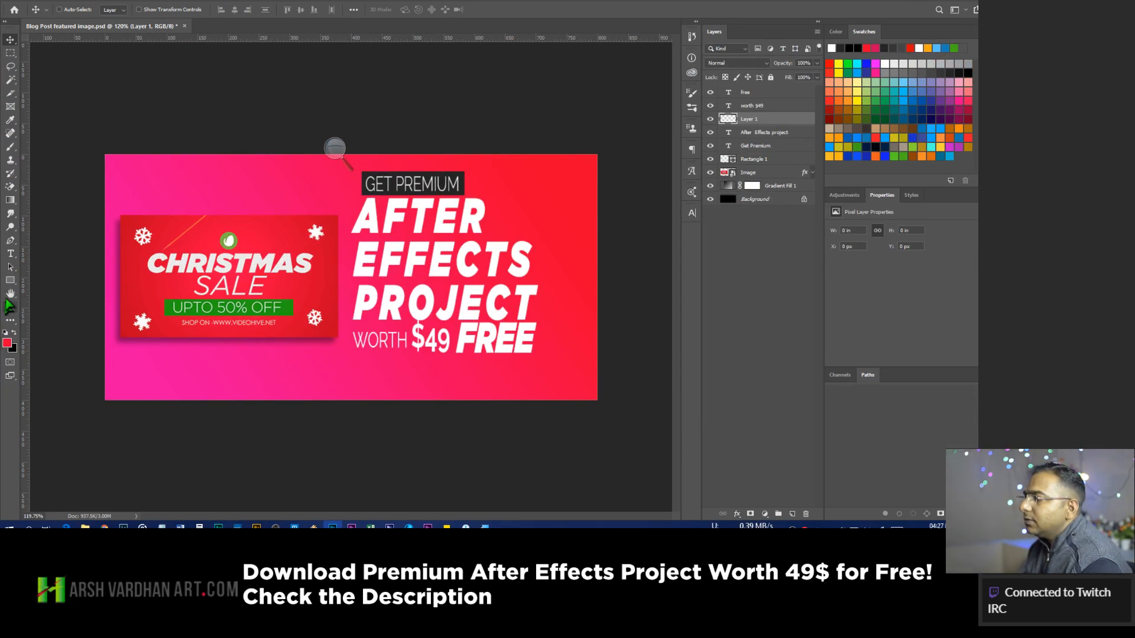
pyautogui.click(10, 280)
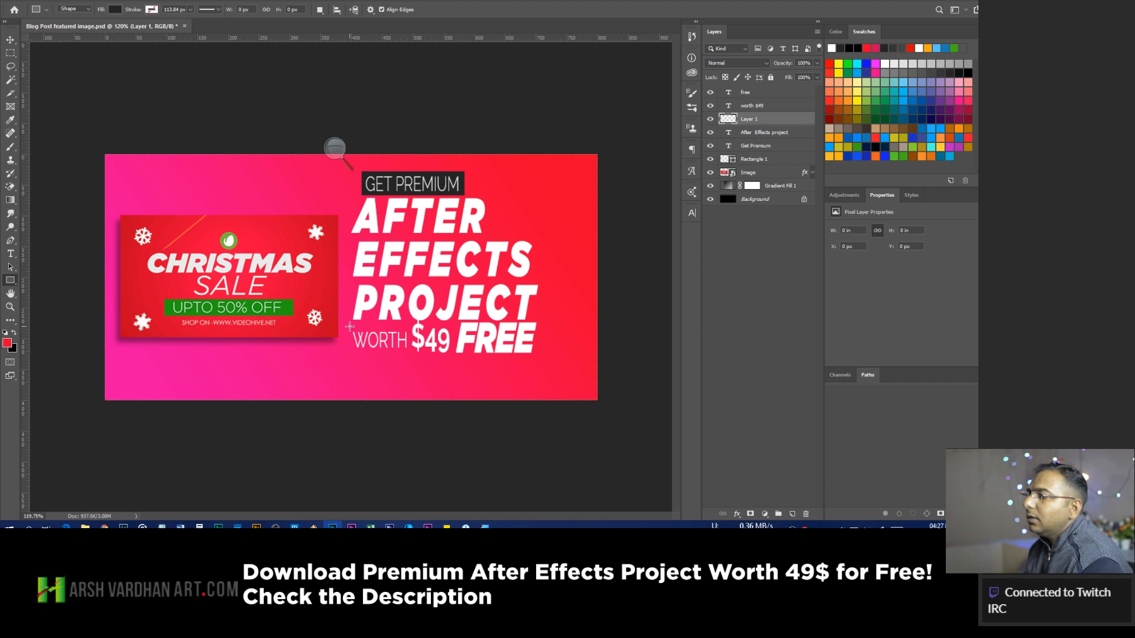
pyautogui.moveTo(349, 326); pyautogui.dragTo(543, 360)
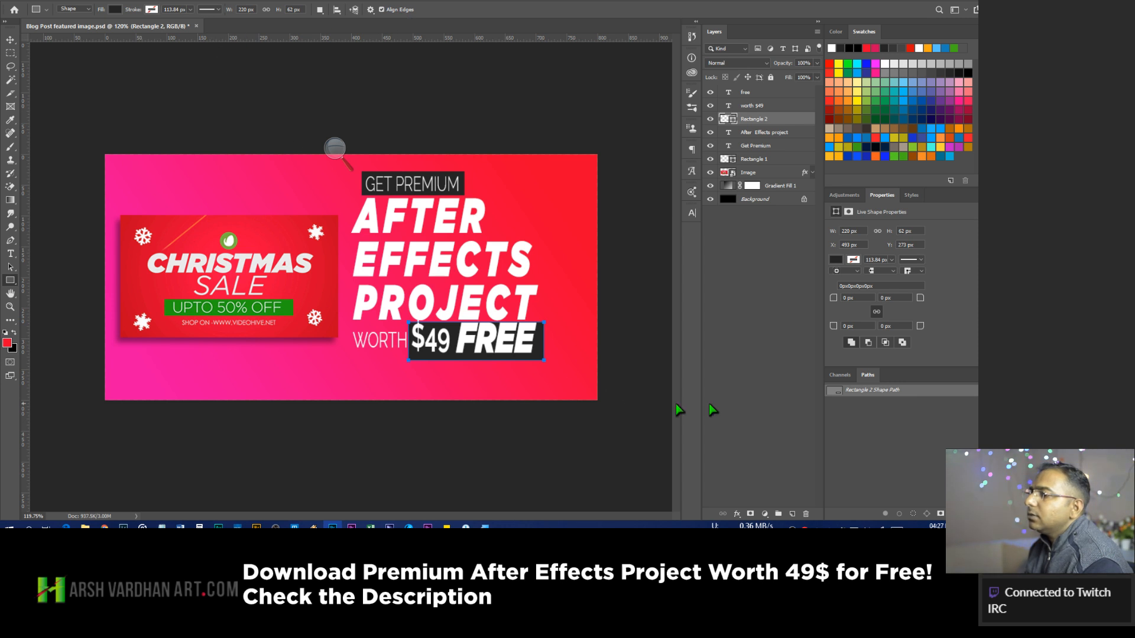
# Move the dark rectangle behind "$49 FREE" up by 3 px.
pyautogui.click(733, 252)
pyautogui.click(733, 120)
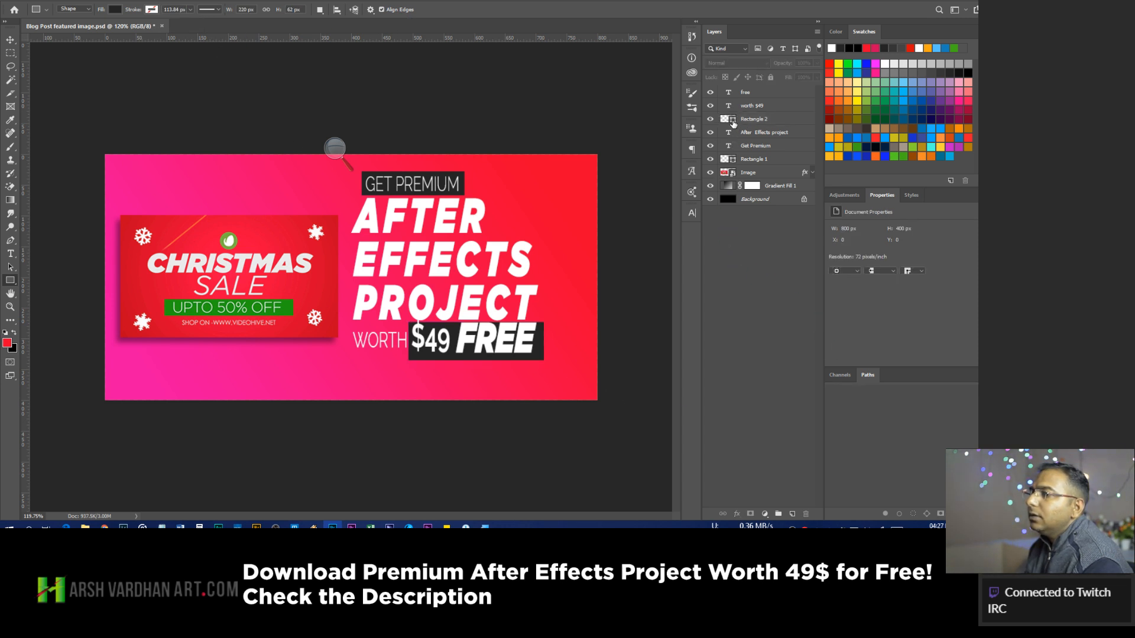
pyautogui.press('v')
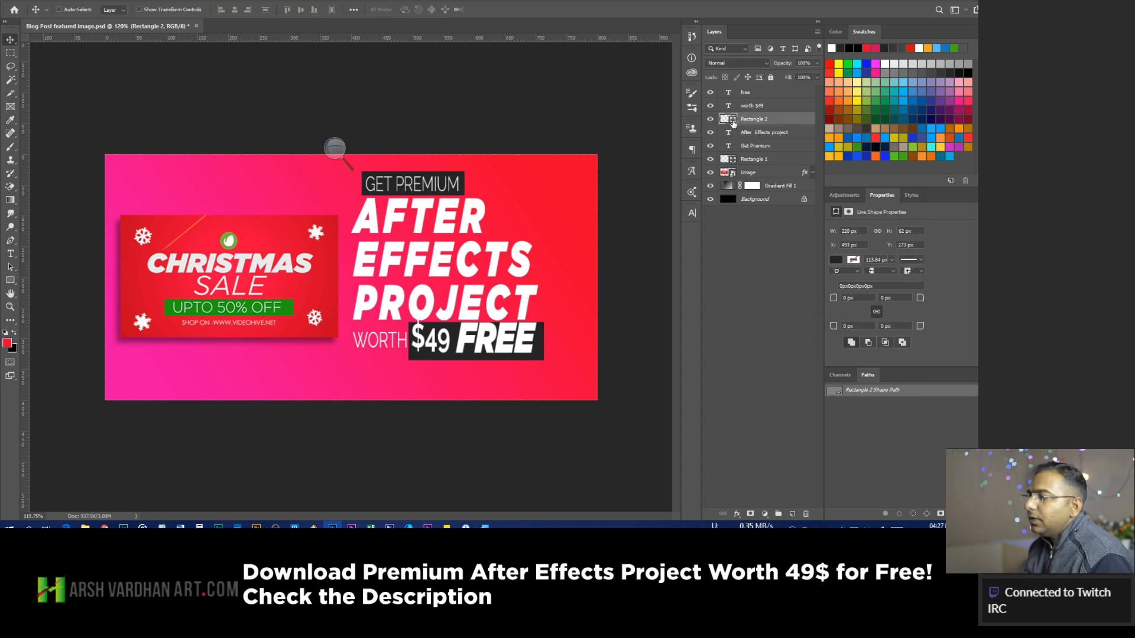
pyautogui.press('Up')
pyautogui.press('Up')
pyautogui.press('Up')
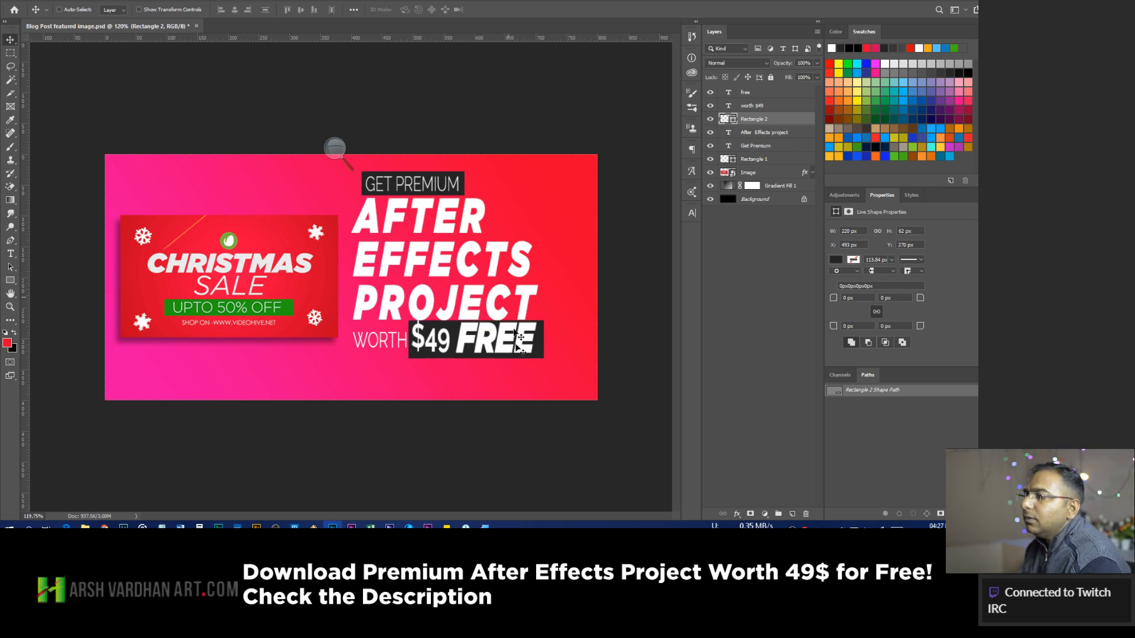
# Move the "free" and "worth $49" text layers together with their dark rectangle down by 4 px.
pyautogui.keyDown('shift'); pyautogui.click(752, 94); pyautogui.keyUp('shift')
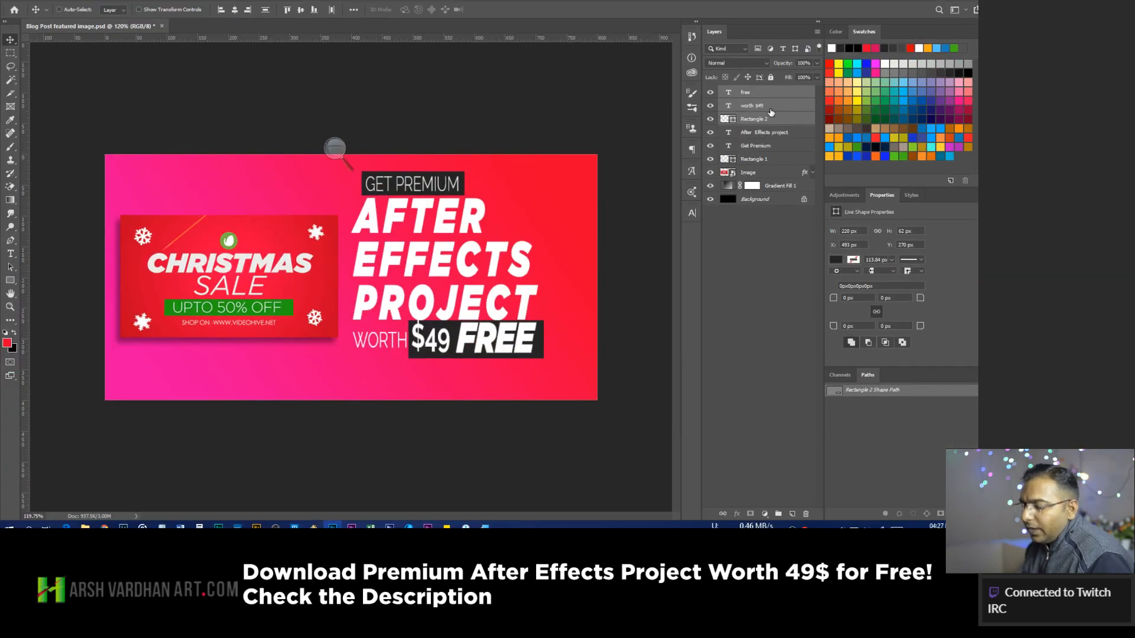
pyautogui.press('Down')
pyautogui.press('Down')
pyautogui.press('Down')
pyautogui.press('Down')
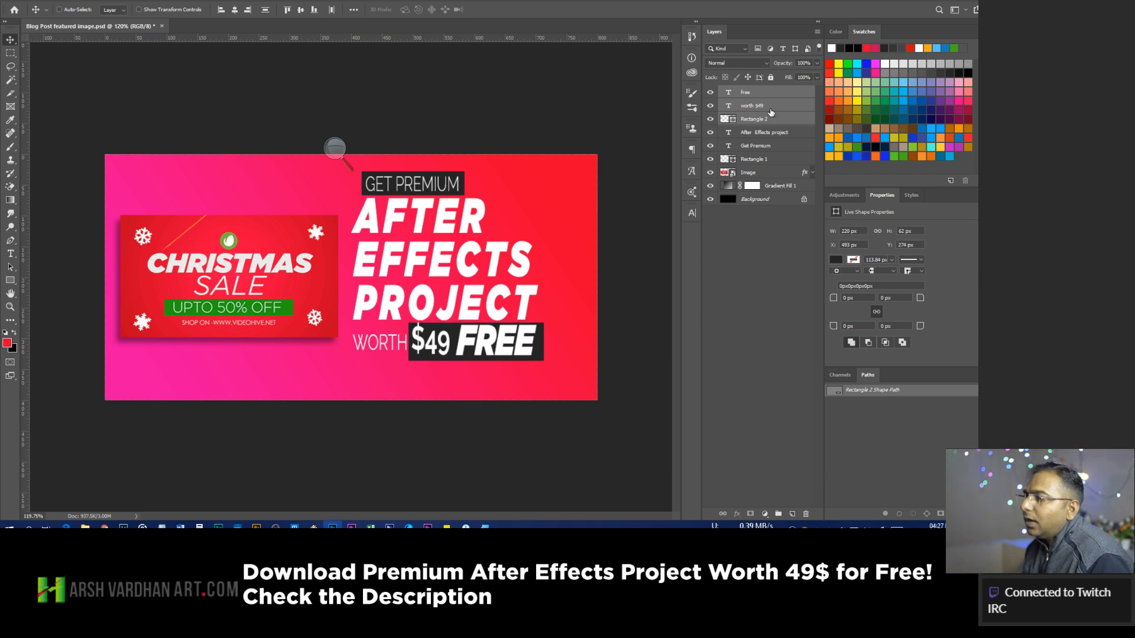
# Nudge the "free" and "worth $49" text layers with their dark rectangle down by 1 px and deselect them.
pyautogui.press('Down')
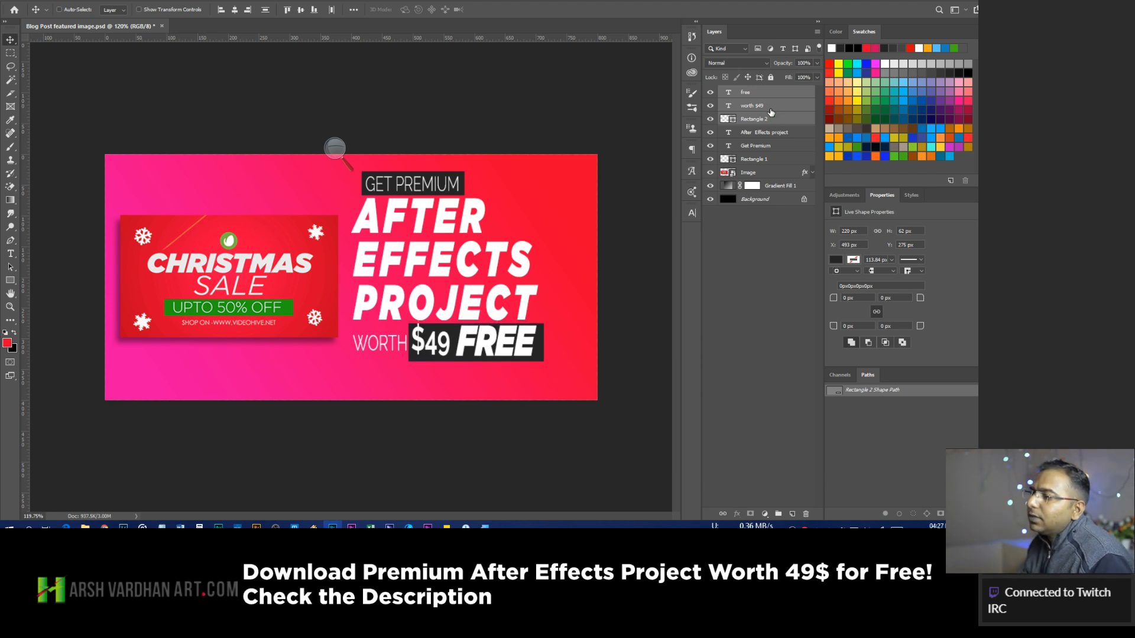
pyautogui.click(718, 299)
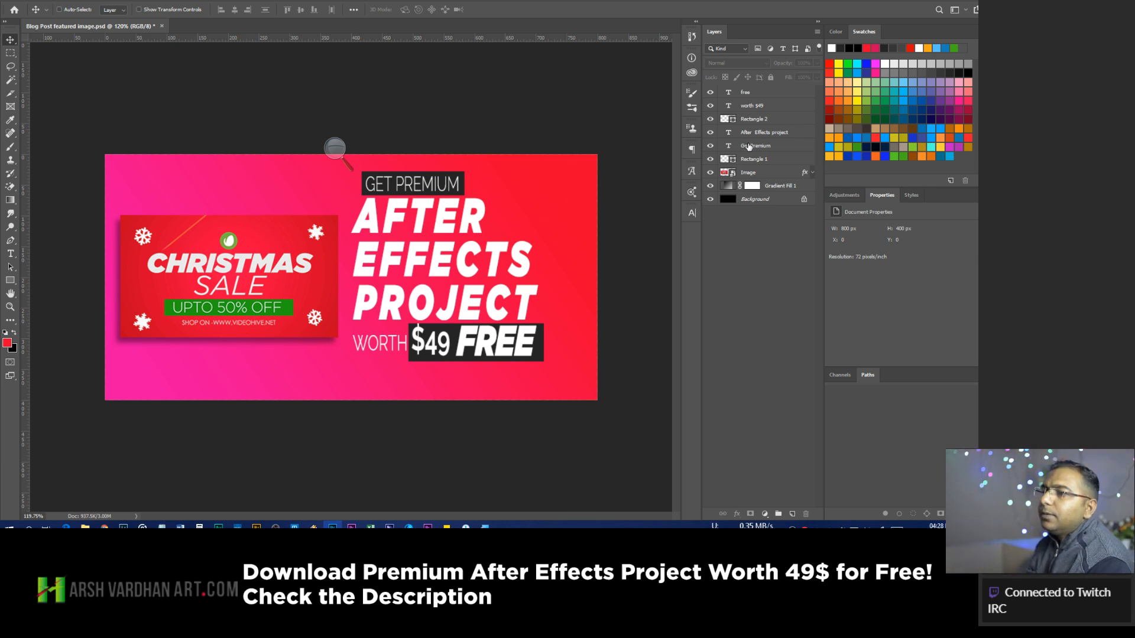
# Tighten the leading of the "After Effects project" text layer to 60.44 pt and deselect the layer.
pyautogui.click(765, 132)
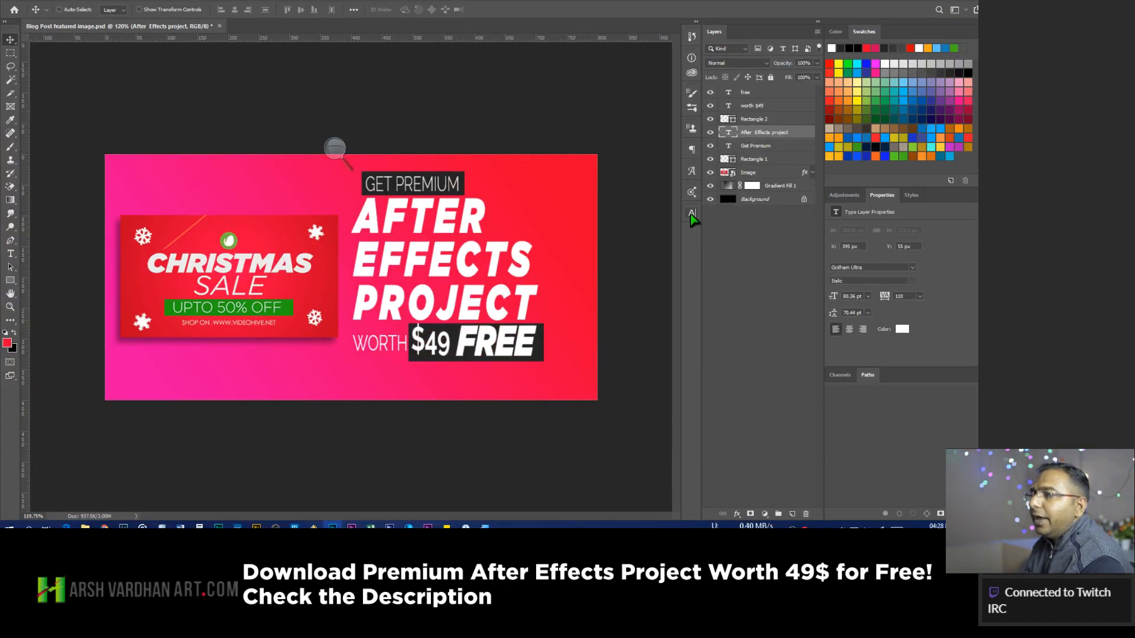
pyautogui.click(691, 213)
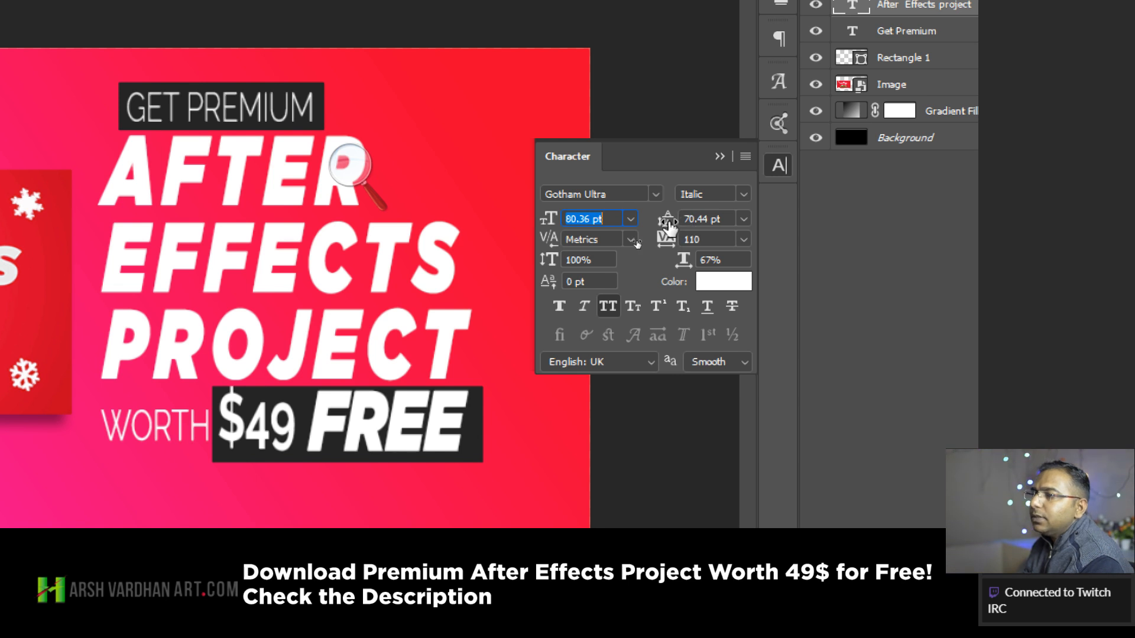
pyautogui.click(668, 223)
pyautogui.moveTo(669, 223); pyautogui.dragTo(662, 224)
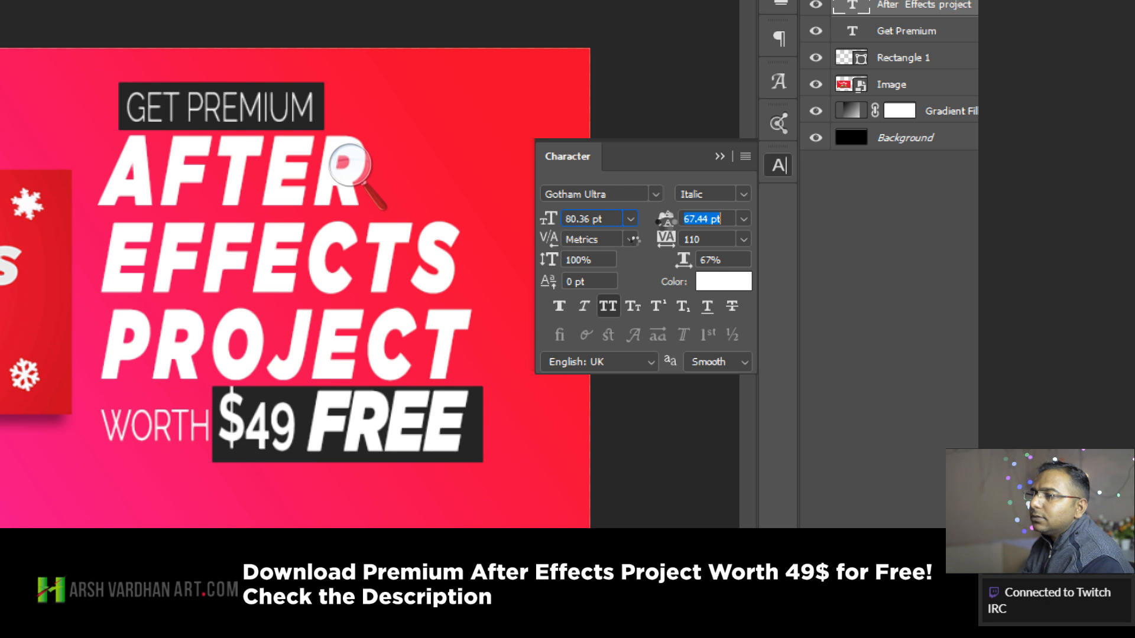
pyautogui.hotkey('shift', 'Tab')
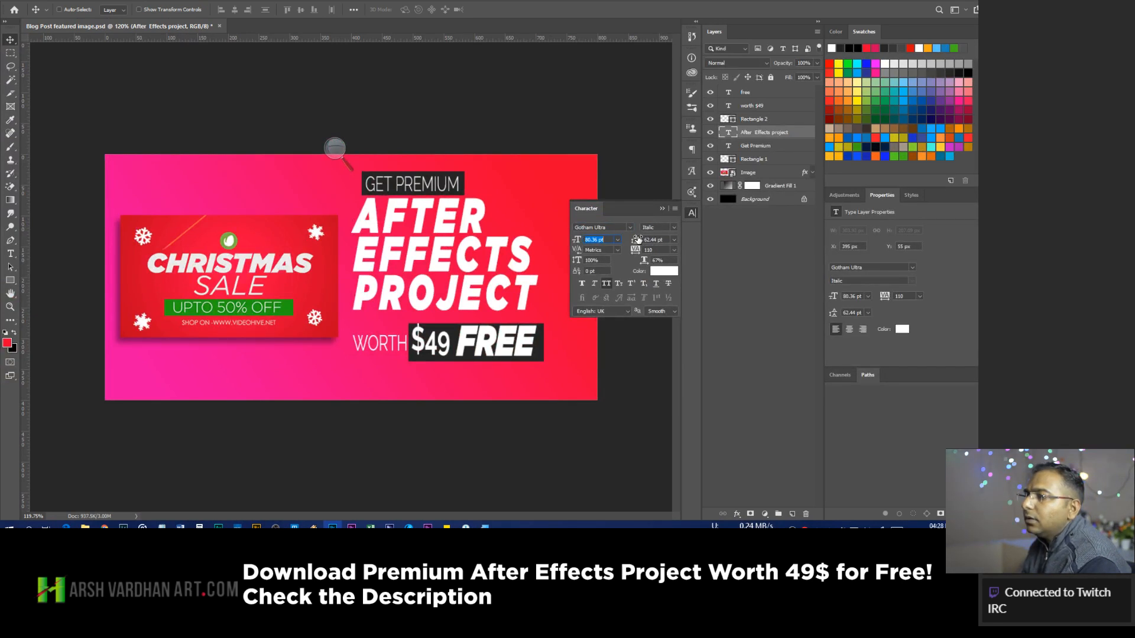
pyautogui.click(635, 240)
pyautogui.press('Up')
pyautogui.press('Up')
pyautogui.press('Up')
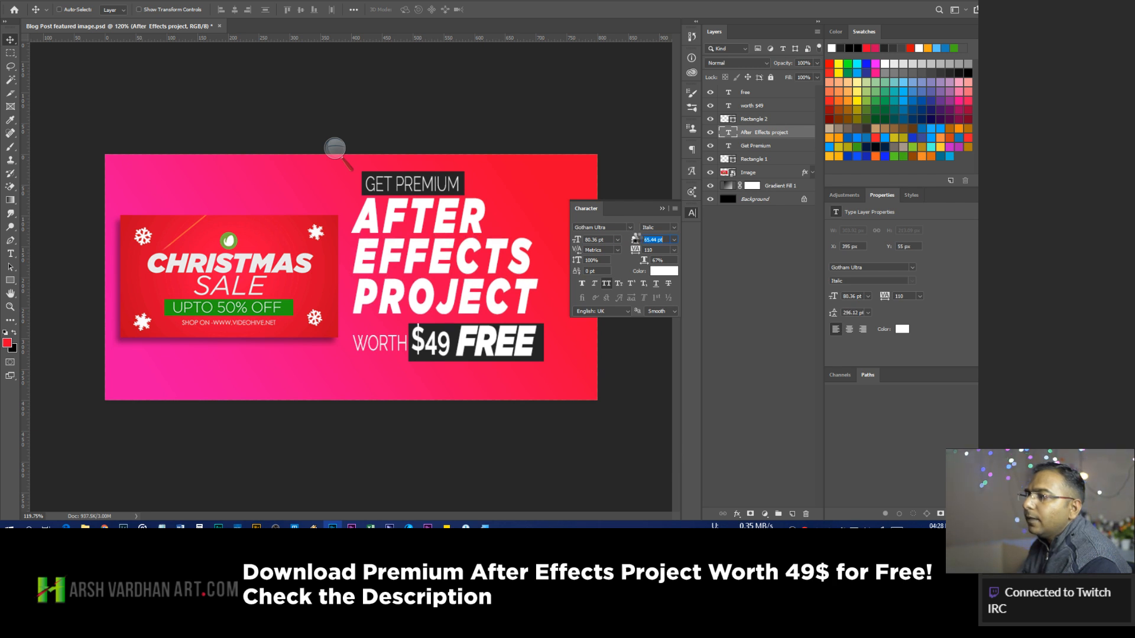
pyautogui.moveTo(636, 239); pyautogui.dragTo(634, 238)
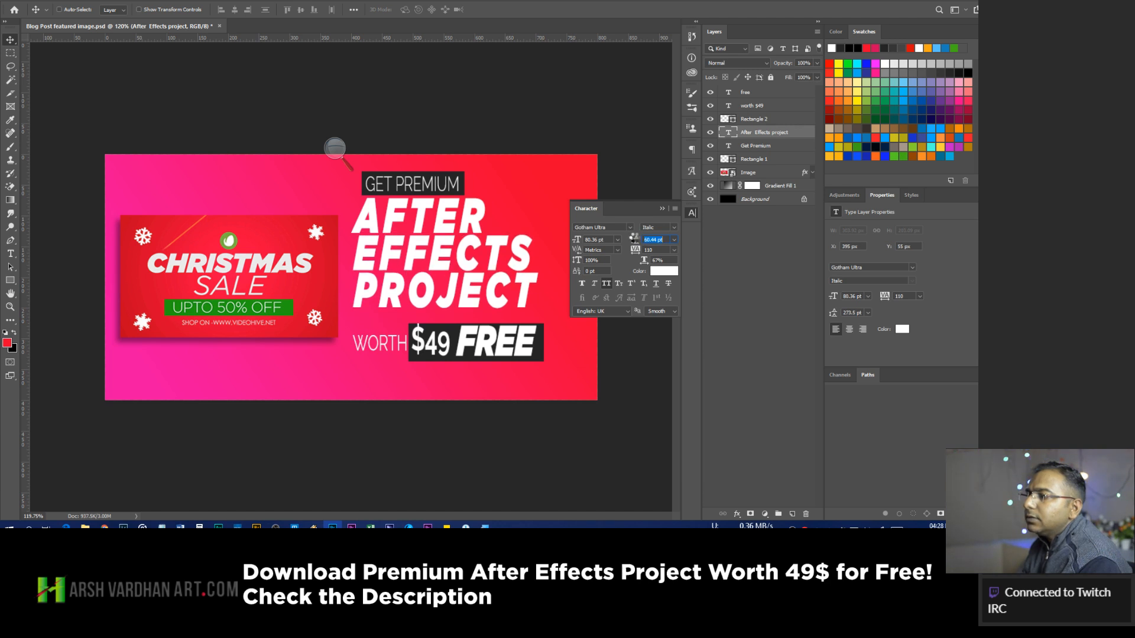
pyautogui.click(723, 229)
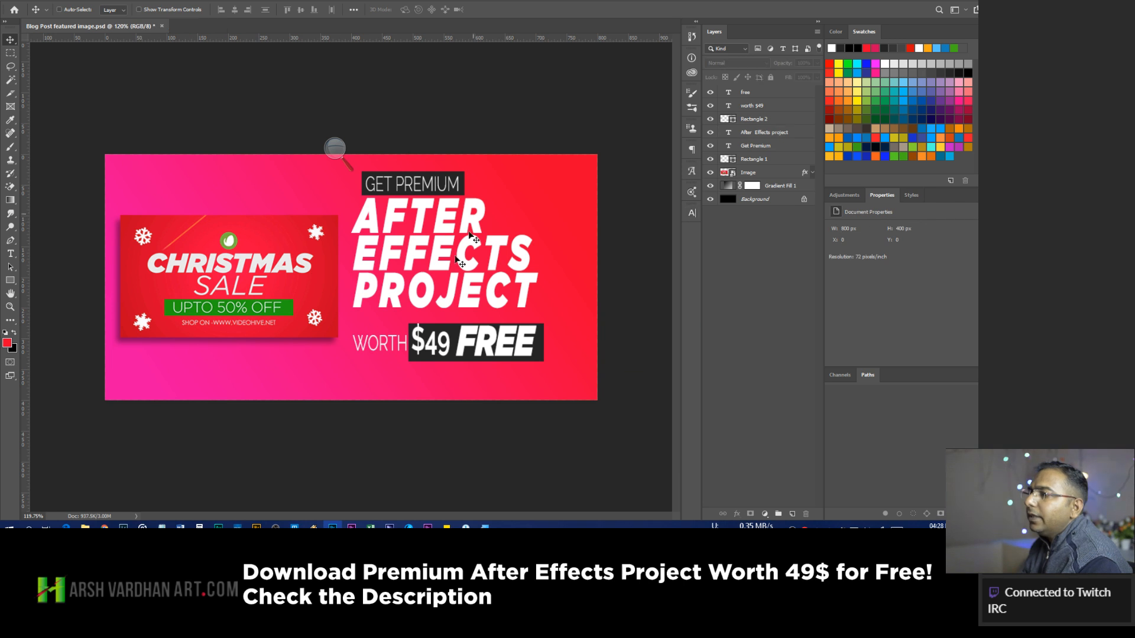
# Move the "After Effects project" text down by 12 px, centring it between the lines above and below, deselect it and save the document.
pyautogui.click(441, 279)
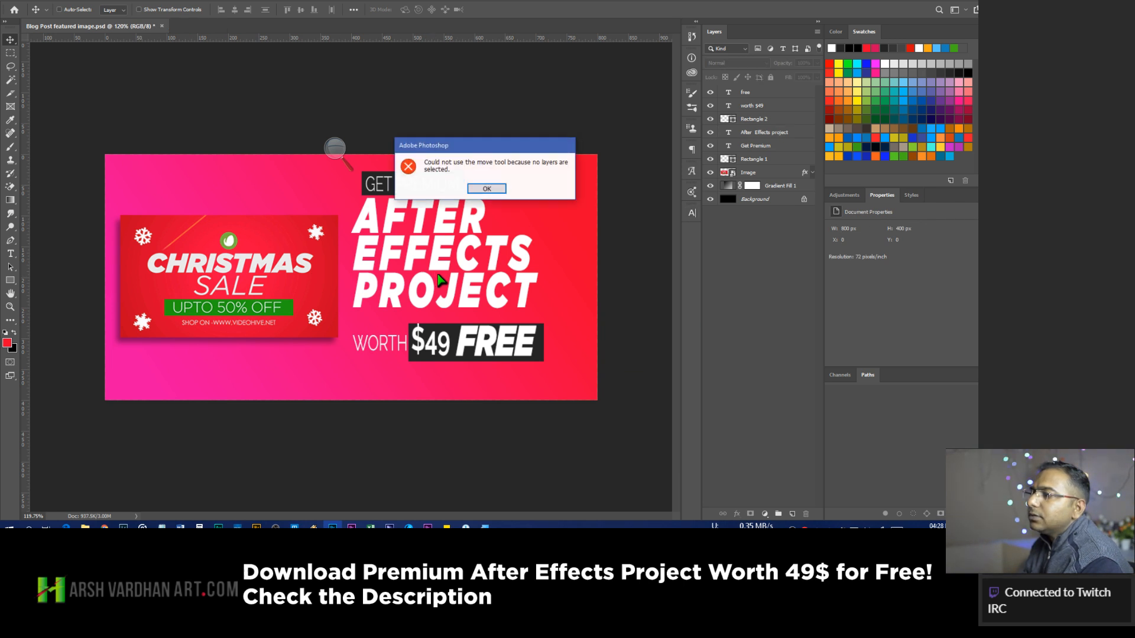
pyautogui.click(486, 189)
pyautogui.keyDown('ctrl'); pyautogui.click(464, 288); pyautogui.keyUp('ctrl')
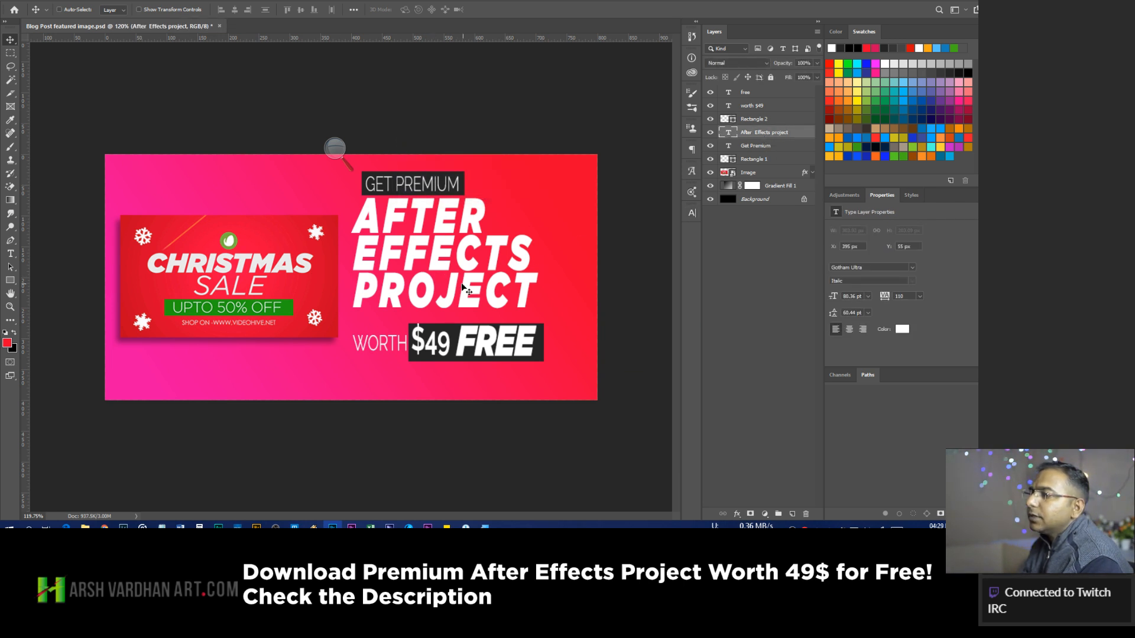
pyautogui.moveTo(449, 271); pyautogui.dragTo(448, 279)
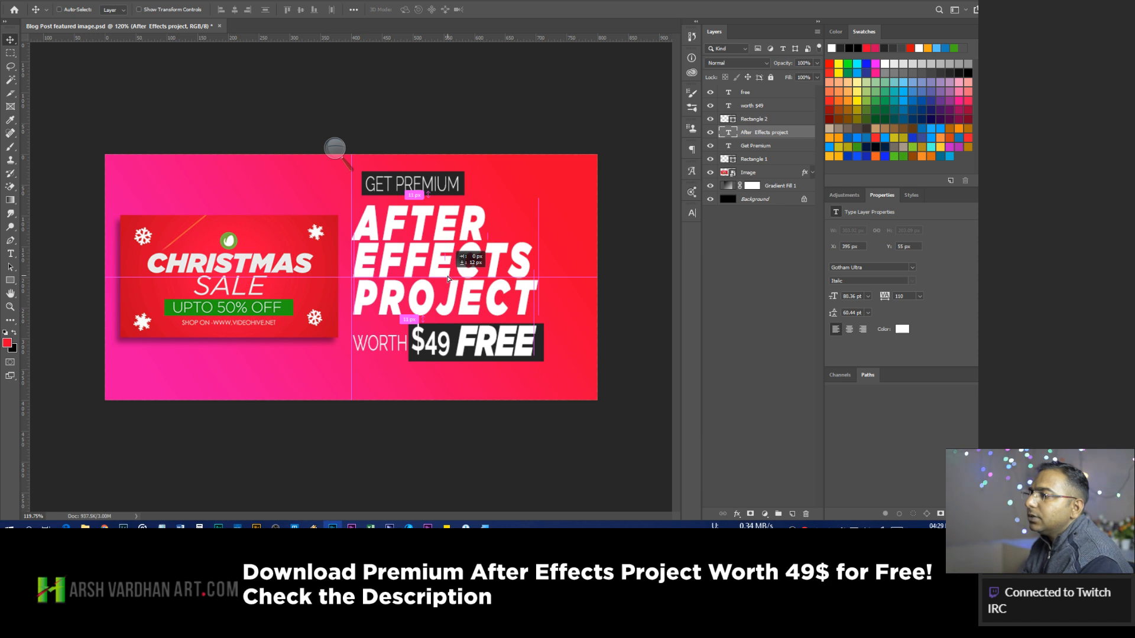
pyautogui.moveTo(588, 296); pyautogui.dragTo(588, 295)
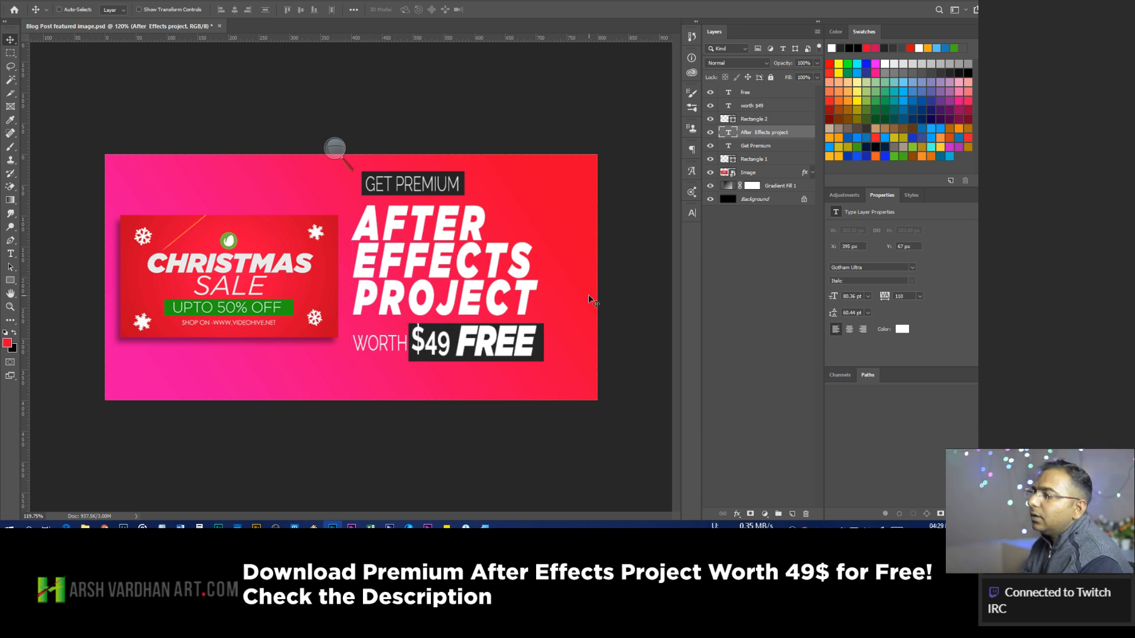
pyautogui.click(743, 256)
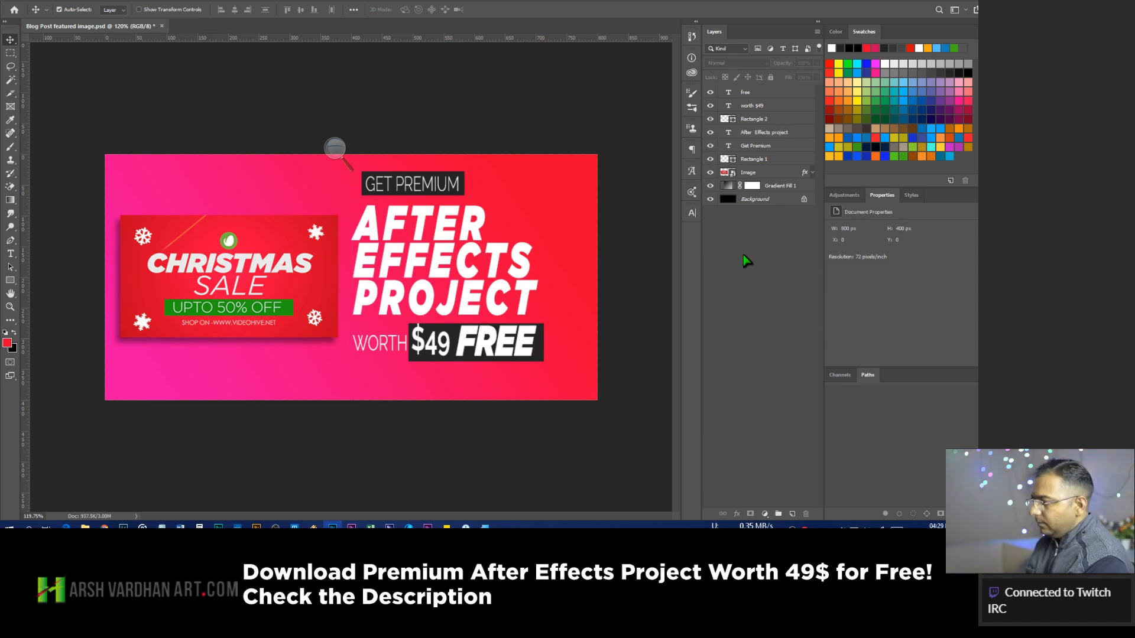
pyautogui.hotkey('ctrl', 's')
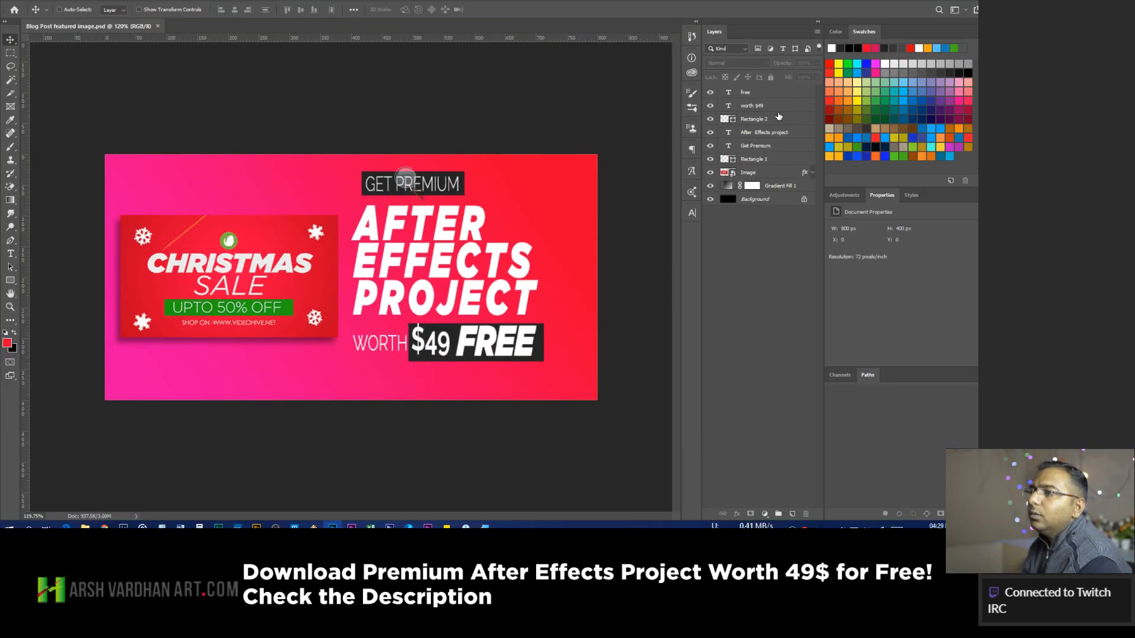
# Select all the headline text layers and both dark rectangles and move them about 28 px right and 16 px down.
pyautogui.click(762, 96)
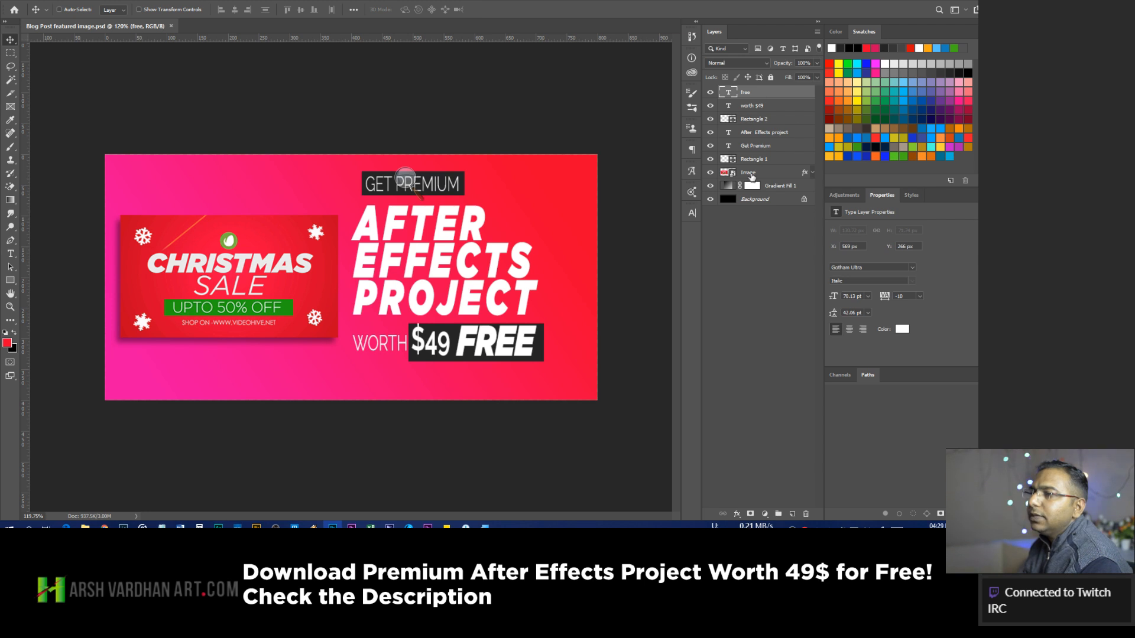
pyautogui.keyDown('shift'); pyautogui.click(750, 172); pyautogui.keyUp('shift')
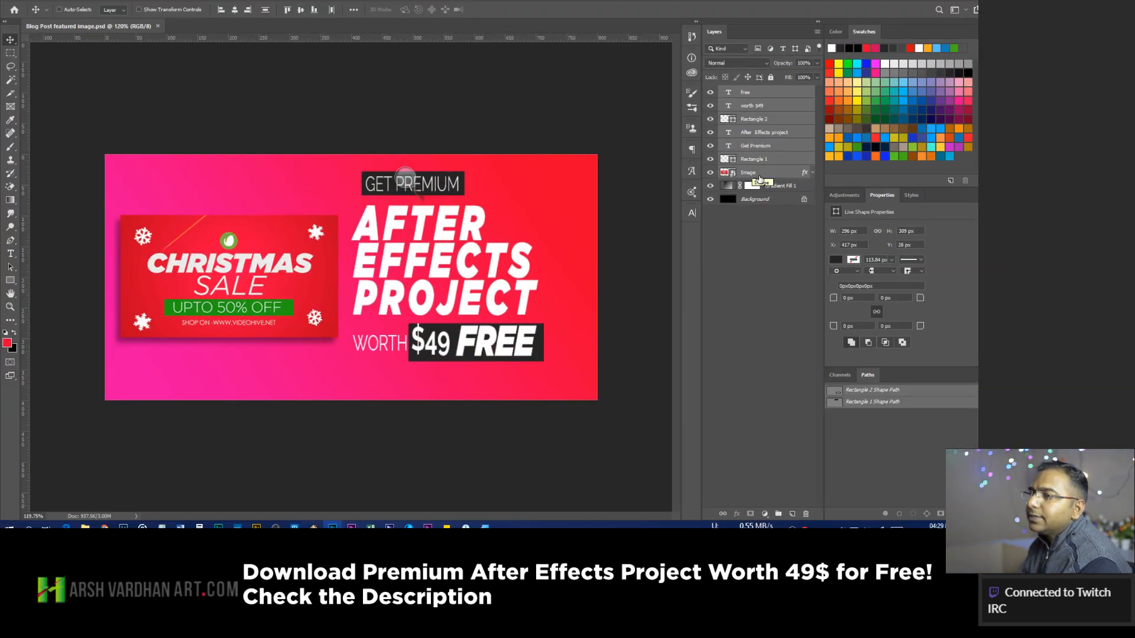
pyautogui.keyDown('ctrl'); pyautogui.click(787, 170); pyautogui.keyUp('ctrl')
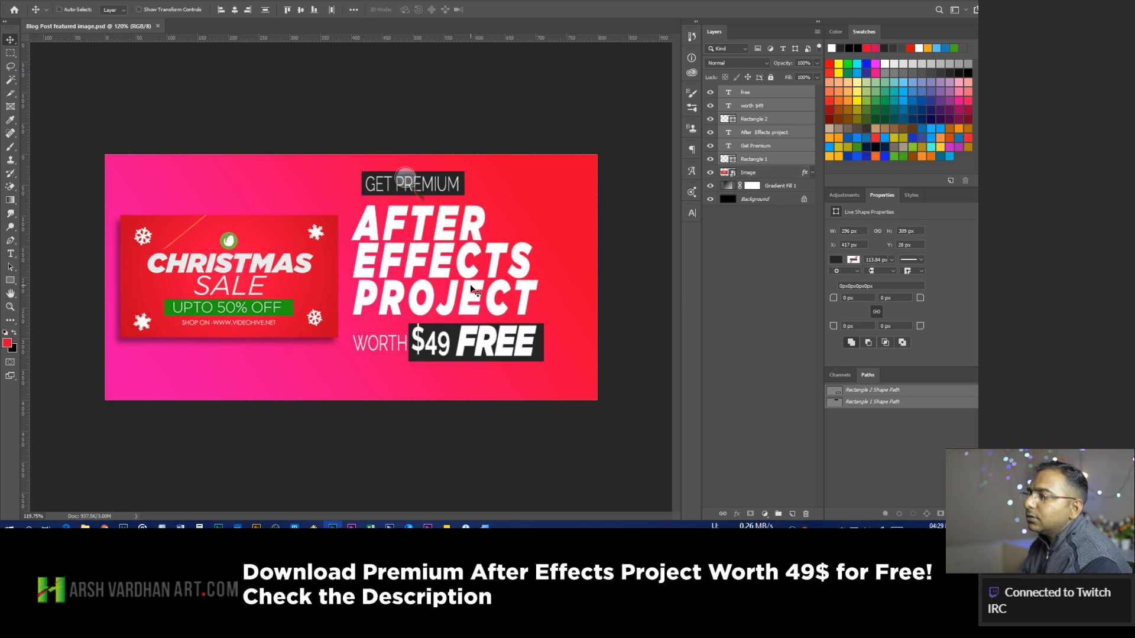
pyautogui.moveTo(473, 290); pyautogui.dragTo(486, 295)
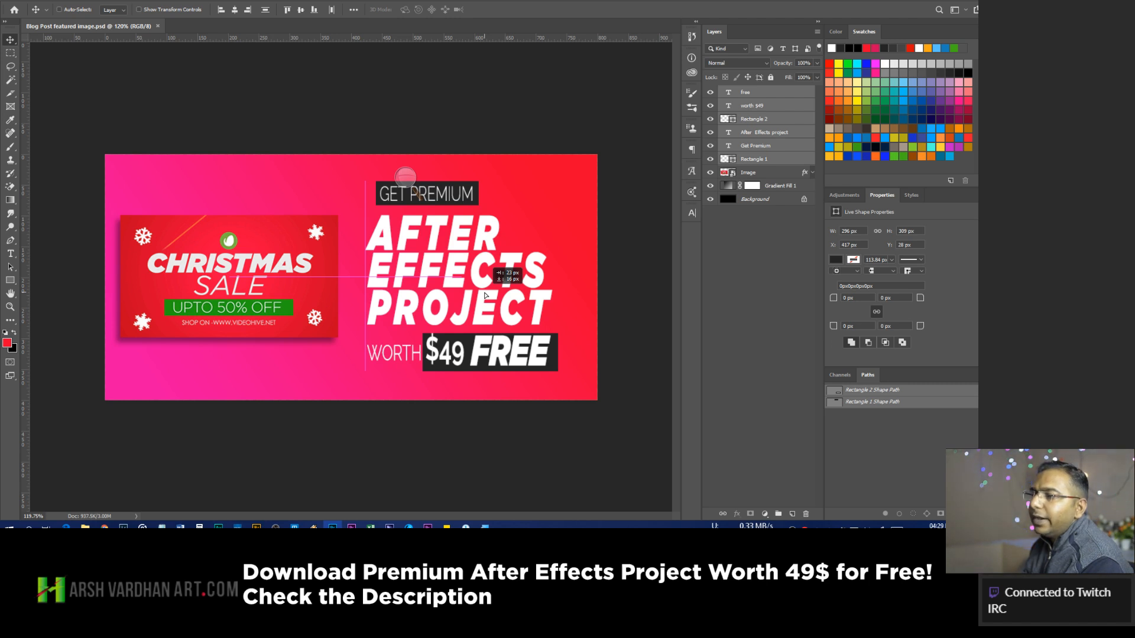
pyautogui.moveTo(485, 295); pyautogui.dragTo(488, 293)
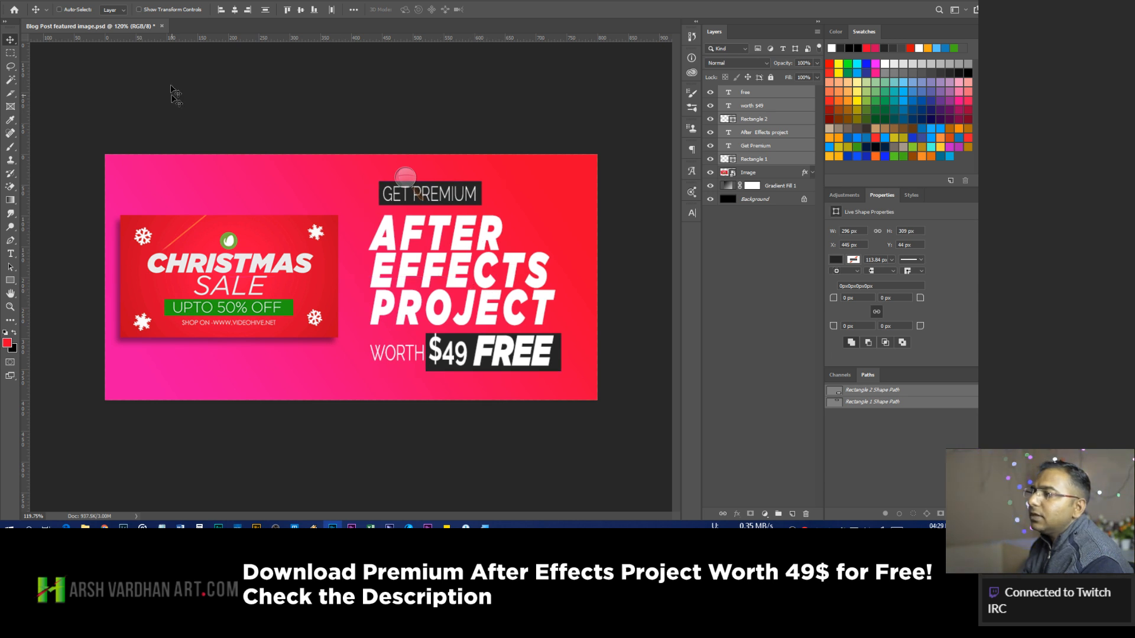
# Examine which on-screen aids, such as Smart Guides, are set to show in the document view.
pyautogui.click(211, 1)
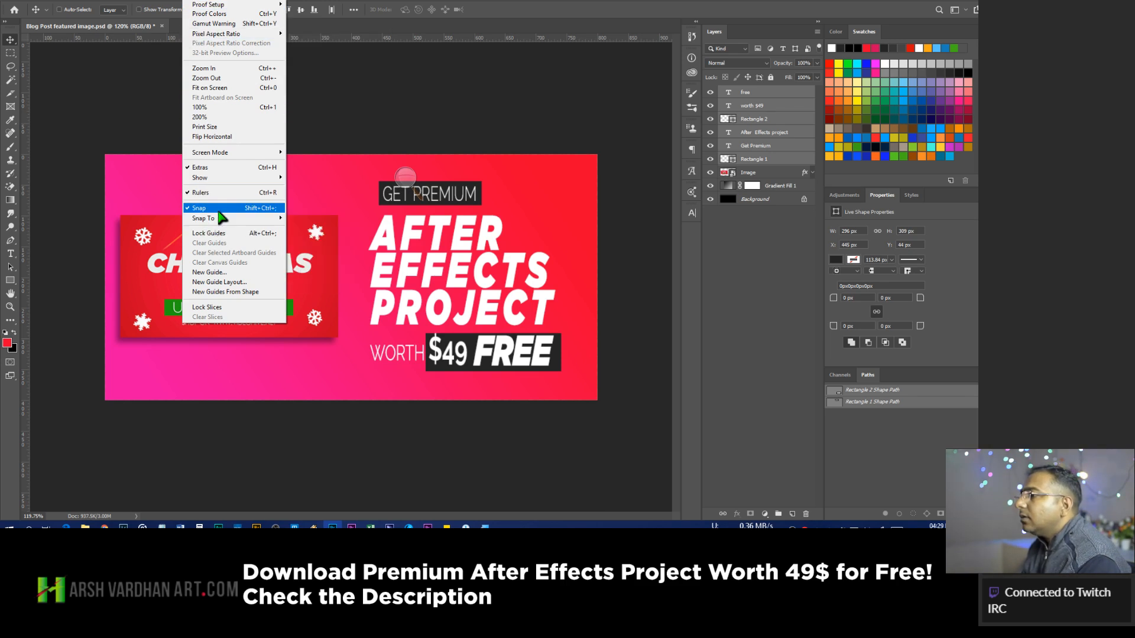
pyautogui.moveTo(230, 180)
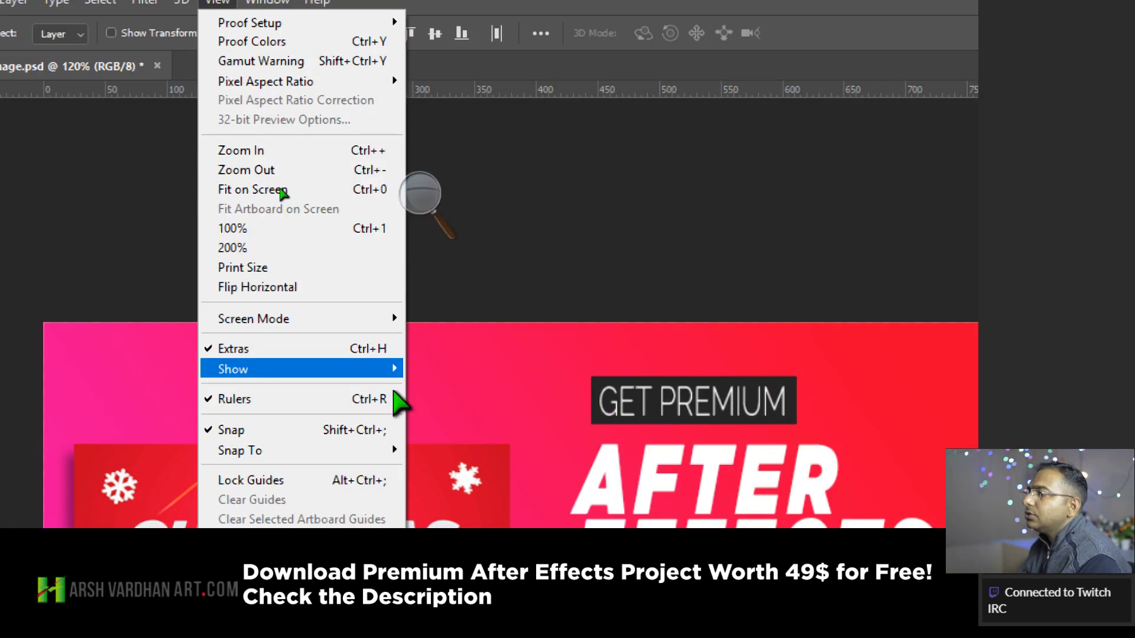
pyautogui.moveTo(383, 370)
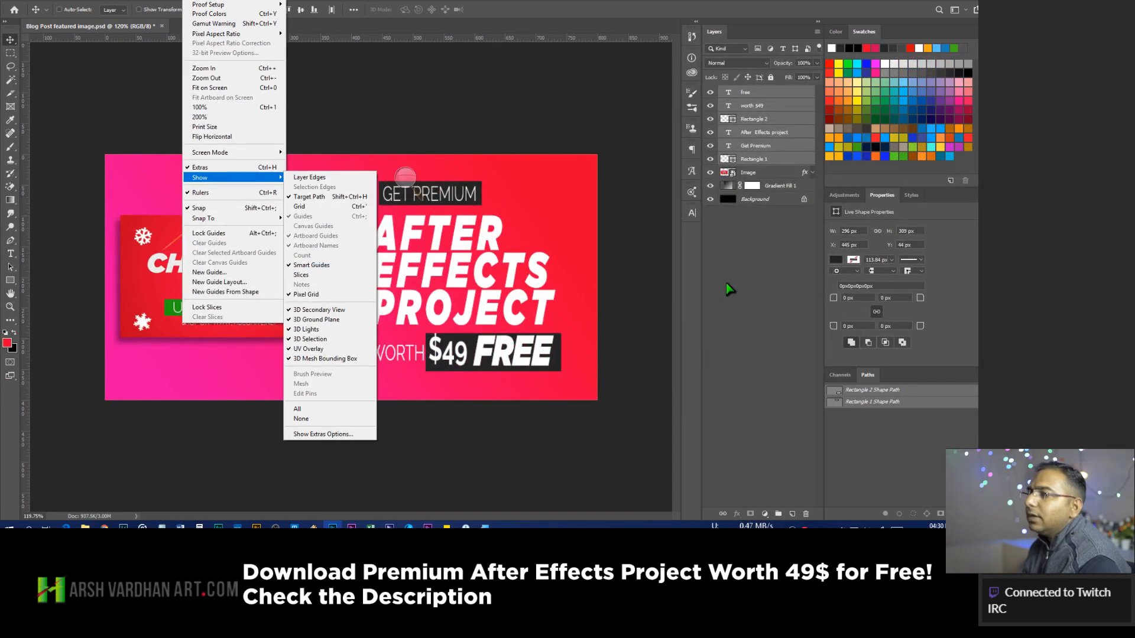
pyautogui.click(732, 285)
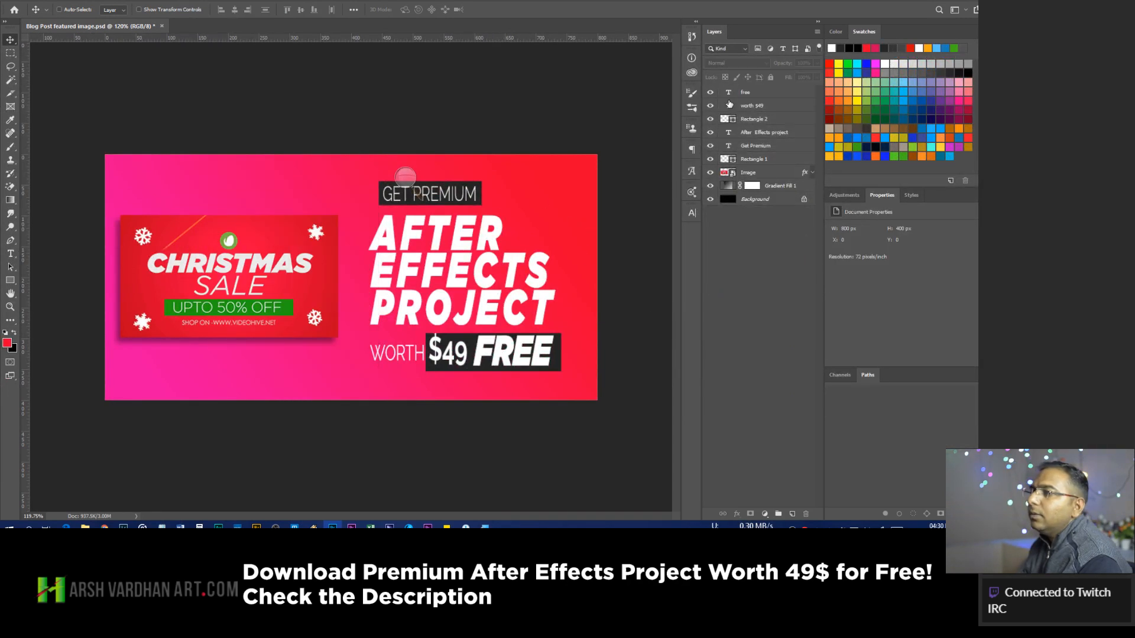
# Reselect the headline text layers with both dark rectangles and shift them slightly further right.
pyautogui.click(750, 95)
pyautogui.keyDown('shift'); pyautogui.click(752, 159); pyautogui.keyUp('shift')
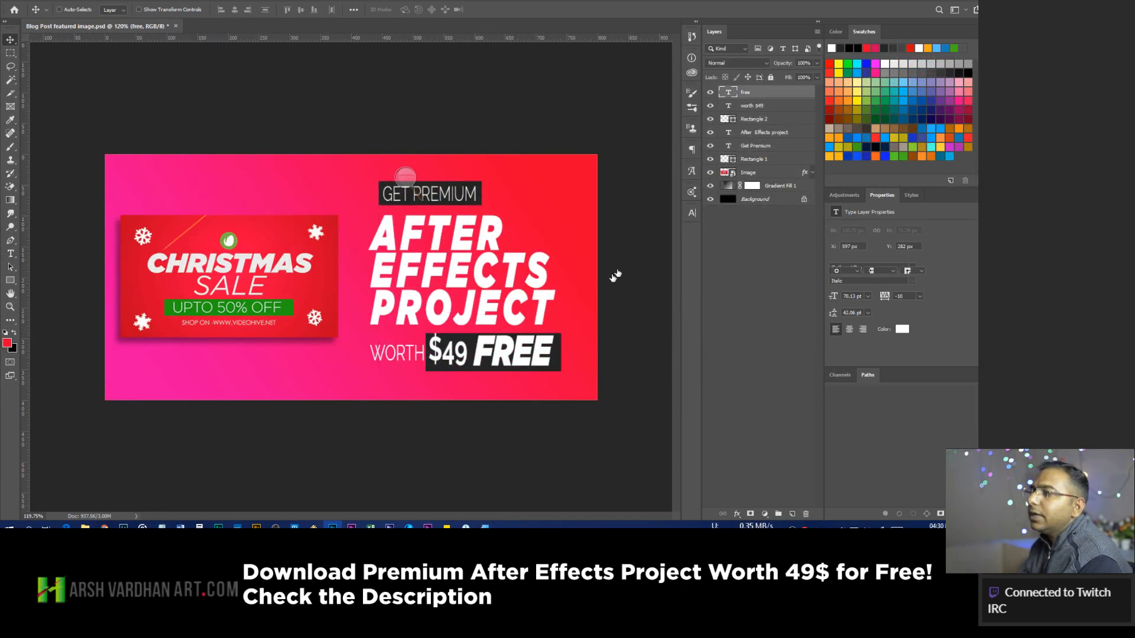
pyautogui.moveTo(491, 287); pyautogui.dragTo(488, 288)
# Move the Christmas Sale image about 21 px right to X 46 px, deselect it and save the document.
pyautogui.click(756, 175)
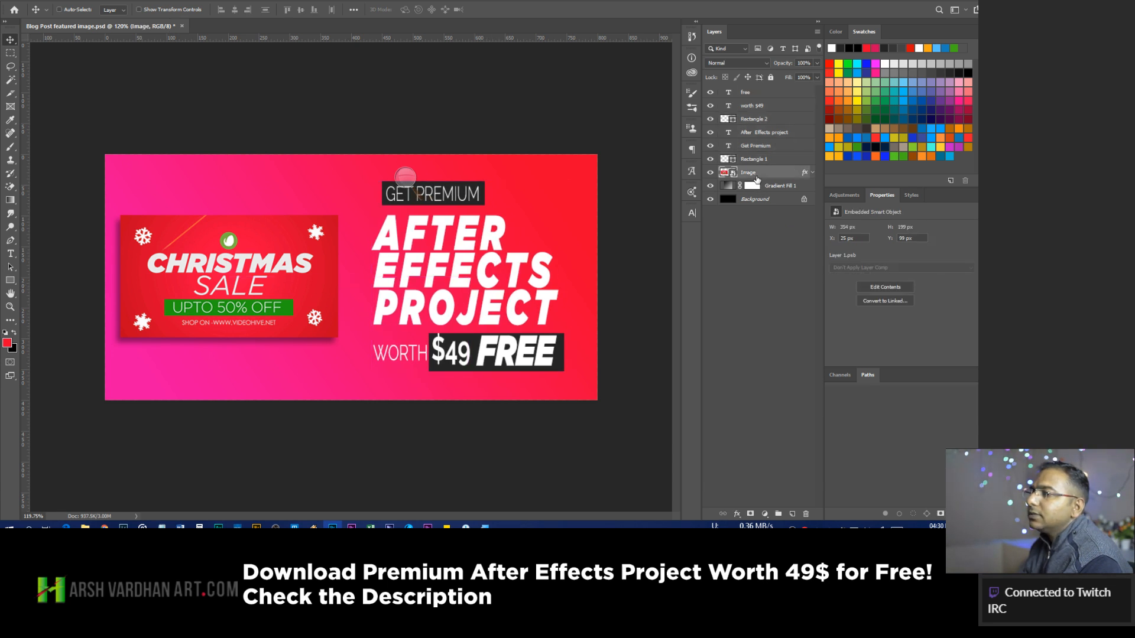
pyautogui.moveTo(288, 287); pyautogui.dragTo(299, 296)
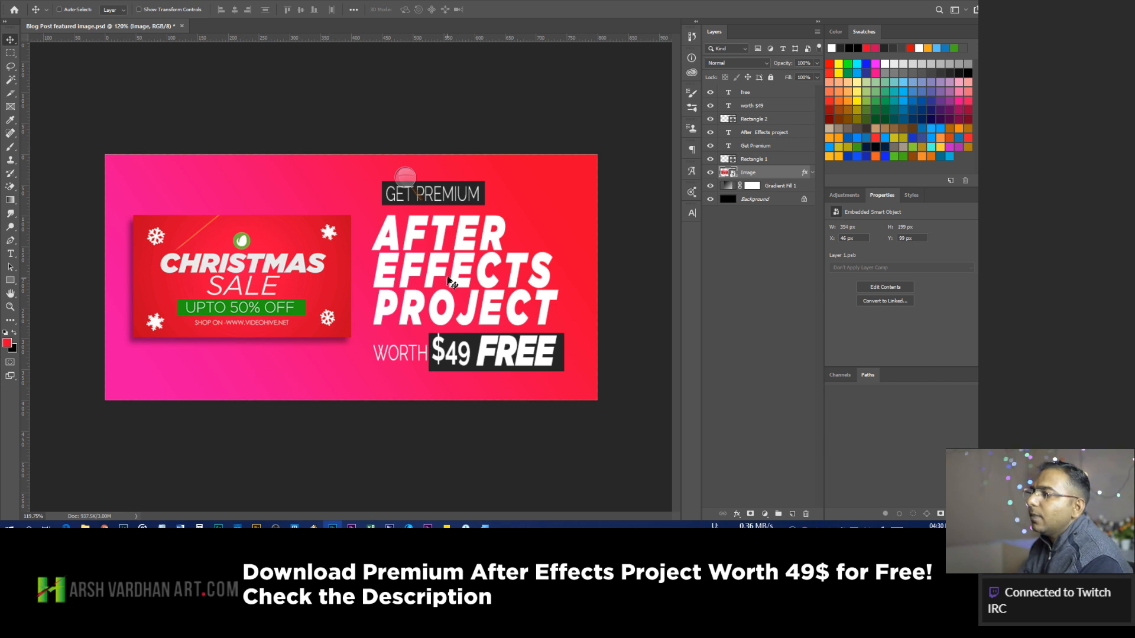
pyautogui.click(762, 247)
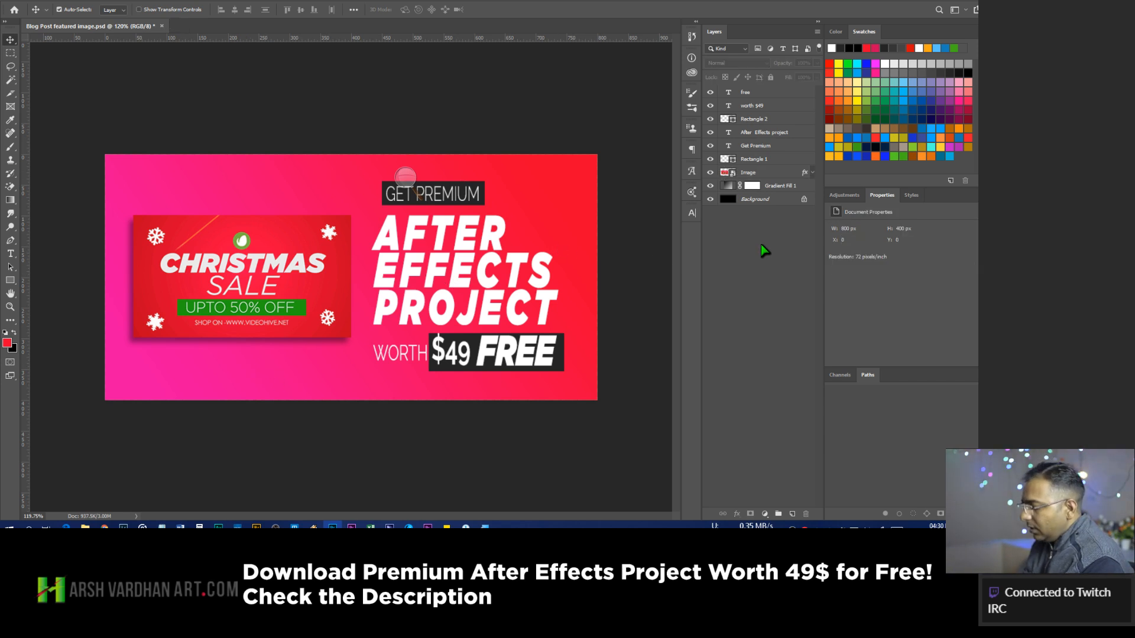
pyautogui.hotkey('ctrl', 's')
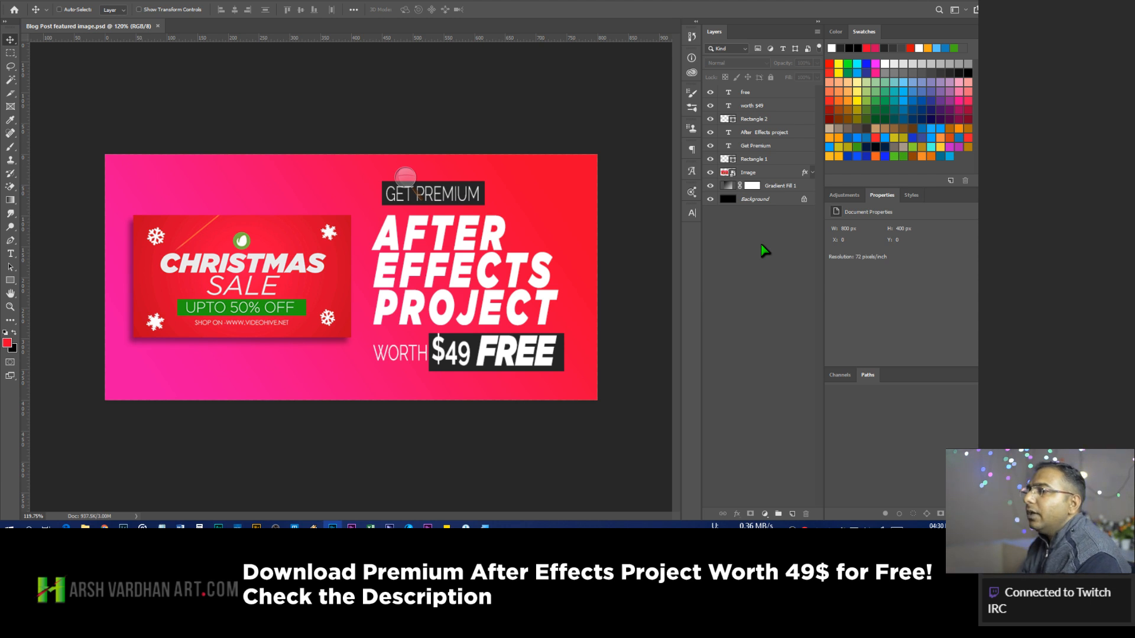
# Add a Pattern fill layer directly above the gradient fill and append the Web Patterns set to the available patterns.
pyautogui.click(730, 188)
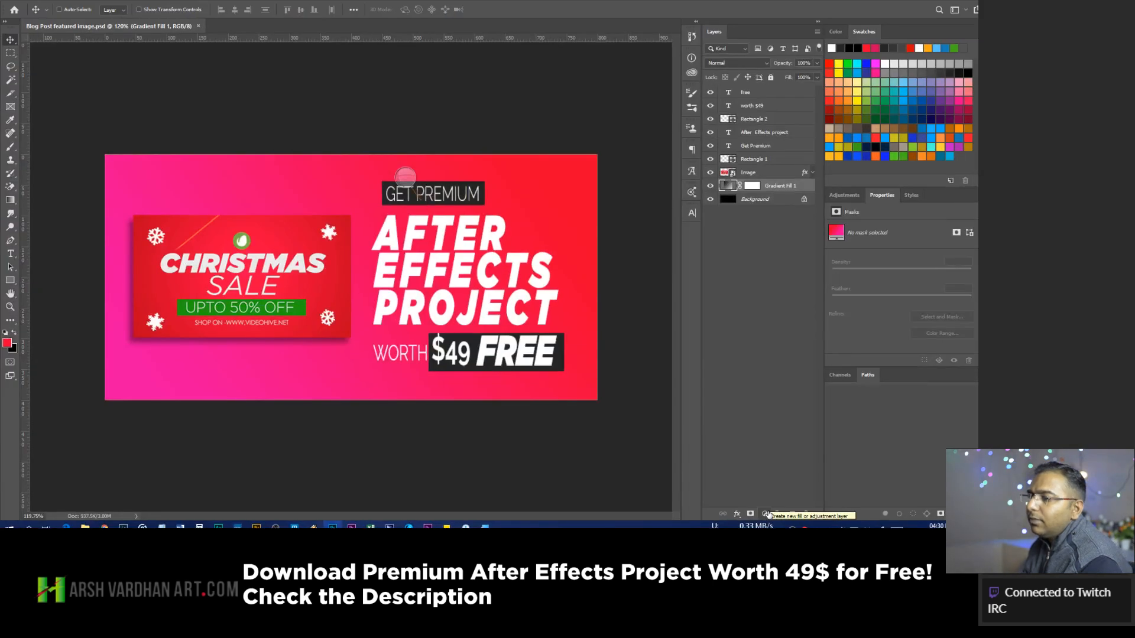
pyautogui.click(766, 514)
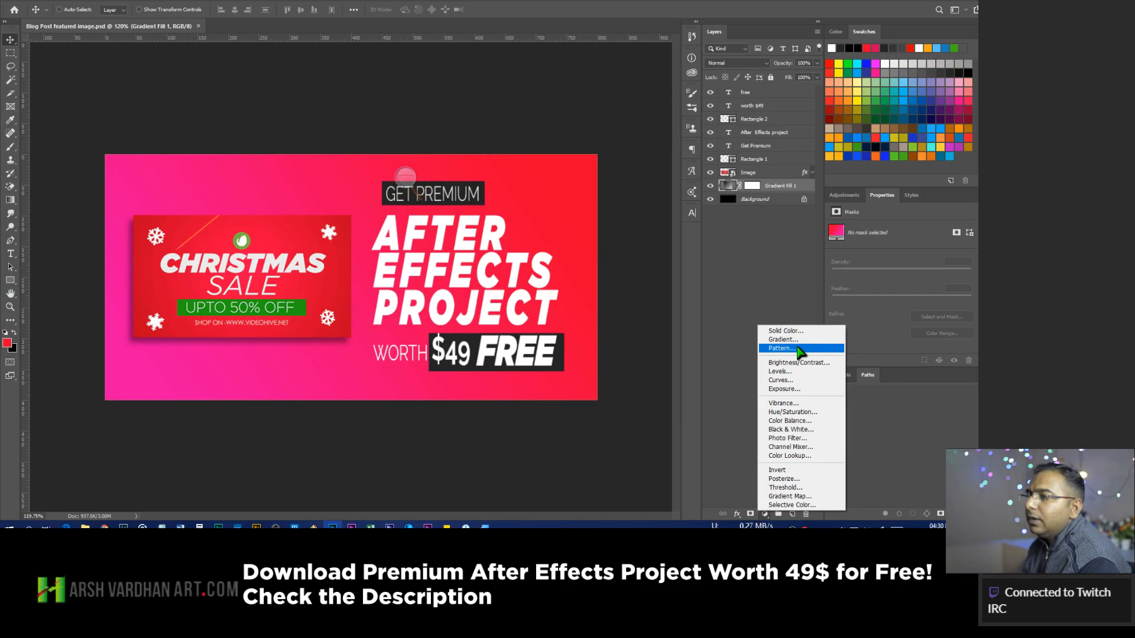
pyautogui.click(797, 350)
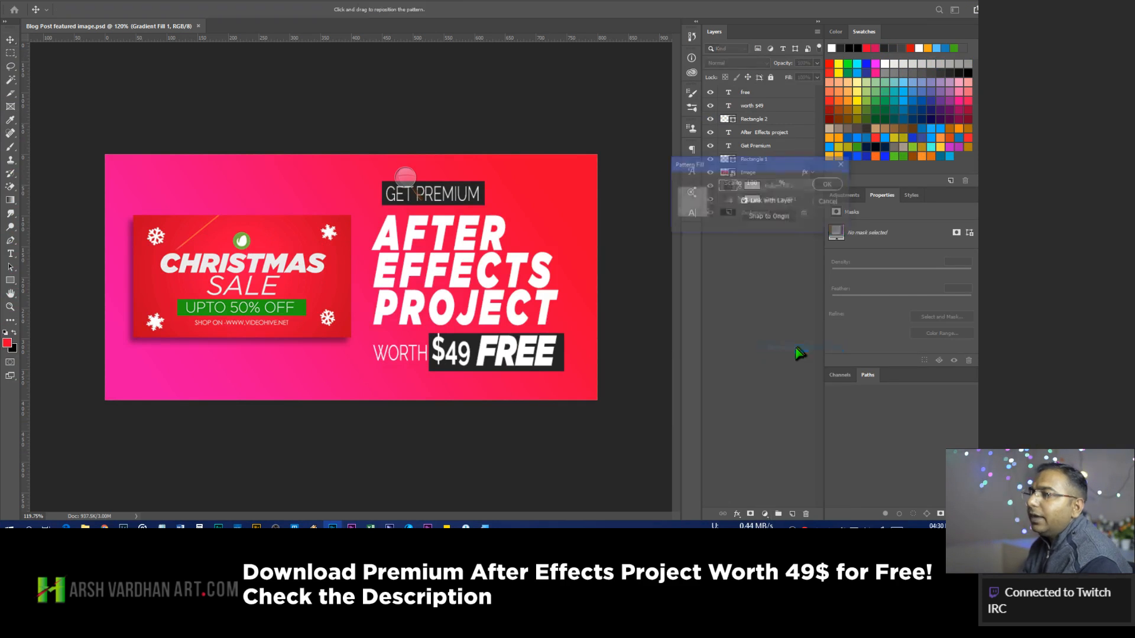
pyautogui.click(712, 203)
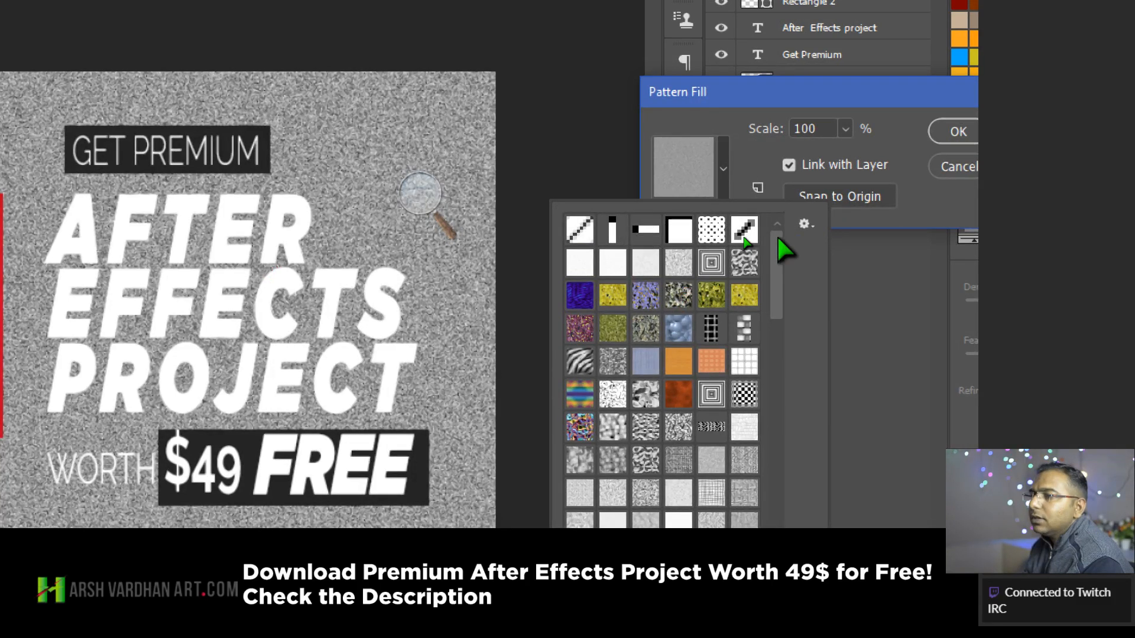
pyautogui.click(803, 225)
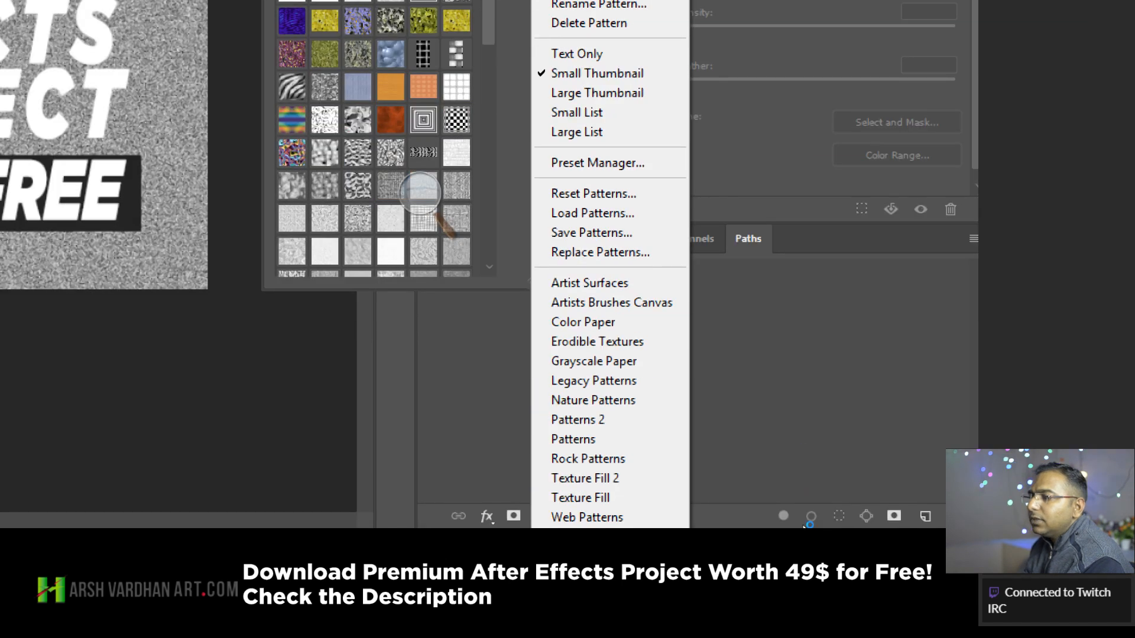
pyautogui.click(619, 516)
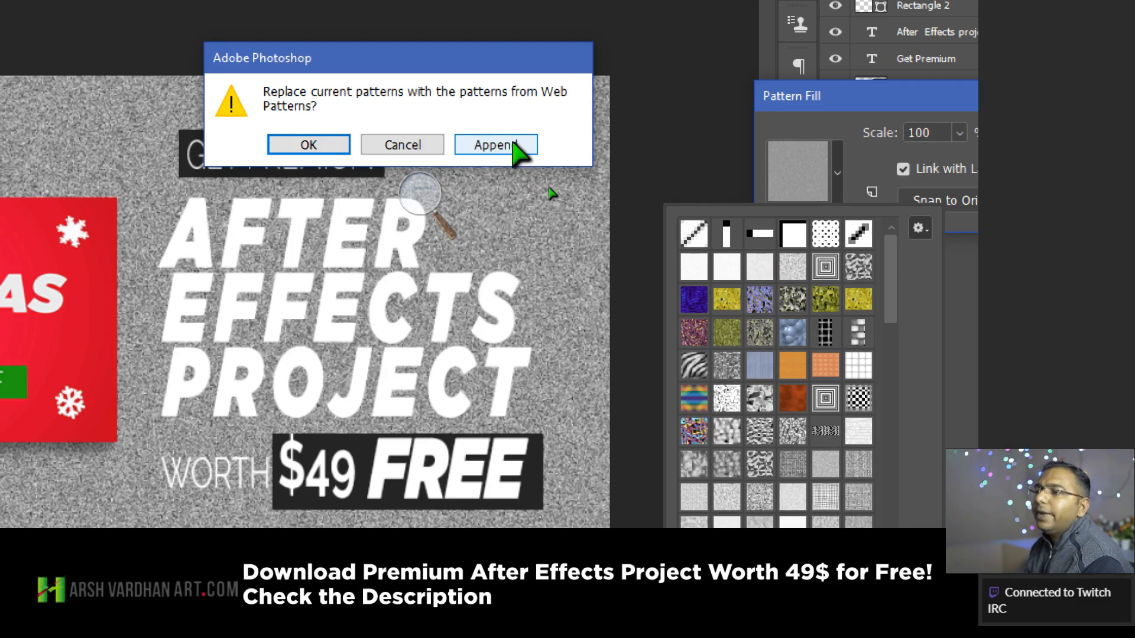
pyautogui.click(495, 145)
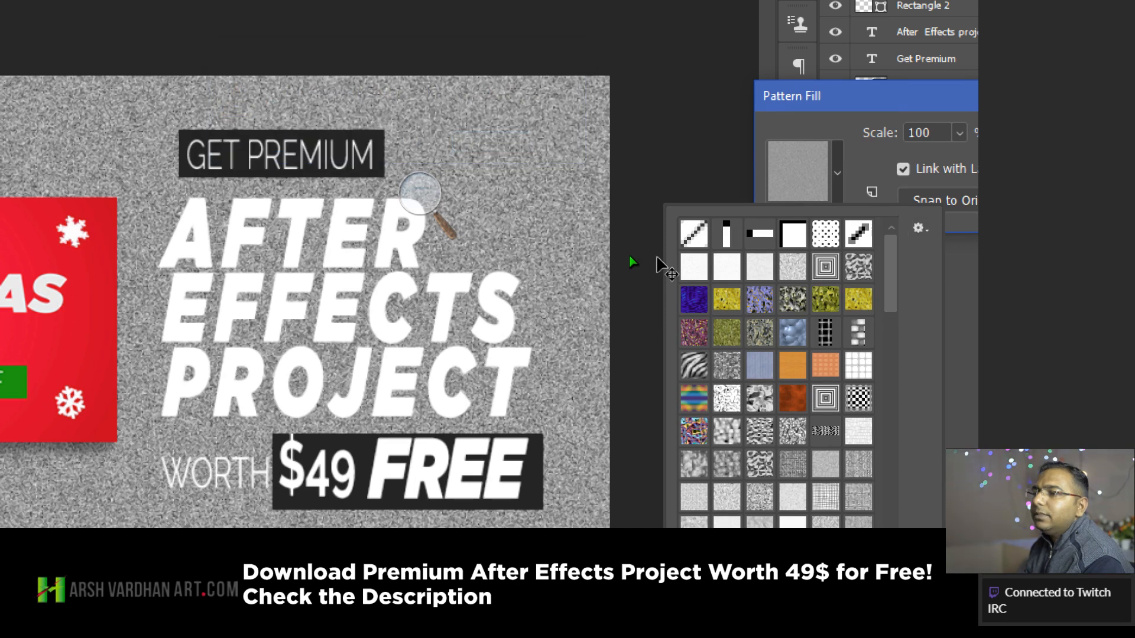
# Compare the diagonal line, grid and dot web patterns on the canvas and choose the short diagonal dash pattern for the fill.
pyautogui.scroll(-6, 758, 435)
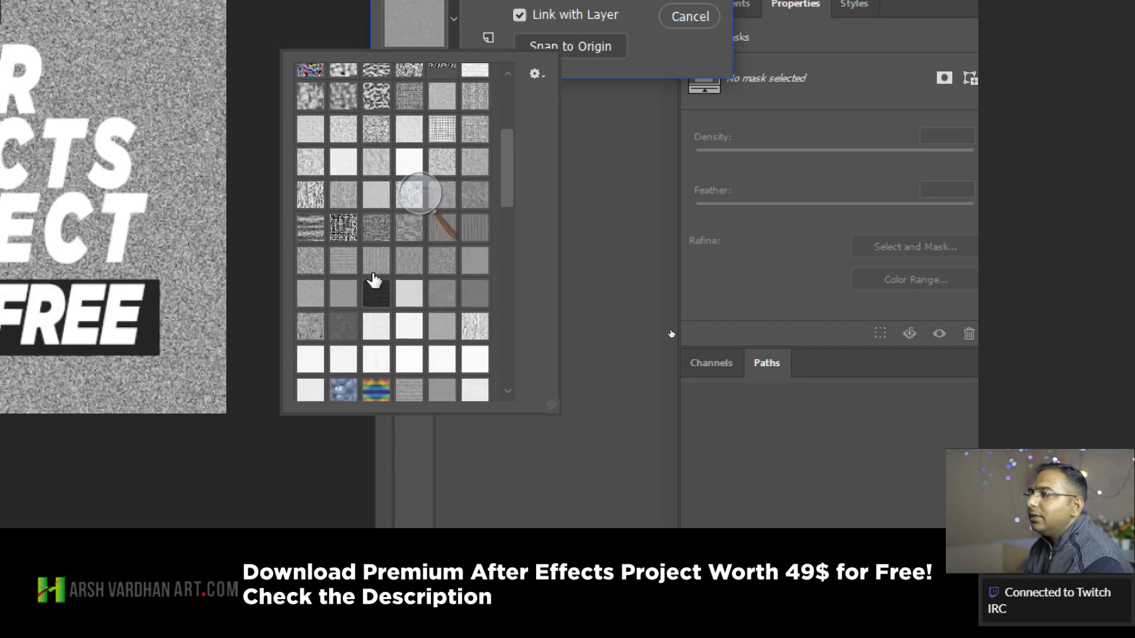
pyautogui.scroll(-2, 374, 280)
pyautogui.scroll(-15, 384, 294)
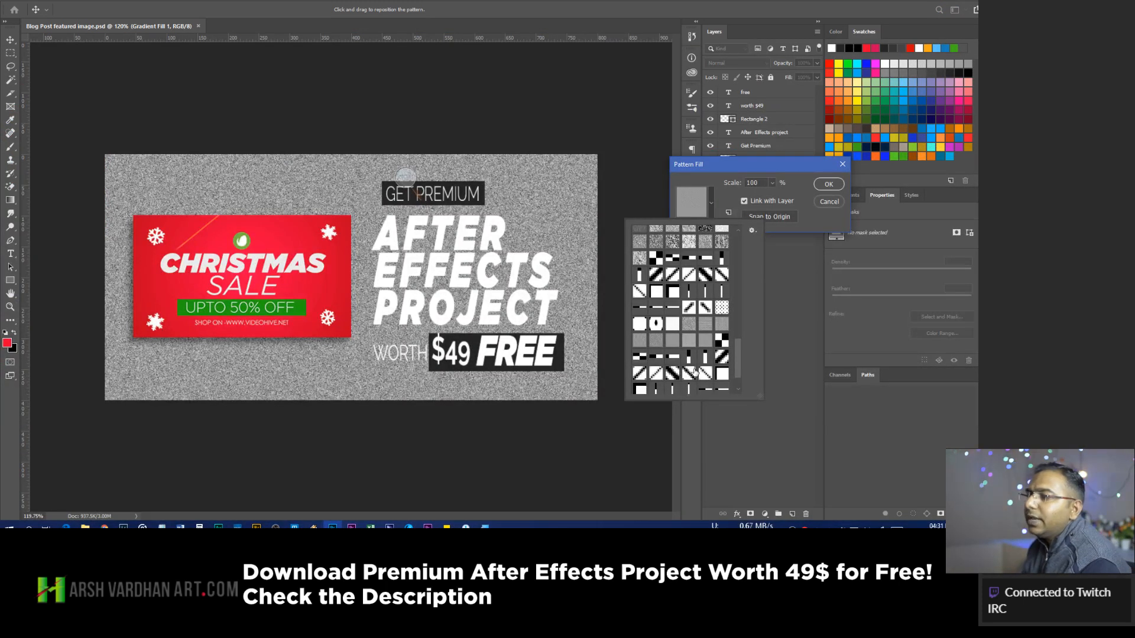
pyautogui.scroll(-1, 705, 381)
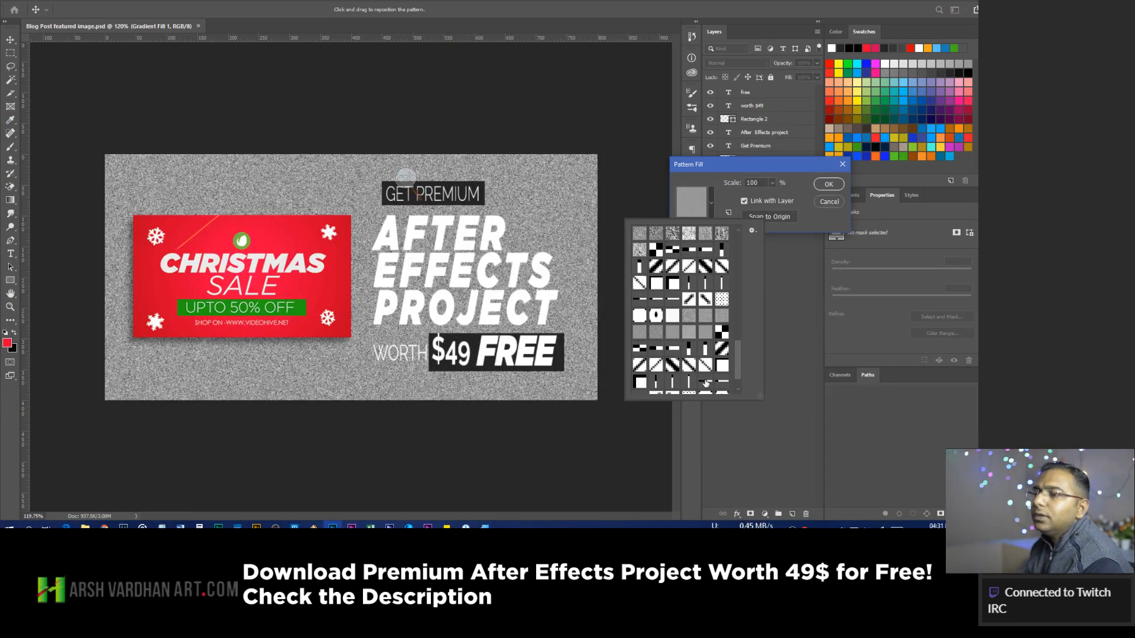
pyautogui.click(657, 368)
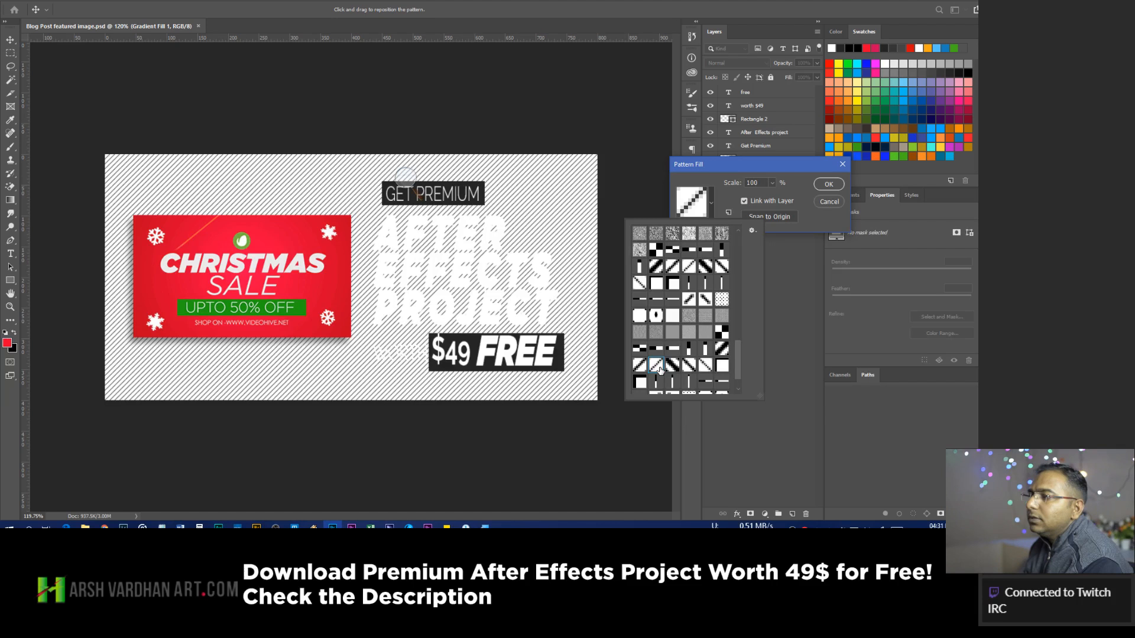
pyautogui.click(640, 367)
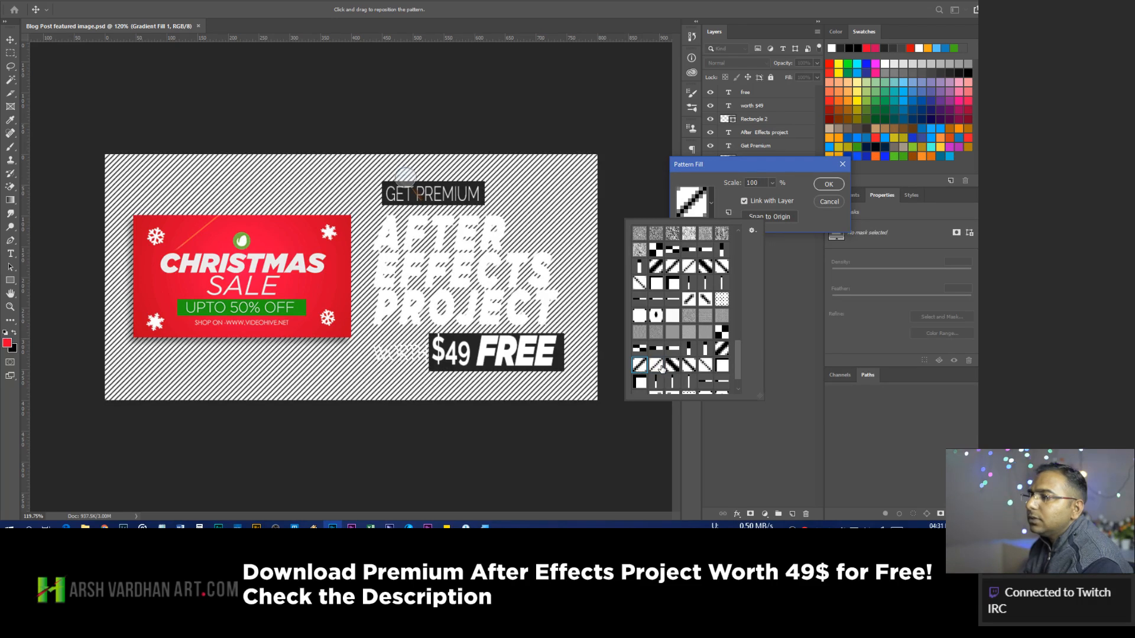
pyautogui.click(672, 366)
pyautogui.click(689, 365)
pyautogui.click(705, 365)
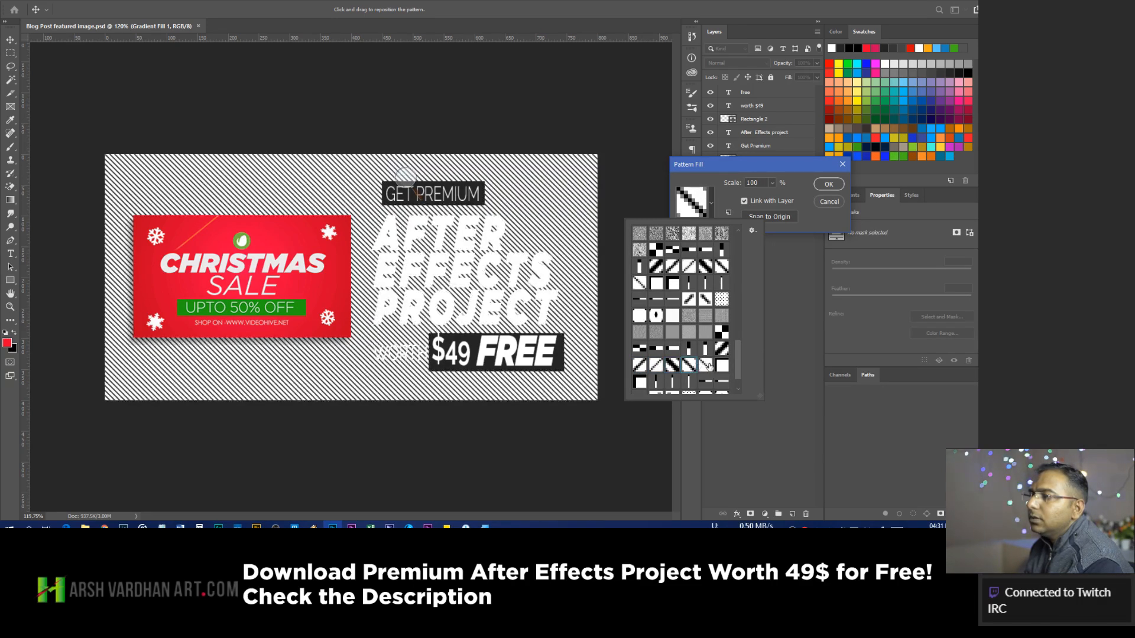
pyautogui.click(722, 365)
pyautogui.click(702, 383)
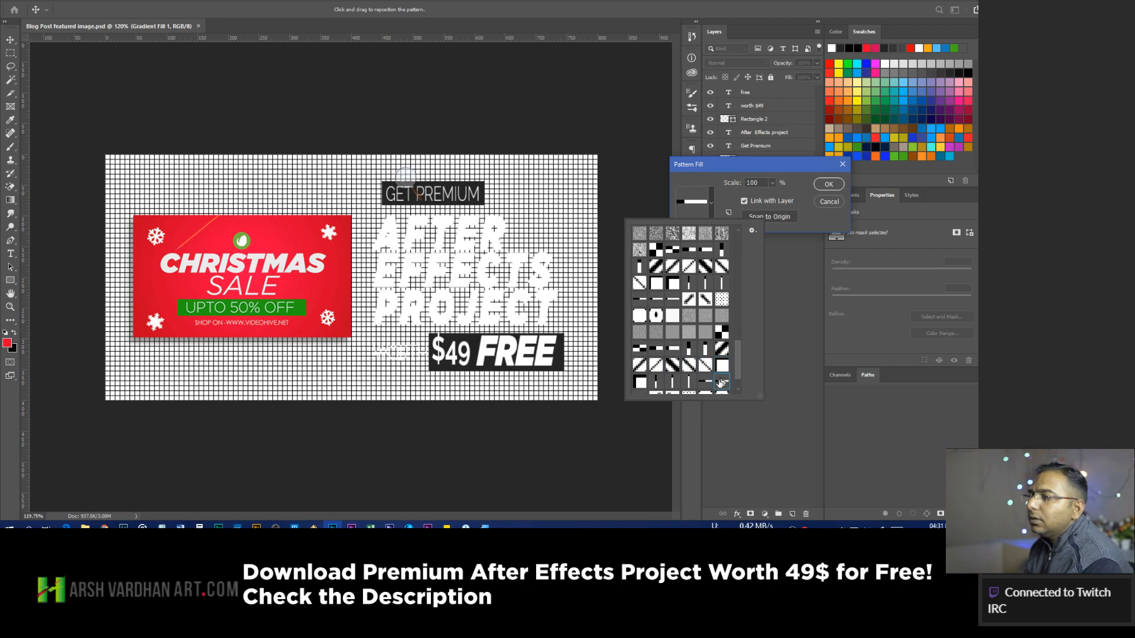
pyautogui.click(688, 383)
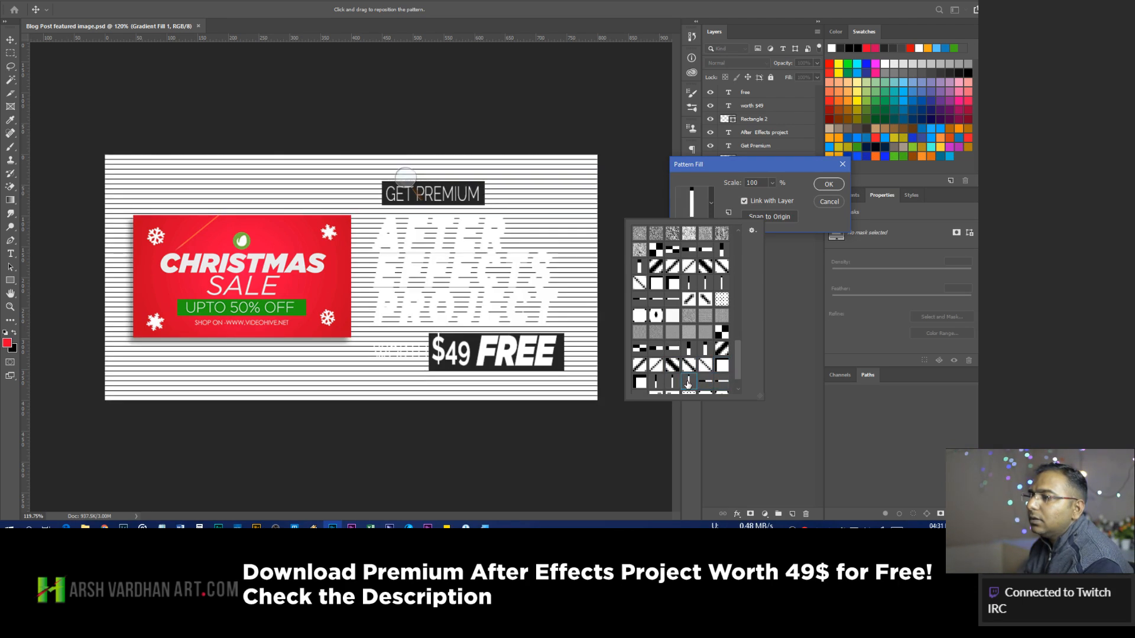
pyautogui.click(672, 384)
pyautogui.click(690, 393)
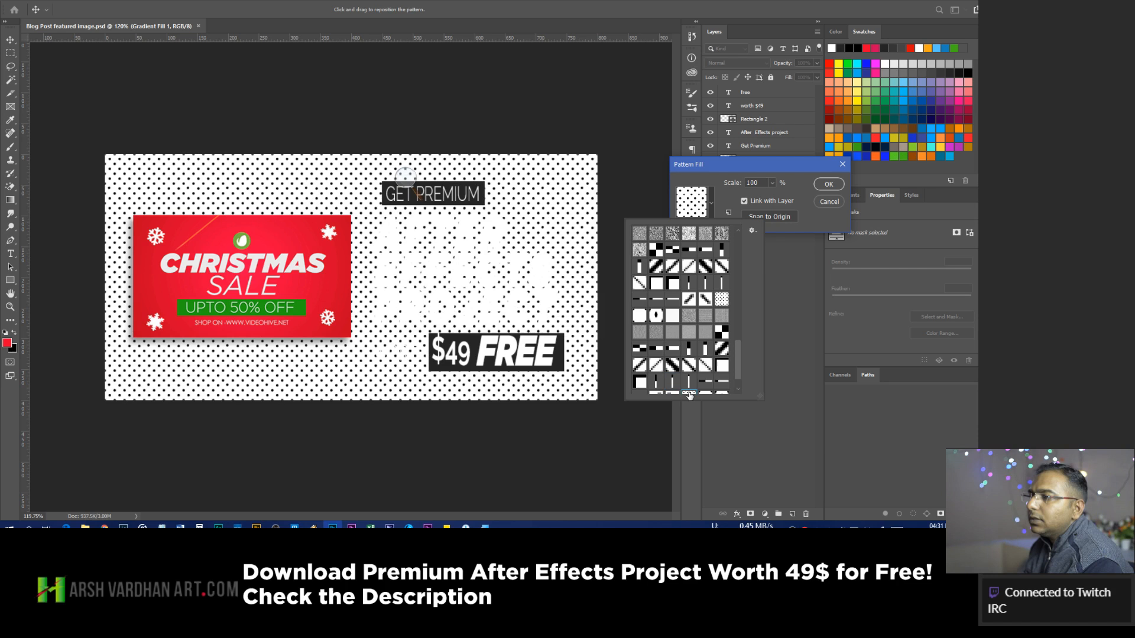
pyautogui.click(640, 382)
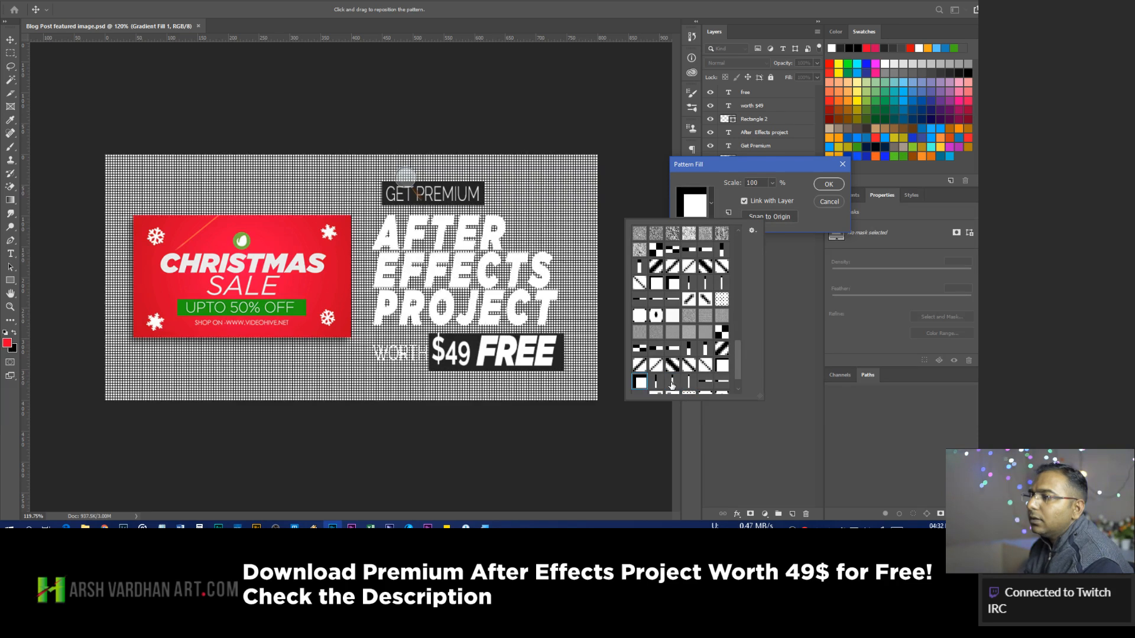
pyautogui.scroll(-1, 675, 388)
pyautogui.click(657, 390)
pyautogui.click(672, 390)
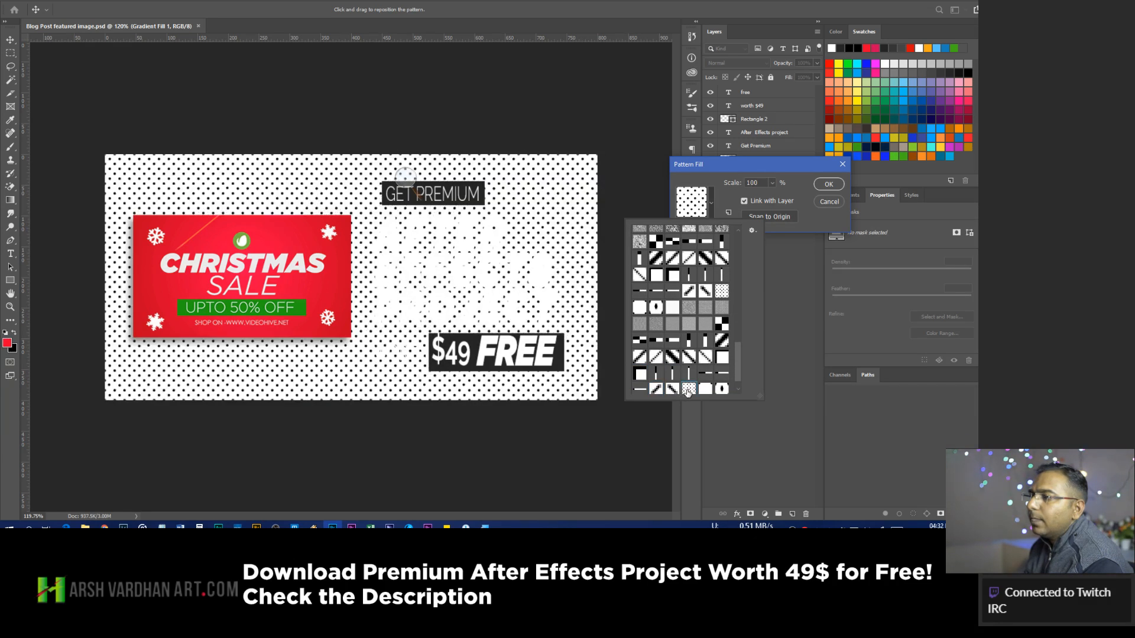
pyautogui.click(657, 388)
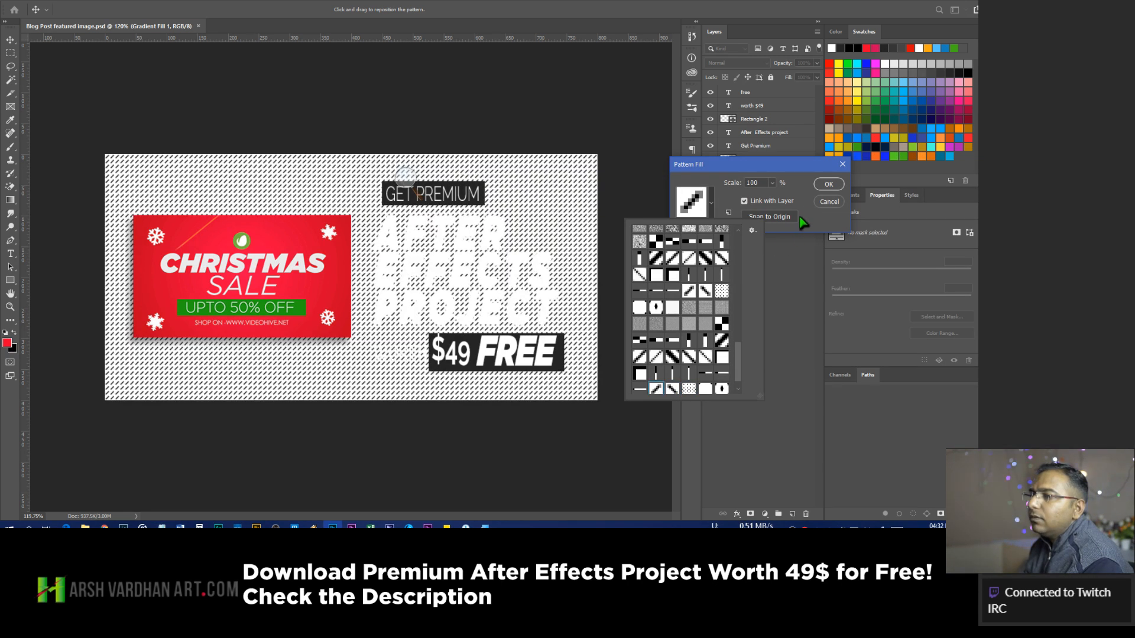
# Try a pattern scale of 199%, set it back to 100% and confirm the pattern fill.
pyautogui.click(803, 182)
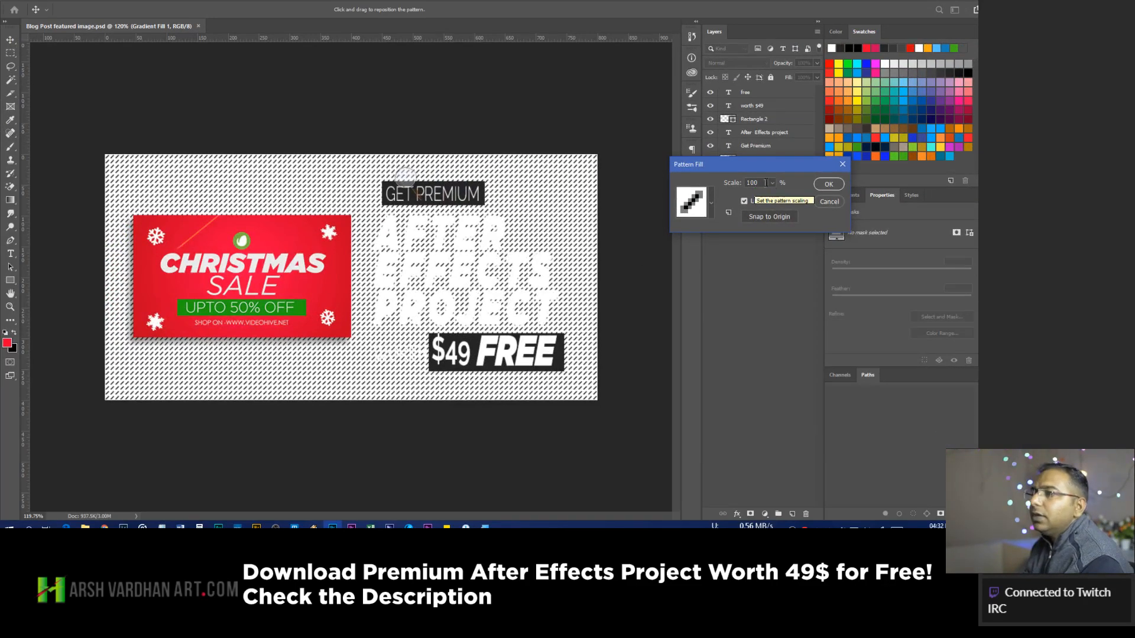
pyautogui.click(772, 182)
pyautogui.moveTo(768, 196); pyautogui.dragTo(713, 186)
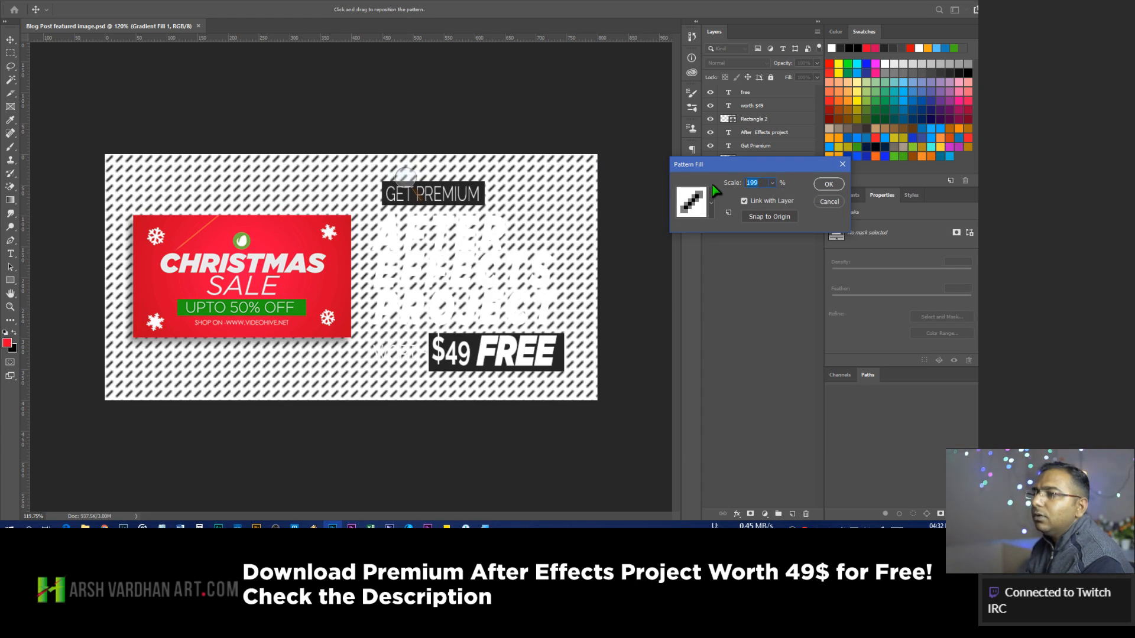
pyautogui.write('100')
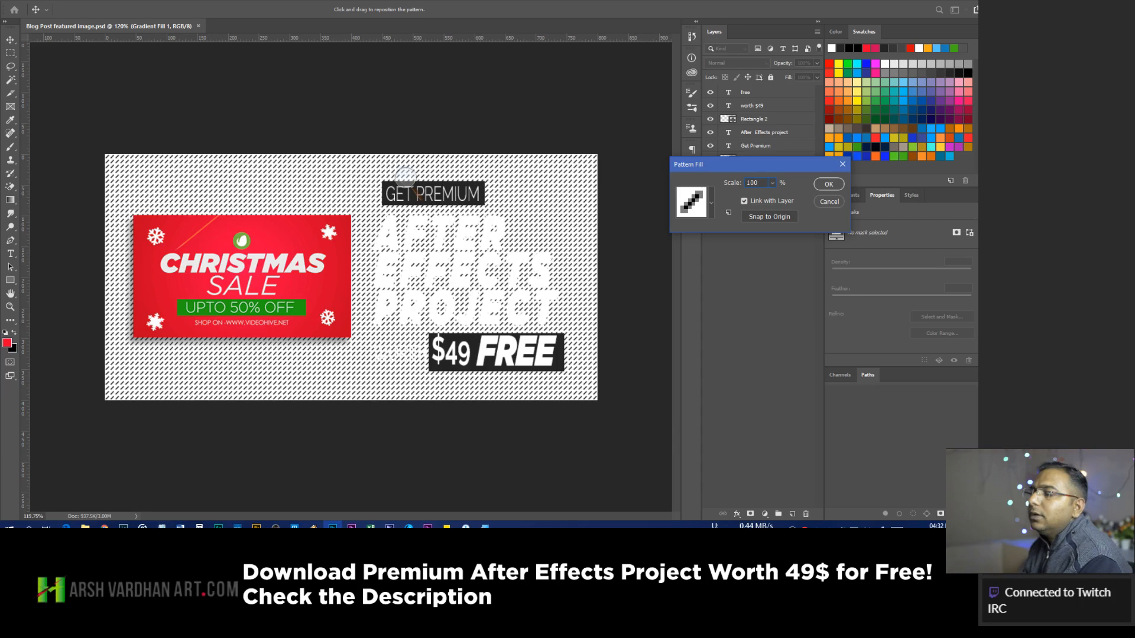
pyautogui.click(794, 178)
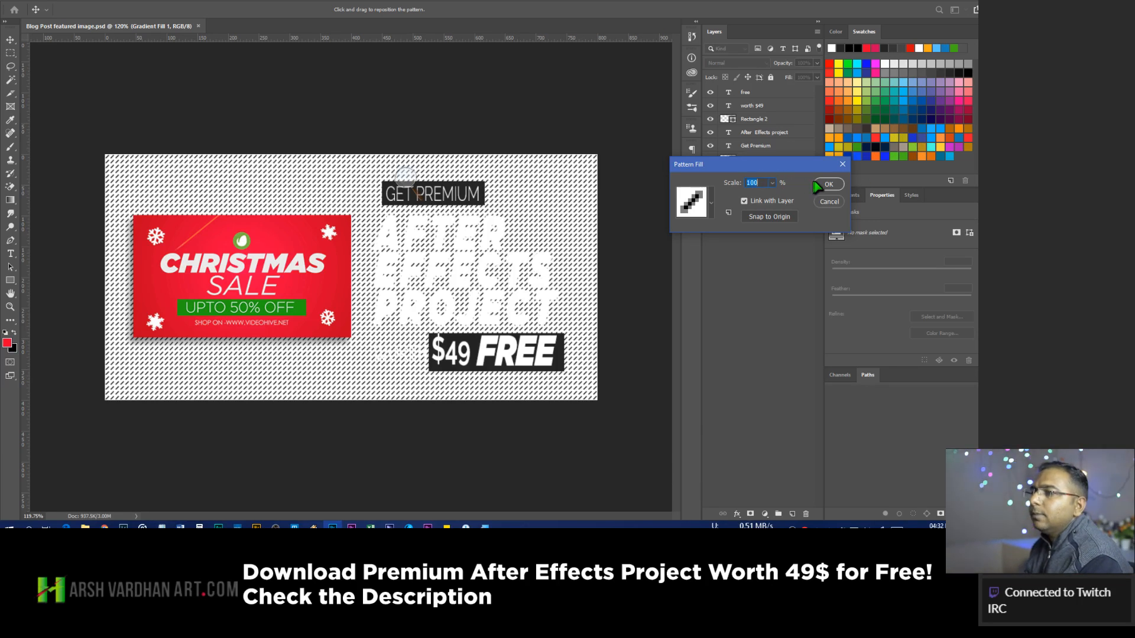
pyautogui.click(818, 183)
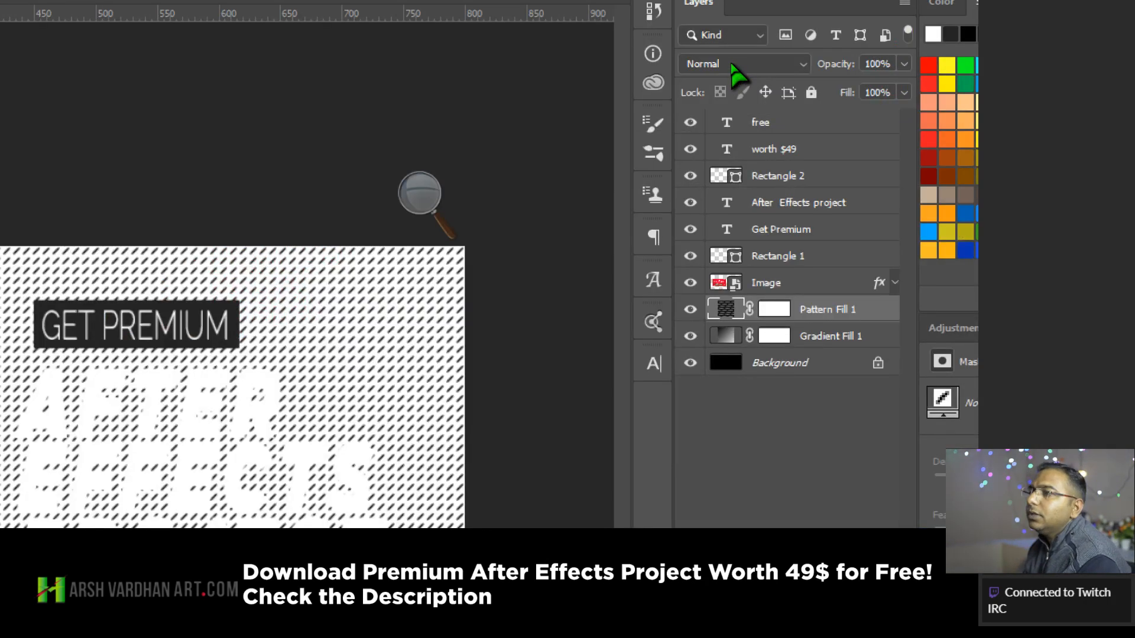
# Set the pattern fill layer's blend mode to Darken and its opacity to 21%.
pyautogui.click(734, 65)
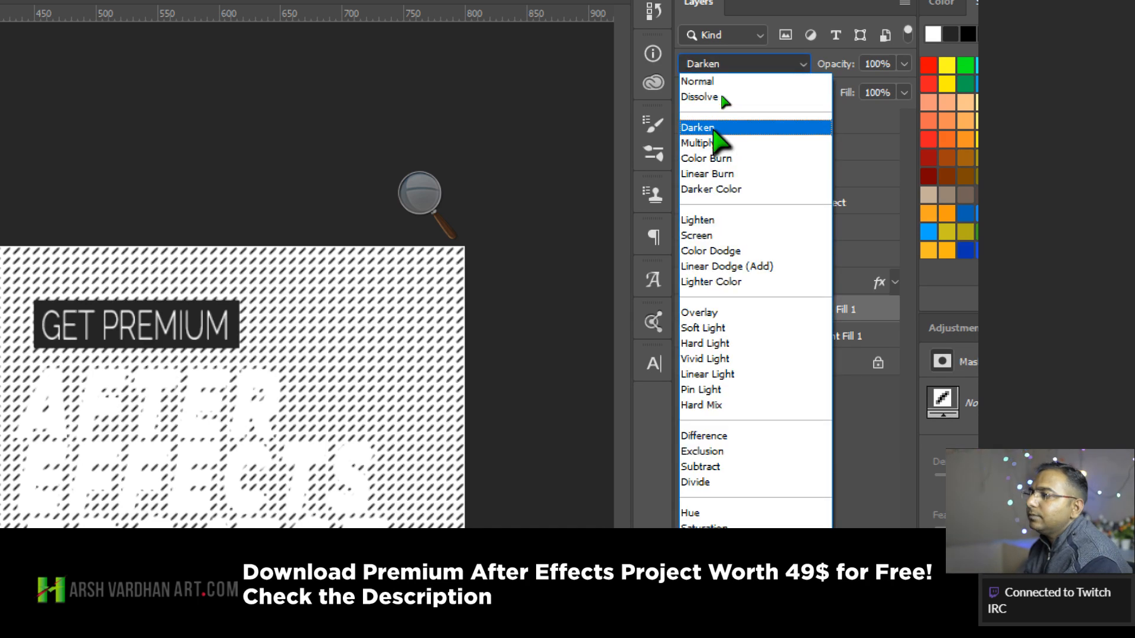
pyautogui.click(714, 128)
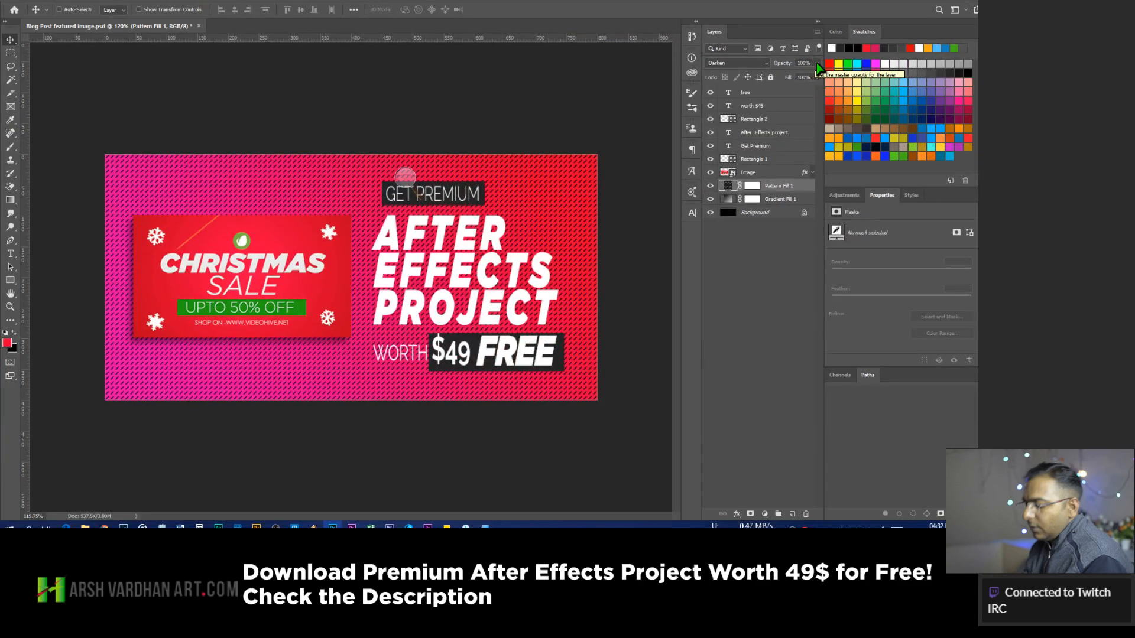
pyautogui.click(816, 62)
pyautogui.click(779, 75)
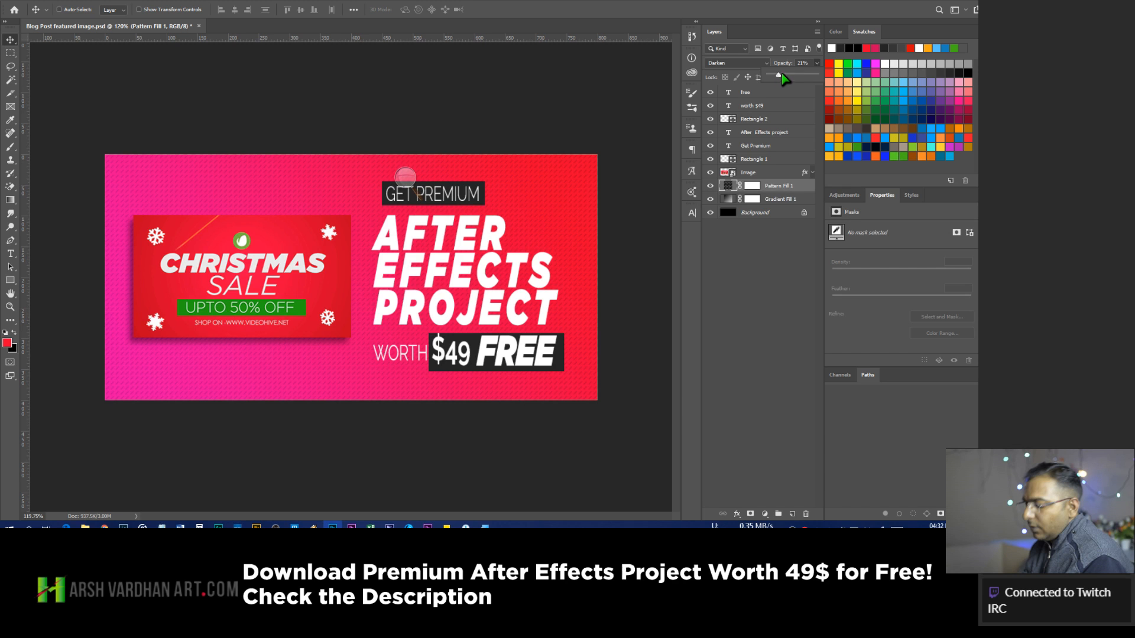
# Reopen the pattern fill, try other diagonal line and dot patterns, and return to the short diagonal dash pattern.
pyautogui.click(728, 189)
pyautogui.doubleClick(728, 189)
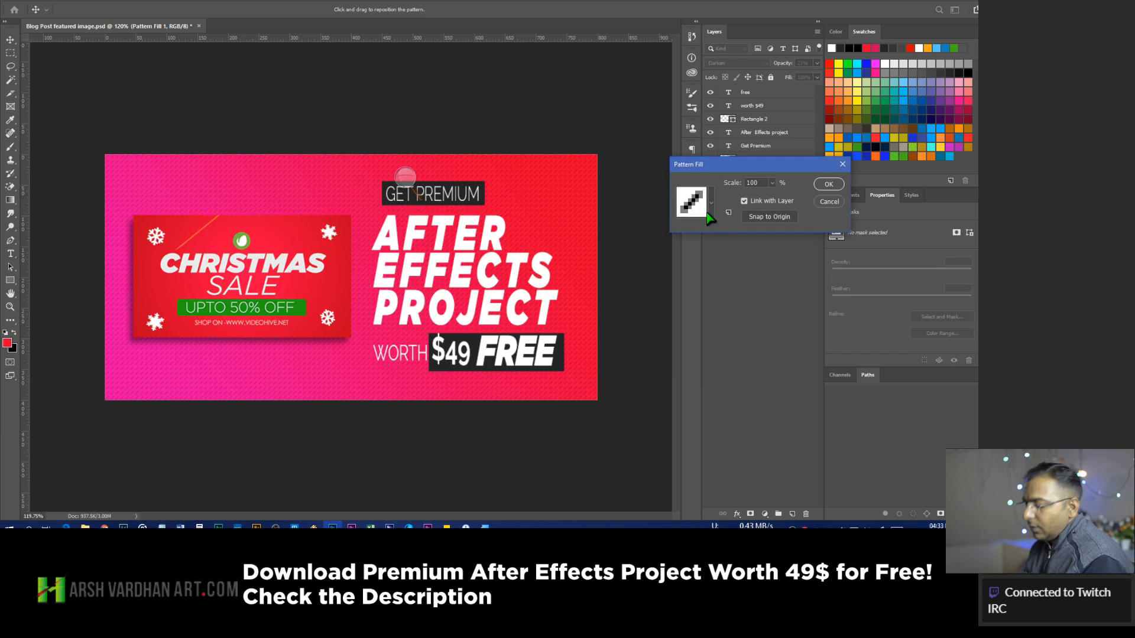
pyautogui.click(711, 207)
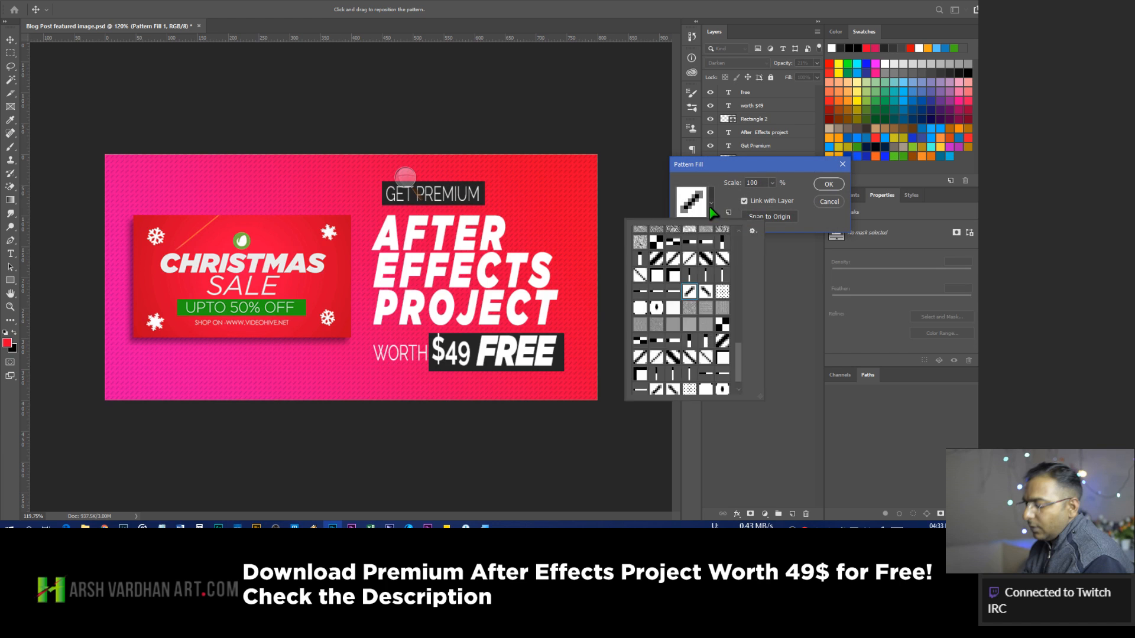
pyautogui.click(689, 309)
pyautogui.click(723, 292)
pyautogui.click(642, 359)
pyautogui.click(674, 358)
pyautogui.click(690, 358)
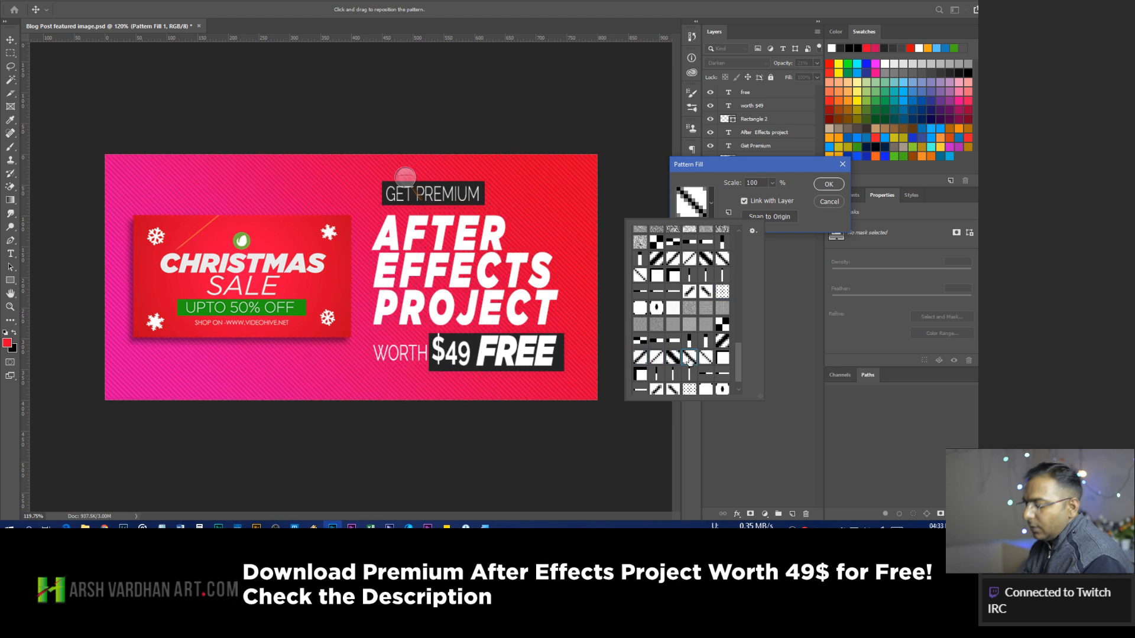
pyautogui.click(656, 389)
pyautogui.click(689, 389)
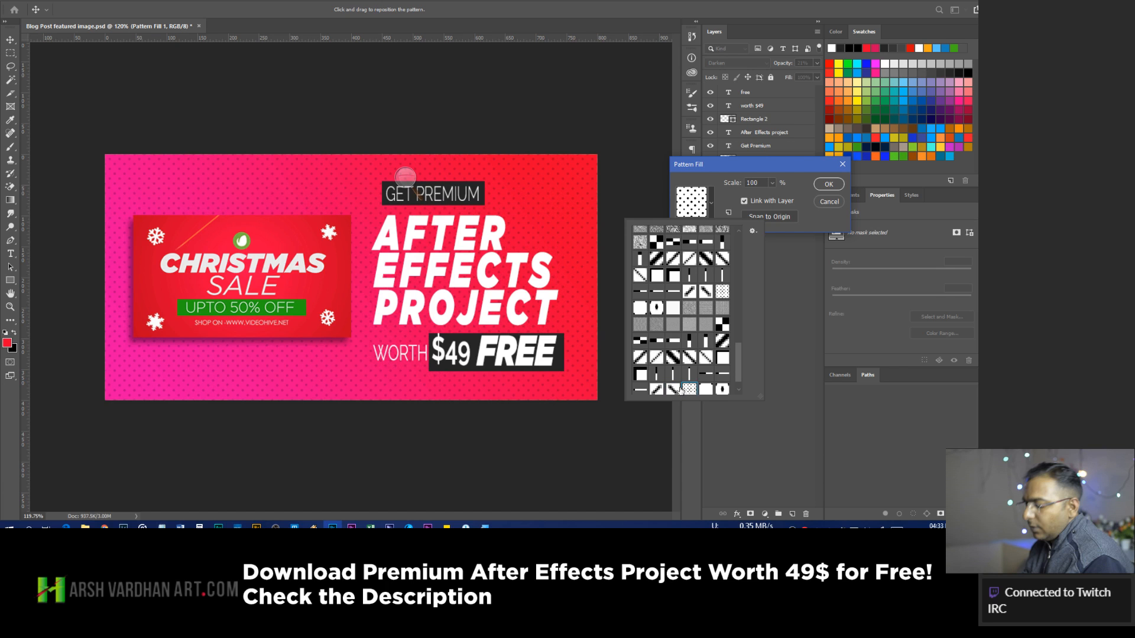
pyautogui.click(673, 389)
pyautogui.click(656, 390)
pyautogui.click(807, 177)
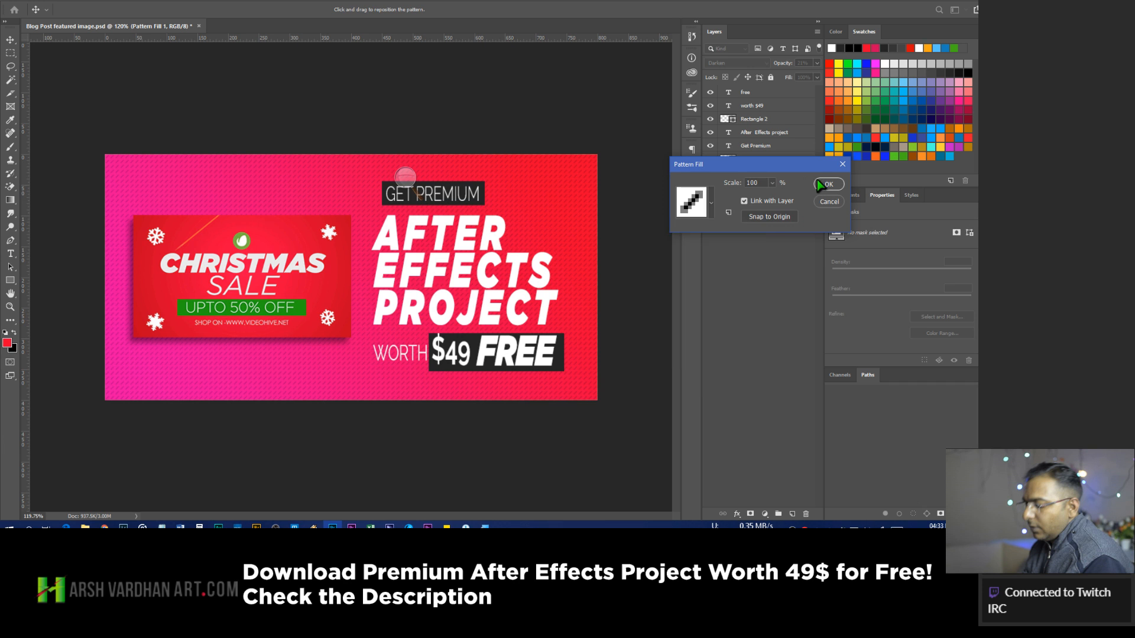
pyautogui.click(827, 185)
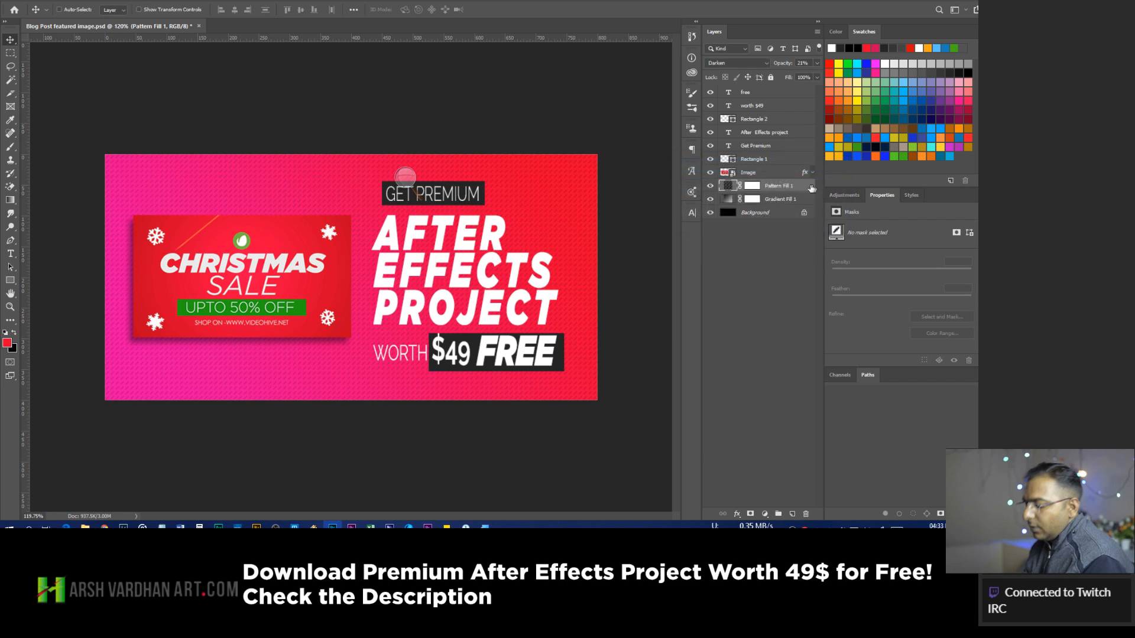
# Add a new empty layer directly above the pattern fill layer.
pyautogui.hotkey('ctrl', '-')
pyautogui.moveTo(398, 242); pyautogui.dragTo(404, 246)
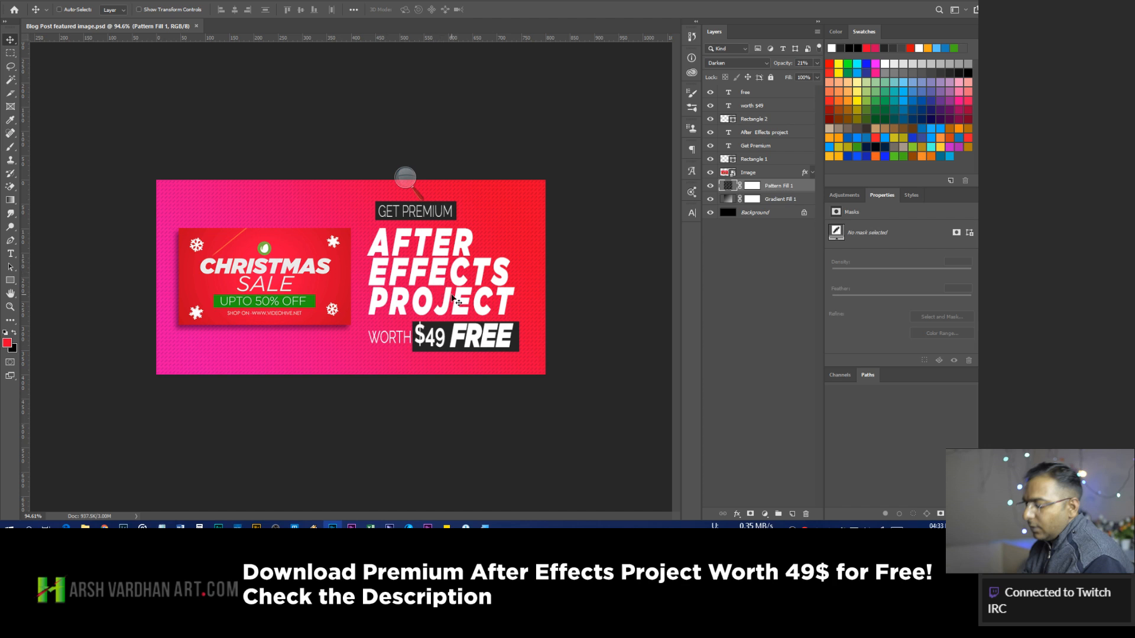
pyautogui.click(761, 173)
pyautogui.click(728, 188)
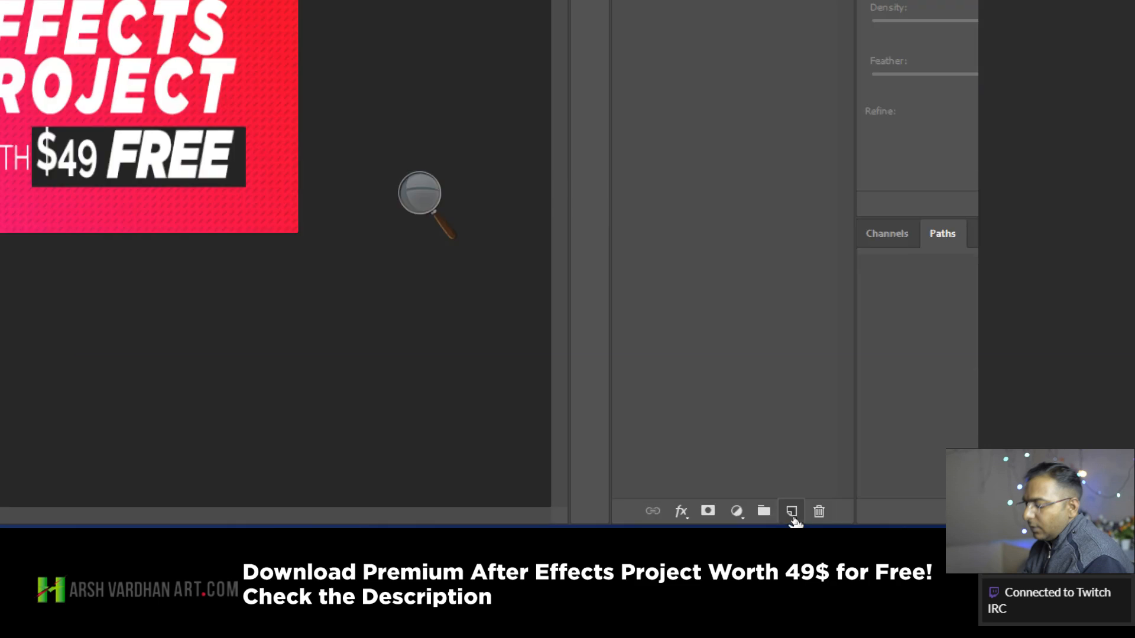
pyautogui.click(792, 512)
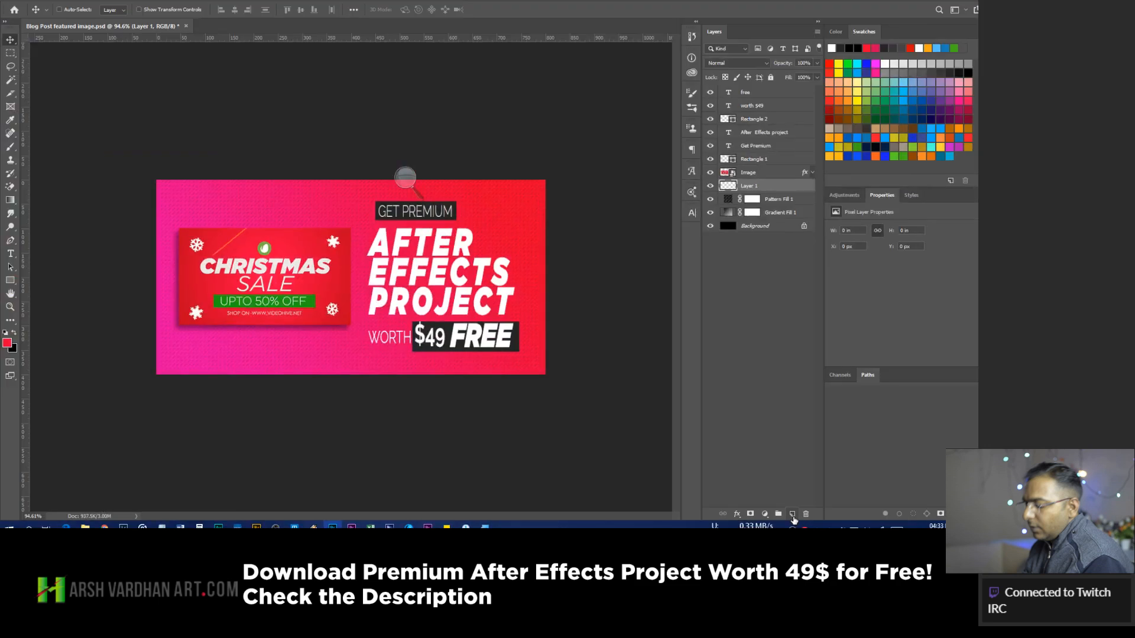
# Set up the Brush tool with the Soft Round brush, 100% opacity and a size of 500 px.
pyautogui.click(9, 149)
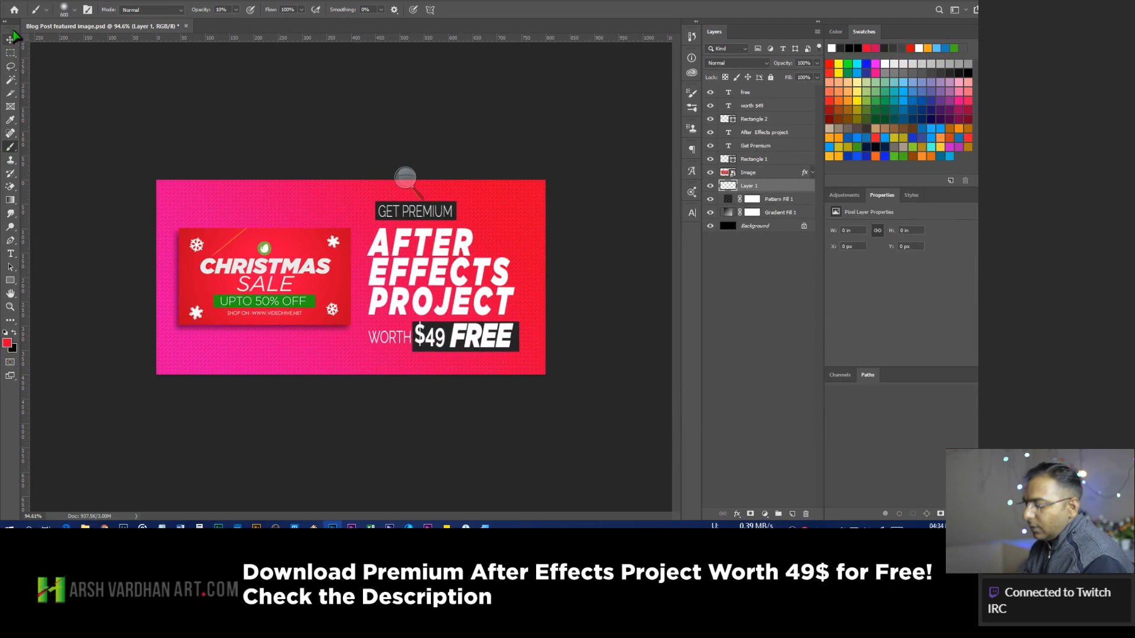
pyautogui.click(46, 11)
pyautogui.click(75, 10)
pyautogui.click(74, 9)
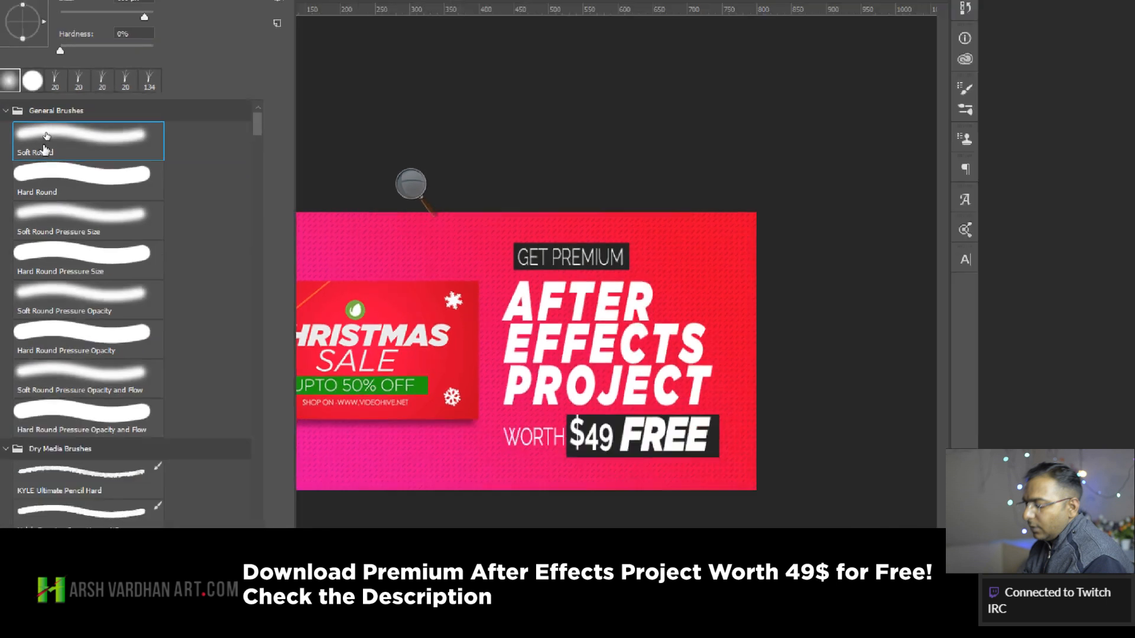
pyautogui.click(320, 3)
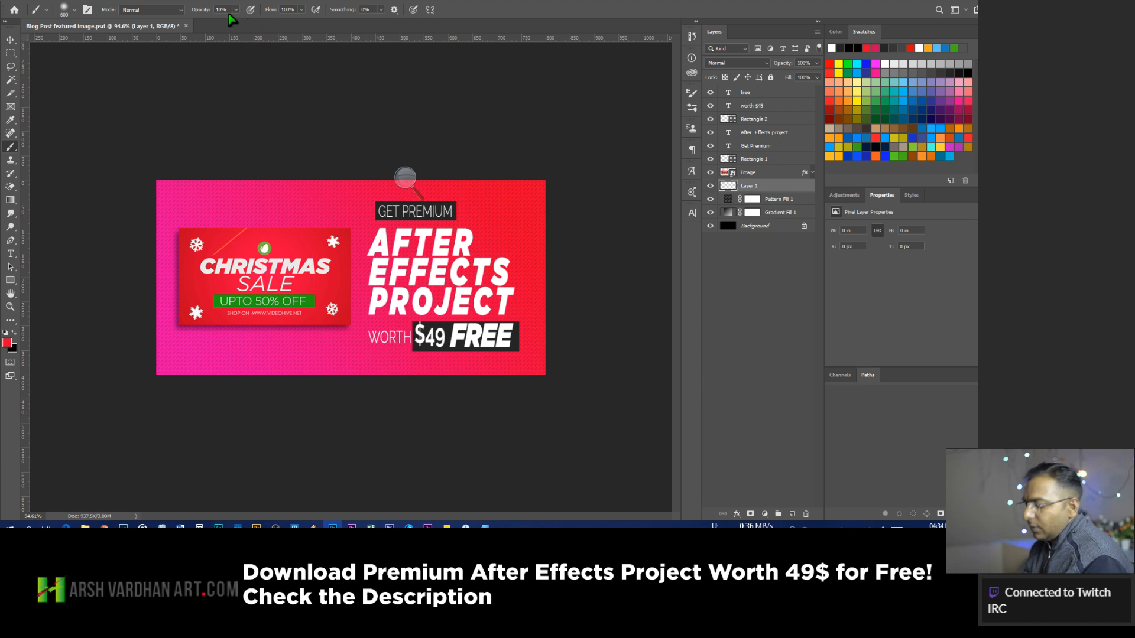
pyautogui.moveTo(237, 10); pyautogui.dragTo(293, 20)
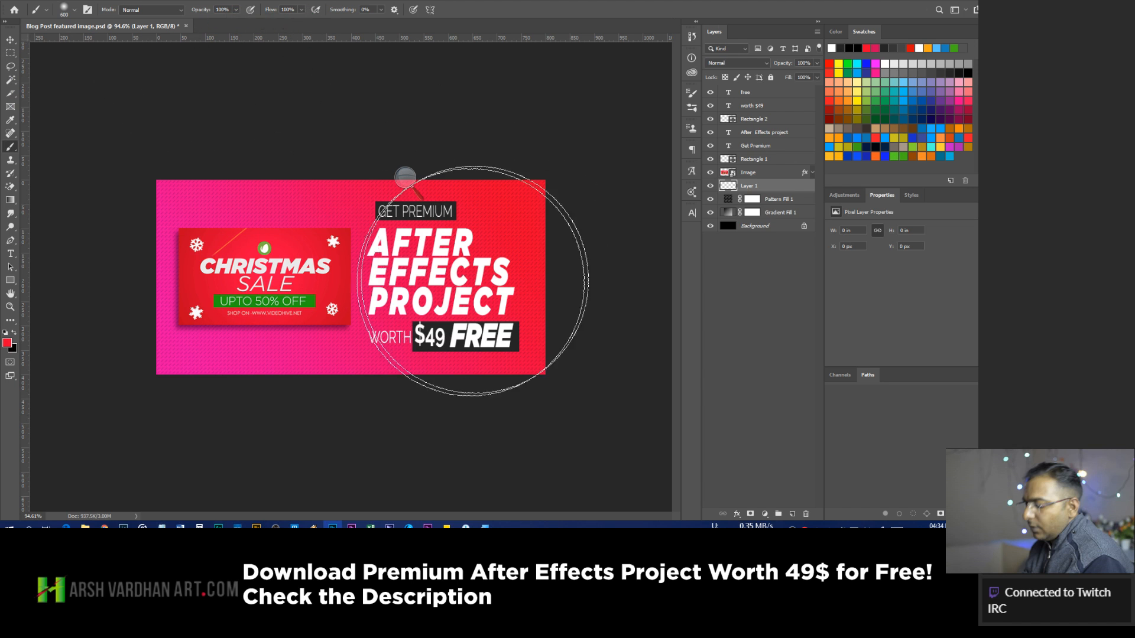
pyautogui.press('[')
pyautogui.press('[')
pyautogui.press('[')
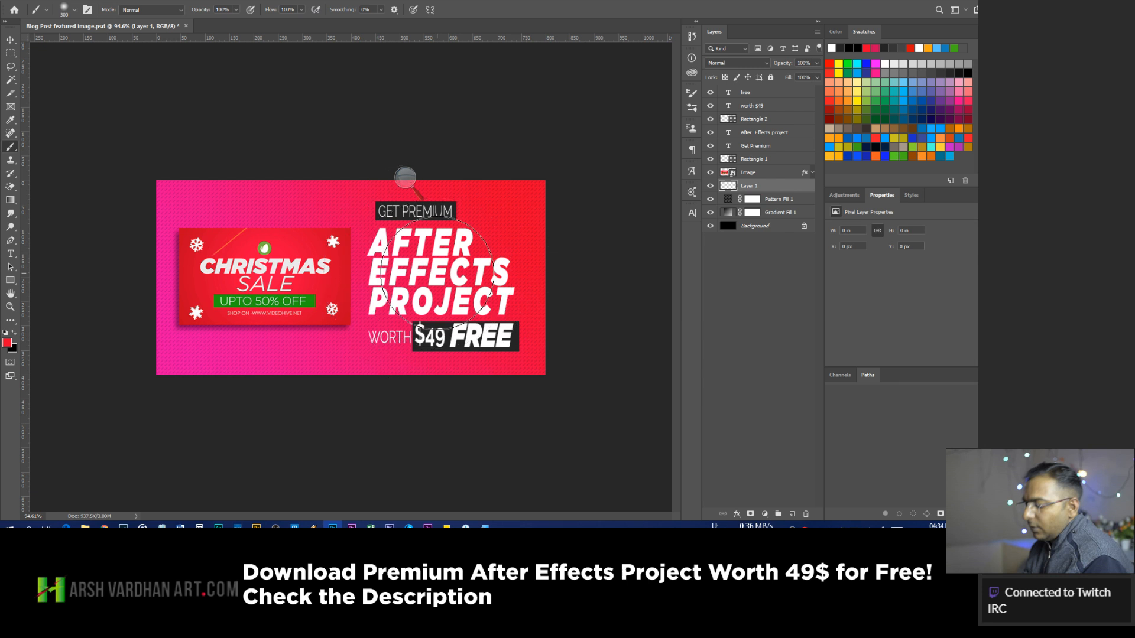
pyautogui.press(']')
pyautogui.press(']')
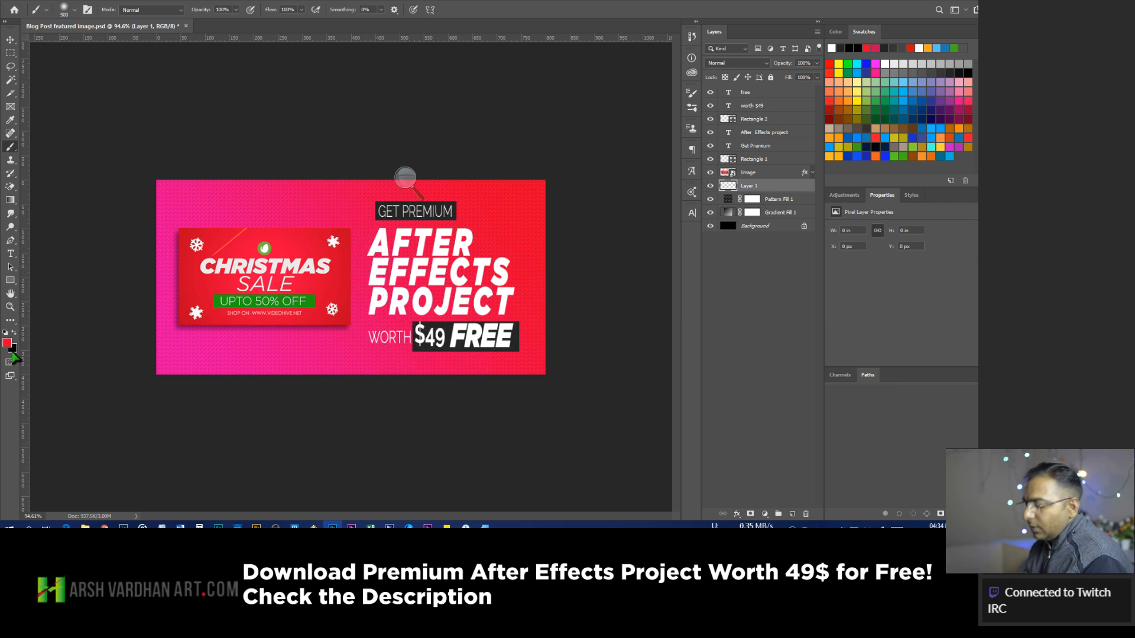
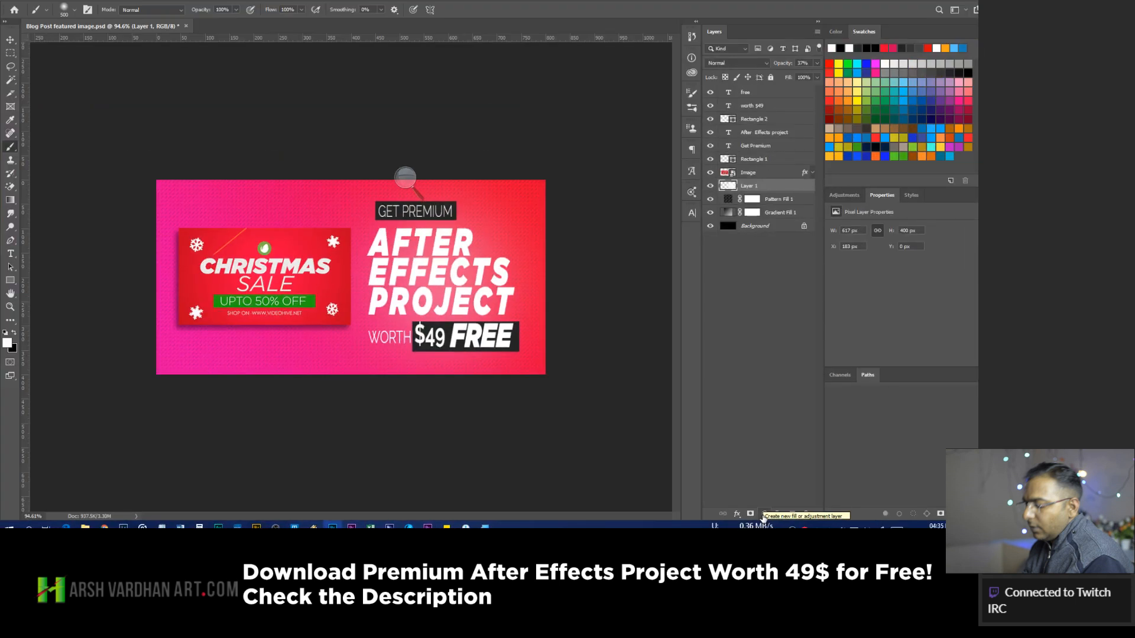
# Add an orange (#ff7200) Solid Color fill layer above the painted Layer 1.
pyautogui.click(764, 514)
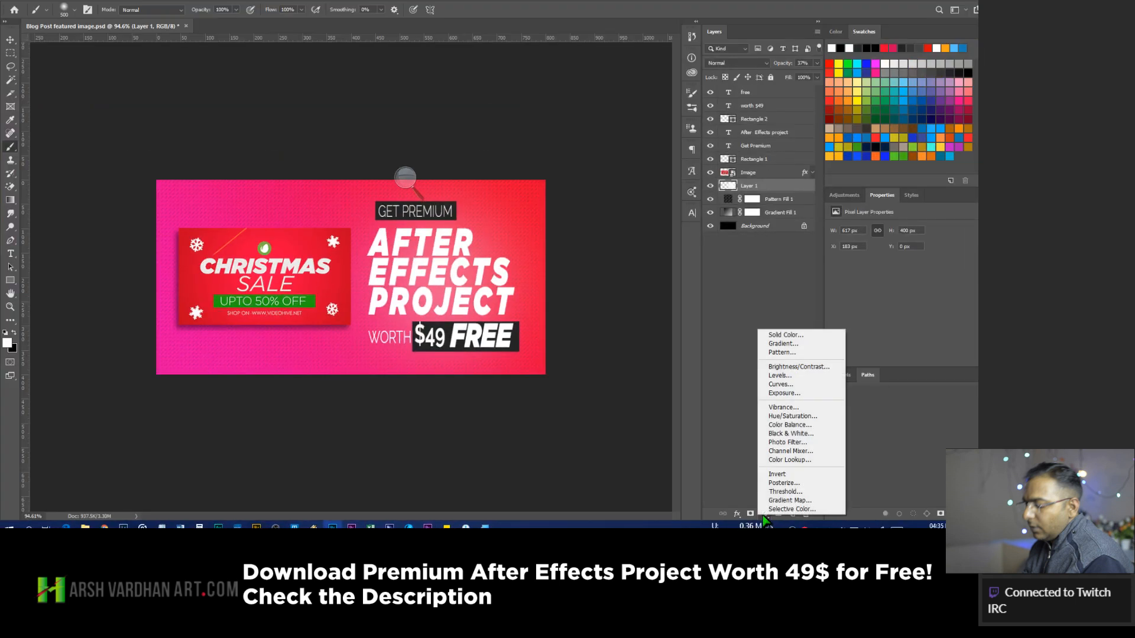
pyautogui.click(802, 335)
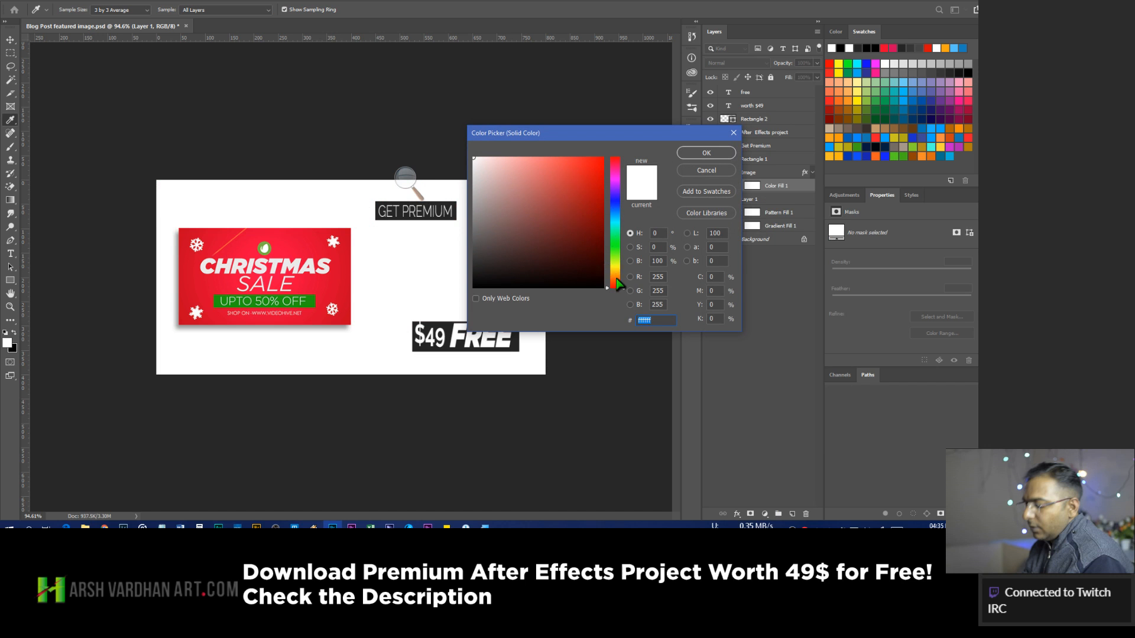
pyautogui.click(615, 277)
pyautogui.moveTo(583, 183); pyautogui.dragTo(603, 158)
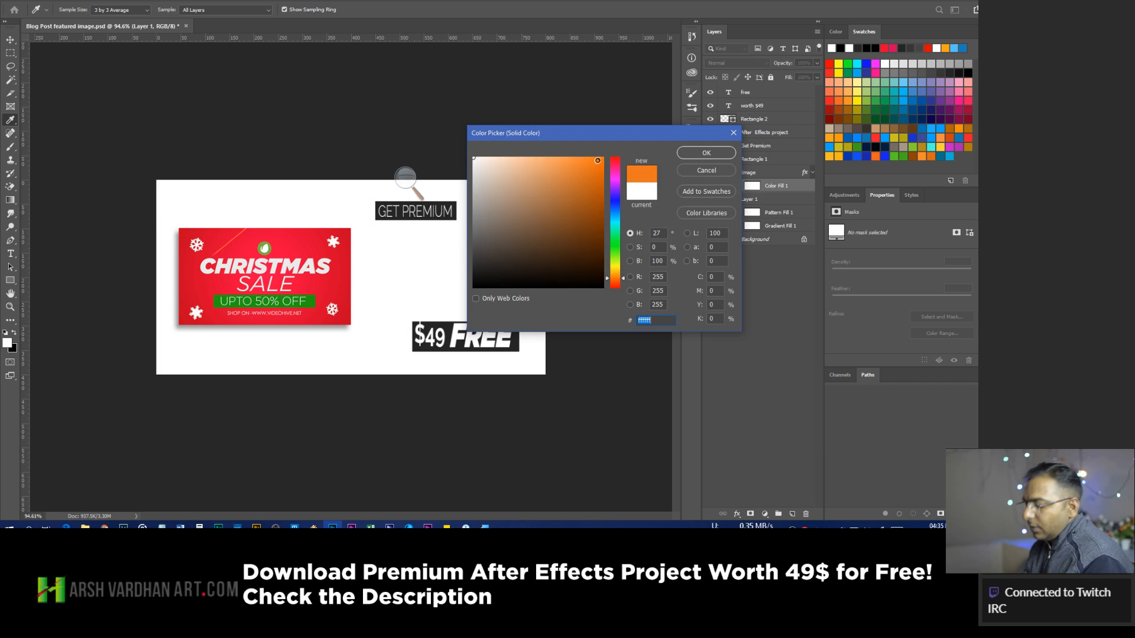
pyautogui.click(698, 155)
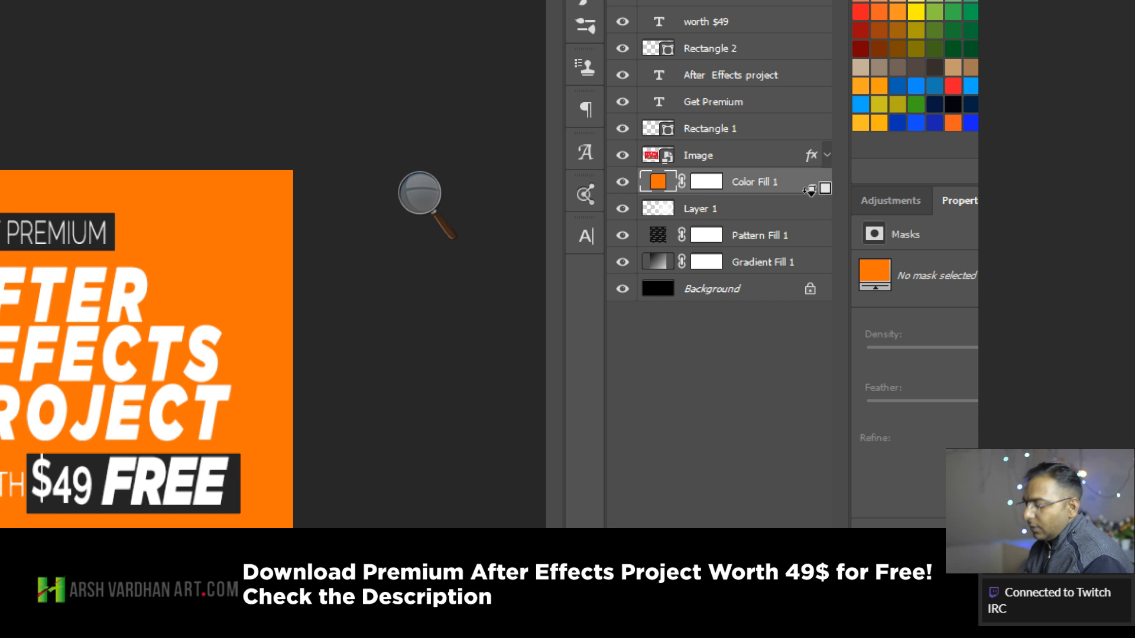
# Clip the orange color fill to the painted Layer 1 below it.
pyautogui.keyDown('alt'); pyautogui.click(807, 193); pyautogui.keyUp('alt')
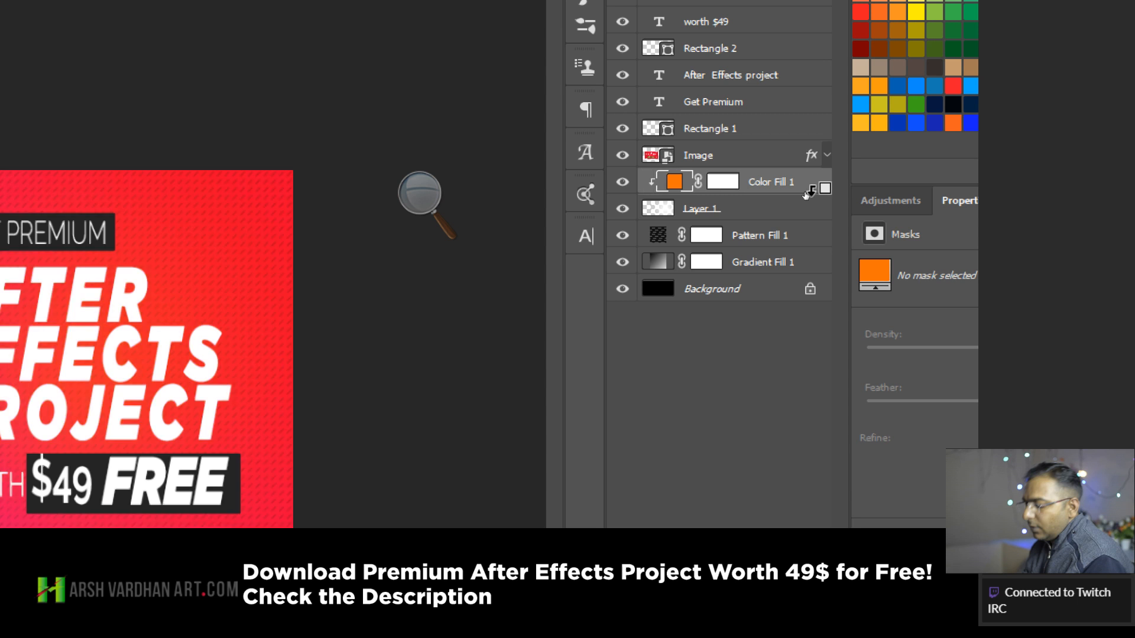
pyautogui.click(665, 211)
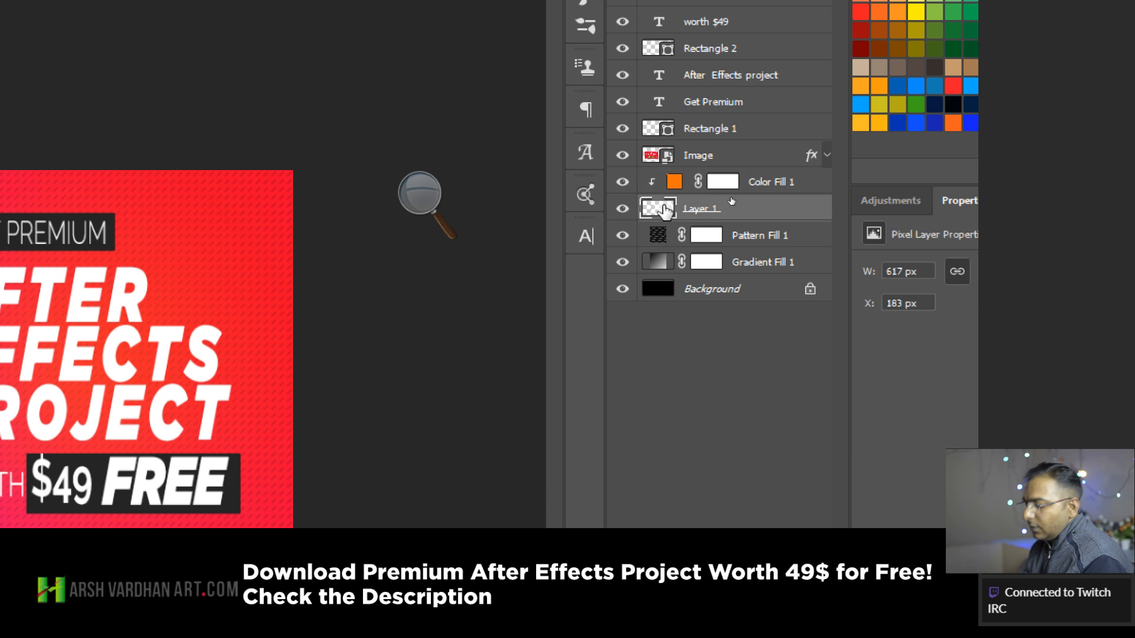
pyautogui.click(672, 196)
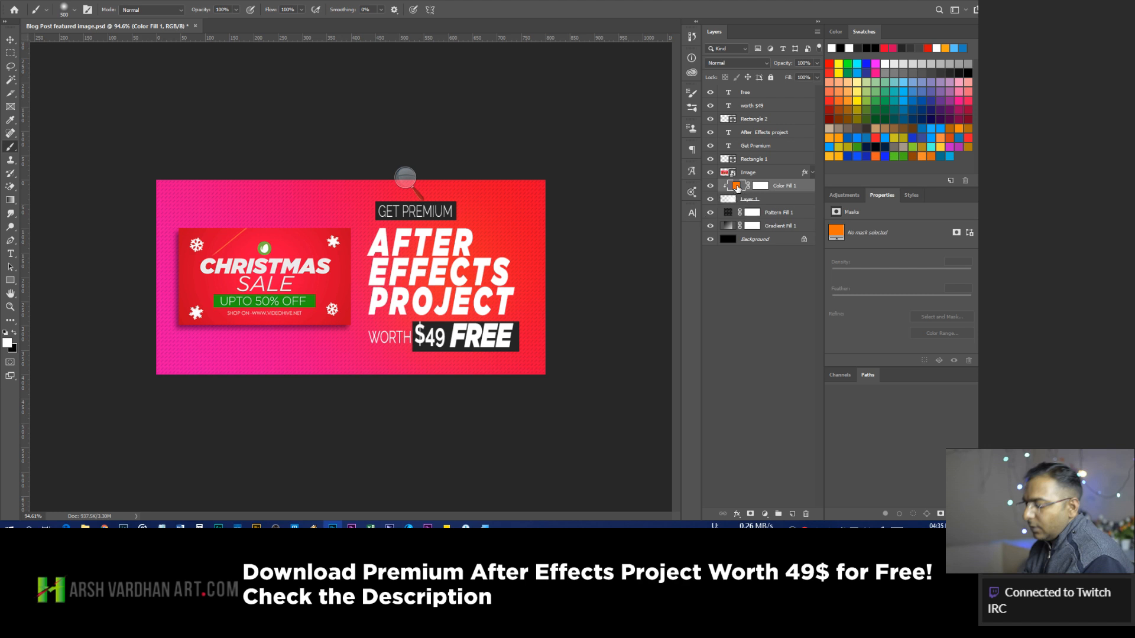
# Try brown and light blue tones for the clipped color fill and return it to the original orange.
pyautogui.doubleClick(736, 187)
pyautogui.moveTo(603, 128)
pyautogui.mouseDown()
pyautogui.moveTo(739, 265)
pyautogui.moveTo(746, 228)
pyautogui.mouseUp()
pyautogui.moveTo(680, 263)
pyautogui.mouseDown()
pyautogui.moveTo(628, 261)
pyautogui.moveTo(619, 350)
pyautogui.mouseUp()
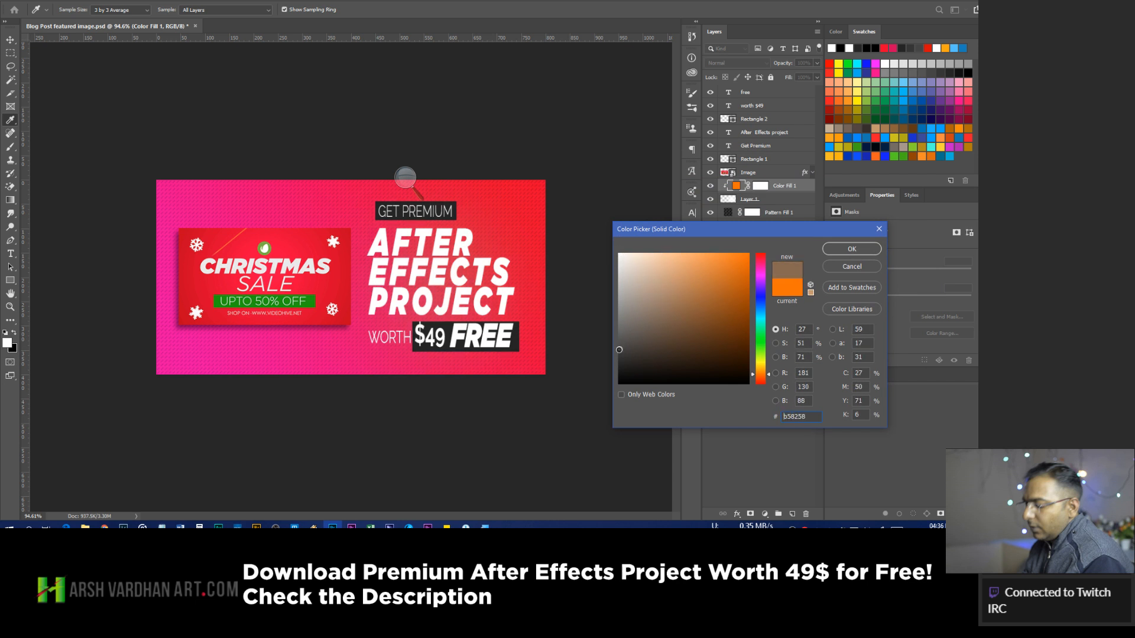
pyautogui.click(760, 316)
pyautogui.moveTo(713, 320)
pyautogui.mouseDown()
pyautogui.moveTo(734, 301)
pyautogui.moveTo(728, 270)
pyautogui.mouseUp()
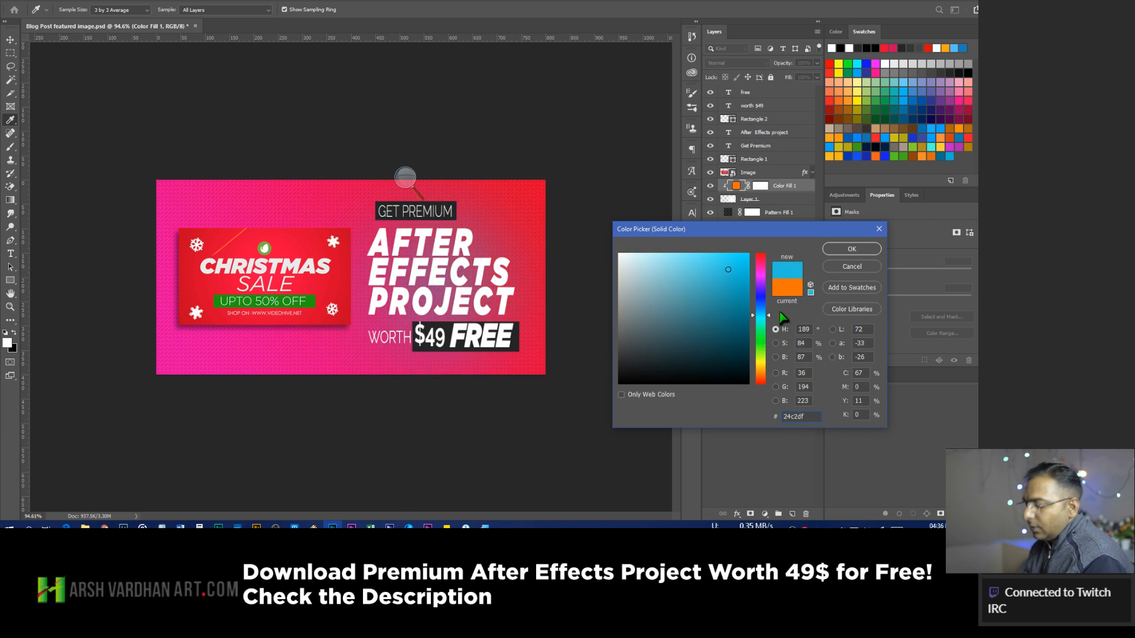
pyautogui.click(789, 290)
pyautogui.click(829, 250)
pyautogui.press('b')
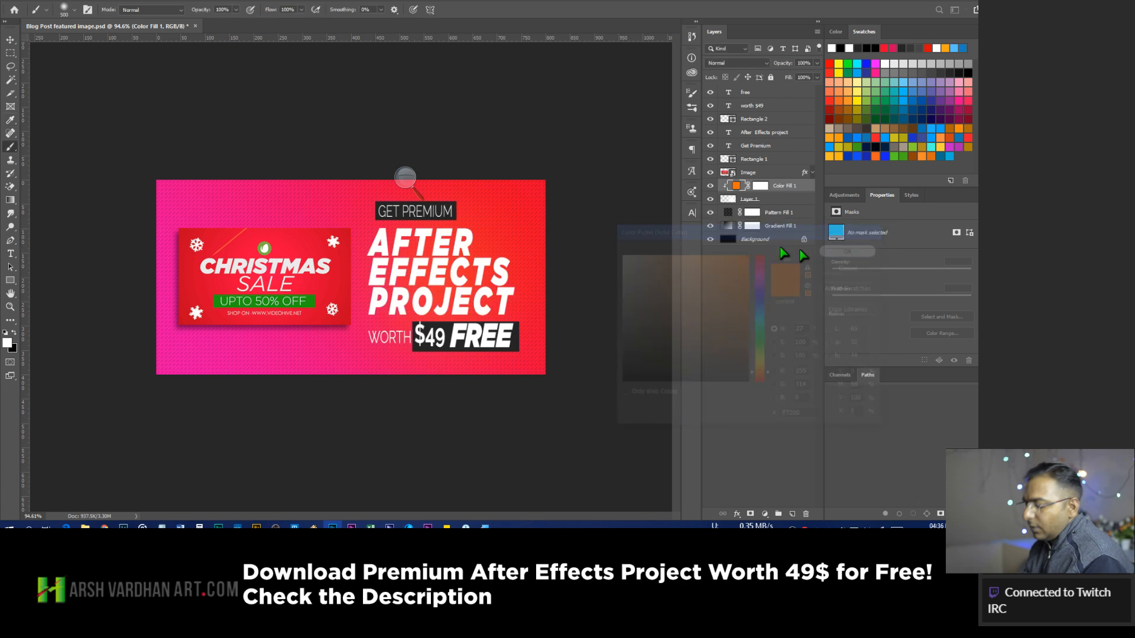
# Try the Linear Dodge (Add) and Color Dodge blend modes on the clipped color fill and return it to Normal.
pyautogui.click(736, 63)
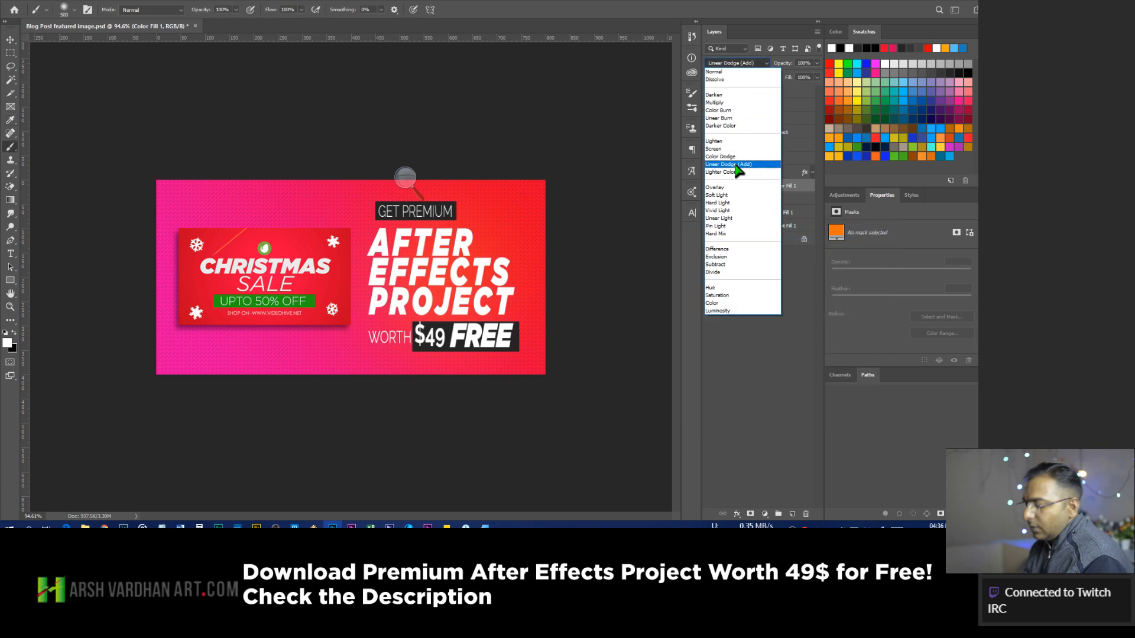
pyautogui.click(736, 165)
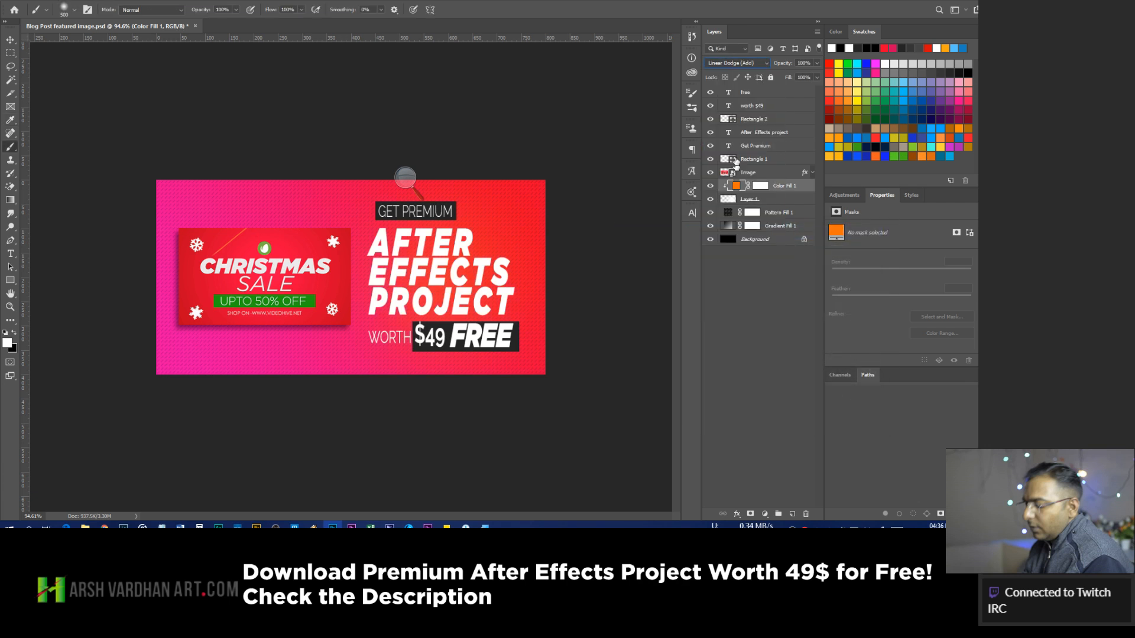
pyautogui.click(744, 63)
pyautogui.click(721, 156)
pyautogui.click(734, 201)
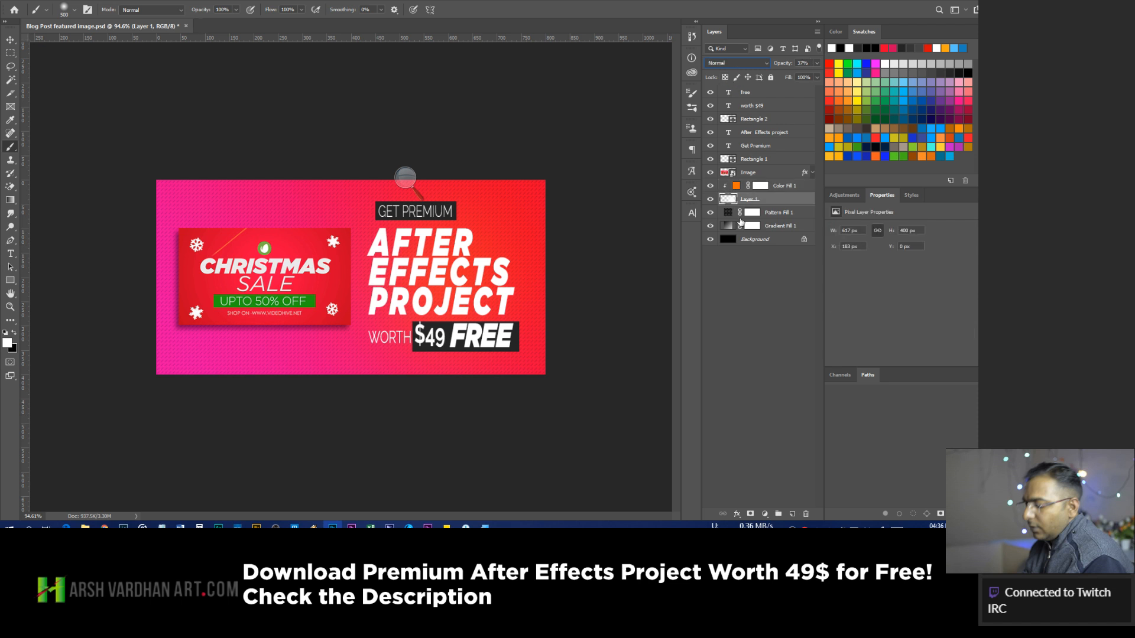
pyautogui.click(738, 175)
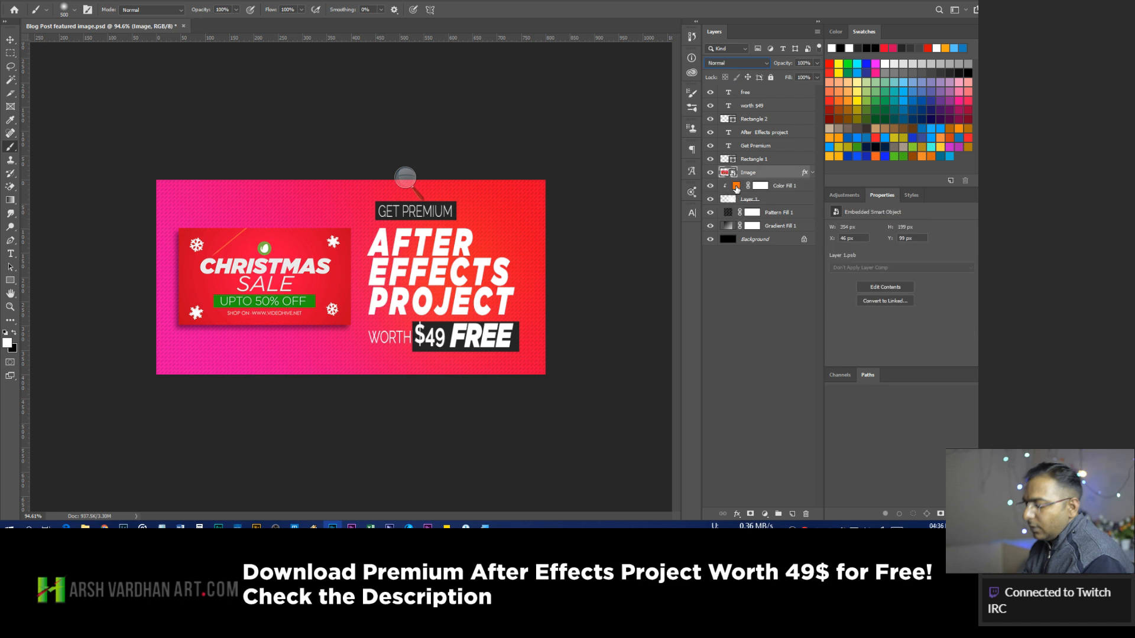
pyautogui.click(736, 188)
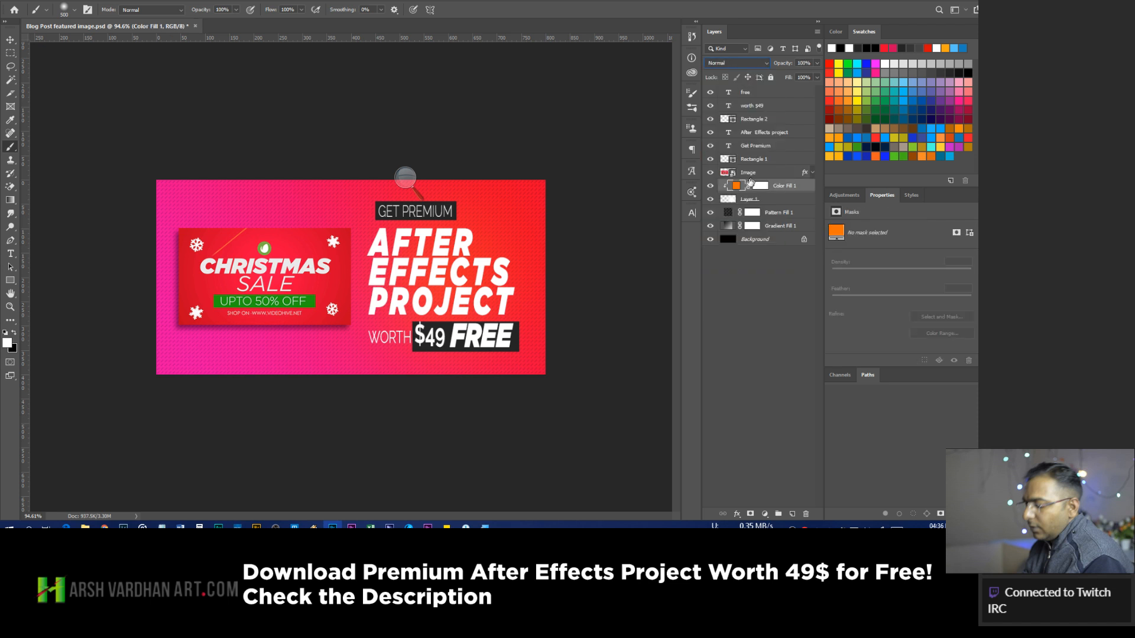
# Try the Color Dodge, Linear Dodge (Add), Lighten and Screen blend modes on the painted Layer 1.
pyautogui.click(731, 201)
pyautogui.click(737, 63)
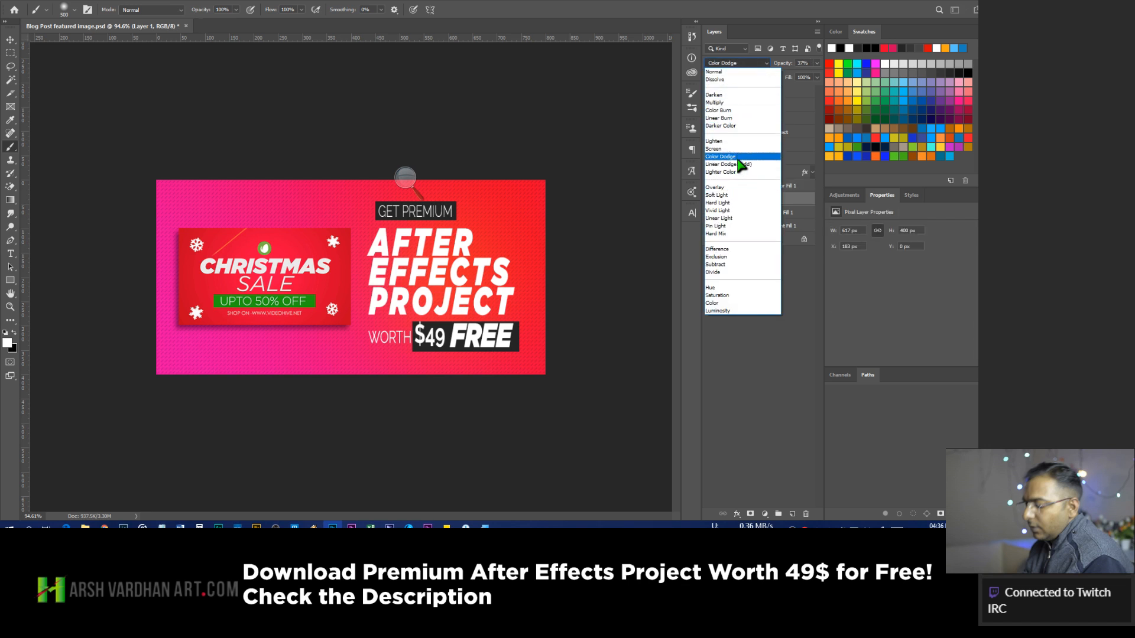
pyautogui.click(737, 157)
pyautogui.click(746, 63)
pyautogui.click(739, 166)
pyautogui.click(740, 64)
pyautogui.click(762, 63)
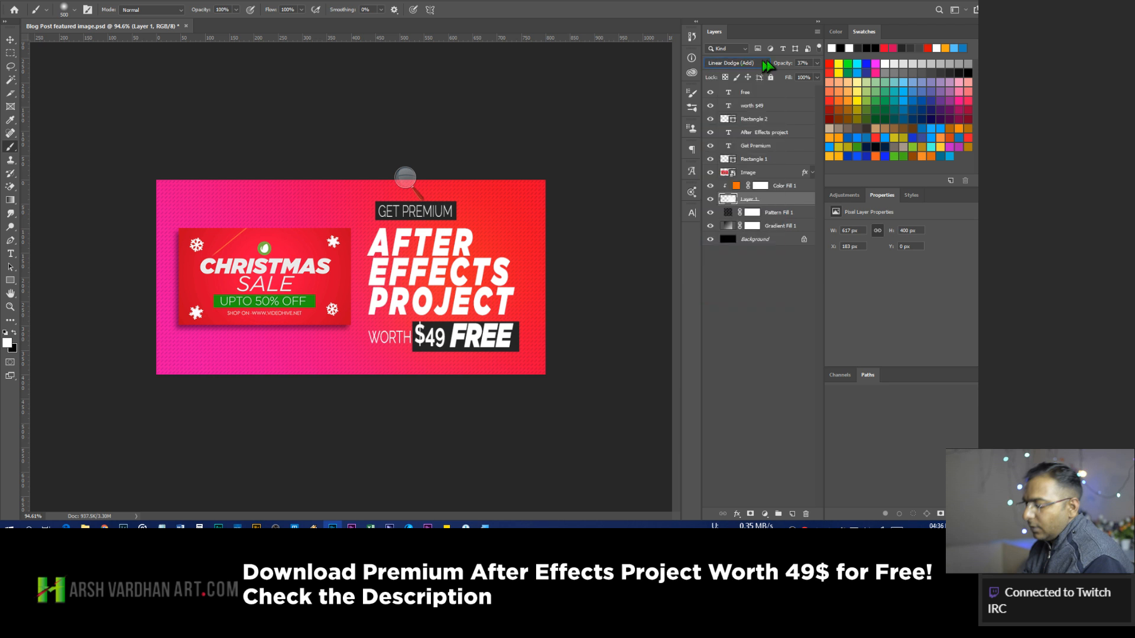
pyautogui.click(754, 64)
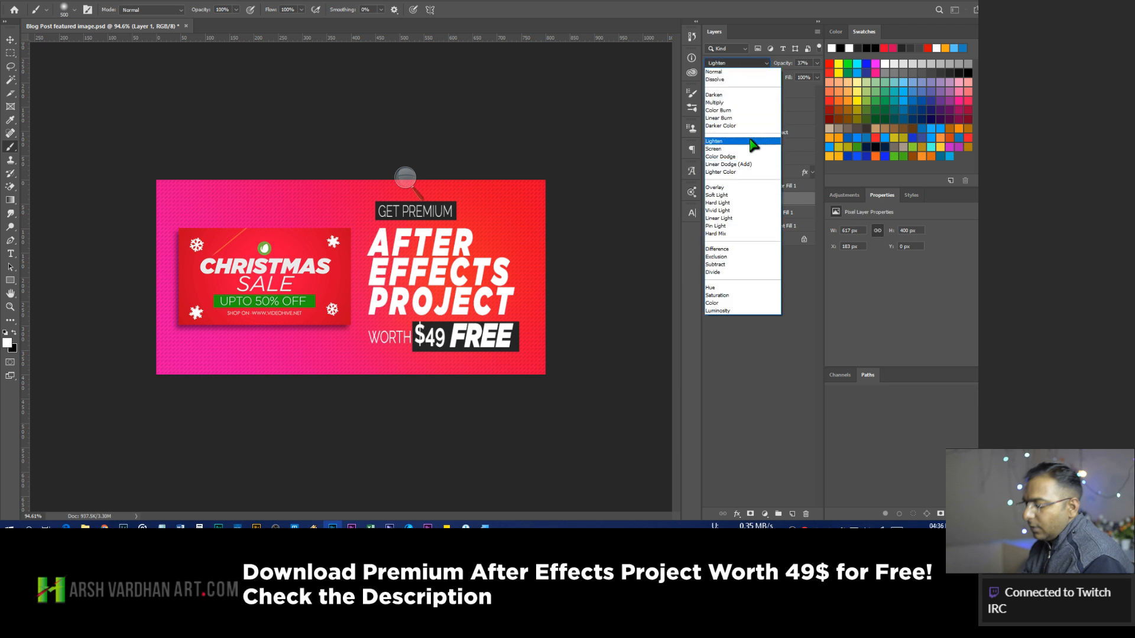
pyautogui.click(750, 142)
pyautogui.click(746, 64)
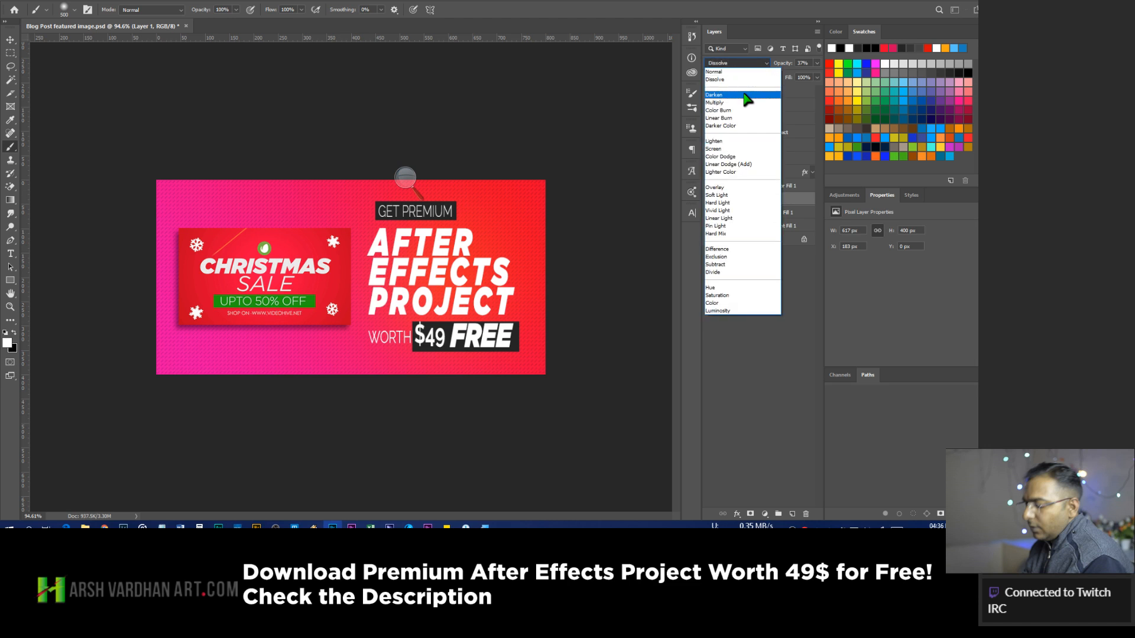
pyautogui.click(743, 149)
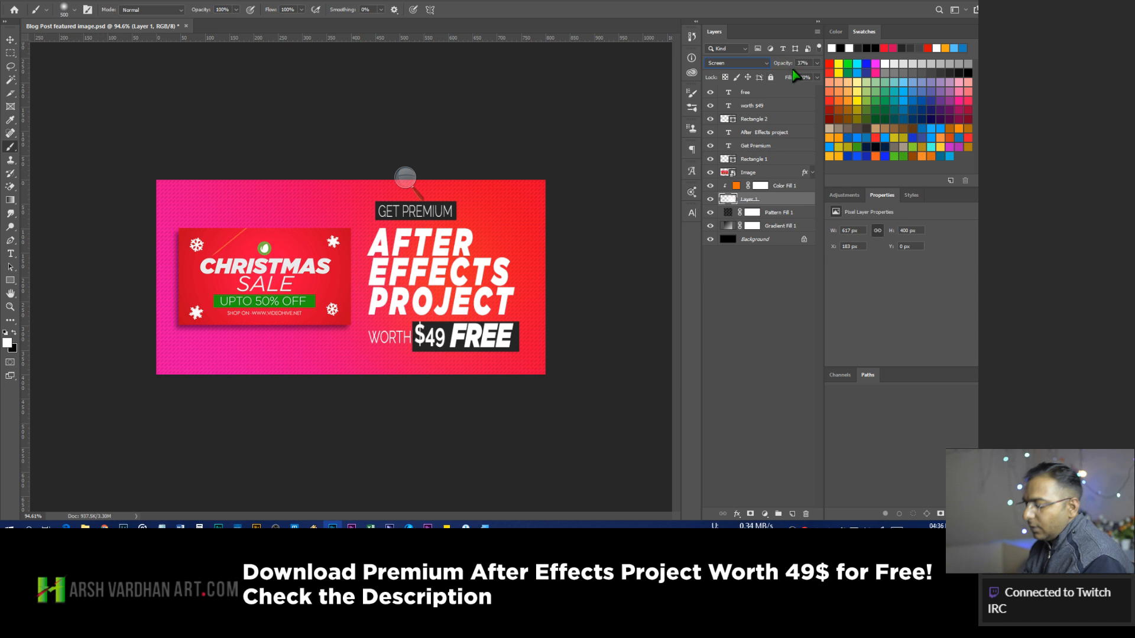
# Adjust the painted Layer 1's opacity and set its blend mode back to Normal.
pyautogui.click(817, 63)
pyautogui.moveTo(790, 76); pyautogui.dragTo(820, 81)
pyautogui.click(736, 63)
pyautogui.click(730, 69)
# Try the Color Dodge blend mode on the clipped orange color fill and set it back to Normal.
pyautogui.click(733, 187)
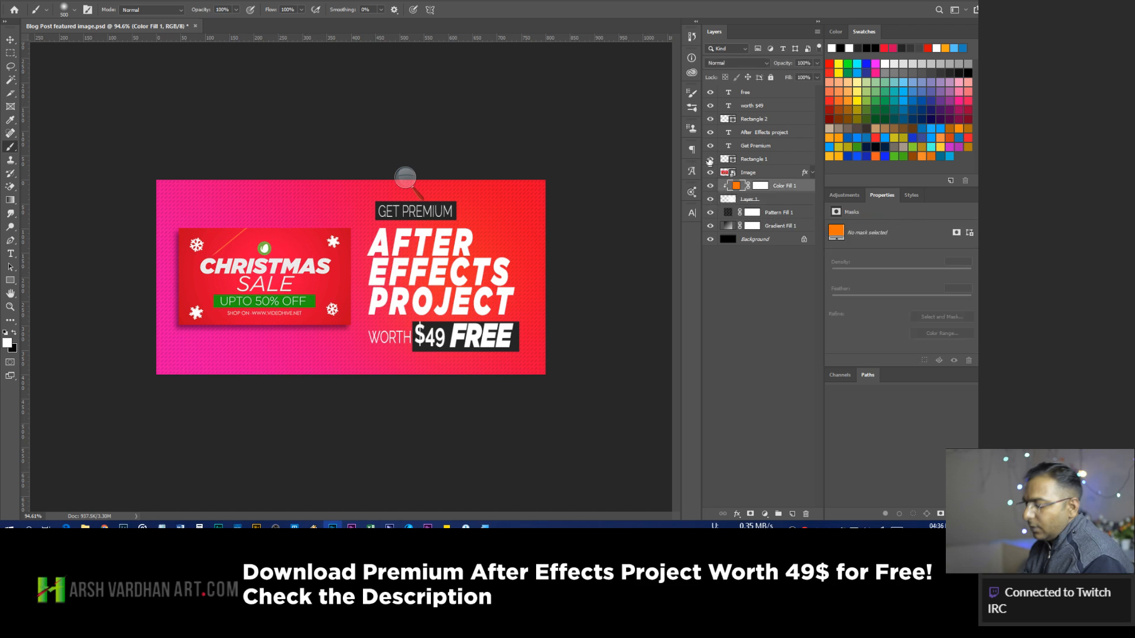
pyautogui.click(736, 62)
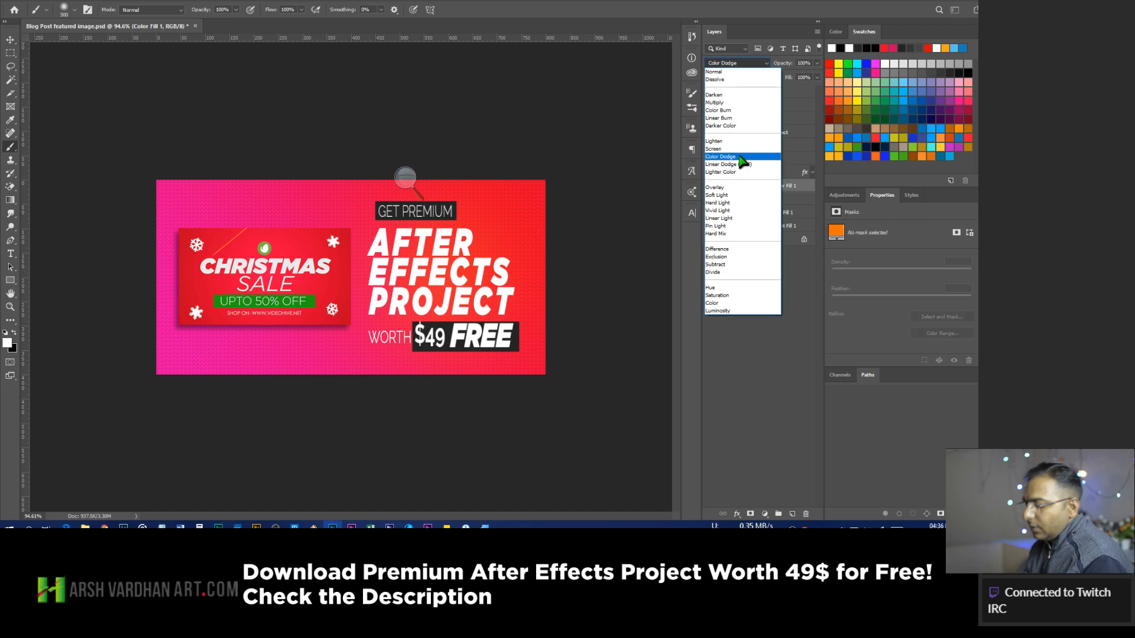
pyautogui.click(739, 156)
pyautogui.click(736, 63)
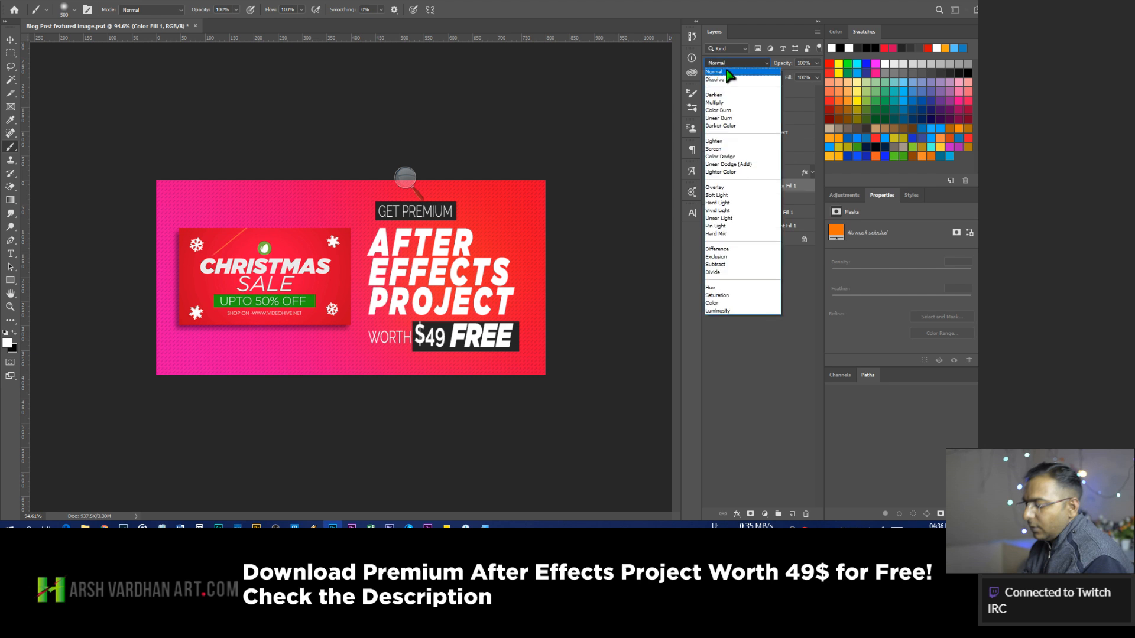
pyautogui.click(718, 71)
# Recolor the clipped color fill layer to a pale peach, #ffdbbe.
pyautogui.doubleClick(736, 187)
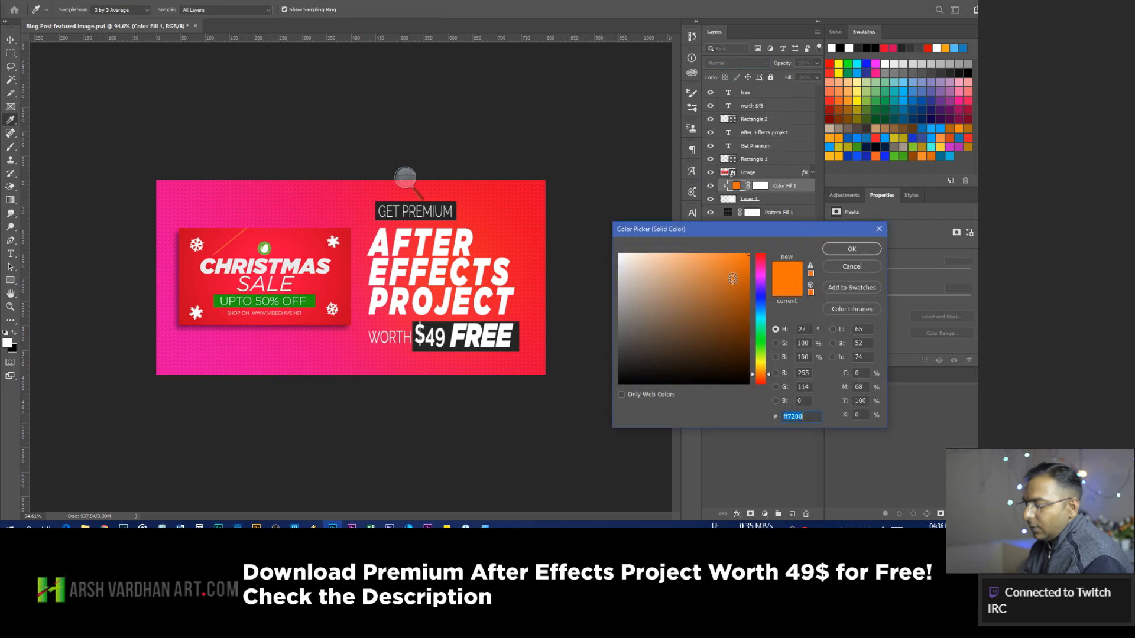
pyautogui.moveTo(727, 276)
pyautogui.mouseDown()
pyautogui.moveTo(701, 253)
pyautogui.moveTo(652, 253)
pyautogui.mouseUp()
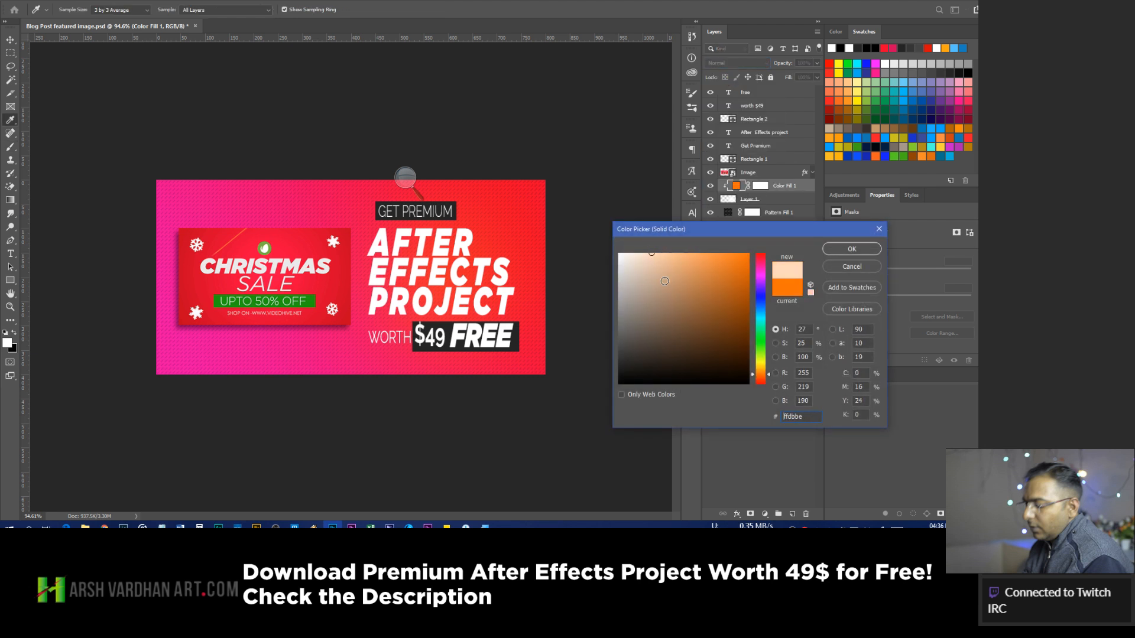
pyautogui.click(830, 252)
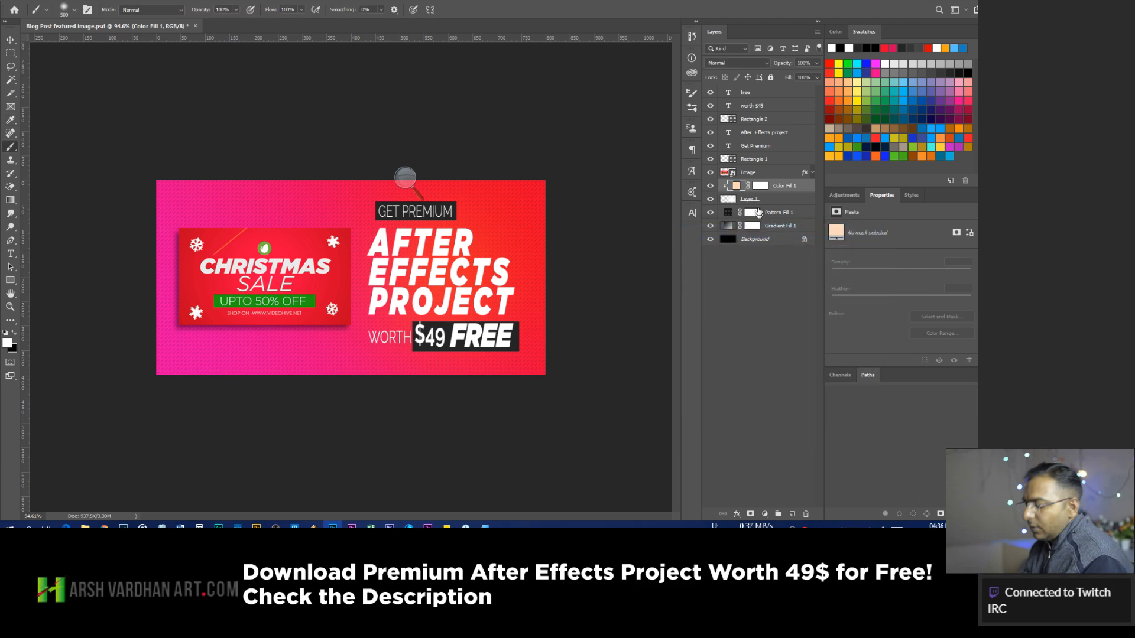
# Toggle the clipped color fill's visibility to compare the glow, and reapply the Normal blend mode to Layer 1.
pyautogui.click(707, 188)
pyautogui.click(707, 188)
pyautogui.click(707, 189)
pyautogui.click(712, 188)
pyautogui.click(730, 200)
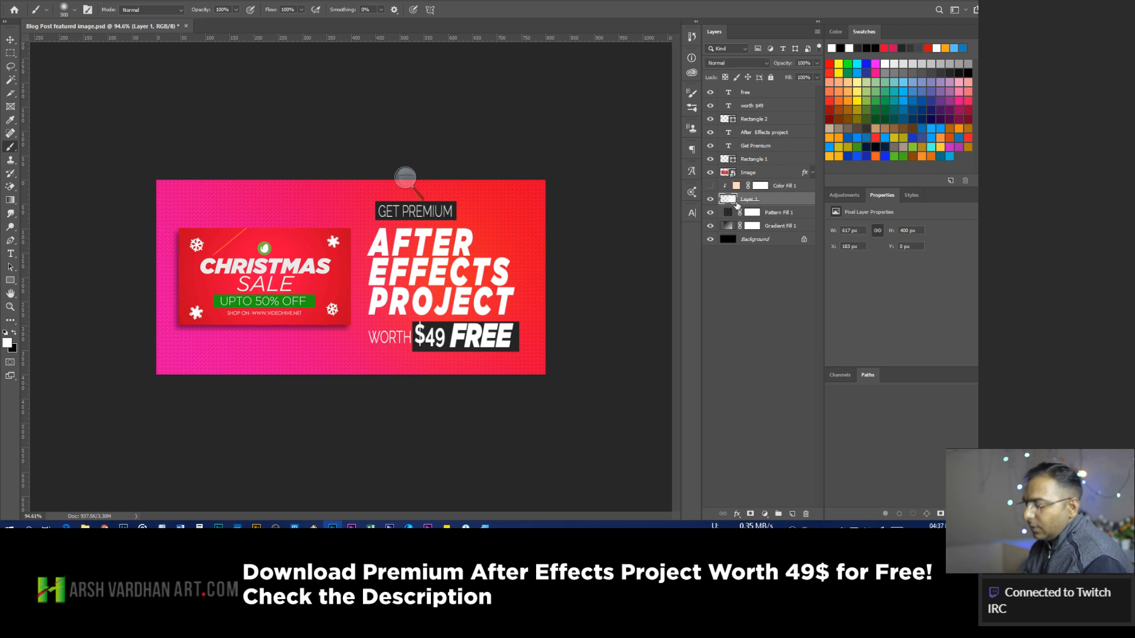
pyautogui.click(763, 64)
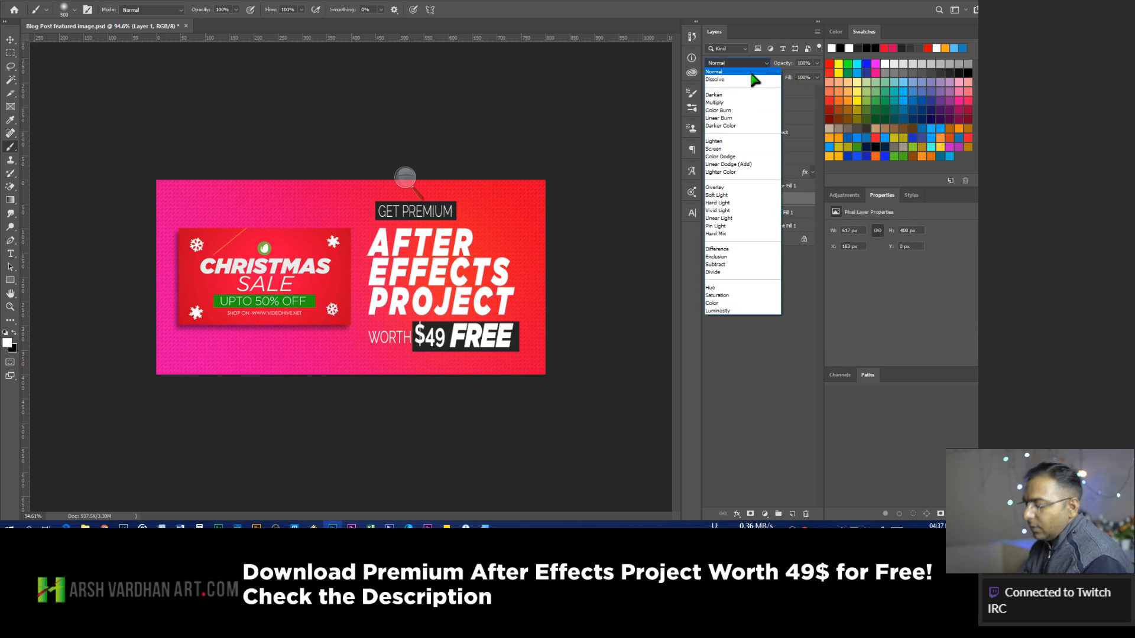
pyautogui.click(734, 73)
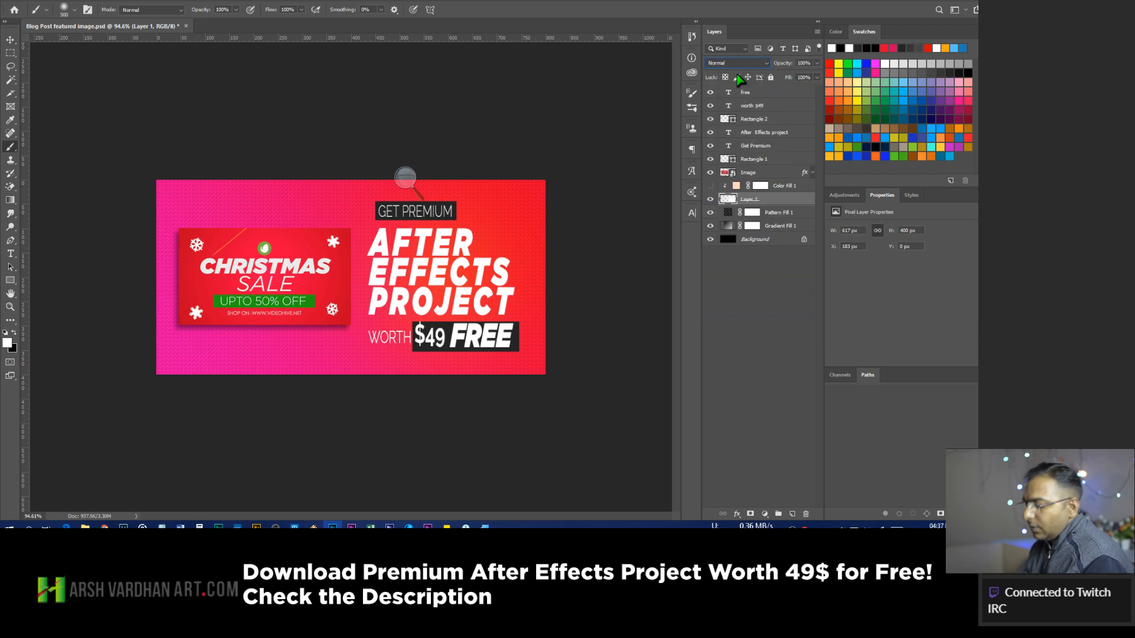
pyautogui.click(710, 199)
pyautogui.click(744, 312)
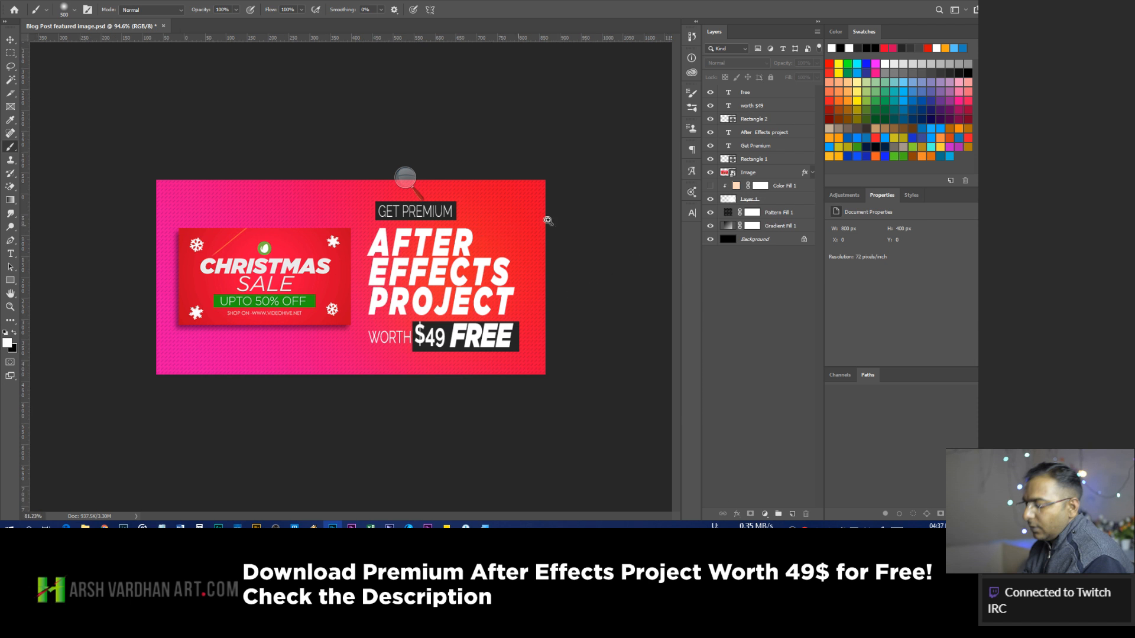
# Purge all stored clipboard and history data to free up memory.
pyautogui.moveTo(548, 220); pyautogui.dragTo(497, 223)
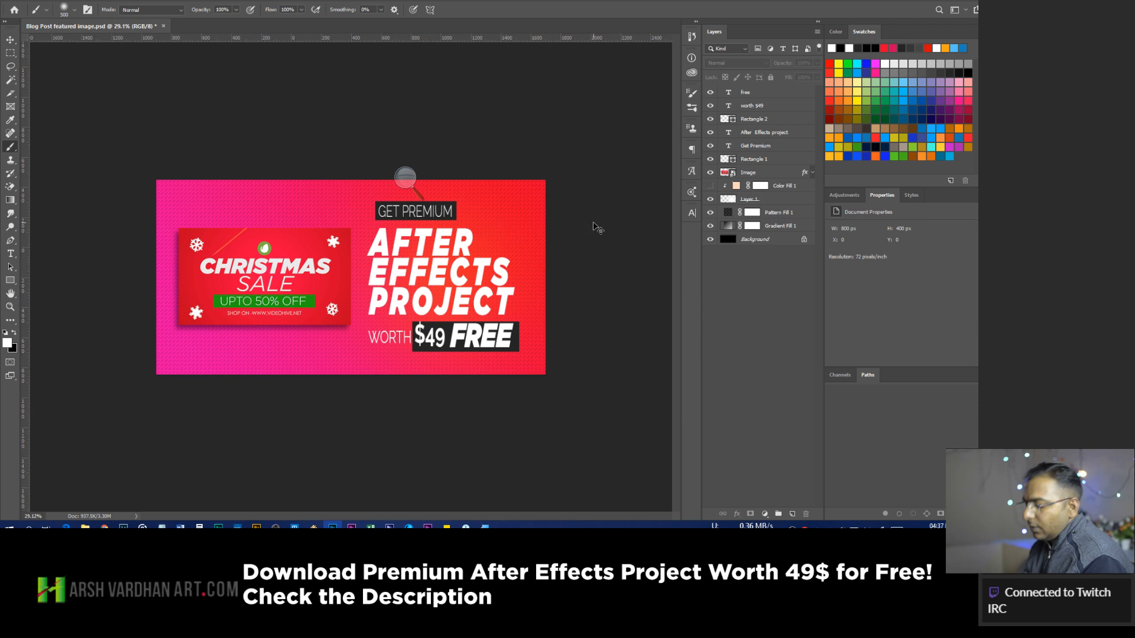
pyautogui.hotkey('ctrl', 's')
pyautogui.moveTo(478, 209); pyautogui.dragTo(423, 216)
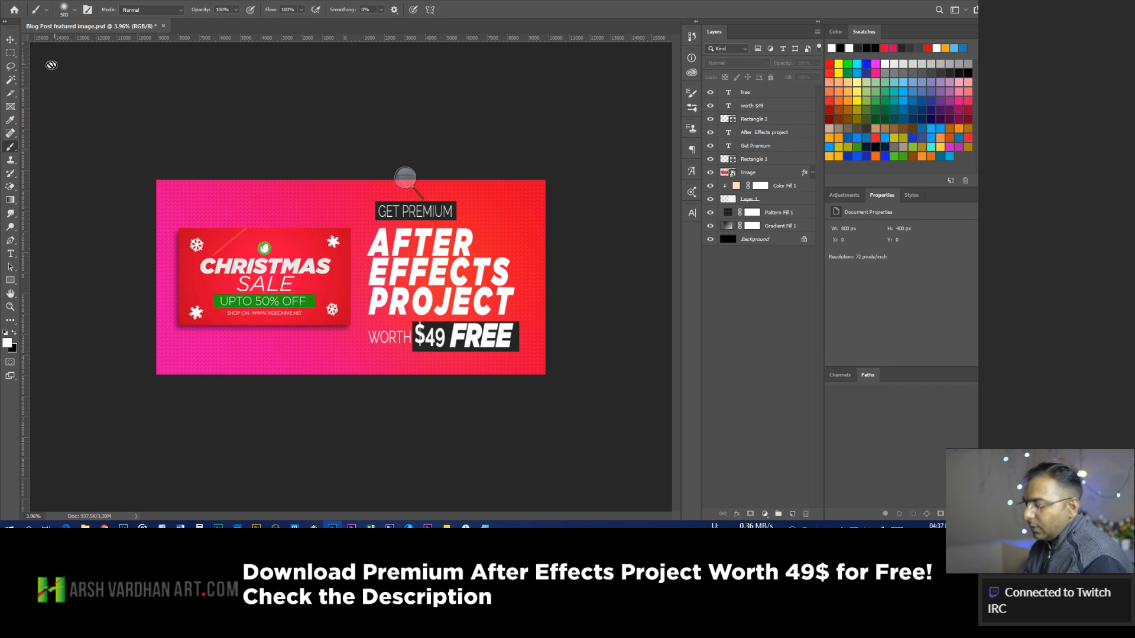
pyautogui.click(55, 3)
pyautogui.moveTo(93, 300)
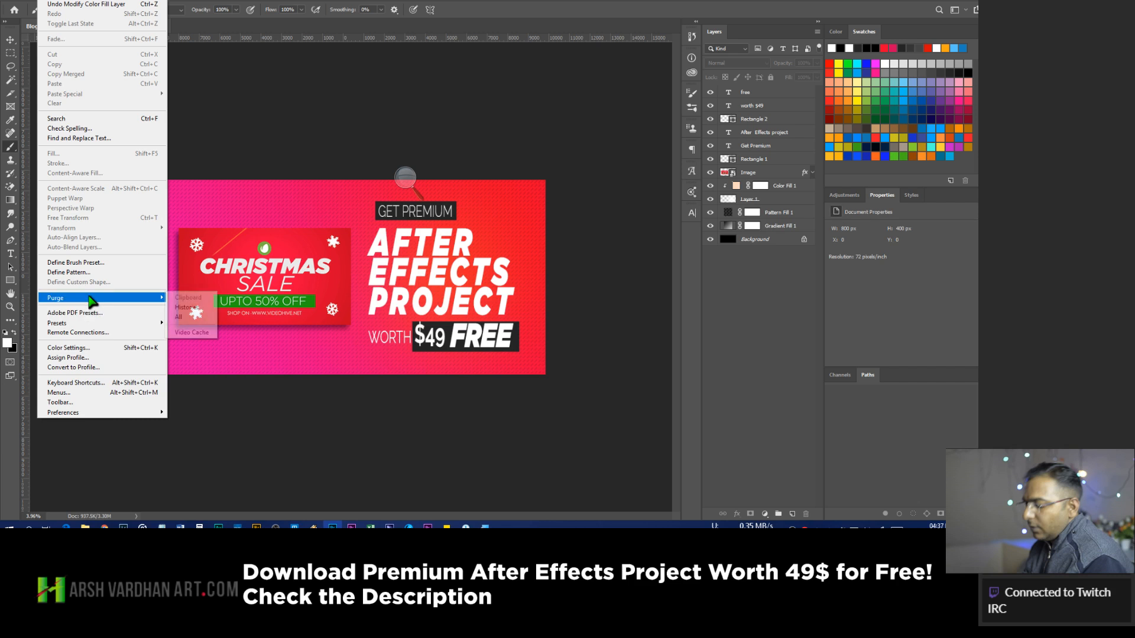
pyautogui.click(181, 318)
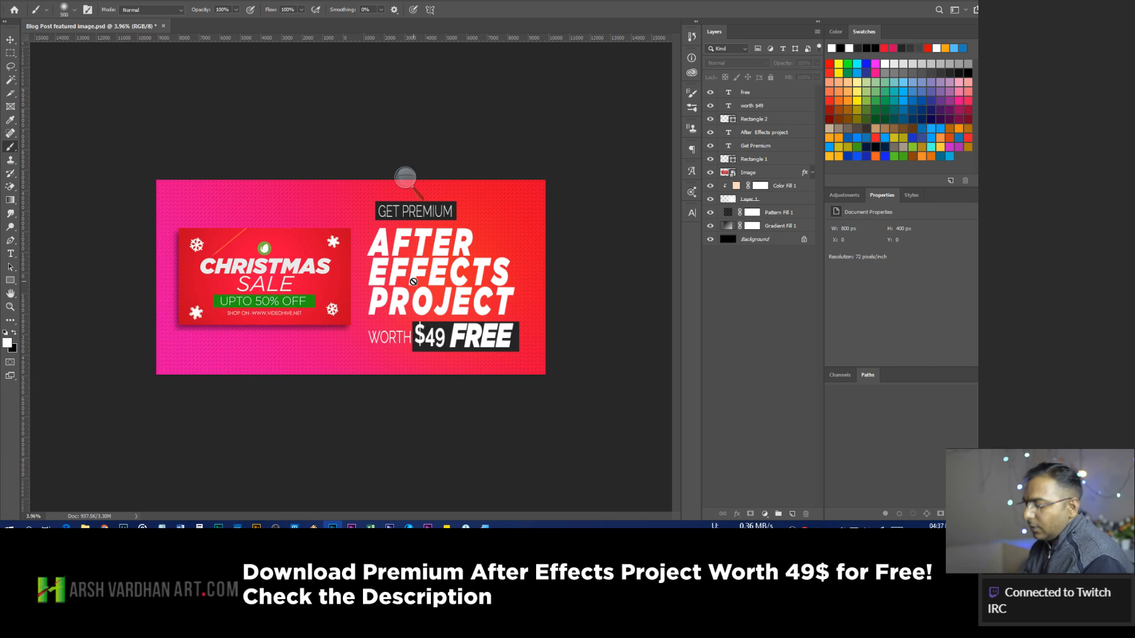
# Delete the painted Layer 1 and the peach color fill above the pattern fill.
pyautogui.click(721, 201)
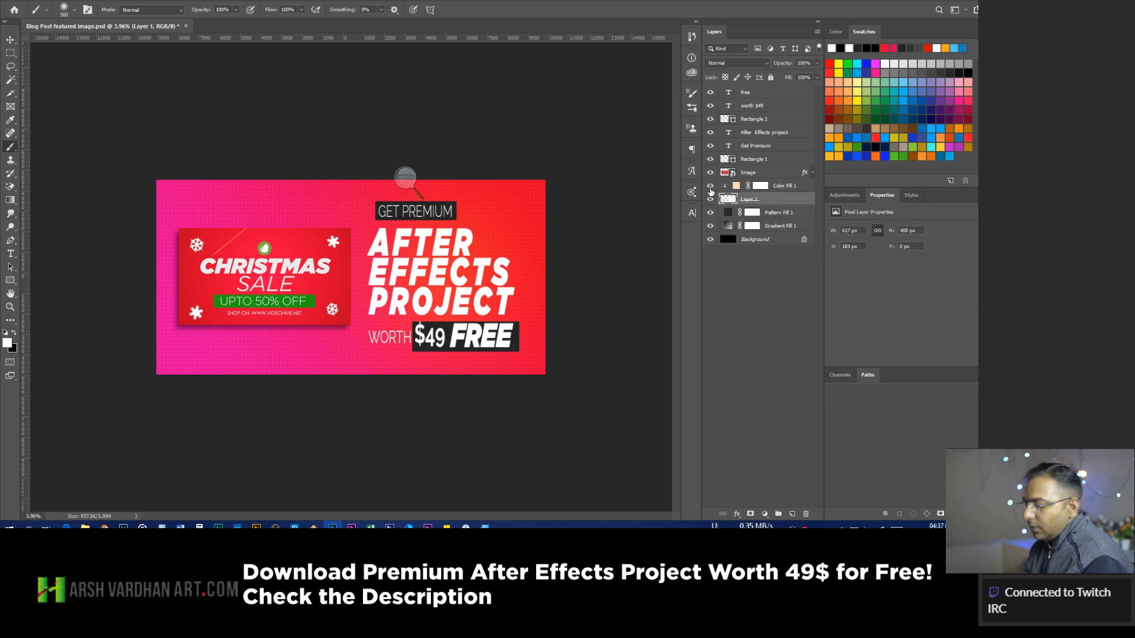
pyautogui.click(710, 200)
pyautogui.press('Delete')
pyautogui.click(726, 189)
pyautogui.press('Delete')
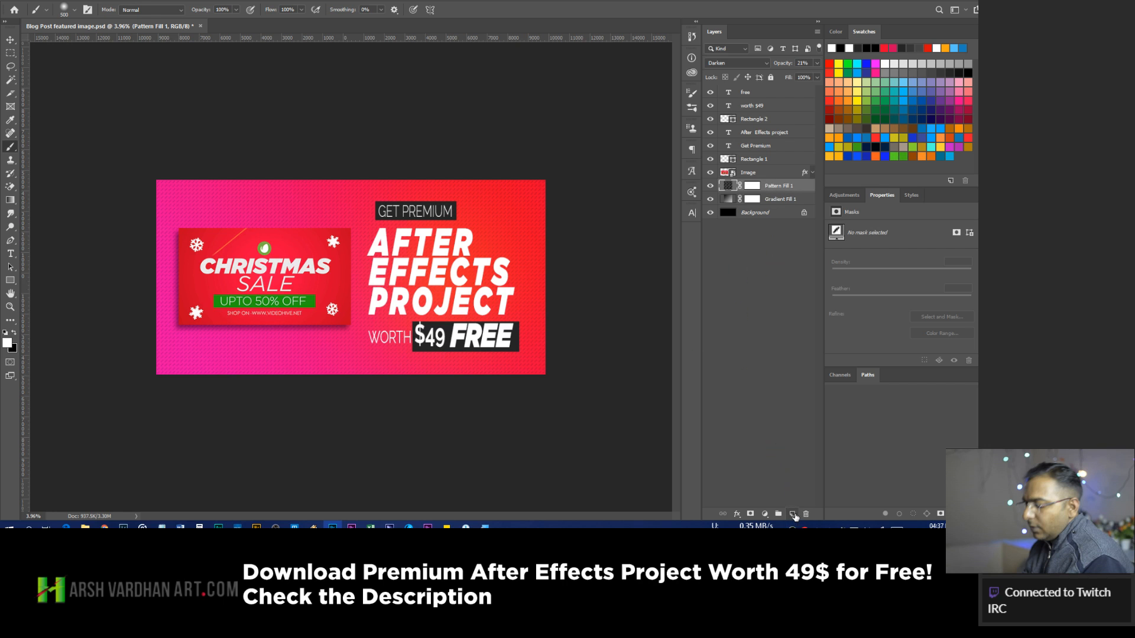
# On a new layer above the pattern fill, paint one large soft orange dab behind the headline with a greatly enlarged brush.
pyautogui.click(792, 514)
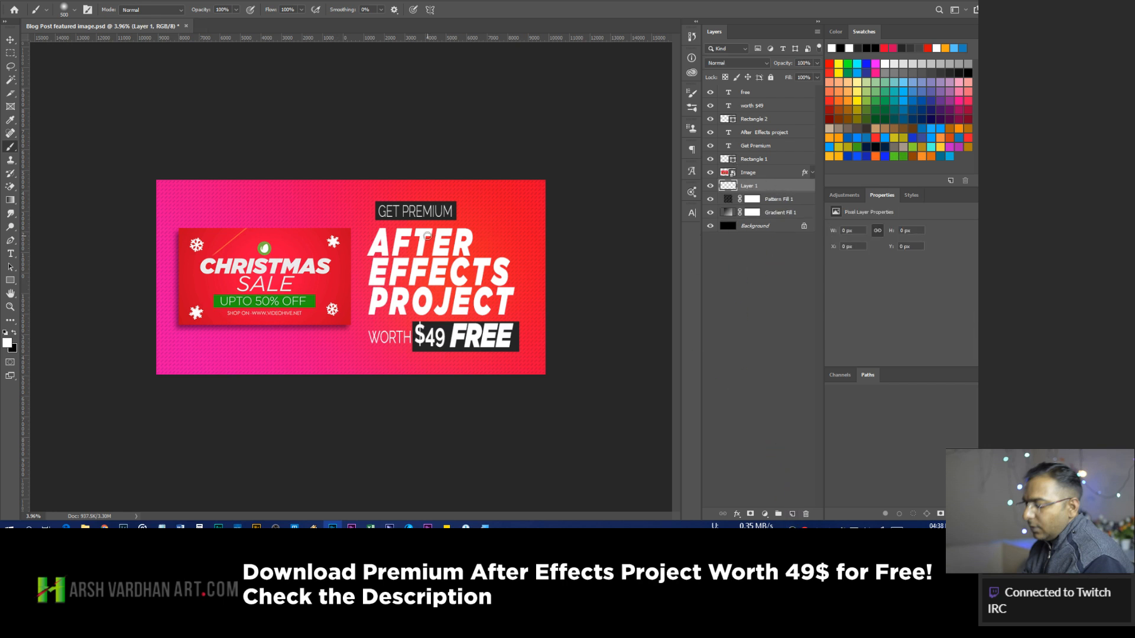
pyautogui.press(']')
pyautogui.press(']')
pyautogui.press(']')
pyautogui.press(']')
pyautogui.press(']')
pyautogui.press(']')
pyautogui.press(']')
pyautogui.press(']')
pyautogui.press(']')
pyautogui.press(']')
pyautogui.click(842, 99)
pyautogui.press(']')
pyautogui.press(']')
pyautogui.press(']')
pyautogui.press(']')
pyautogui.press(']')
pyautogui.press(']')
pyautogui.press(']')
pyautogui.press(']')
pyautogui.press(']')
pyautogui.press(']')
pyautogui.press(']')
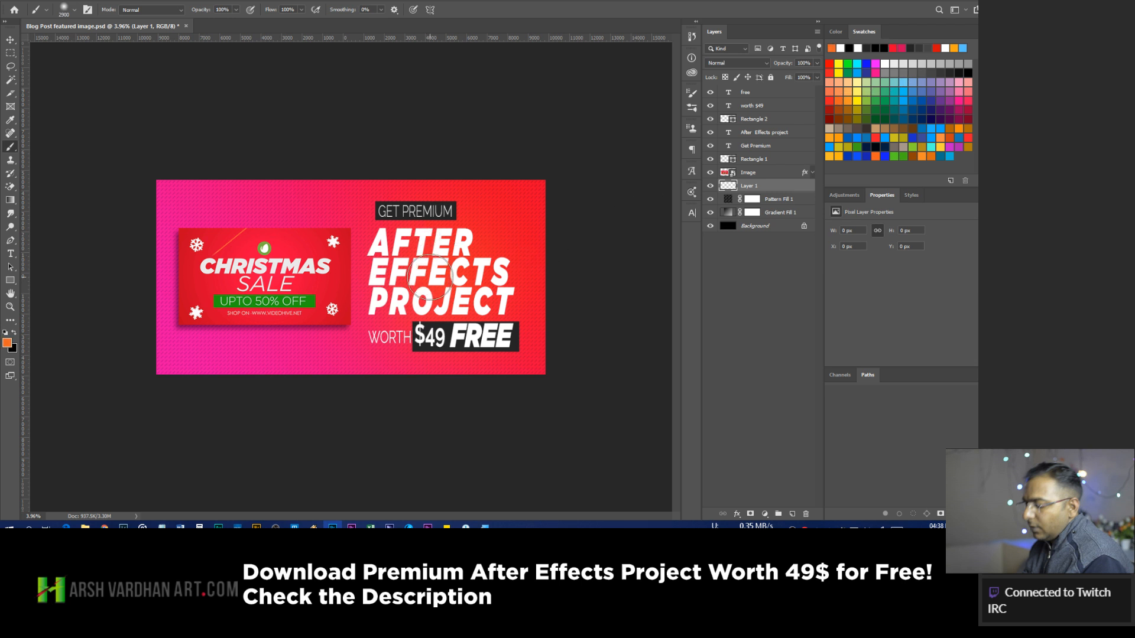
pyautogui.press(']')
pyautogui.press(']')
pyautogui.press(']')
pyautogui.press(']')
pyautogui.press(']')
pyautogui.press(']')
pyautogui.press(']')
pyautogui.press(']')
pyautogui.press(']')
pyautogui.press(']')
pyautogui.press(']')
pyautogui.press(']')
pyautogui.press(']')
pyautogui.press(']')
pyautogui.press(']')
pyautogui.press(']')
pyautogui.press(']')
pyautogui.press(']')
pyautogui.press(']')
pyautogui.press(']')
pyautogui.click(417, 280)
# Close the featured image document and quit Photoshop.
pyautogui.hotkey('ctrl', 'w')
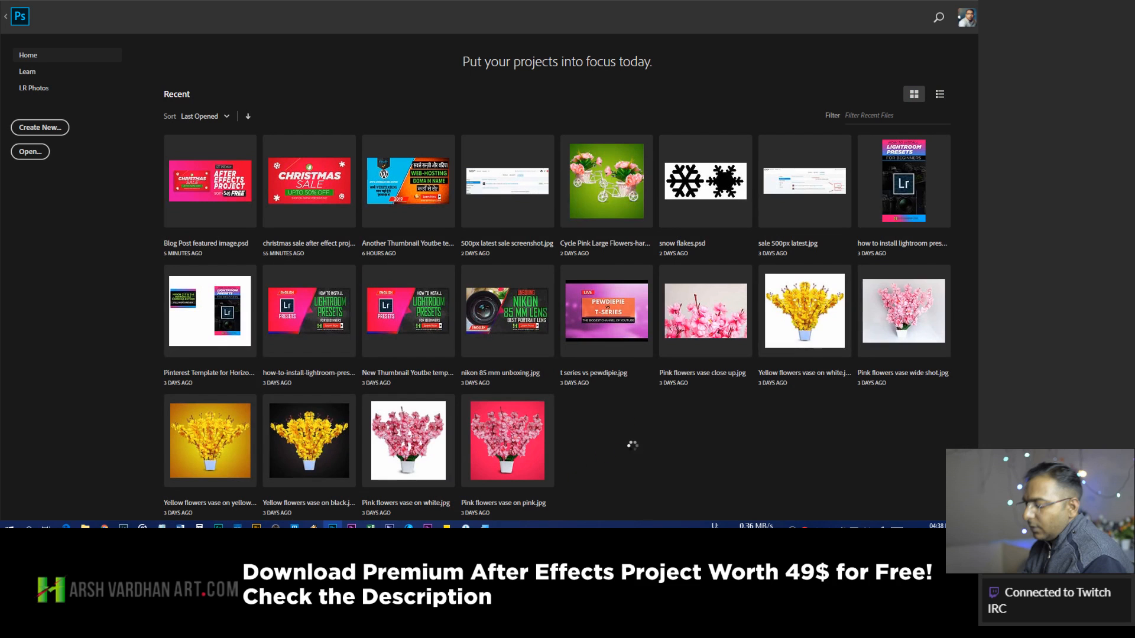
pyautogui.hotkey('ctrl', 'q')
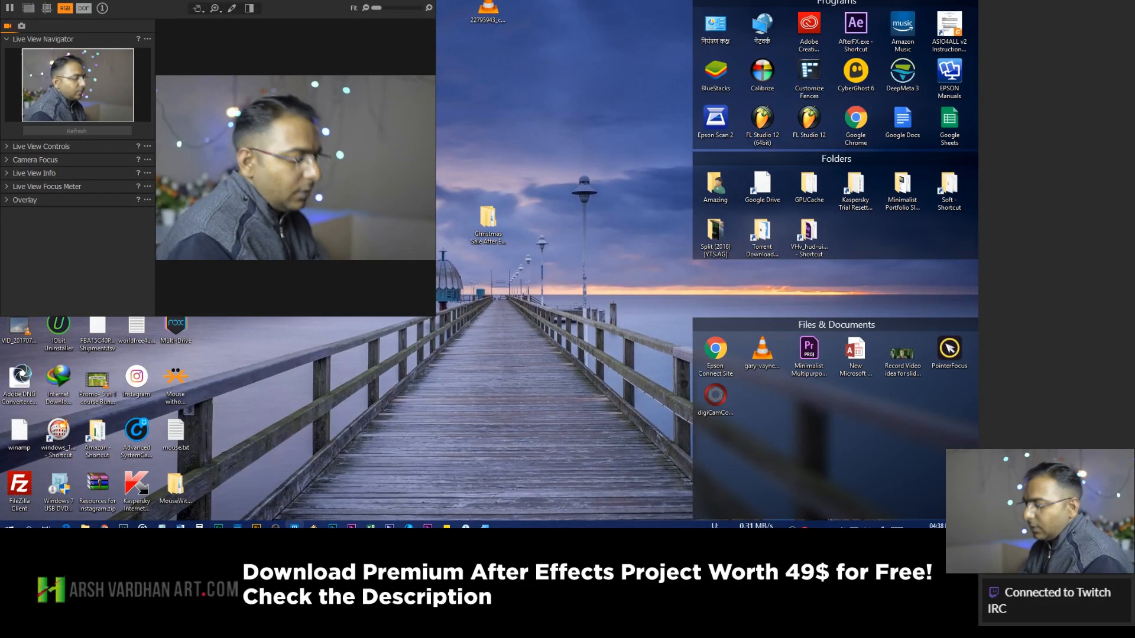
# Pause and resume the camera's live view feed.
pyautogui.click(10, 8)
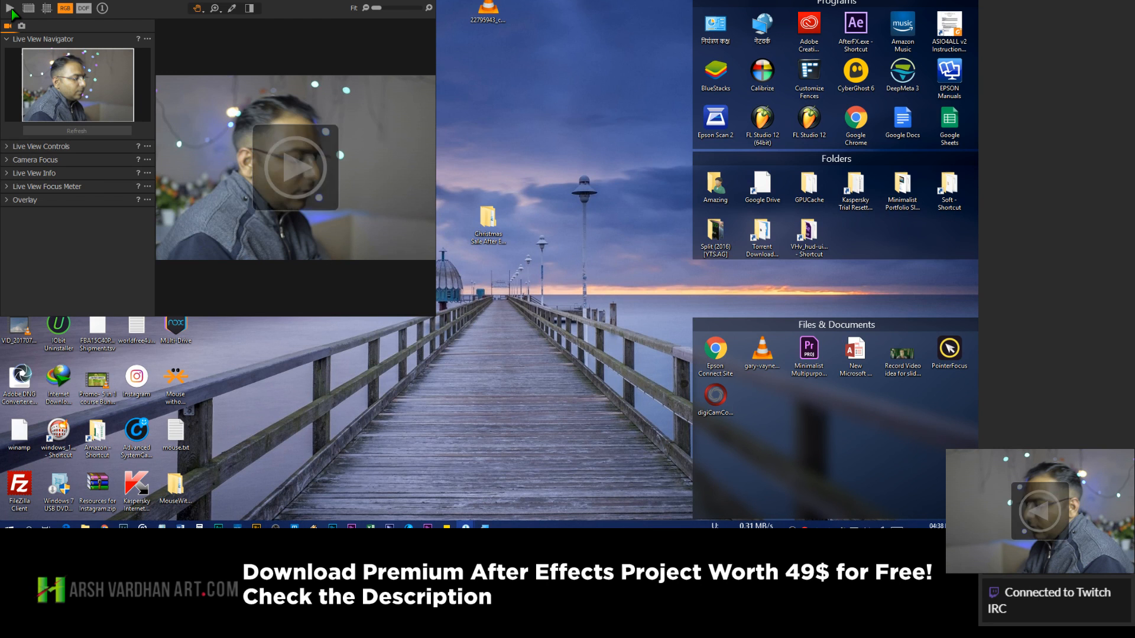
pyautogui.click(10, 8)
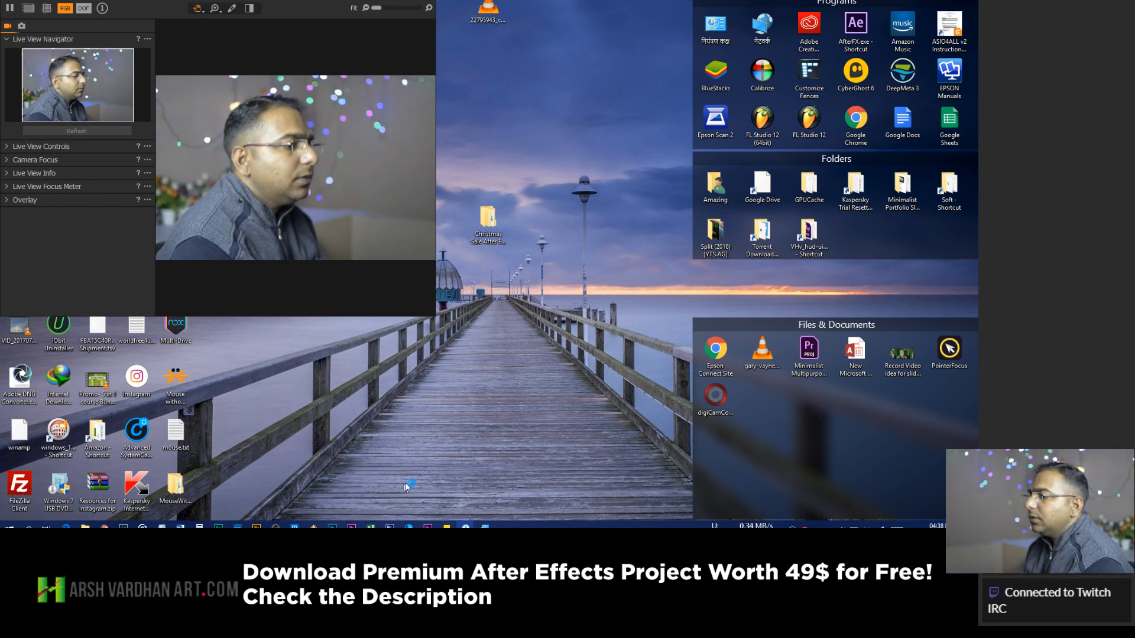
# Check the live stream in the browser on the YouTube dashboard, the Castr dashboard and the Facebook page's live post.
pyautogui.moveTo(276, 526)
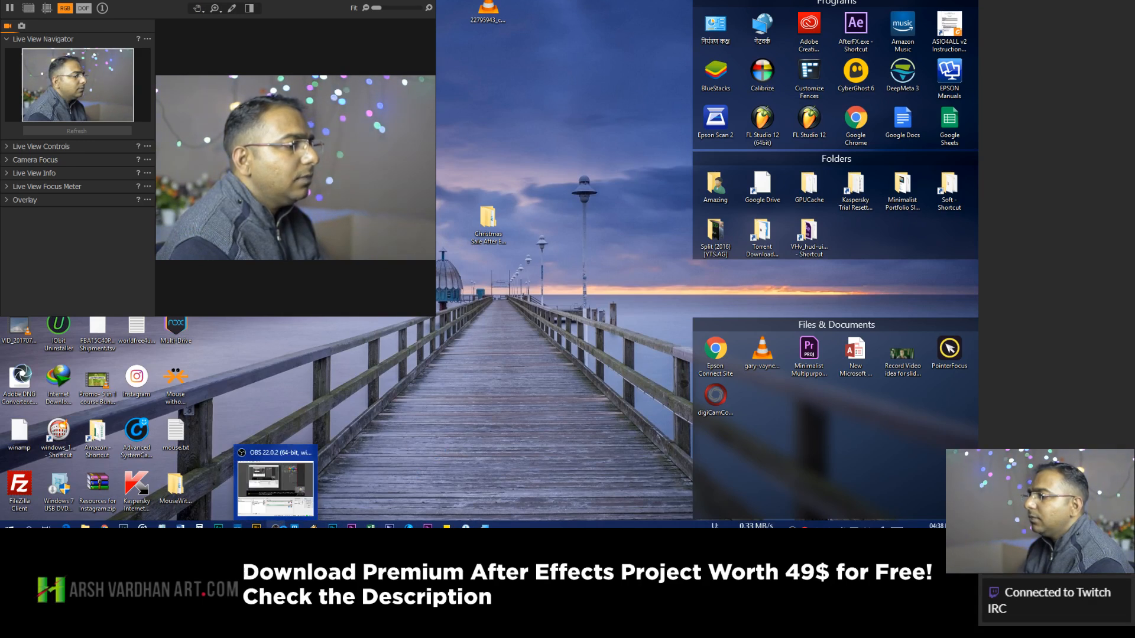
pyautogui.click(105, 526)
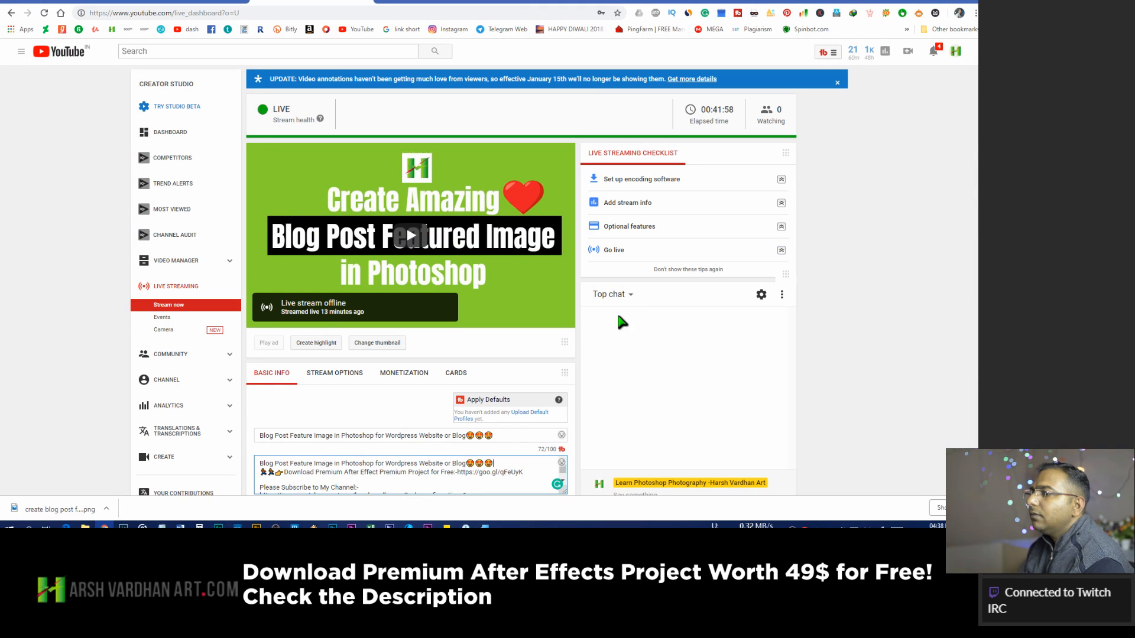
pyautogui.click(458, 2)
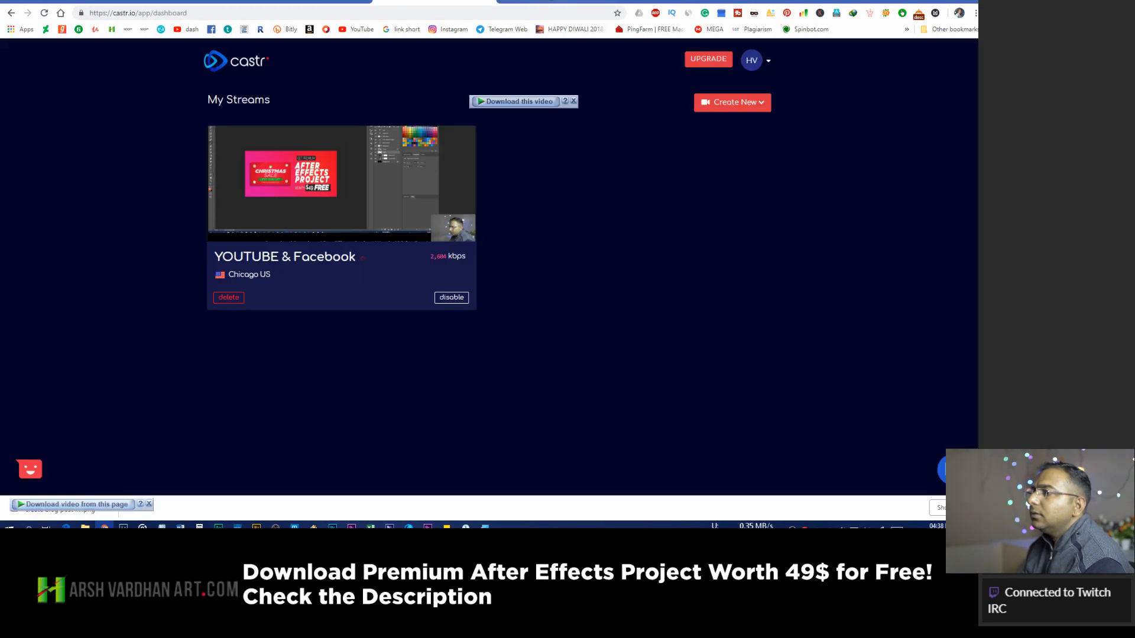
pyautogui.click(552, 2)
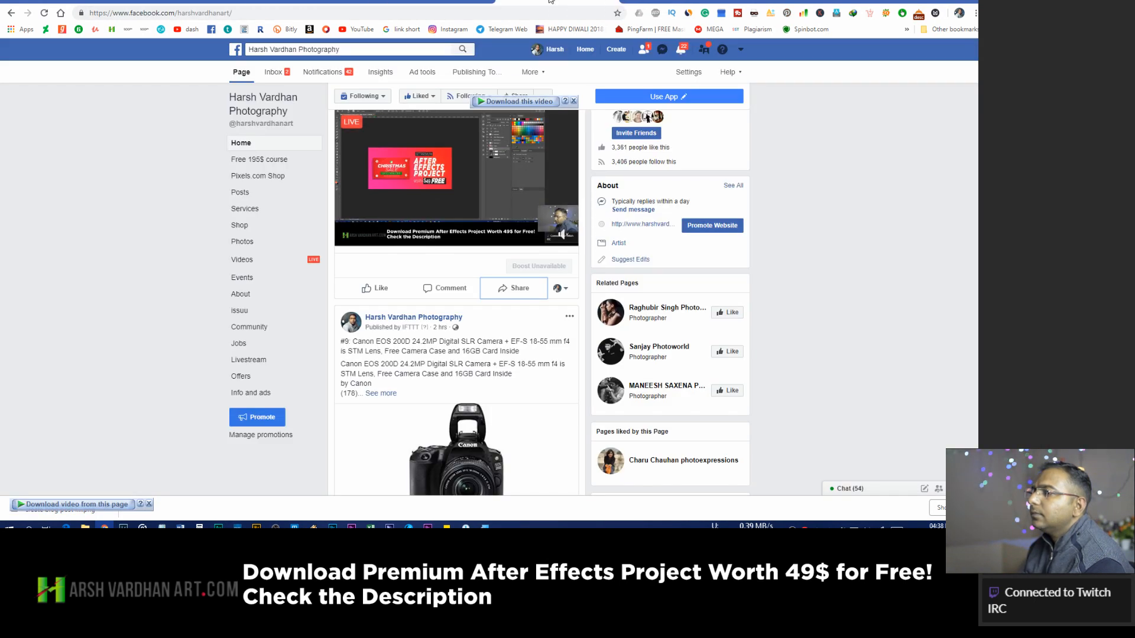
pyautogui.scroll(1, 498, 214)
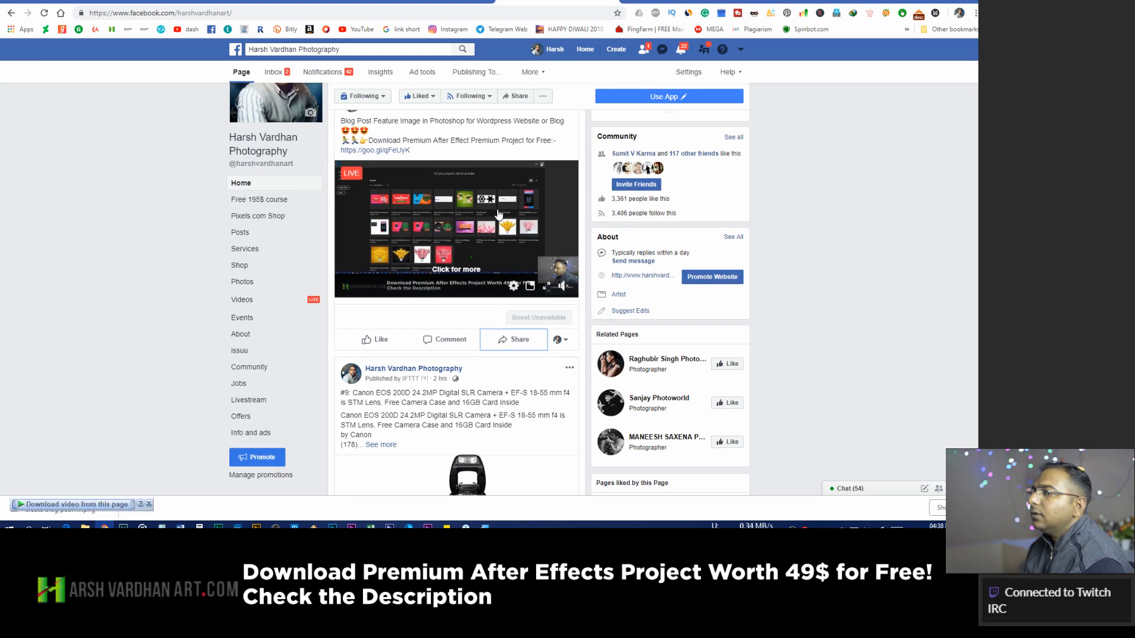
pyautogui.scroll(2, 498, 214)
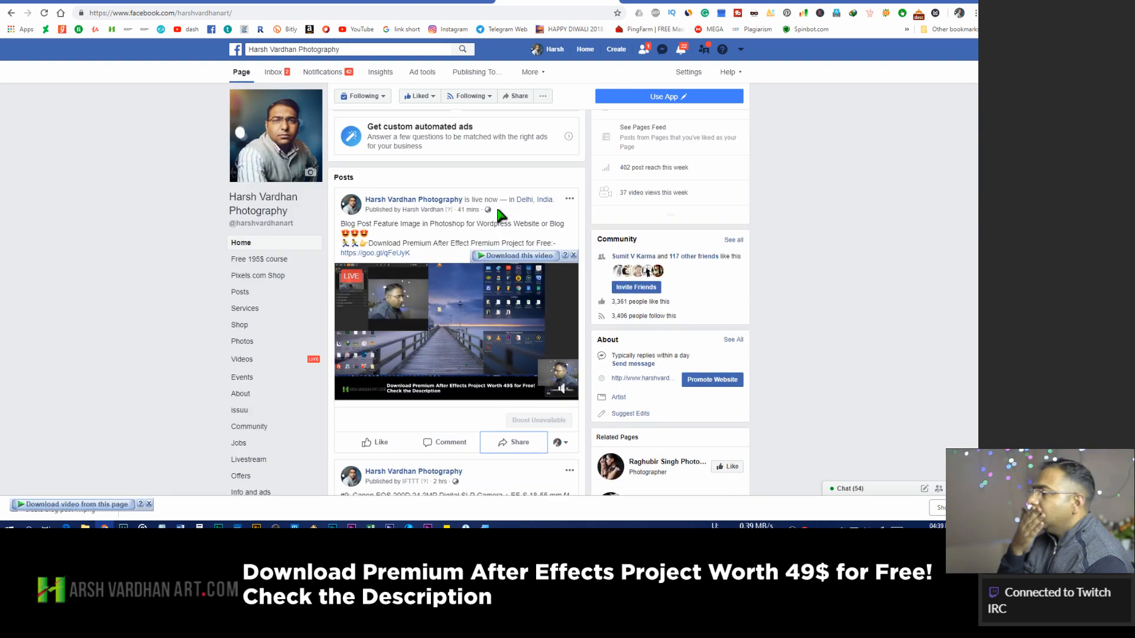
pyautogui.click(421, 2)
pyautogui.click(331, 1)
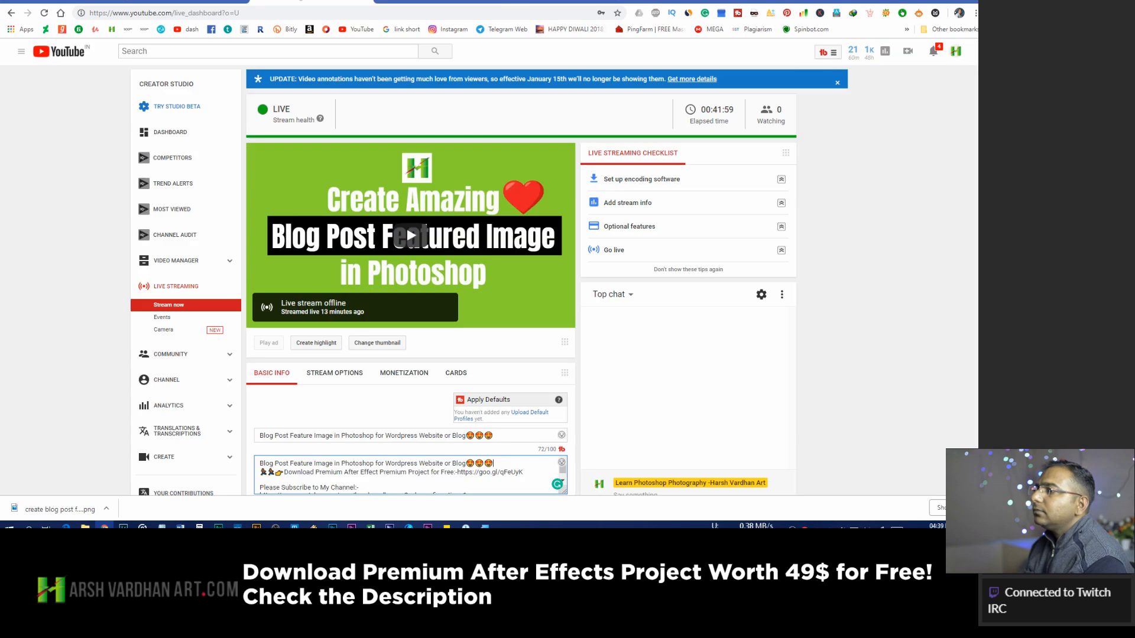
pyautogui.click(535, 1)
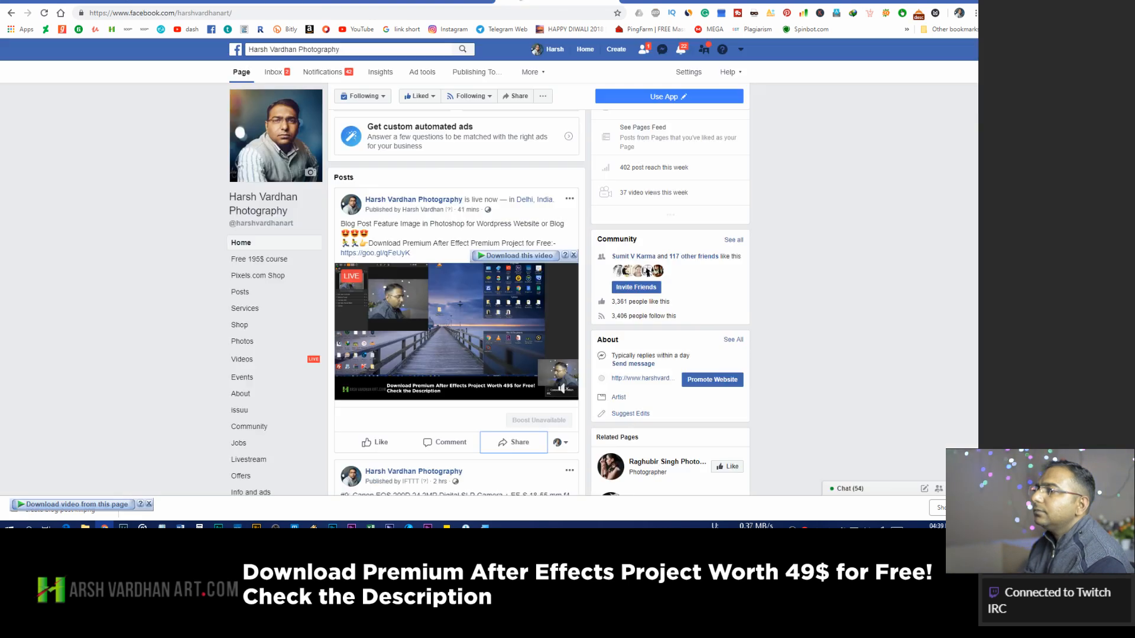
pyautogui.click(919, 1)
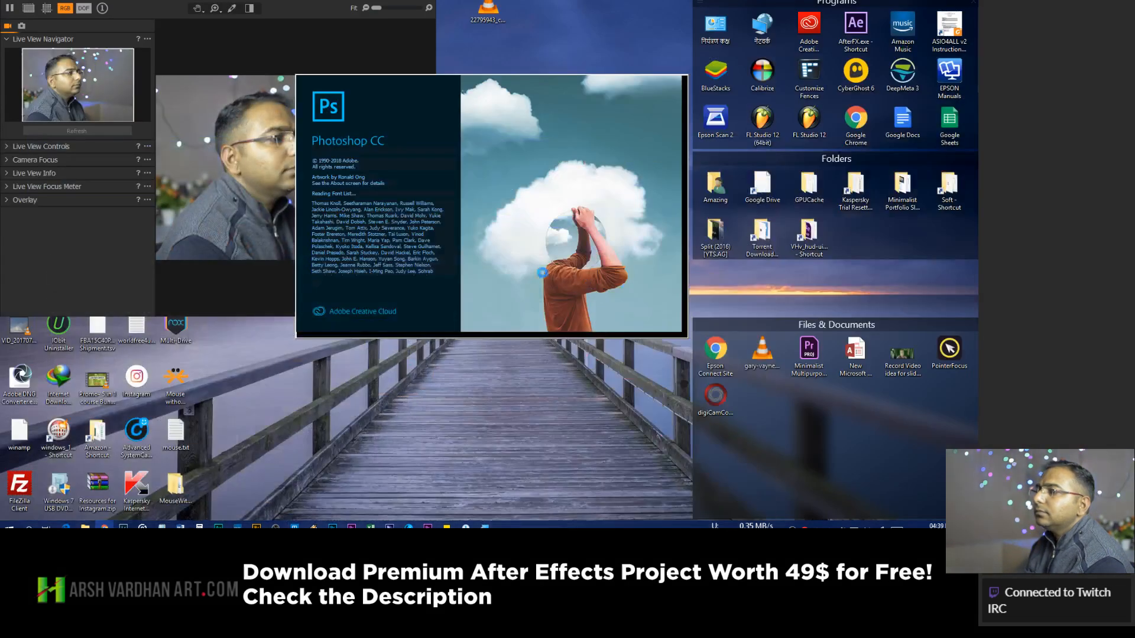
pyautogui.rightClick(532, 396)
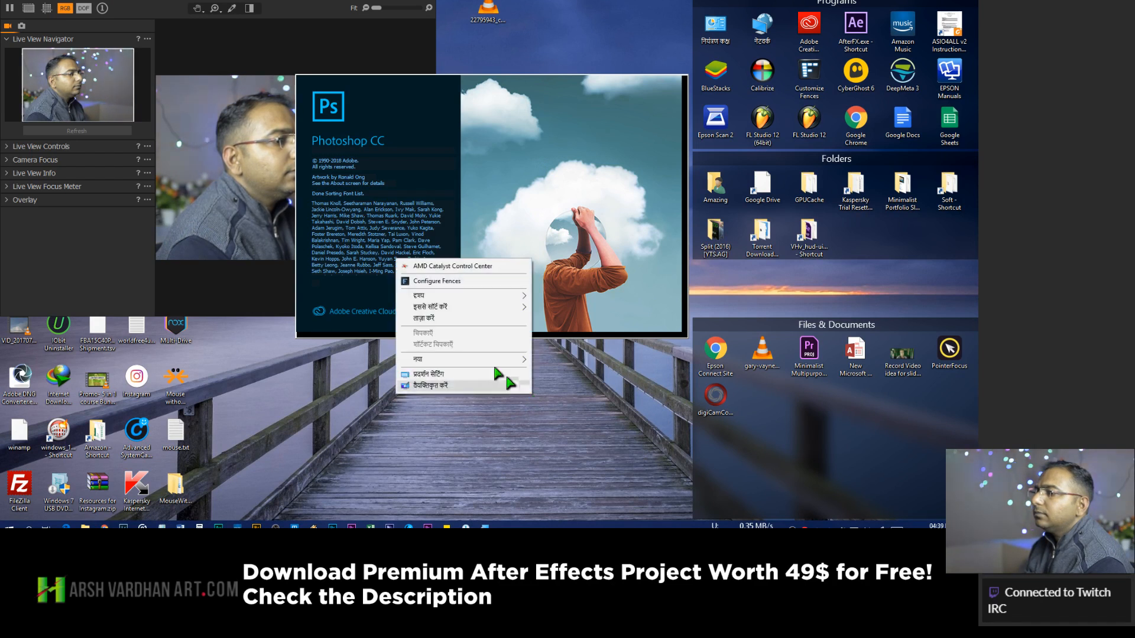
pyautogui.click(453, 320)
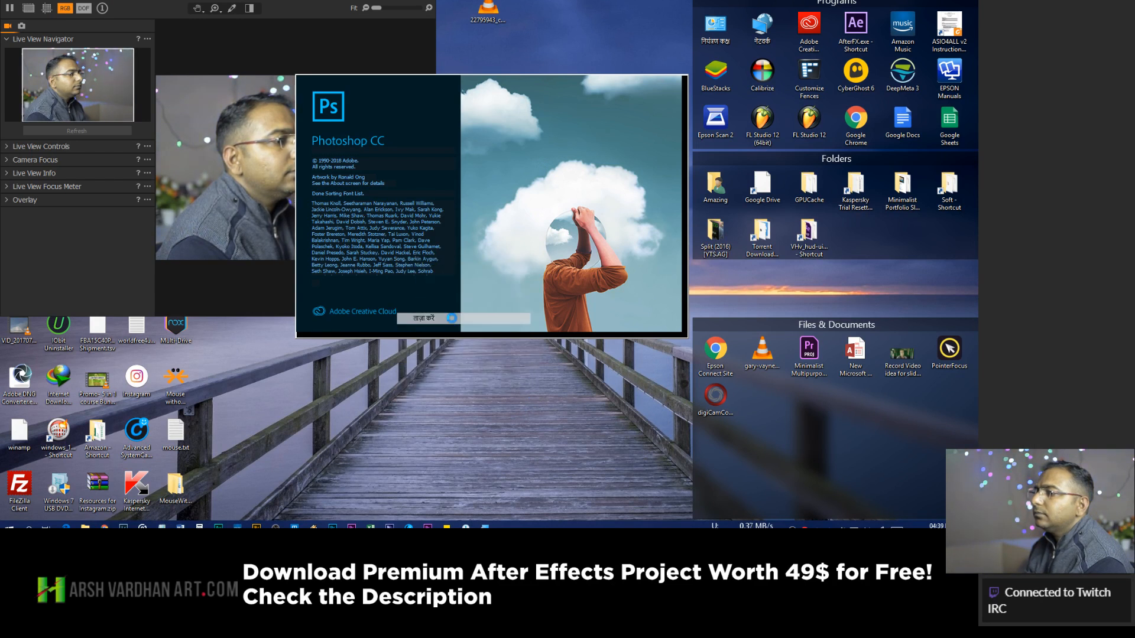
pyautogui.rightClick(536, 389)
pyautogui.click(463, 451)
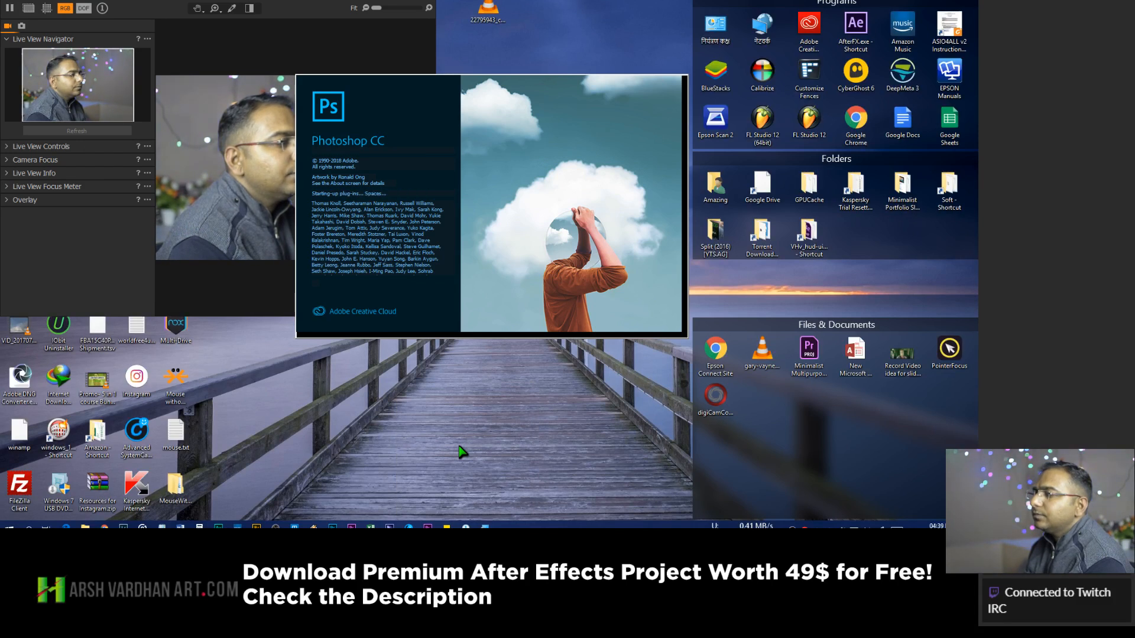
# Check the streaming status in OBS and switch back to Photoshop's home screen.
pyautogui.moveTo(275, 526)
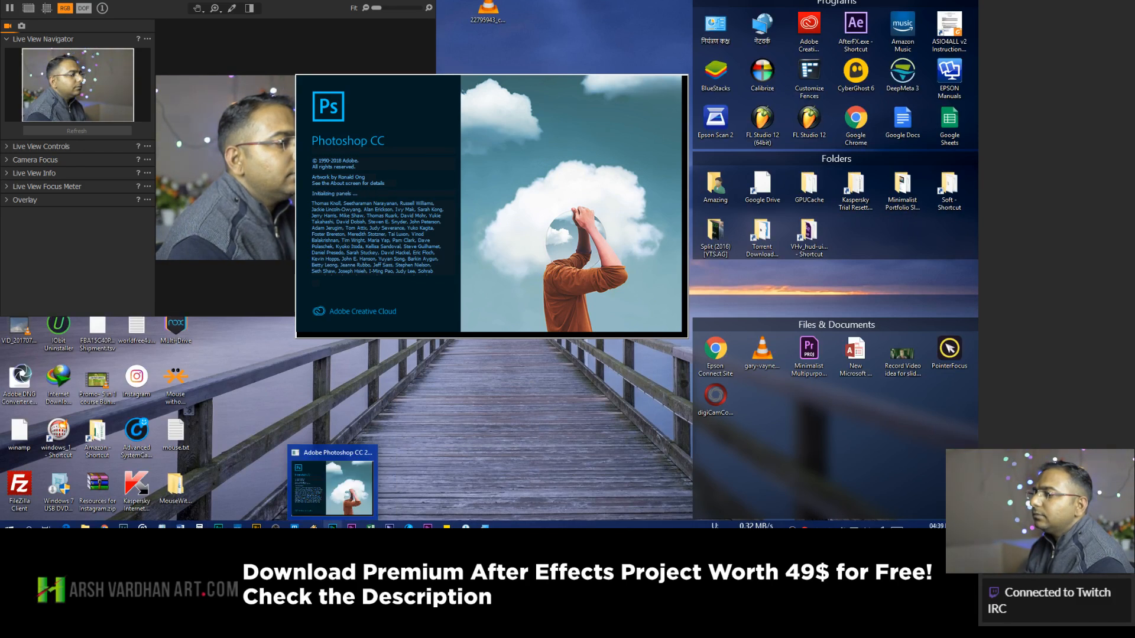
pyautogui.click(276, 525)
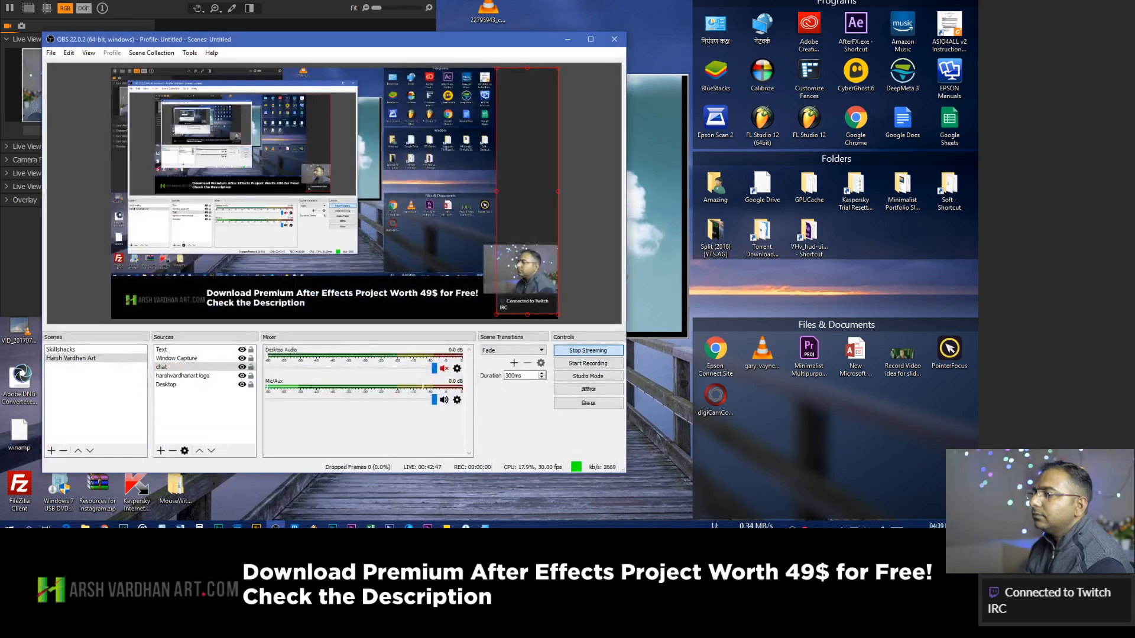
pyautogui.click(275, 525)
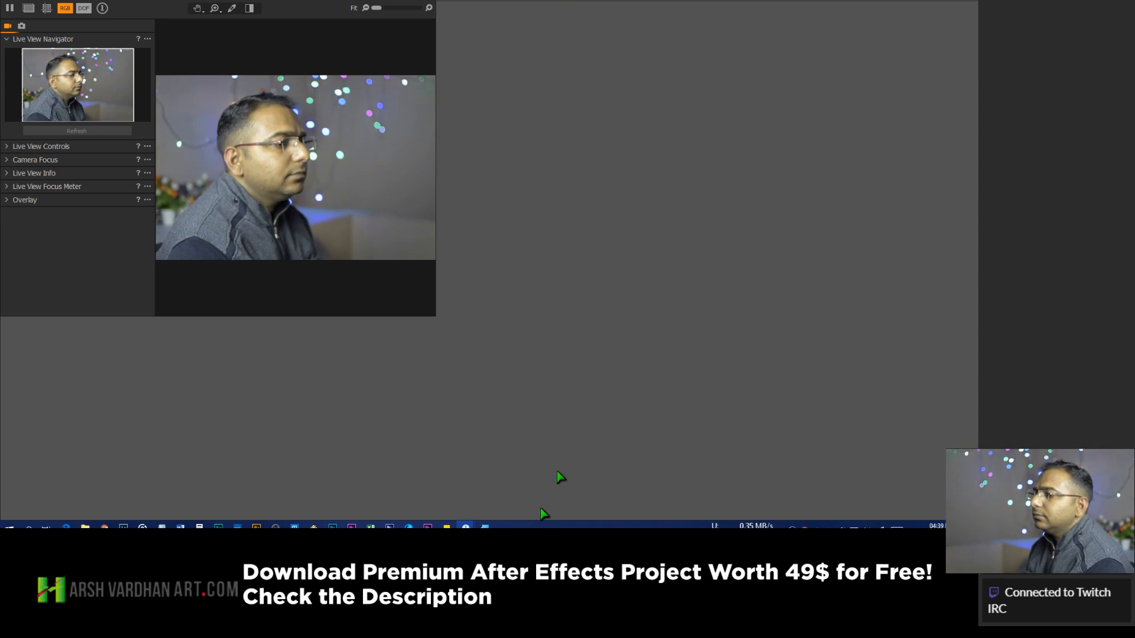
pyautogui.click(332, 527)
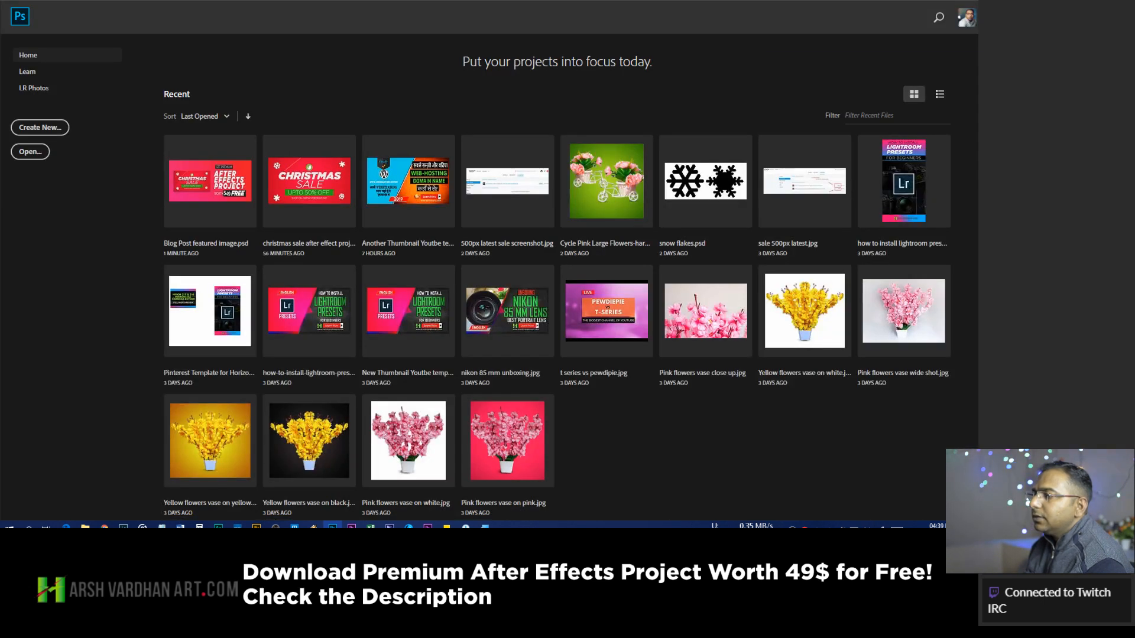
# Open Blog Post featured image.psd, compare the design with and without Layer 1's orange glow, and delete that layer.
pyautogui.click(208, 196)
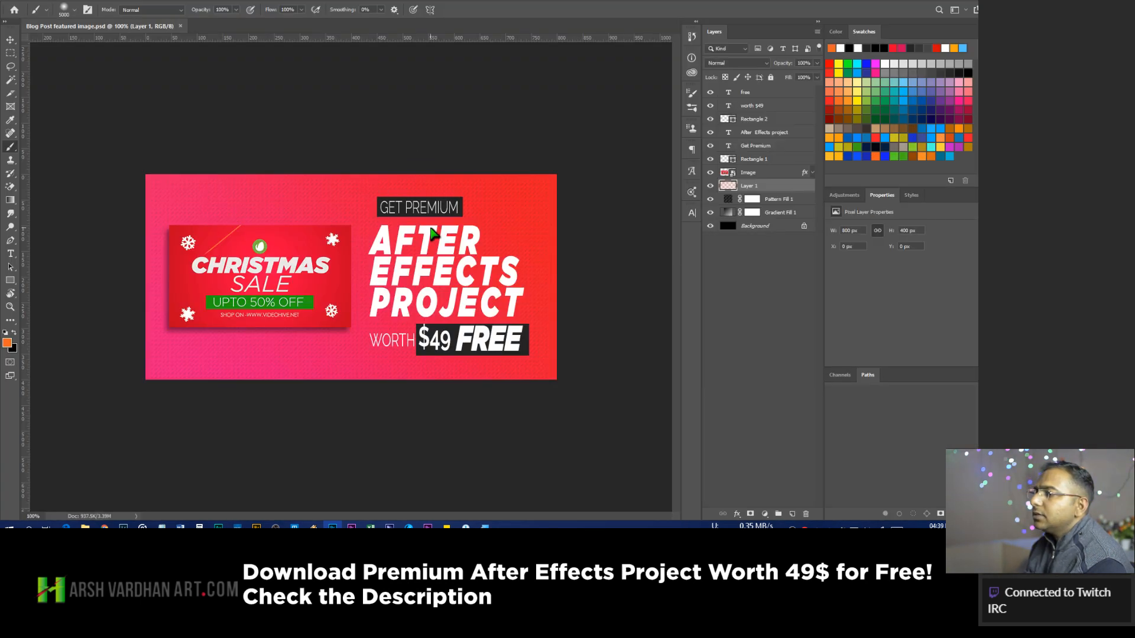
pyautogui.click(712, 187)
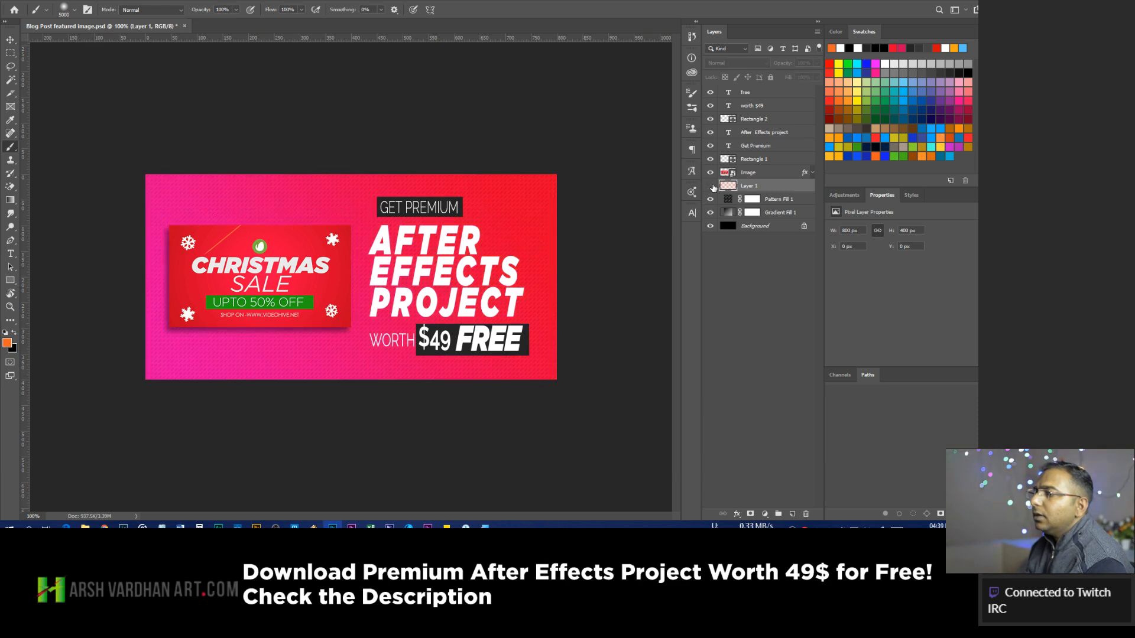
pyautogui.click(711, 186)
pyautogui.click(711, 186)
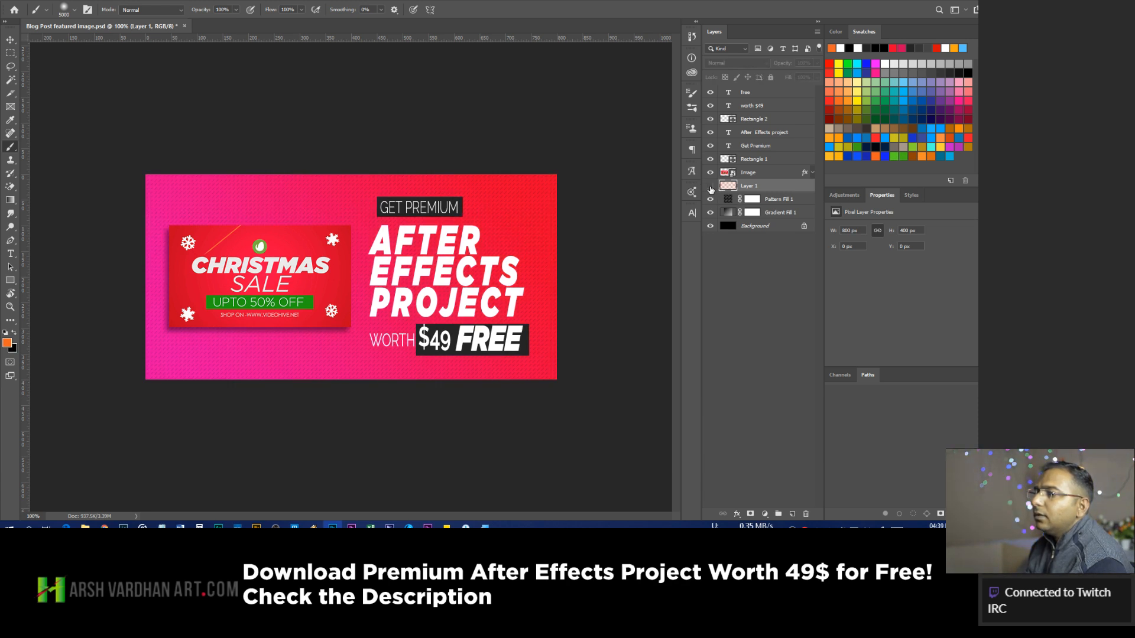
pyautogui.click(710, 186)
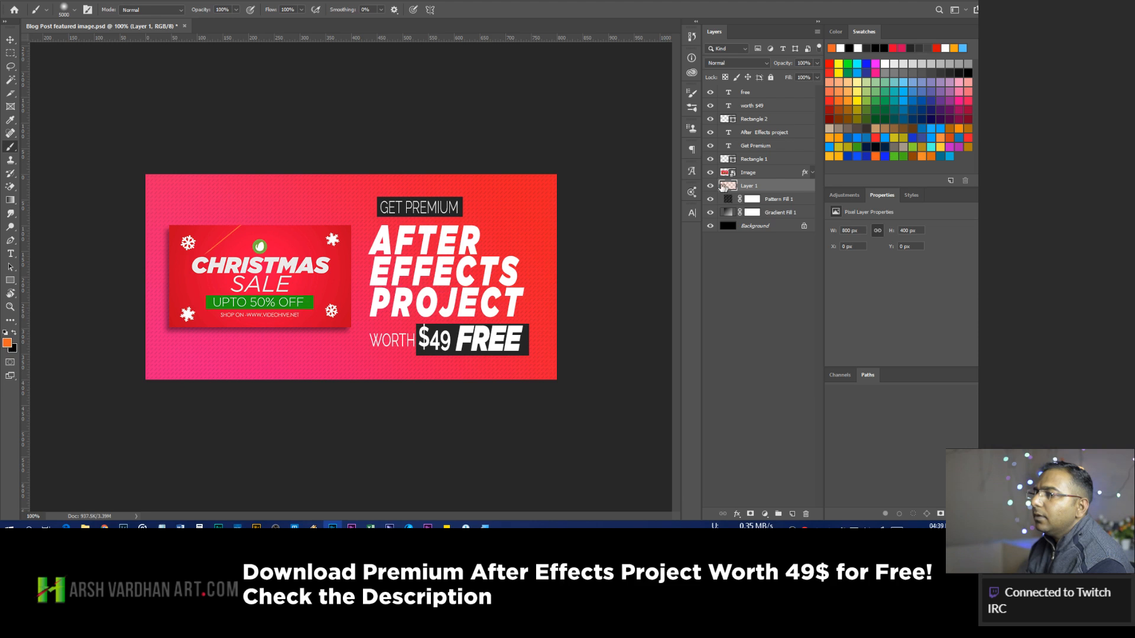
pyautogui.click(711, 186)
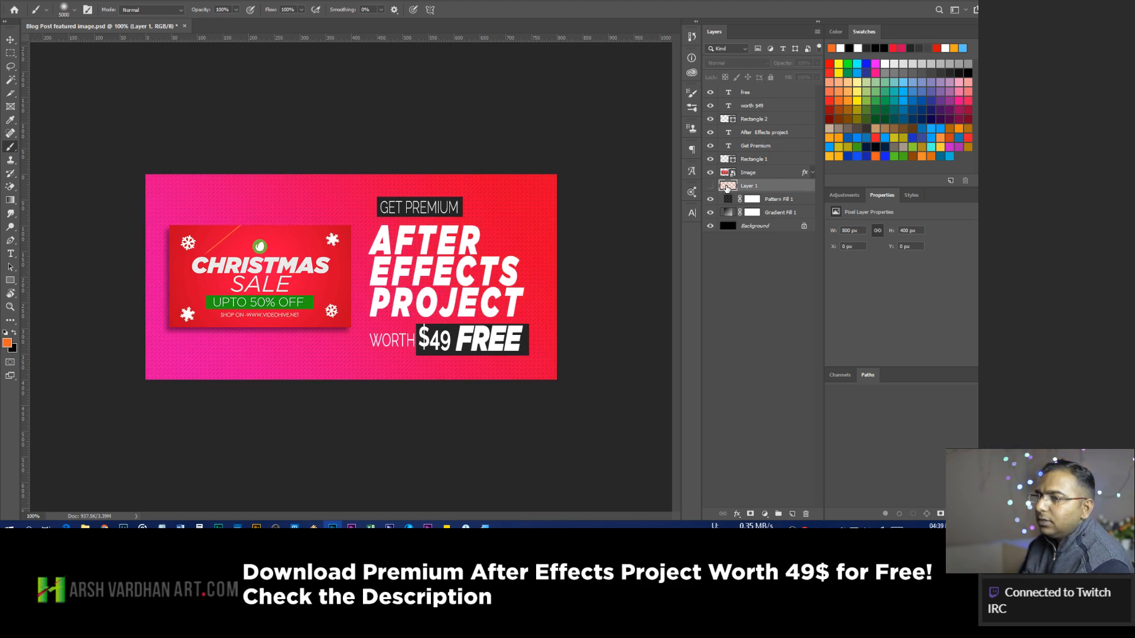
pyautogui.press('Delete')
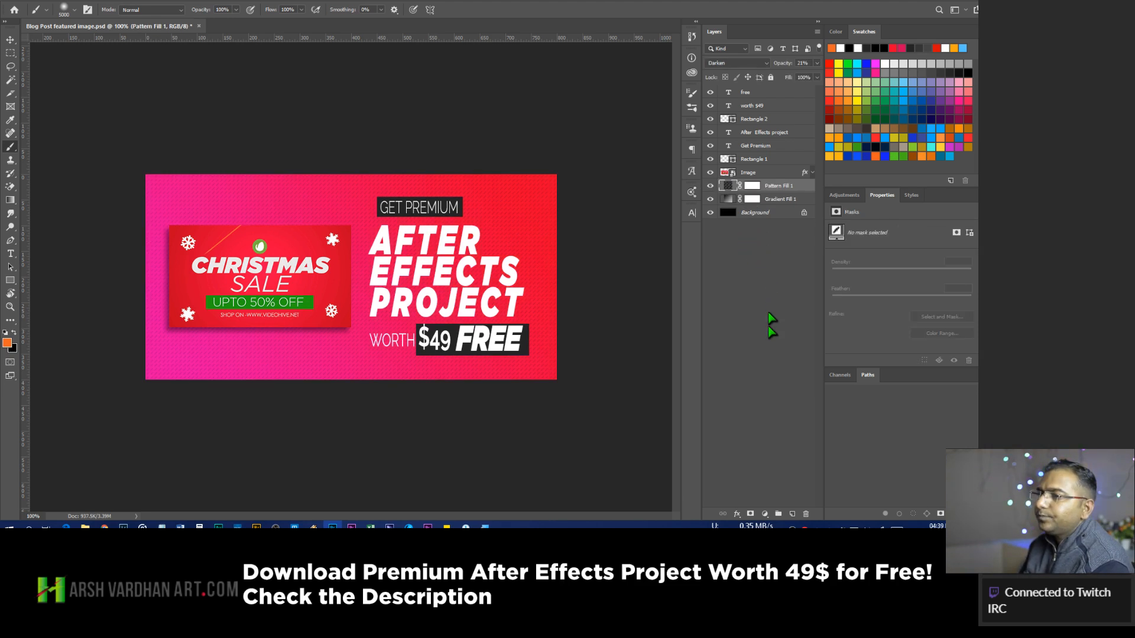
# Add a new layer above the pattern fill and paint one large, soft orange brush dab behind the "After Effects Project" text.
pyautogui.click(792, 515)
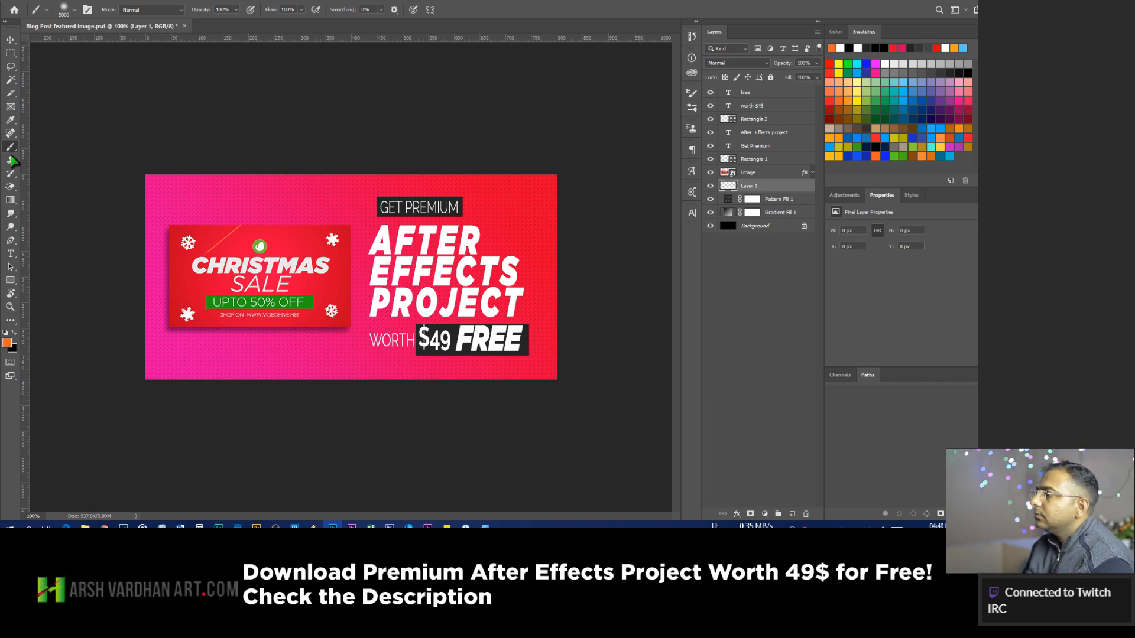
pyautogui.click(75, 10)
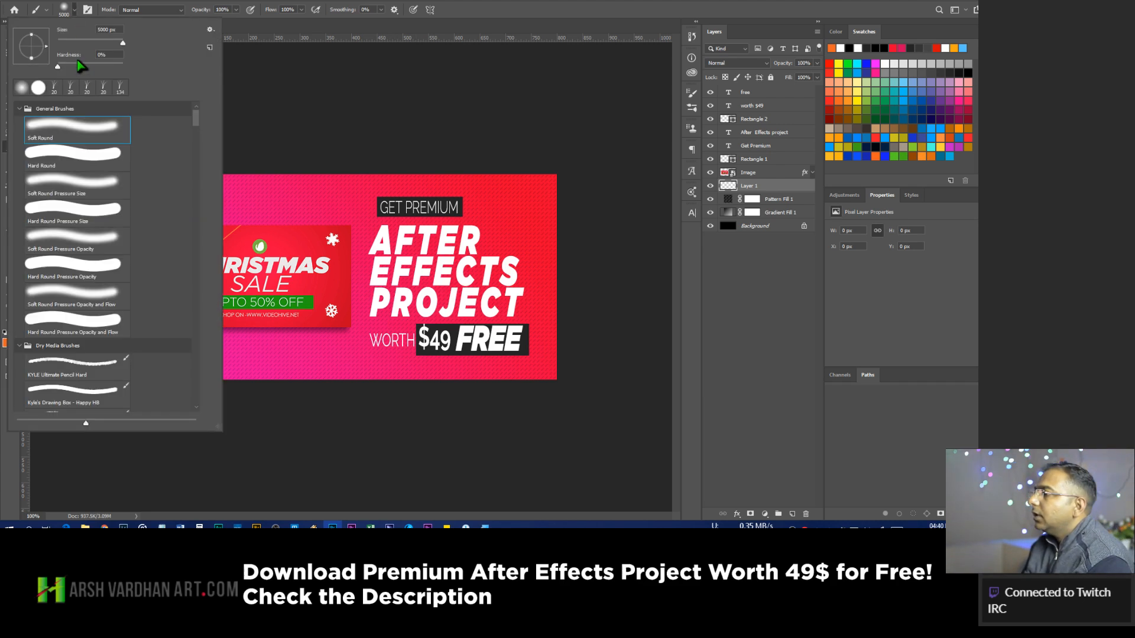
pyautogui.click(58, 65)
pyautogui.moveTo(123, 43)
pyautogui.mouseDown()
pyautogui.moveTo(86, 44)
pyautogui.moveTo(101, 45)
pyautogui.mouseUp()
pyautogui.click(460, 3)
pyautogui.press(']')
pyautogui.press(']')
pyautogui.press(']')
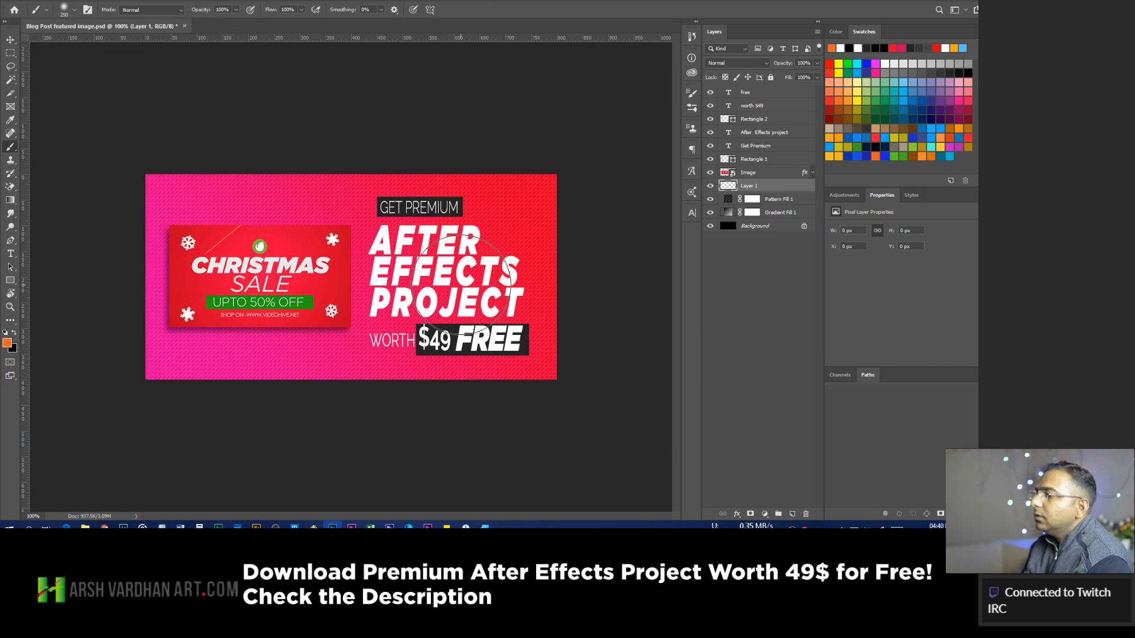
pyautogui.click(433, 277)
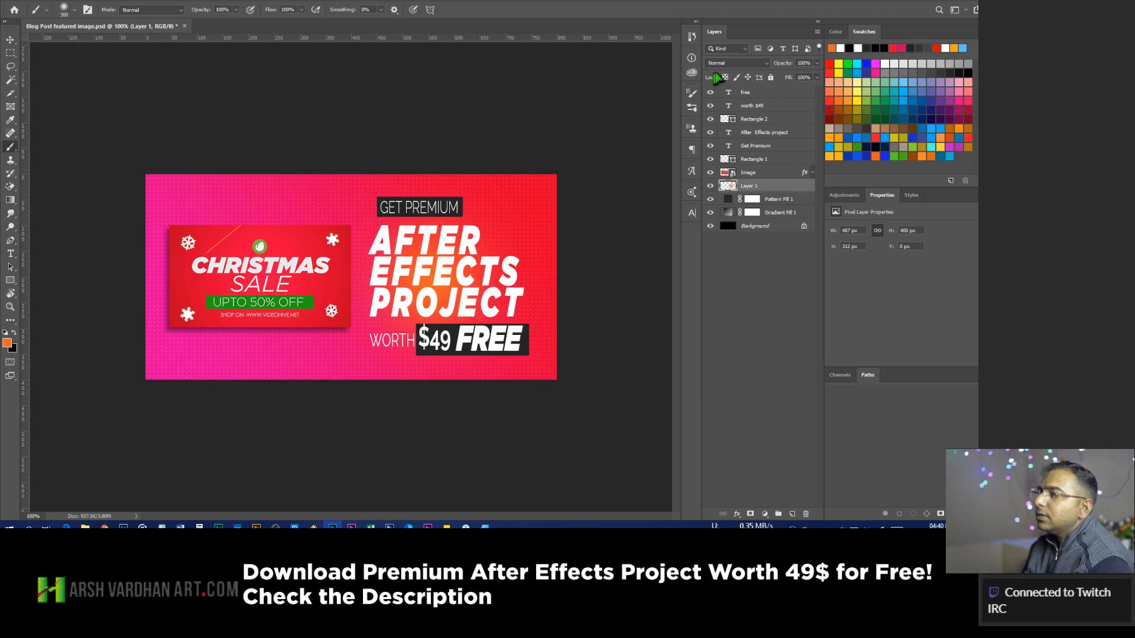
# Set the glow layer's blend mode to Linear Dodge (Add) and compare the design with and without the glow.
pyautogui.click(730, 63)
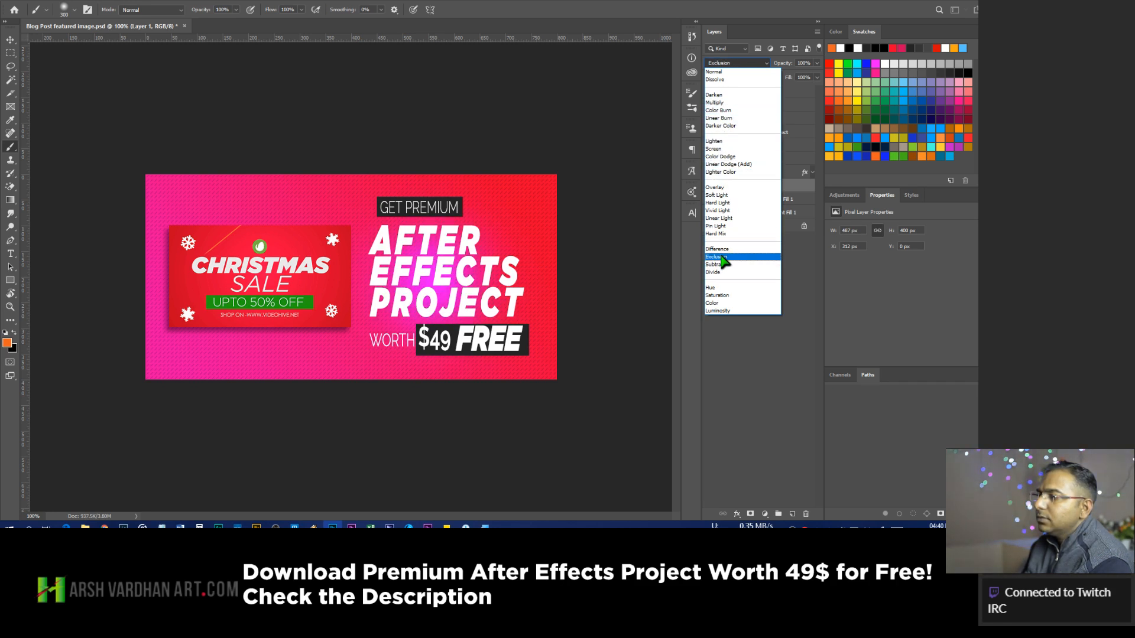
pyautogui.click(722, 164)
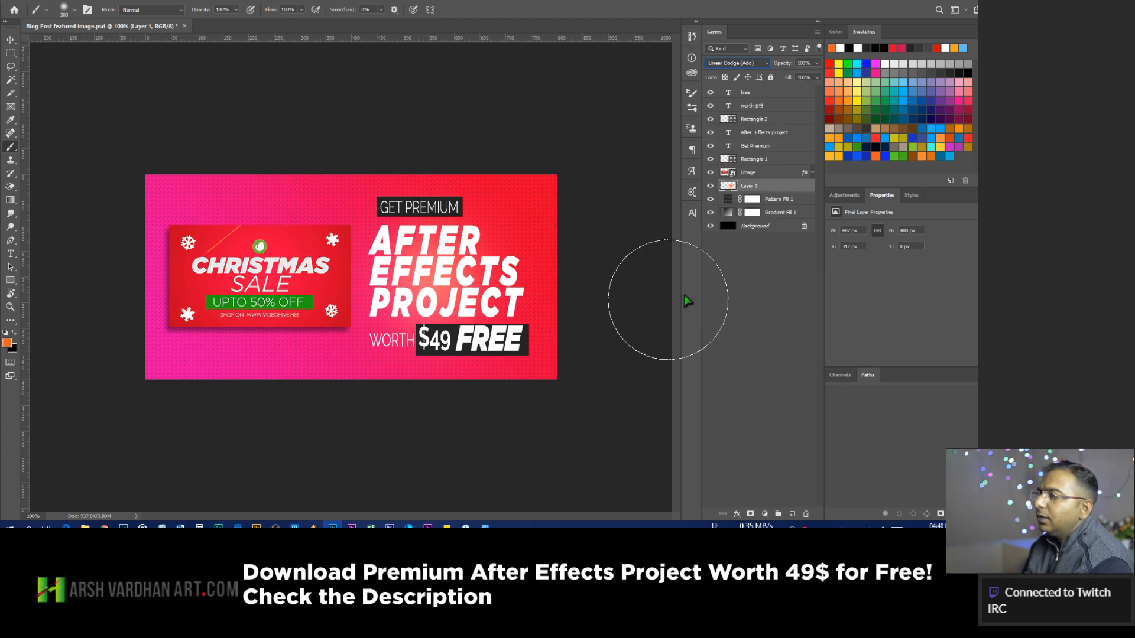
pyautogui.click(711, 186)
pyautogui.click(711, 187)
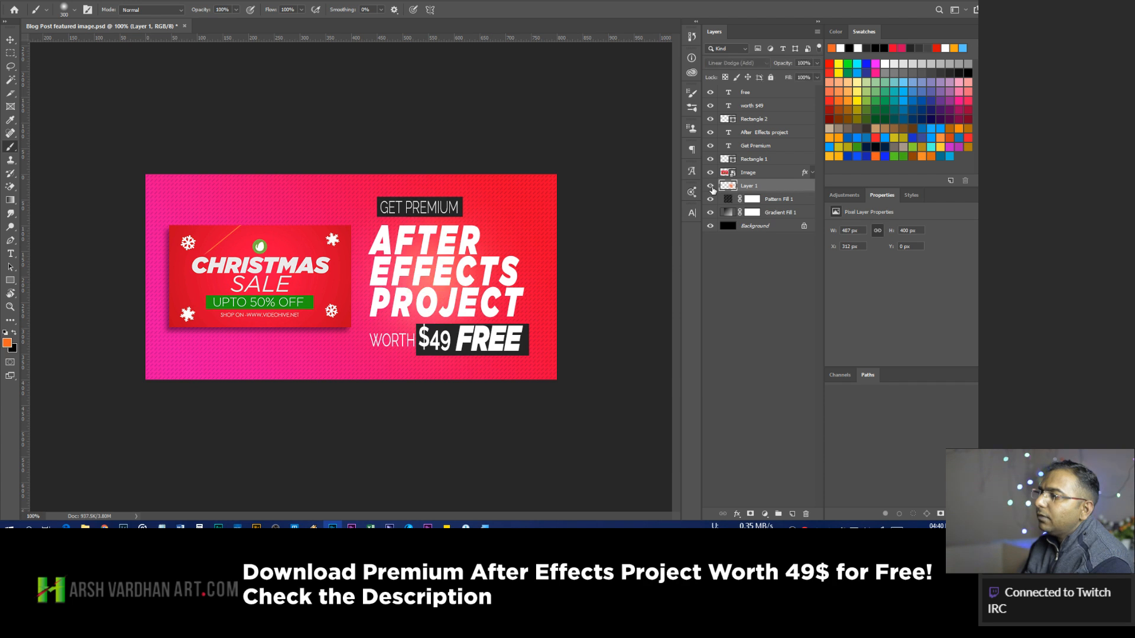
pyautogui.click(711, 187)
pyautogui.click(711, 187)
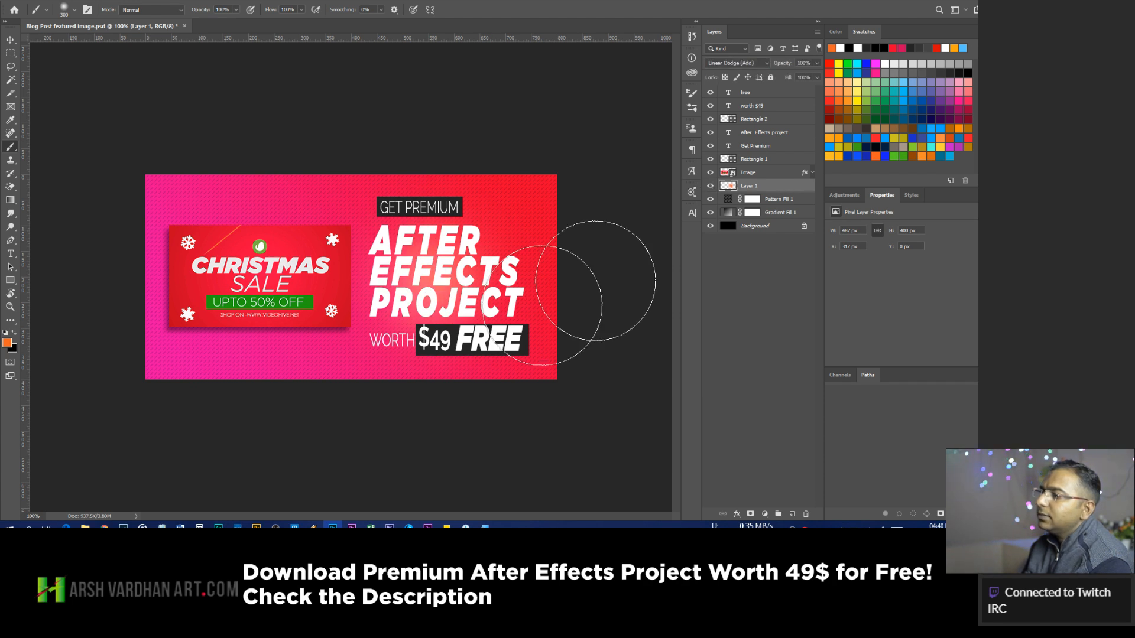
pyautogui.moveTo(505, 252)
pyautogui.mouseDown()
pyautogui.moveTo(488, 244)
pyautogui.moveTo(513, 243)
pyautogui.moveTo(494, 244)
pyautogui.mouseUp()
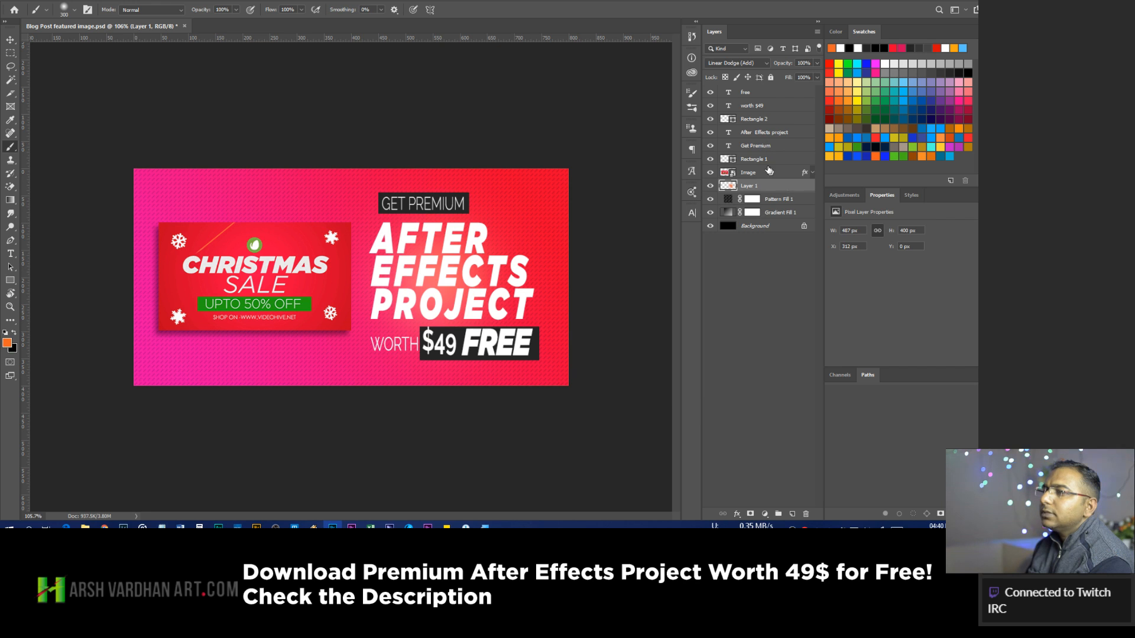
# Duplicate the Christmas Sale image twice, stagger each copy down and to the left, and shift the whole stack up and right.
pyautogui.click(741, 176)
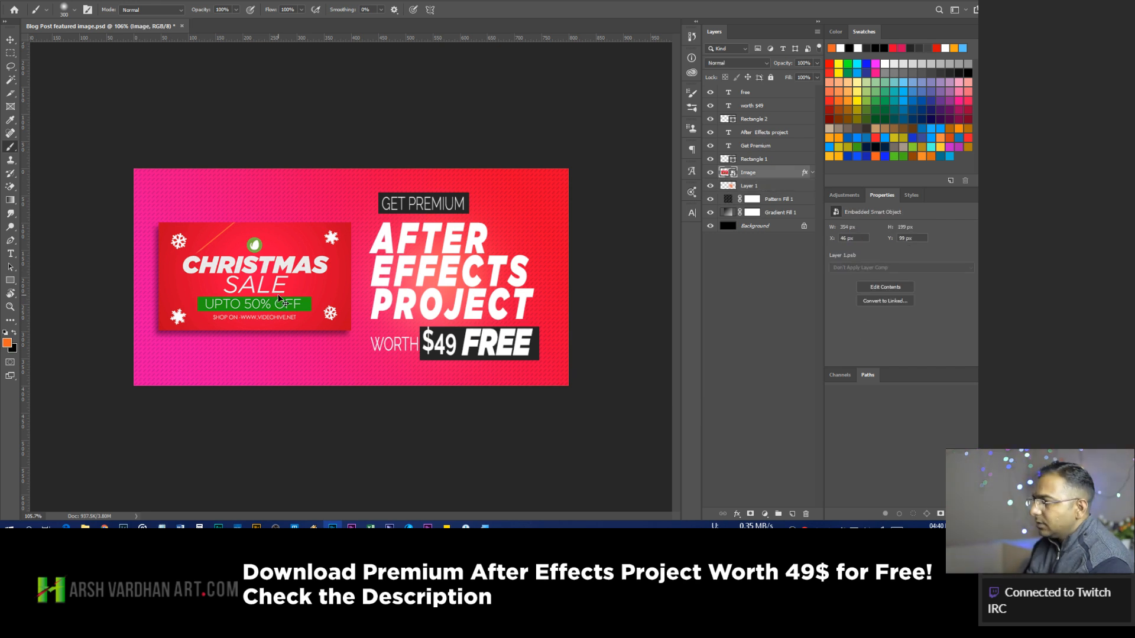
pyautogui.hotkey('ctrl', 't')
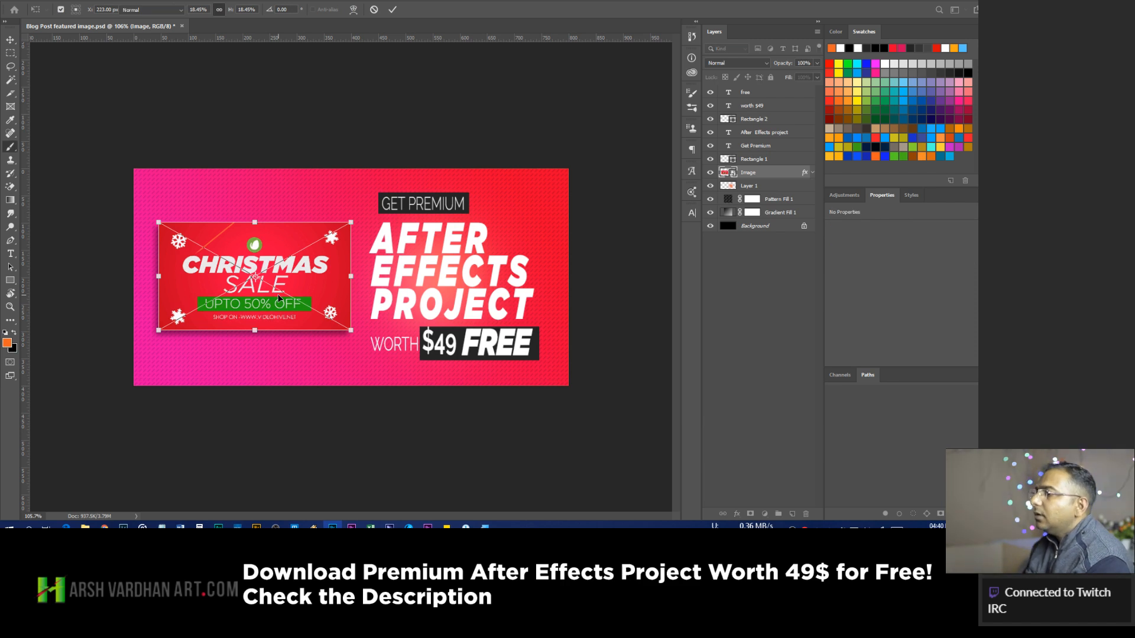
pyautogui.press('b')
pyautogui.press('v')
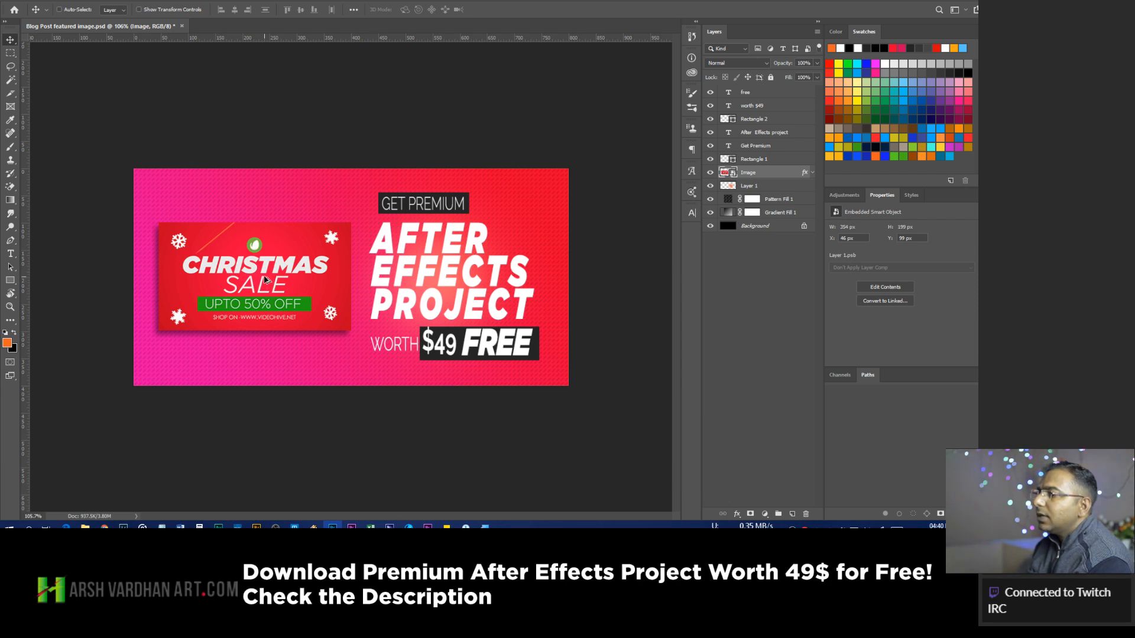
pyautogui.moveTo(265, 280)
pyautogui.mouseDown()
pyautogui.moveTo(266, 311)
pyautogui.moveTo(244, 314)
pyautogui.moveTo(283, 288)
pyautogui.mouseUp()
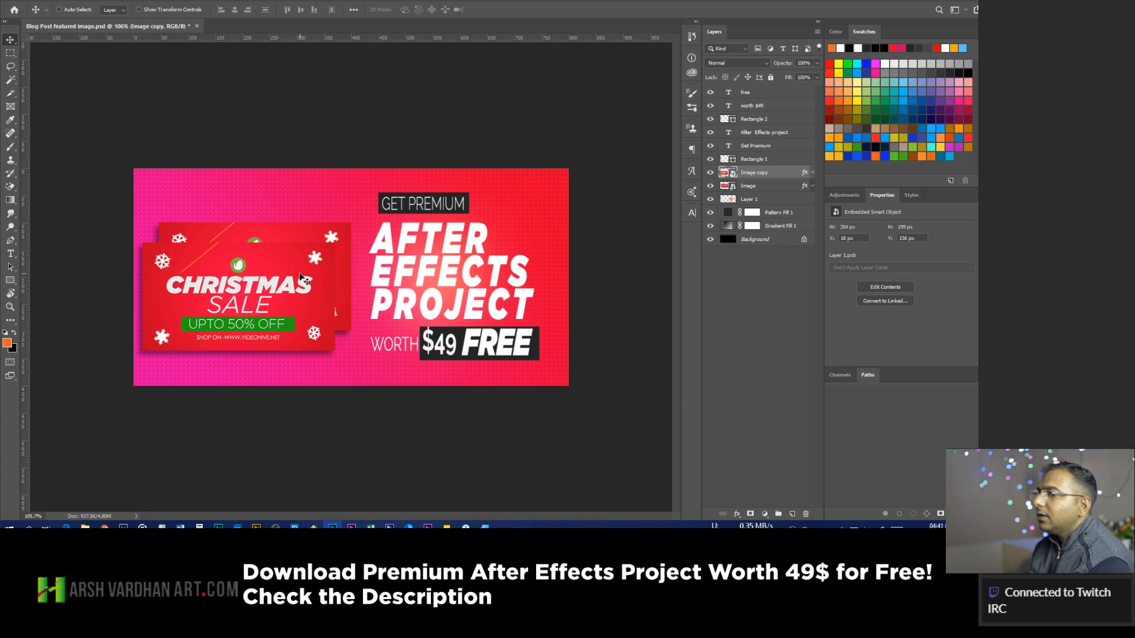
pyautogui.moveTo(301, 277); pyautogui.dragTo(275, 299)
pyautogui.keyDown('shift'); pyautogui.click(752, 199); pyautogui.keyUp('shift')
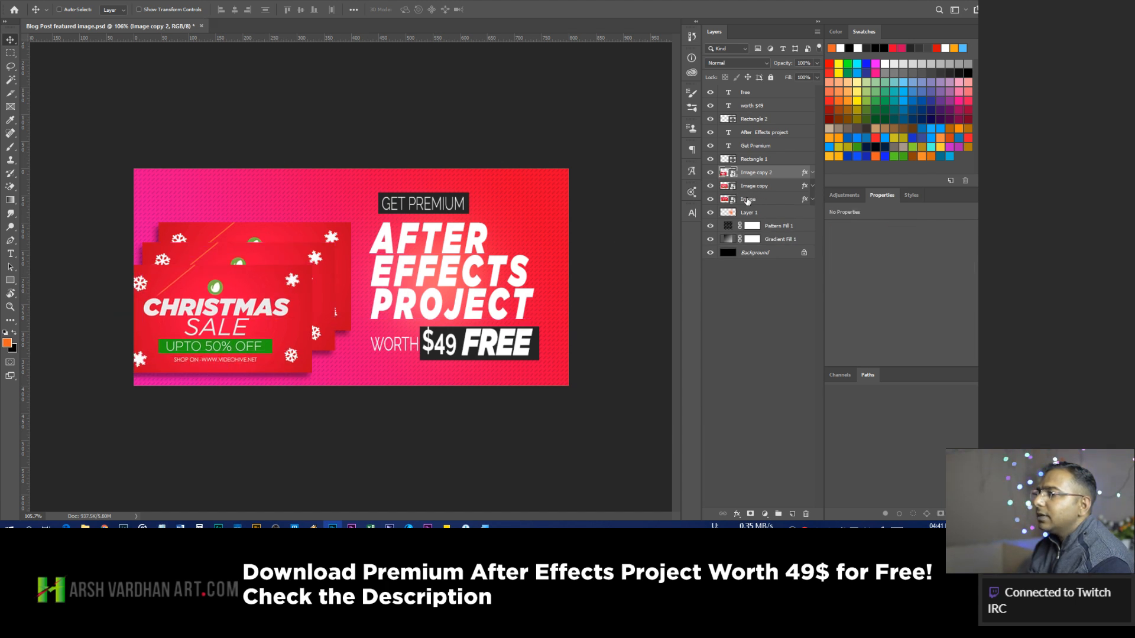
pyautogui.moveTo(264, 322); pyautogui.dragTo(290, 299)
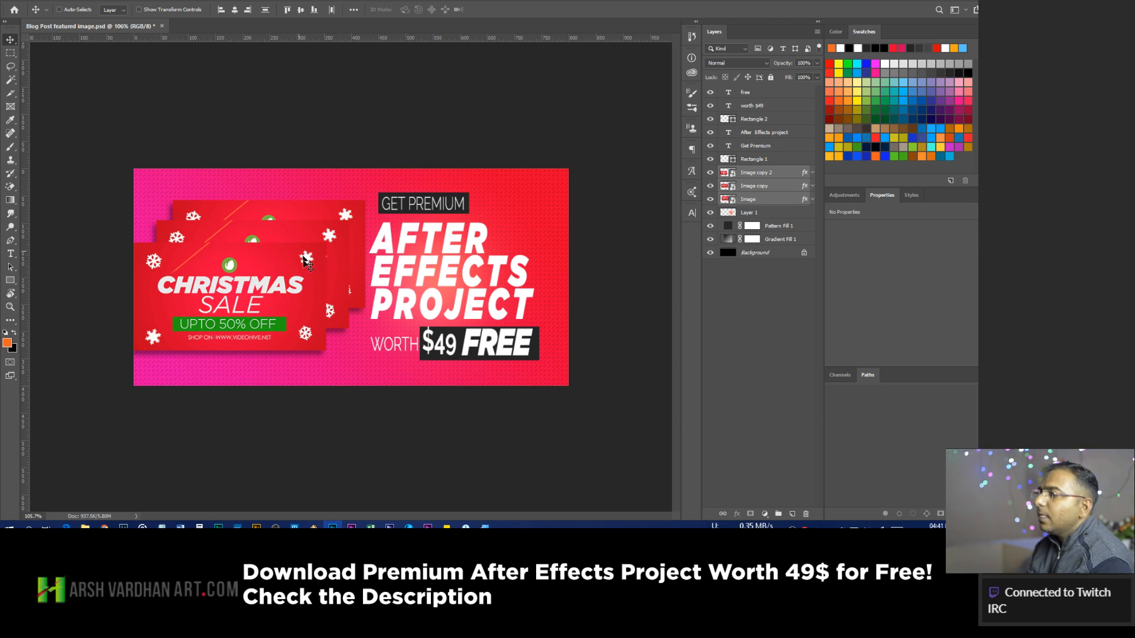
# Rearrange the three Christmas Sale cards so the front copy sits highest and rightmost, with the others stepping down-left behind it.
pyautogui.click(756, 299)
pyautogui.click(750, 199)
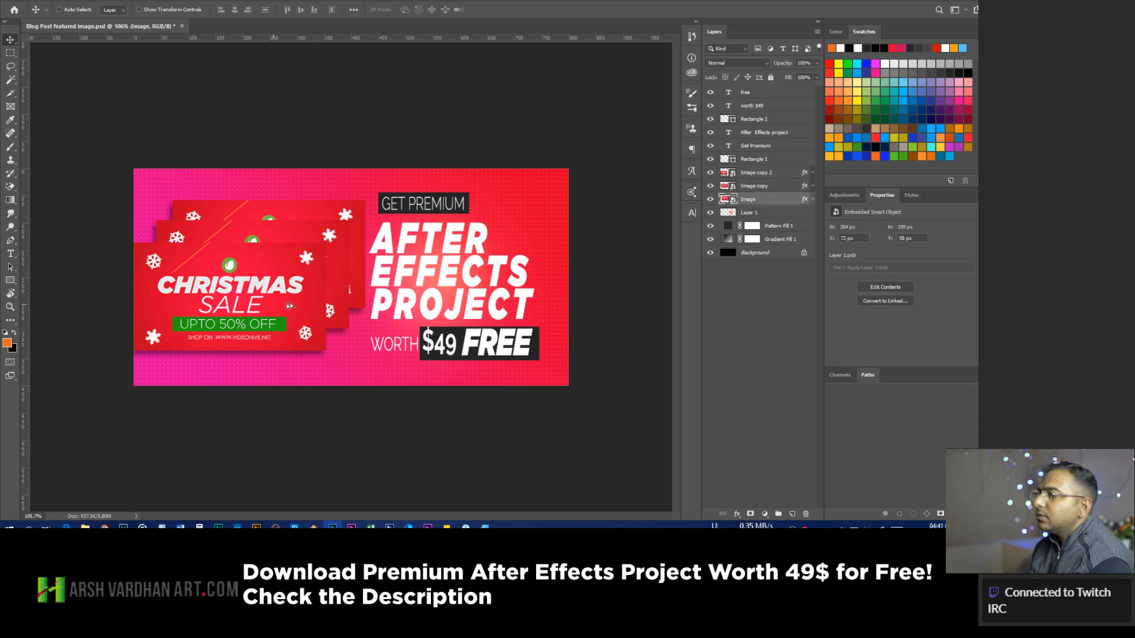
pyautogui.moveTo(287, 302); pyautogui.dragTo(244, 341)
pyautogui.click(751, 173)
pyautogui.click(735, 187)
pyautogui.click(743, 200)
# Scale the three Christmas Sale cards together to about 85%, center the stack vertically on the canvas, and save the document.
pyautogui.keyDown('shift'); pyautogui.click(756, 172); pyautogui.keyUp('shift')
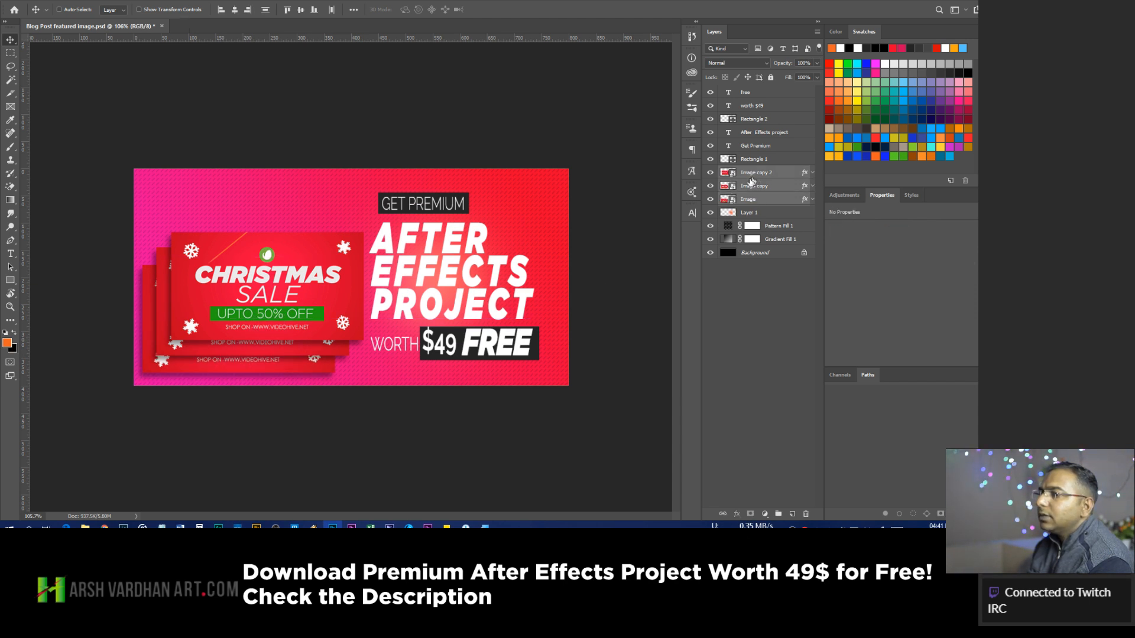
pyautogui.moveTo(323, 315); pyautogui.dragTo(327, 283)
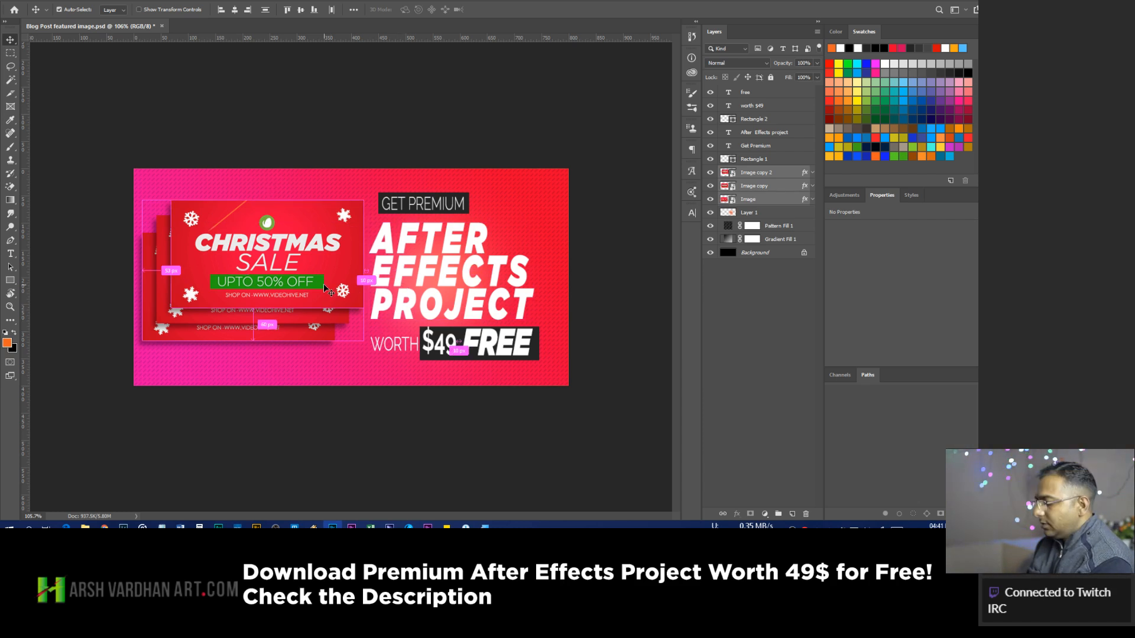
pyautogui.hotkey('ctrl', 't')
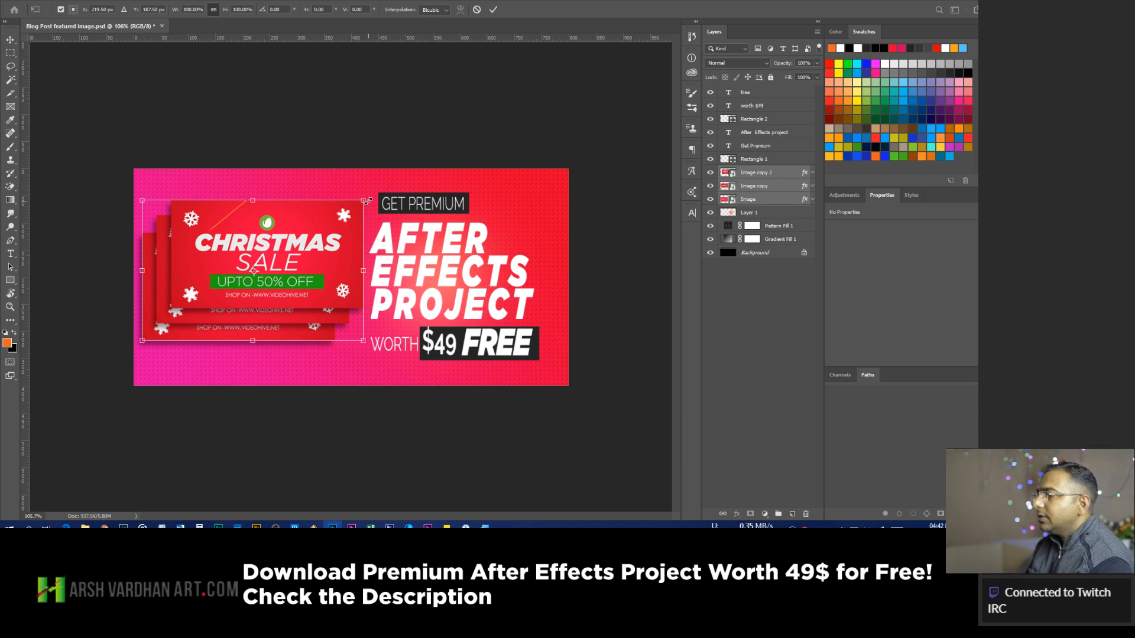
pyautogui.moveTo(367, 201); pyautogui.dragTo(351, 212)
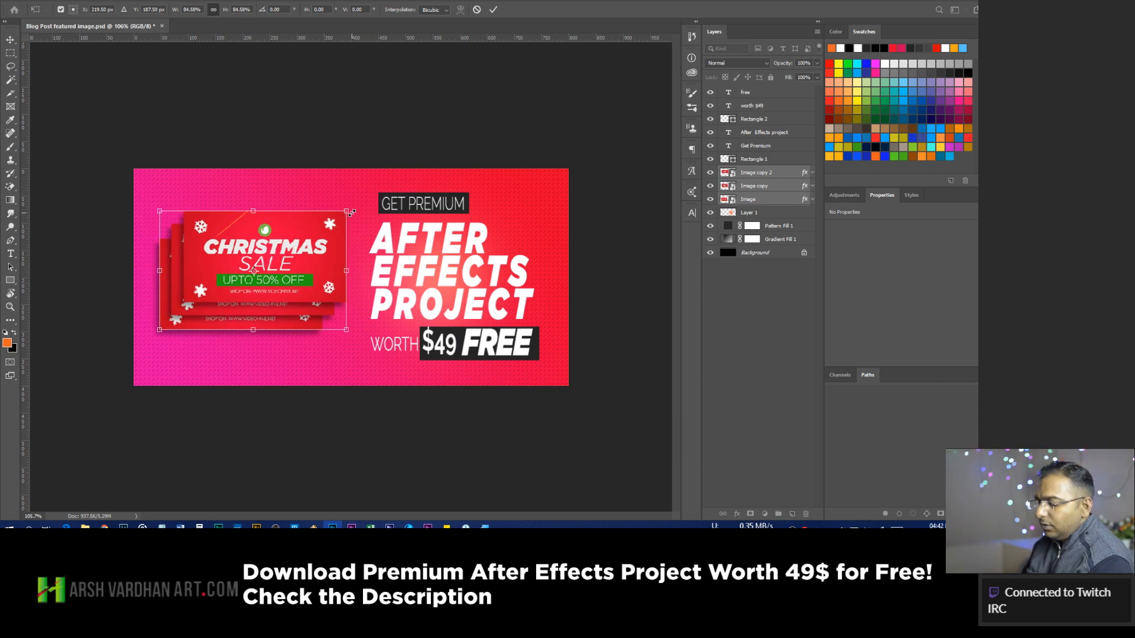
pyautogui.press('Return')
pyautogui.moveTo(277, 295); pyautogui.dragTo(265, 285)
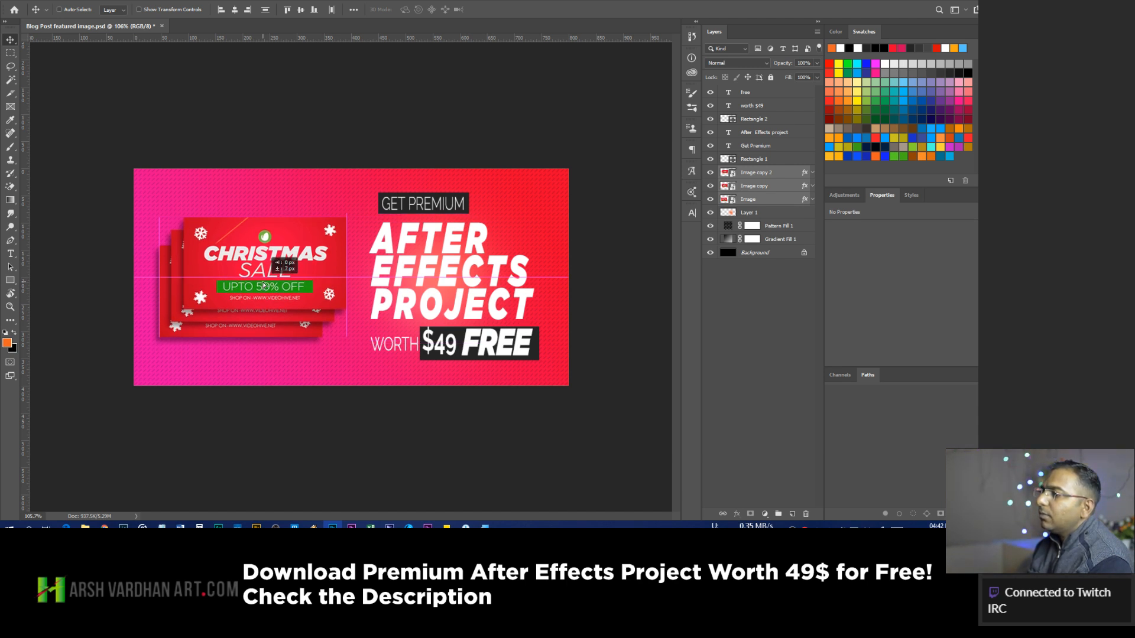
pyautogui.moveTo(264, 286); pyautogui.dragTo(265, 285)
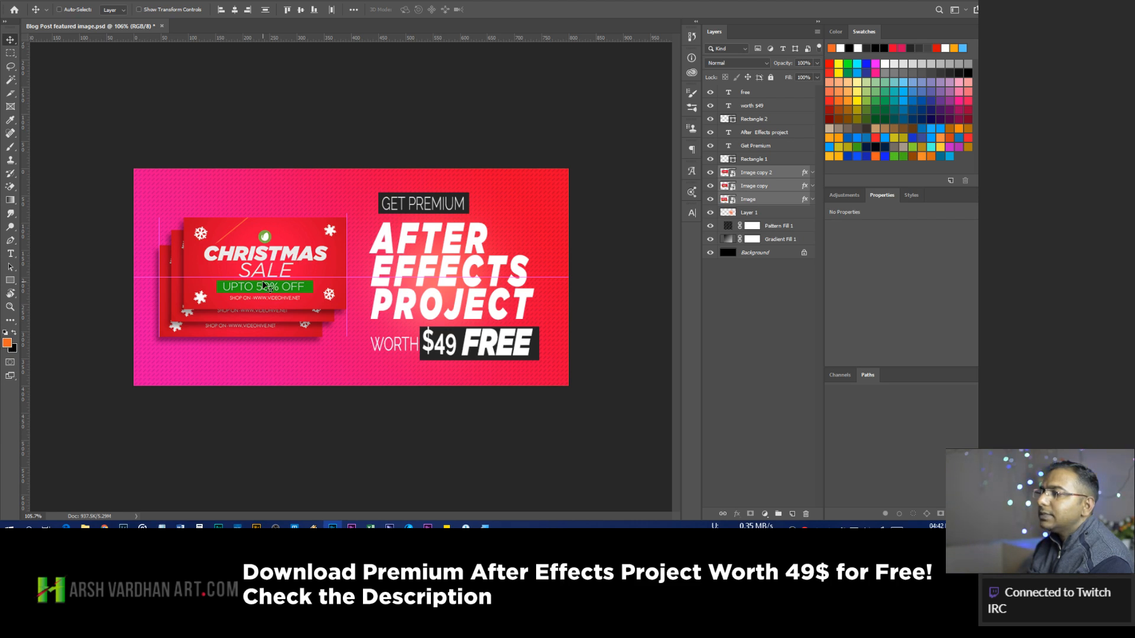
pyautogui.hotkey('ctrl', 's')
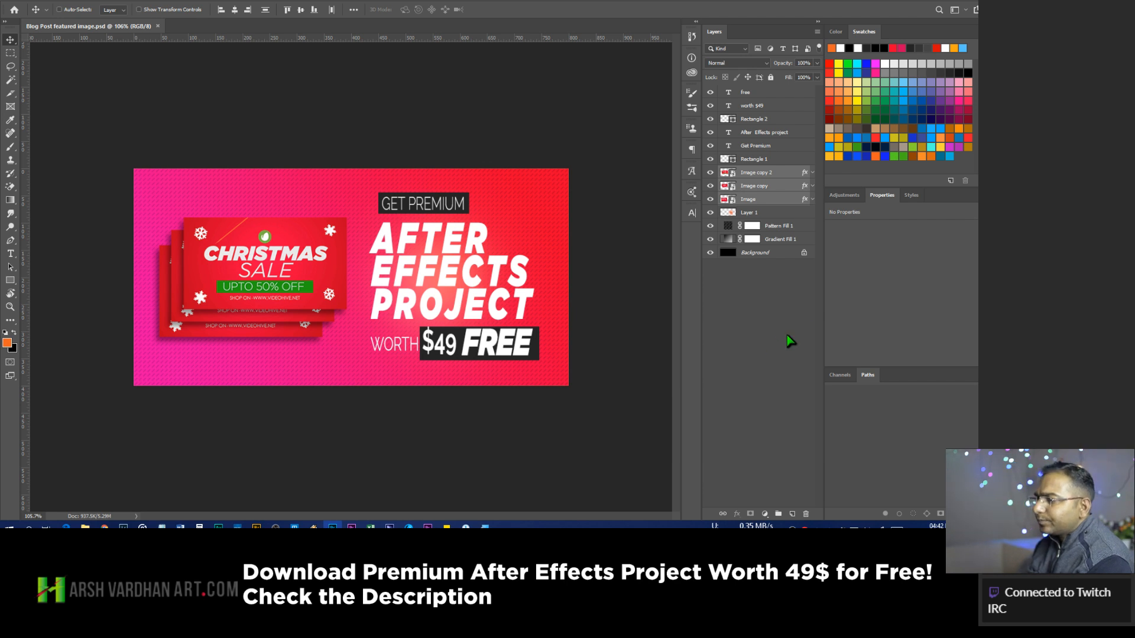
pyautogui.click(748, 97)
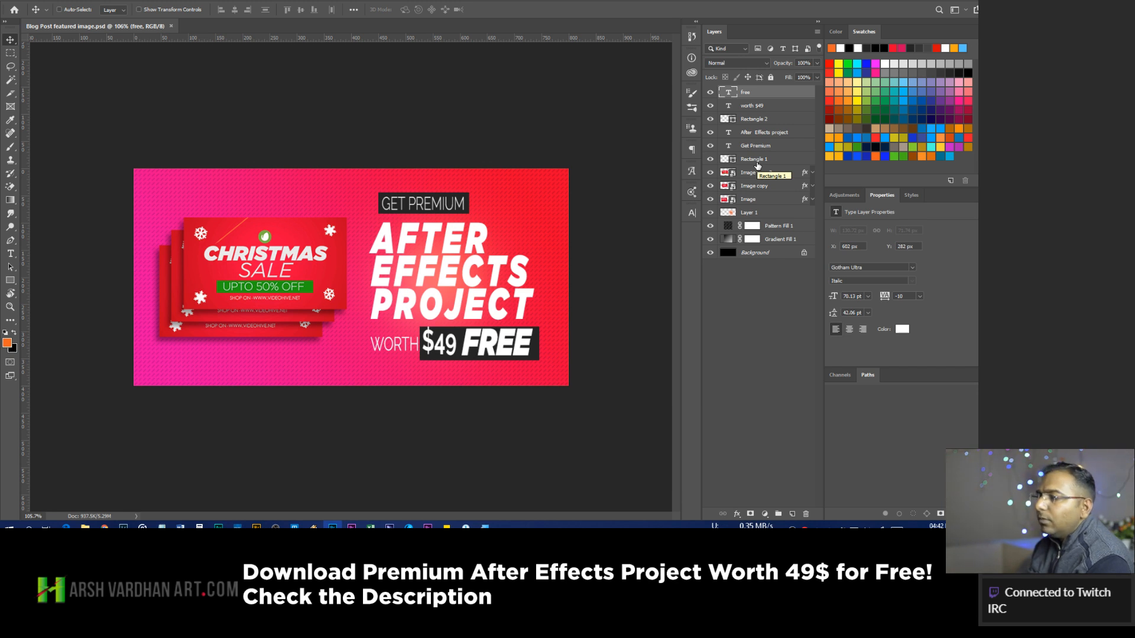
pyautogui.click(726, 134)
pyautogui.doubleClick(729, 133)
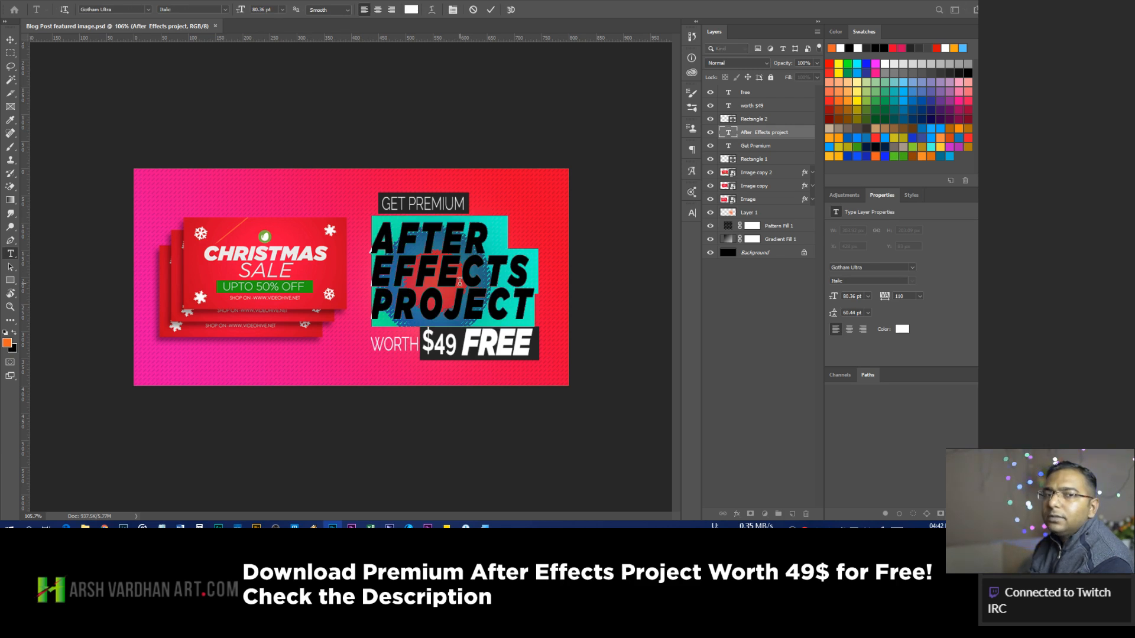
pyautogui.click(756, 320)
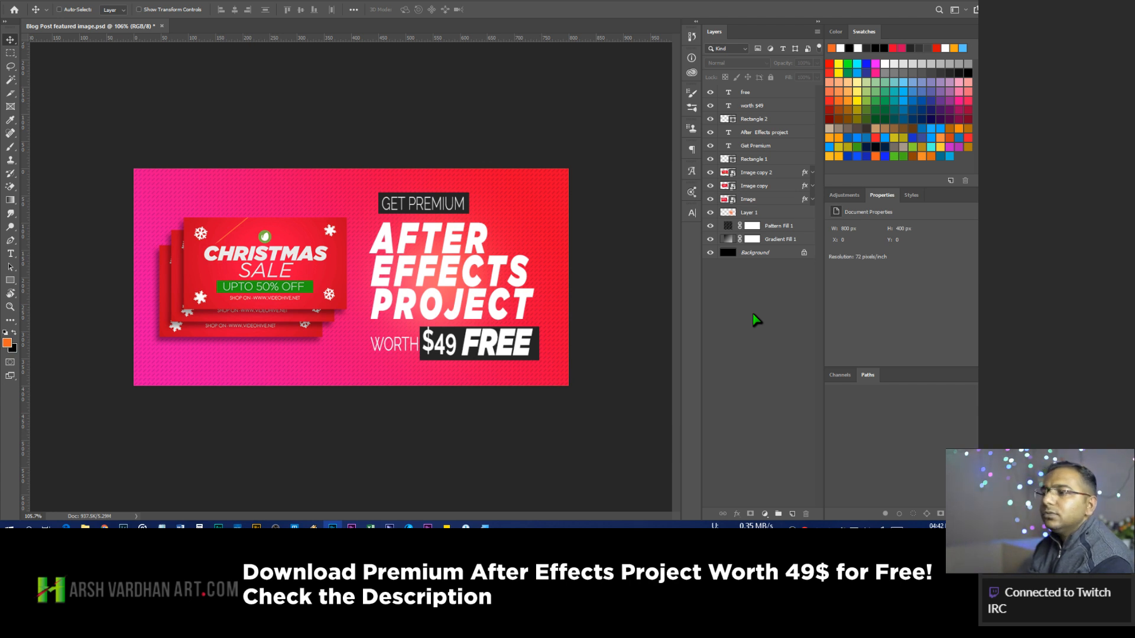
# Save the document and preview the featured image in full screen mode, first fitted to the screen and then zoomed out.
pyautogui.hotkey('ctrl', 's')
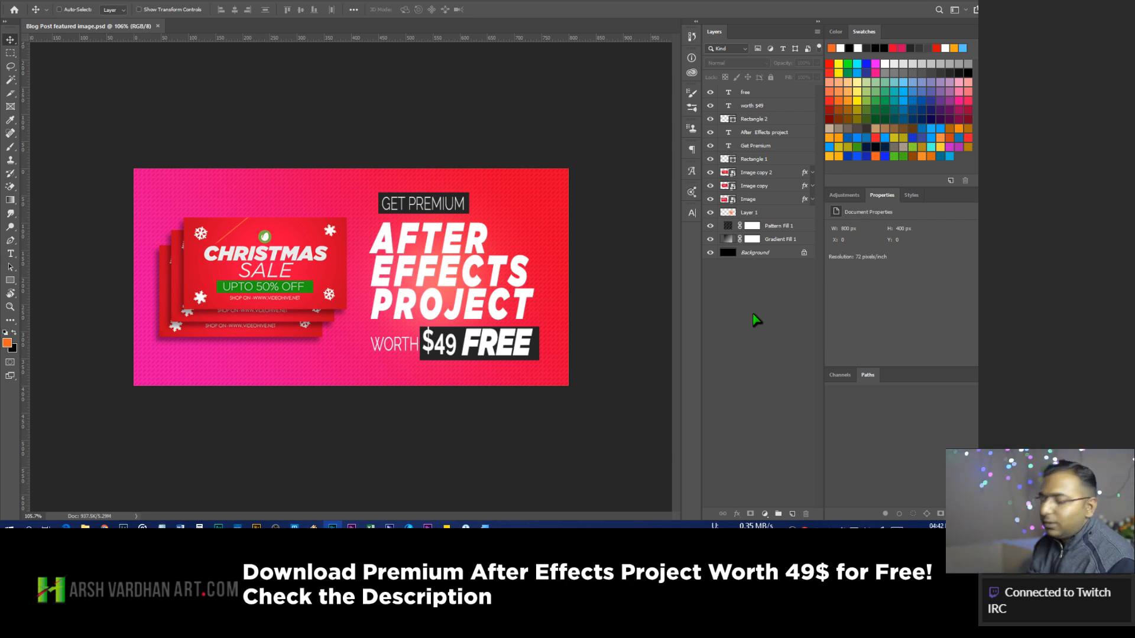
pyautogui.press('f')
pyautogui.press('f')
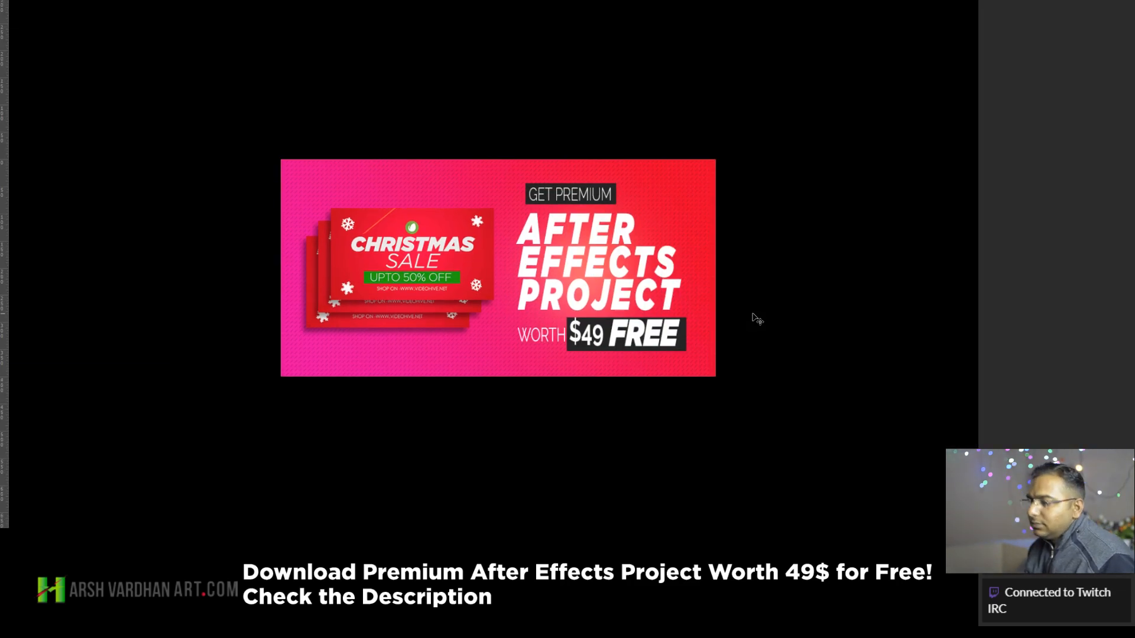
pyautogui.hotkey('ctrl', '0')
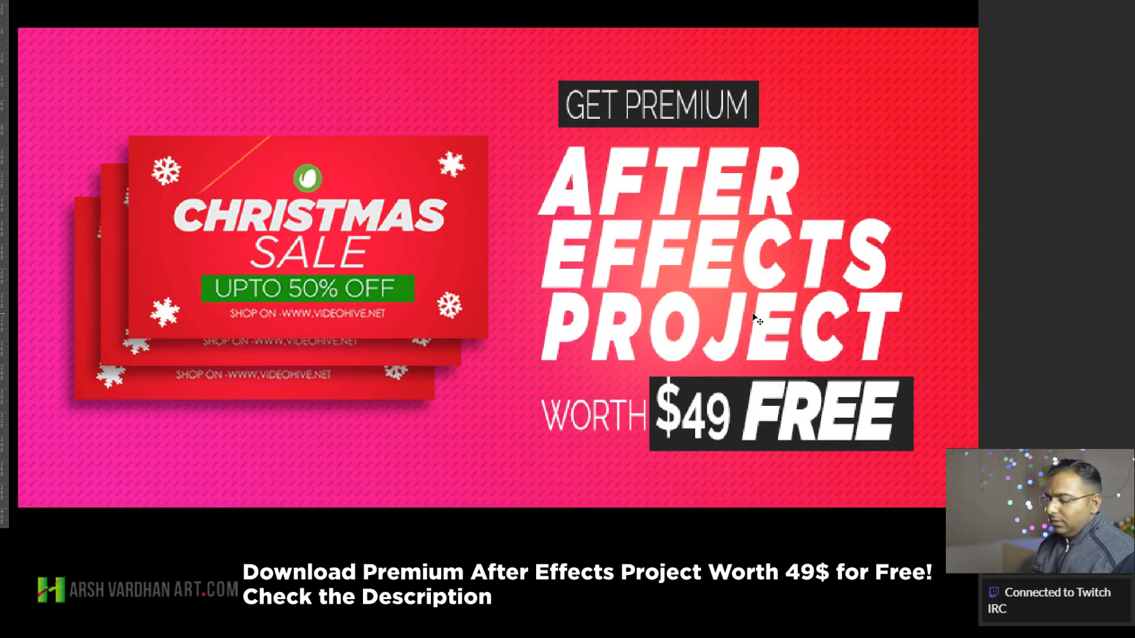
pyautogui.hotkey('ctrl', '-')
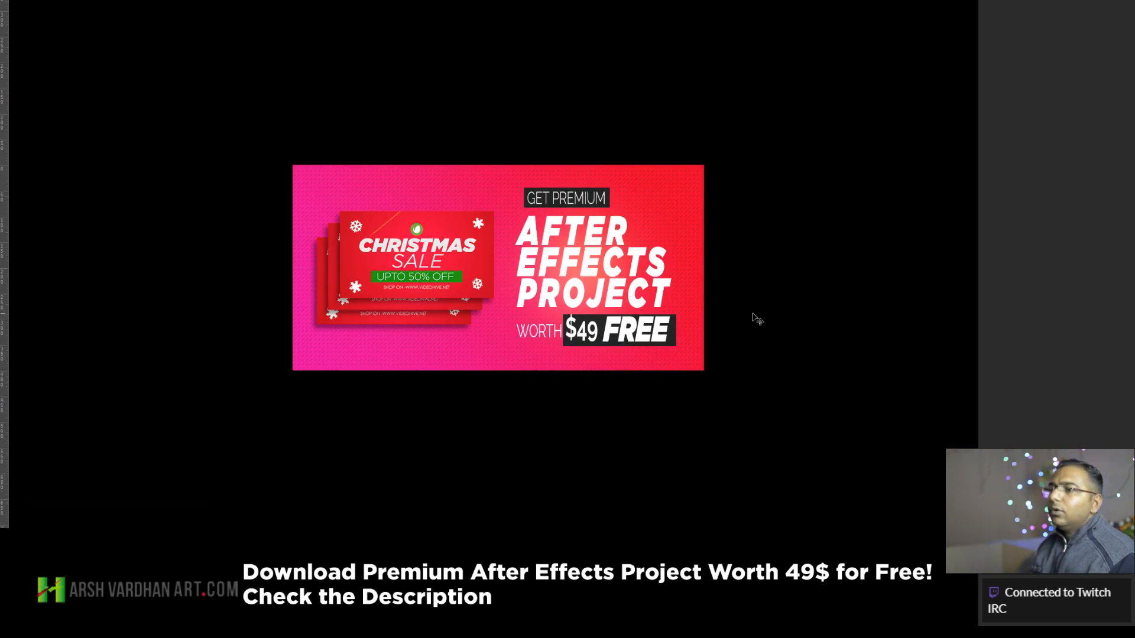